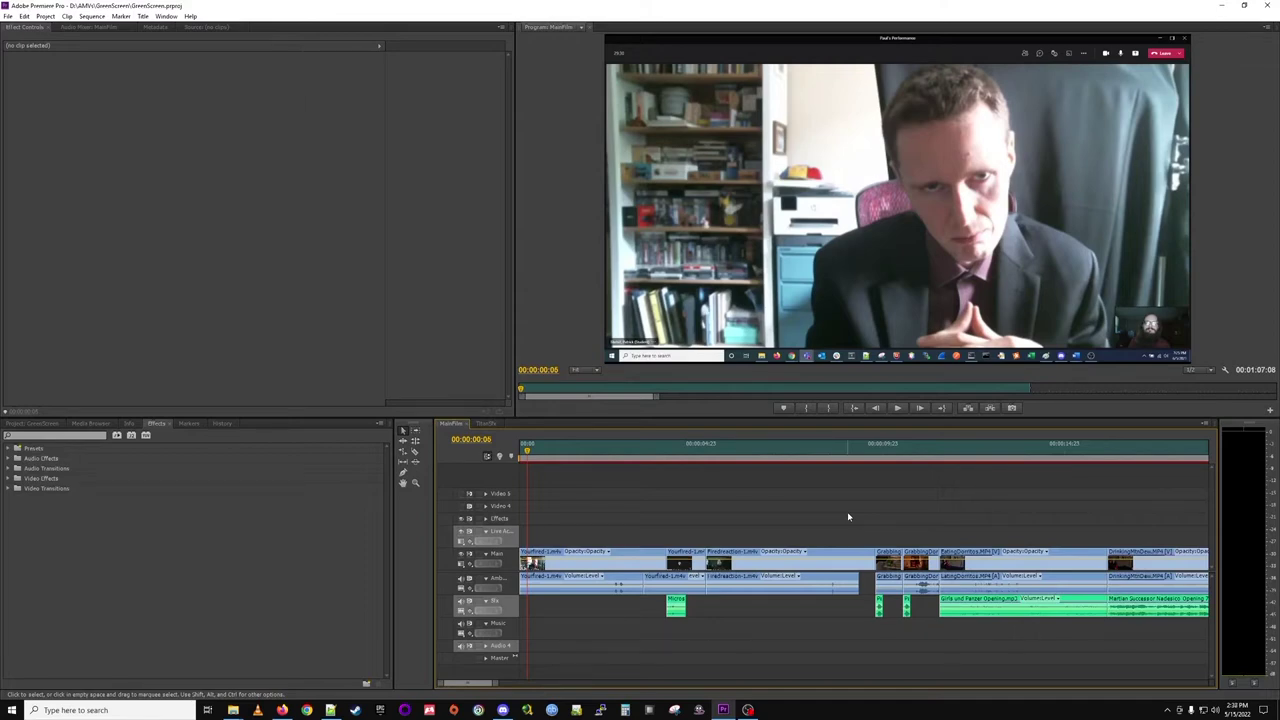
Review the total music seconds and the live-action time limit in Notes.txt in Notepad++, and return to Premiere Pro.
{"action": "left_click", "coordinate": [336, 711]}
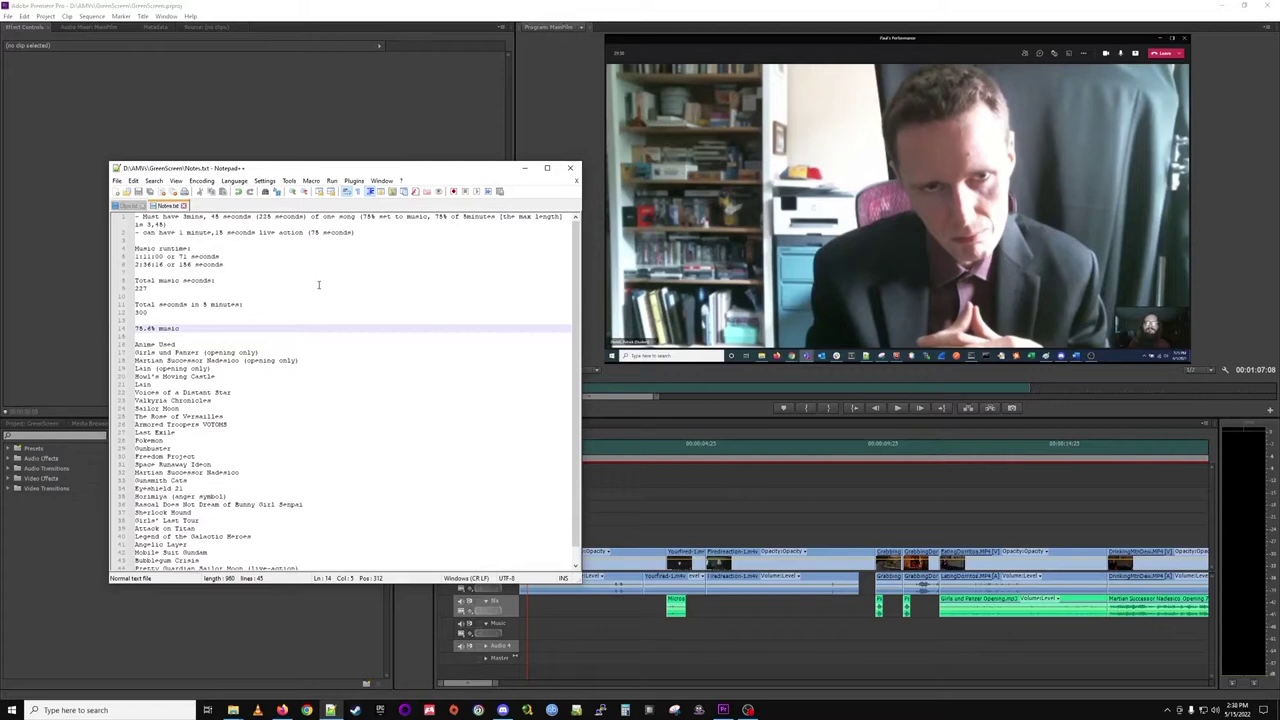
{"action": "left_click", "coordinate": [156, 293]}
{"action": "key", "text": "shift+Home"}
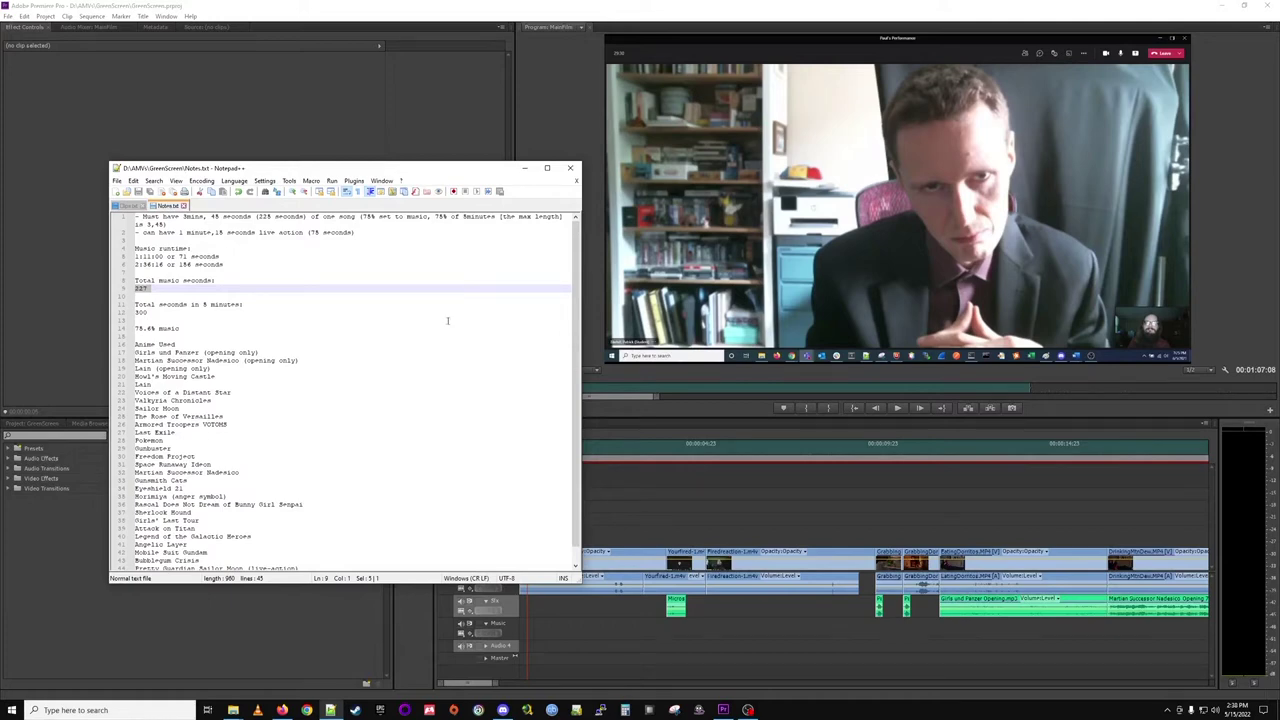
{"action": "triple_click", "coordinate": [248, 233]}
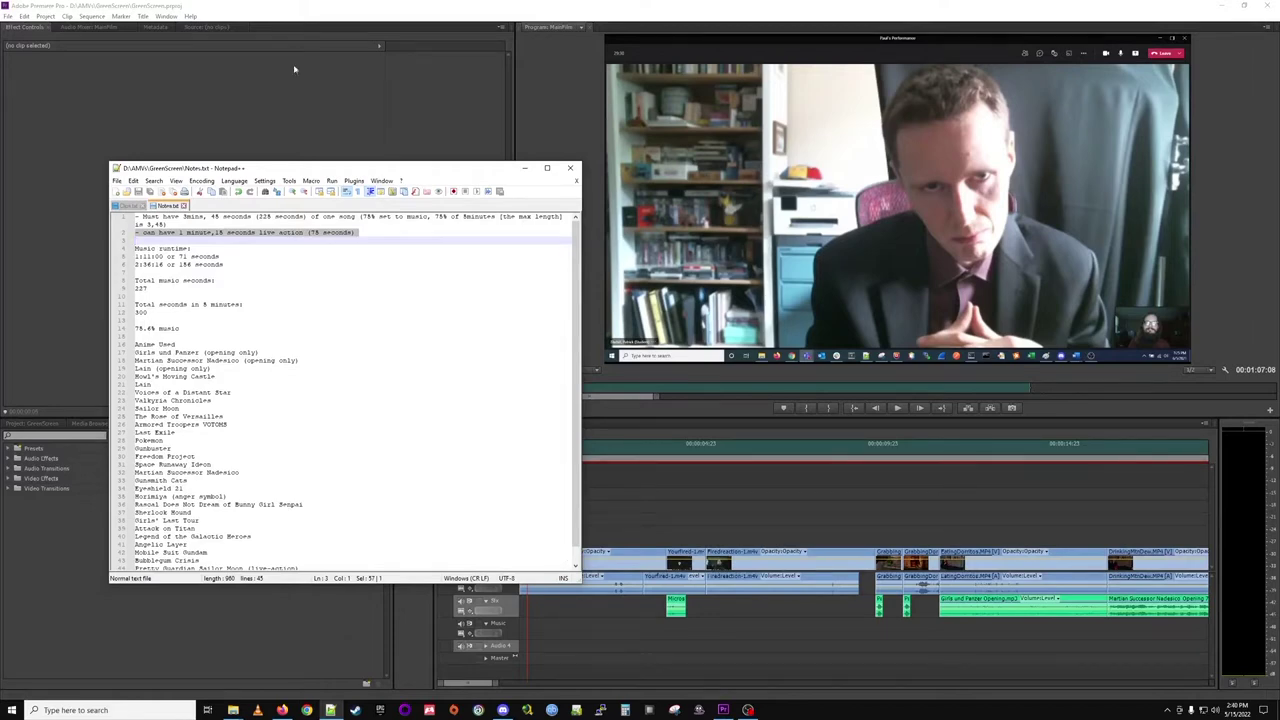
{"action": "left_click", "coordinate": [522, 170]}
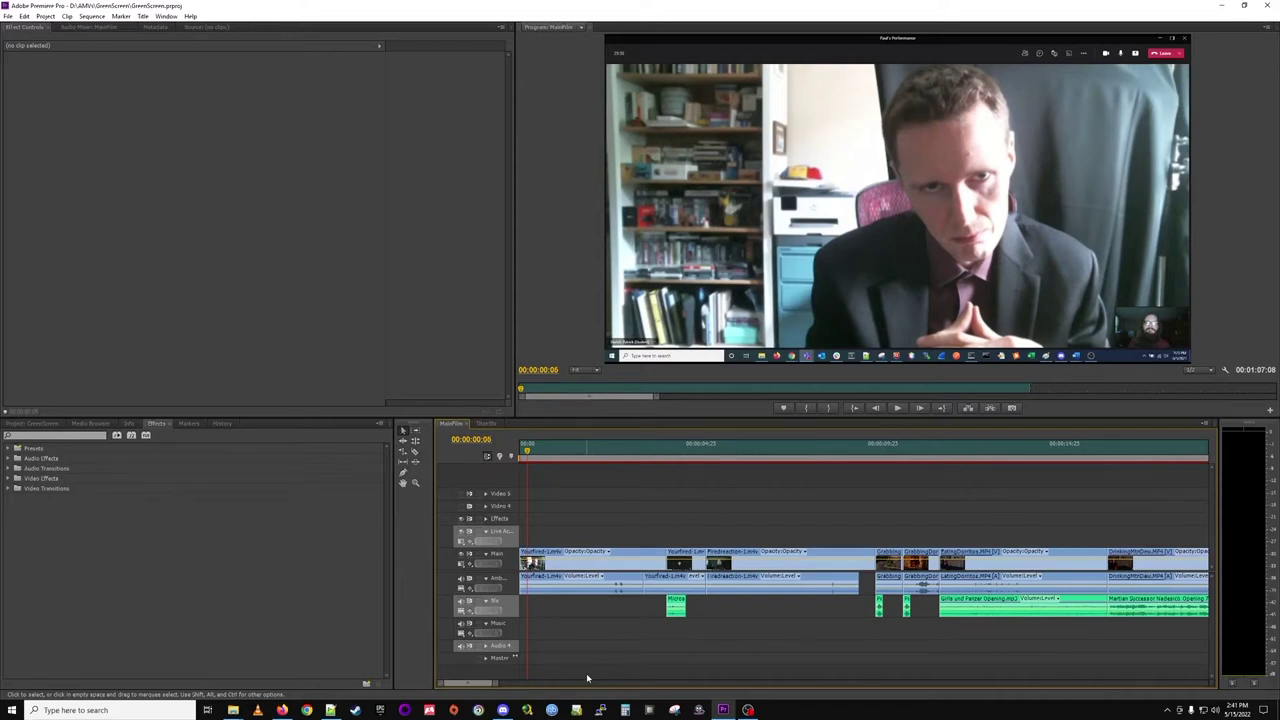
Try moving the opening clip from the Main track up to the live-action track, and undo the move.
{"action": "left_click", "coordinate": [548, 556]}
{"action": "mouse_move", "coordinate": [545, 556]}
{"action": "left_mouse_down"}
{"action": "mouse_move", "coordinate": [596, 520]}
{"action": "mouse_move", "coordinate": [701, 537]}
{"action": "mouse_move", "coordinate": [550, 535]}
{"action": "left_mouse_up"}
{"action": "left_click", "coordinate": [561, 451]}
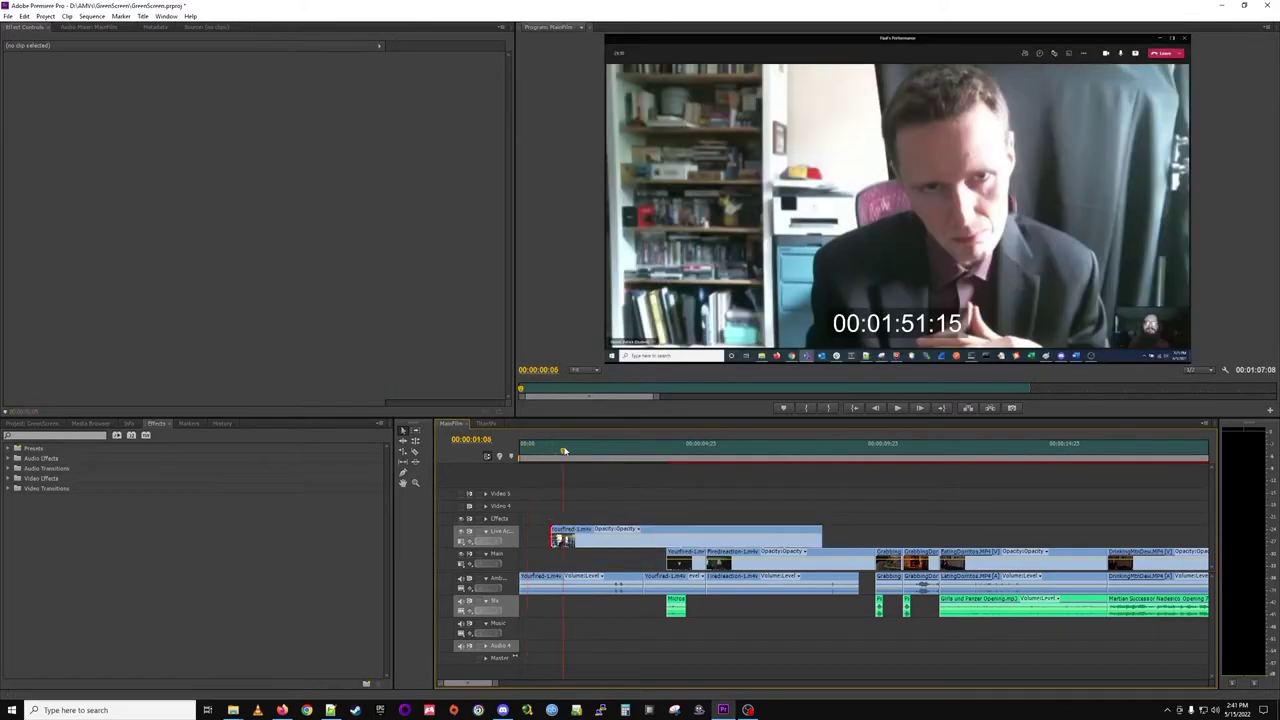
{"action": "left_click_drag", "start_coordinate": [563, 451], "coordinate": [624, 451]}
{"action": "key", "text": "ctrl+z"}
{"action": "key", "text": "ctrl+z"}
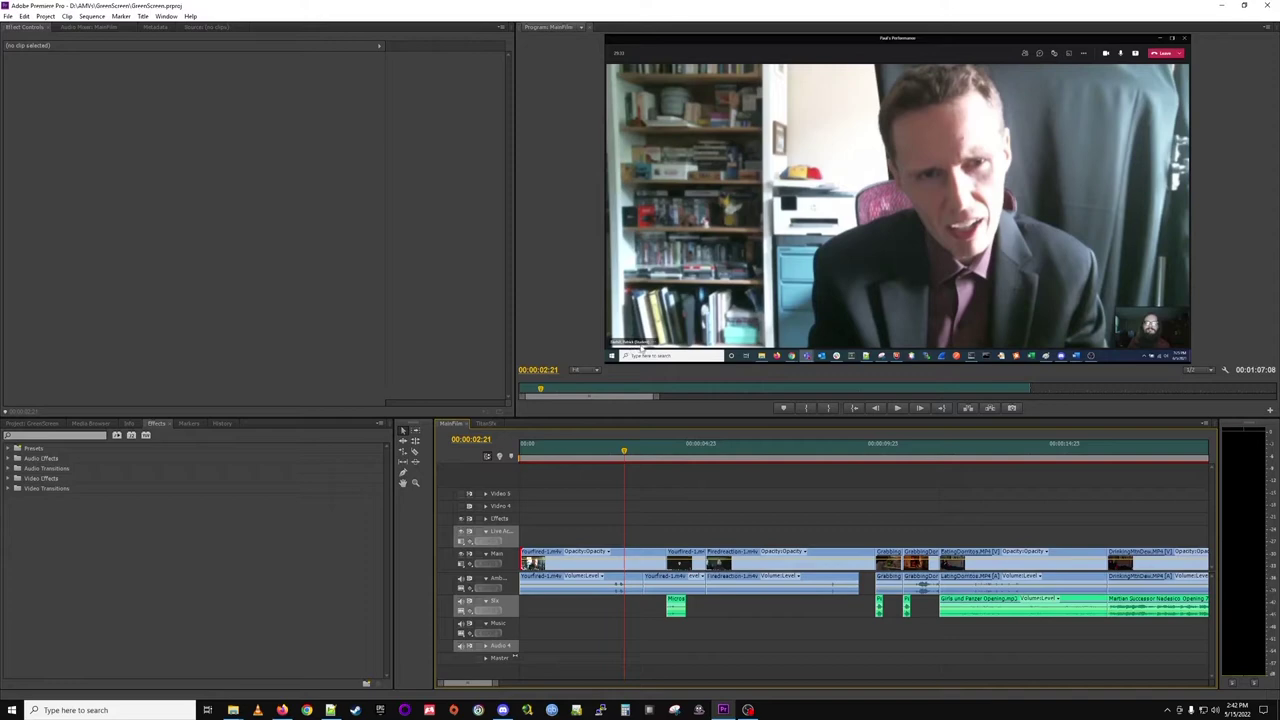
Set the program monitor's playback resolution to Full and inspect the call frame's lower-left corner at 150% zoom before restoring Fit.
{"action": "left_click", "coordinate": [1205, 370]}
{"action": "left_click", "coordinate": [1214, 389]}
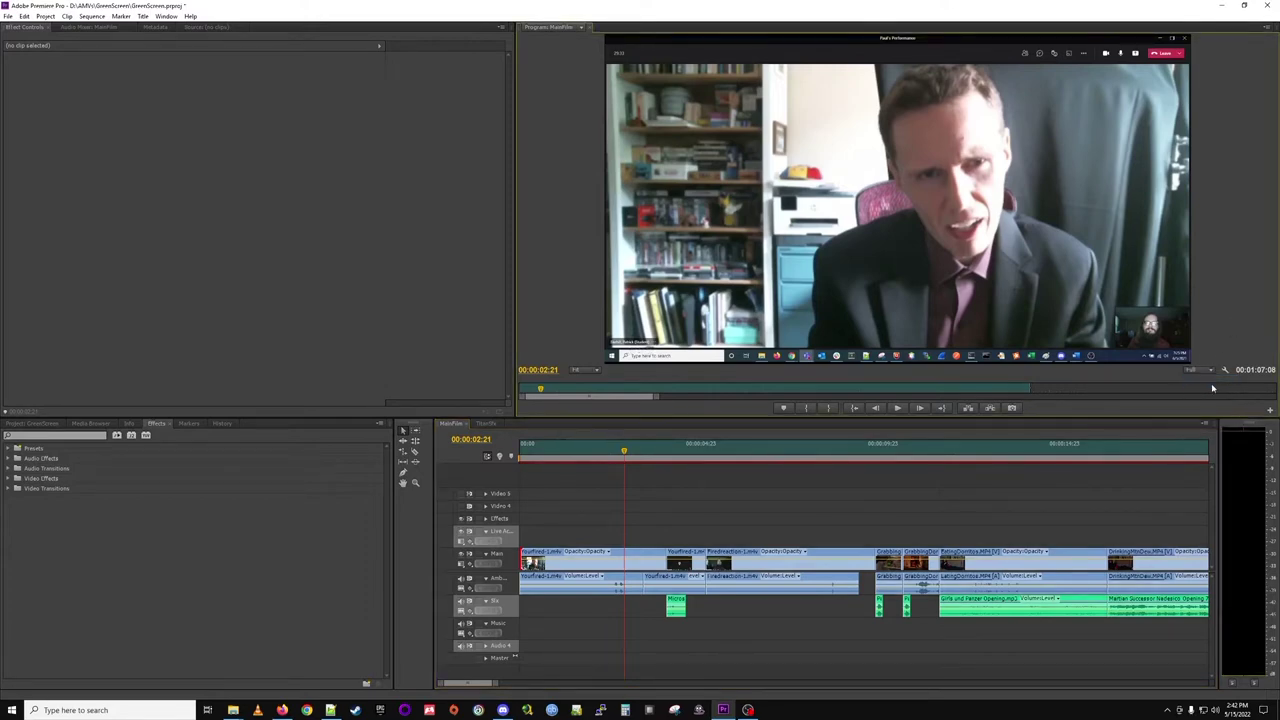
{"action": "left_click", "coordinate": [590, 370]}
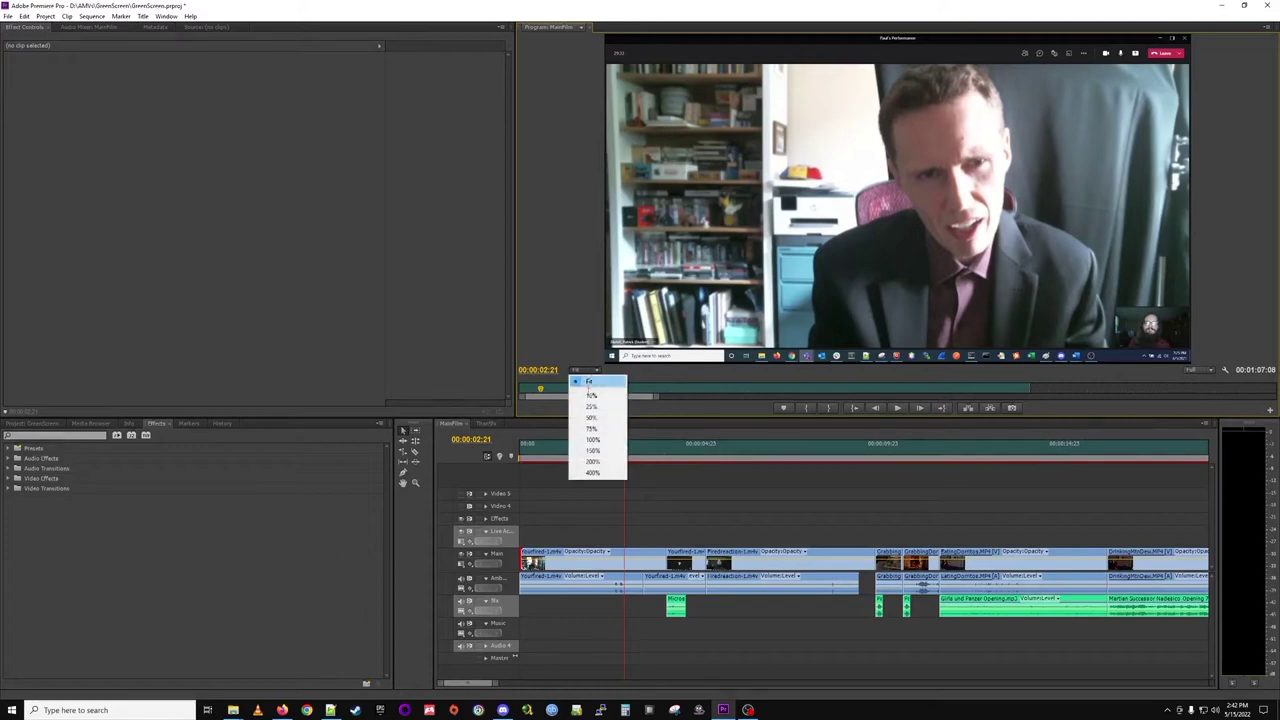
{"action": "left_click", "coordinate": [598, 451]}
{"action": "left_click_drag", "start_coordinate": [753, 361], "coordinate": [573, 361]}
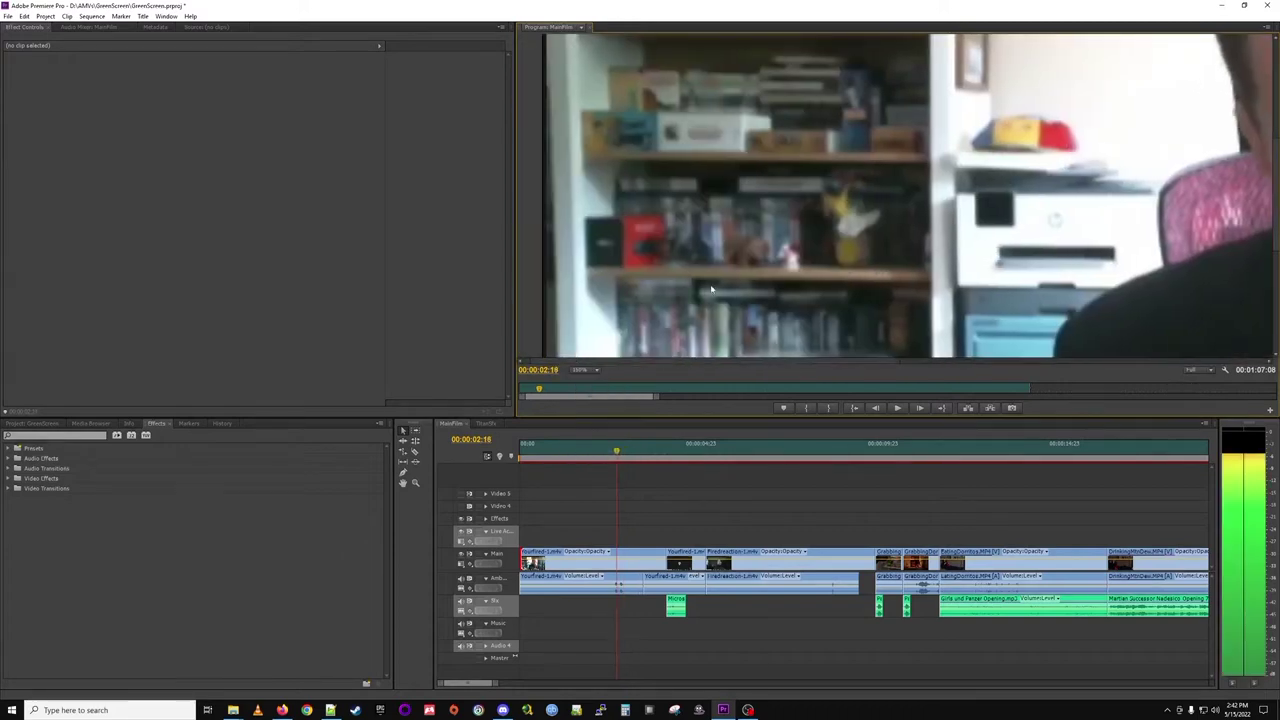
{"action": "left_click_drag", "start_coordinate": [1273, 132], "coordinate": [1273, 236]}
{"action": "left_click", "coordinate": [580, 370]}
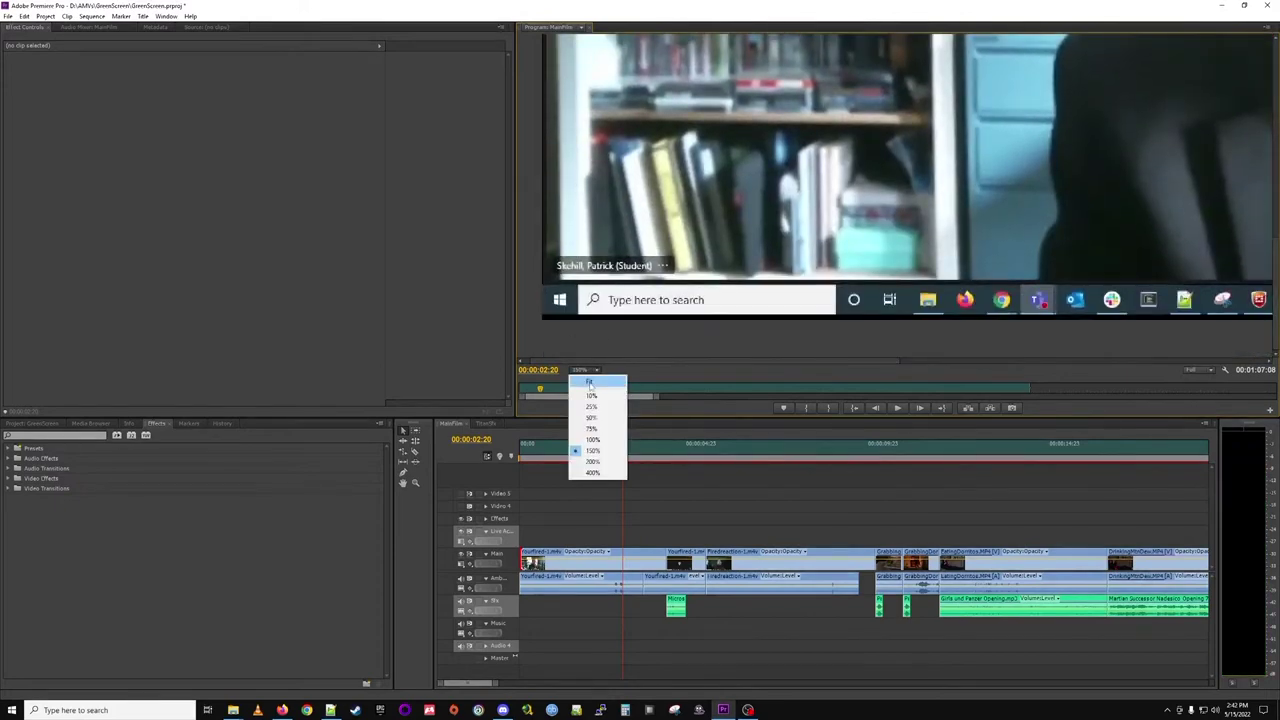
{"action": "left_click", "coordinate": [593, 386]}
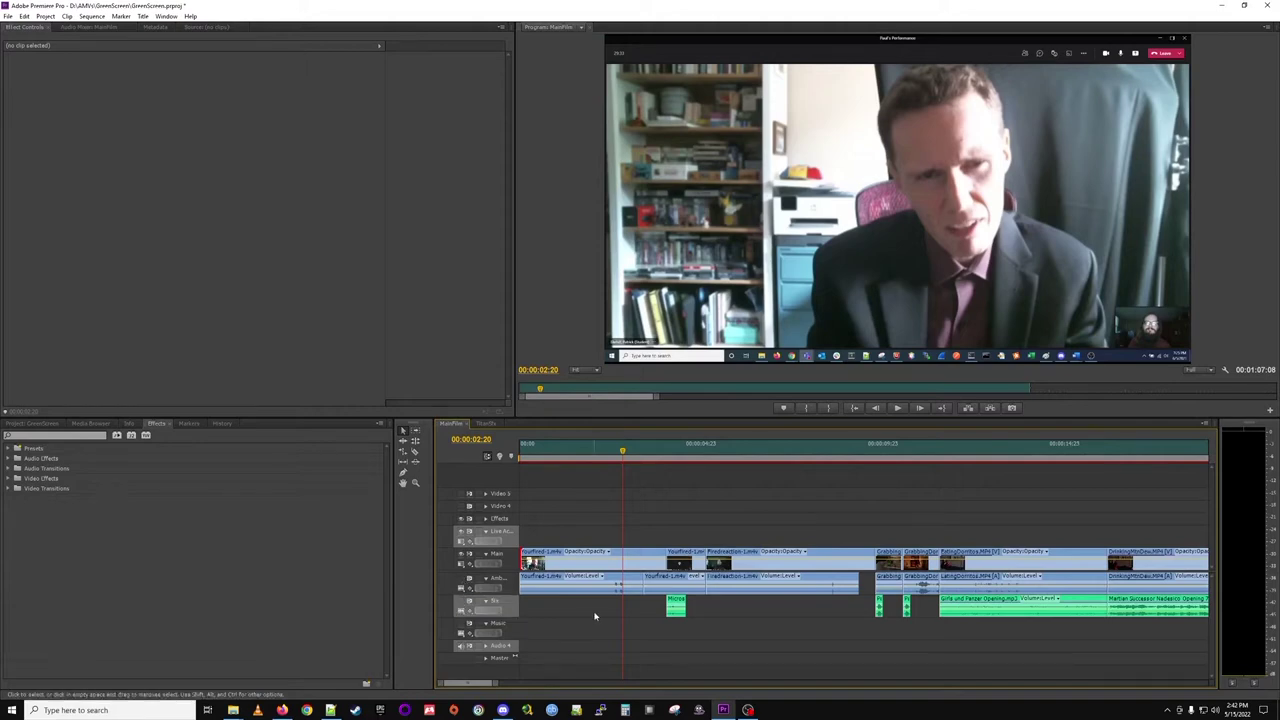
Locate the end of the video call around four seconds in and play it back into the reaction clip.
{"action": "left_click", "coordinate": [633, 453]}
{"action": "left_click_drag", "start_coordinate": [633, 453], "coordinate": [675, 465]}
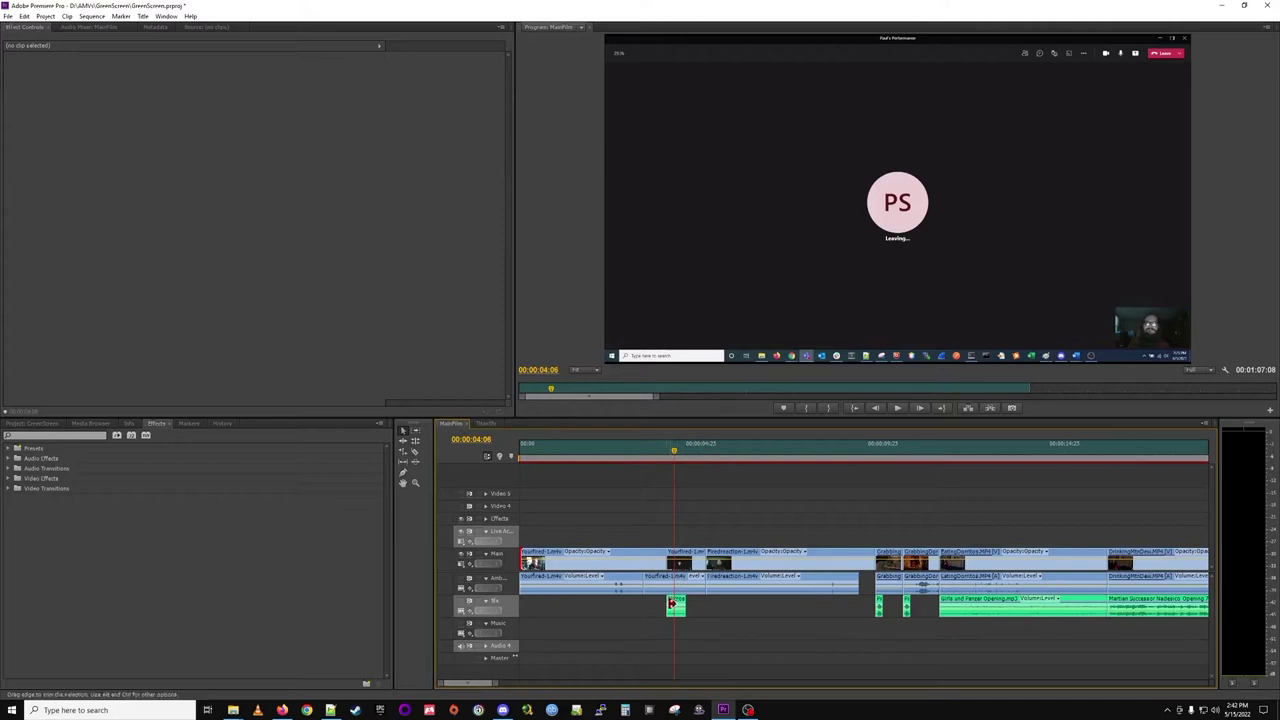
{"action": "left_click", "coordinate": [661, 455]}
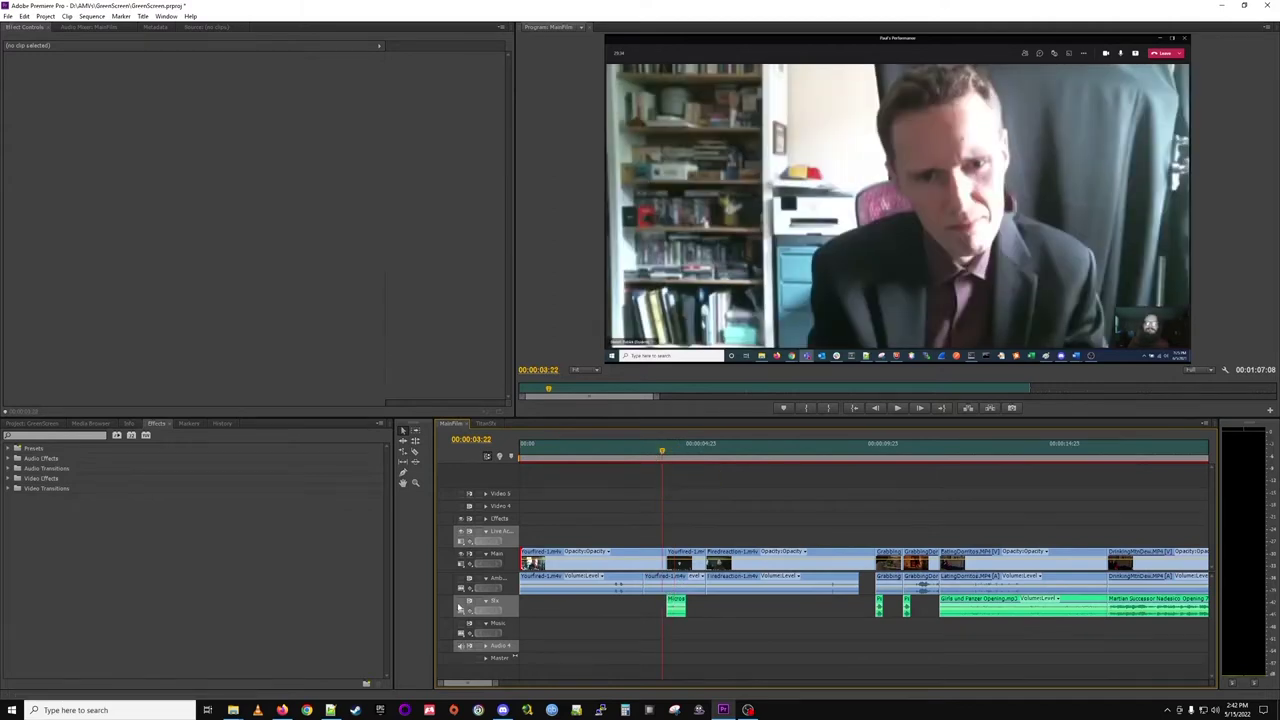
{"action": "key", "text": "space"}
{"action": "key", "text": "space"}
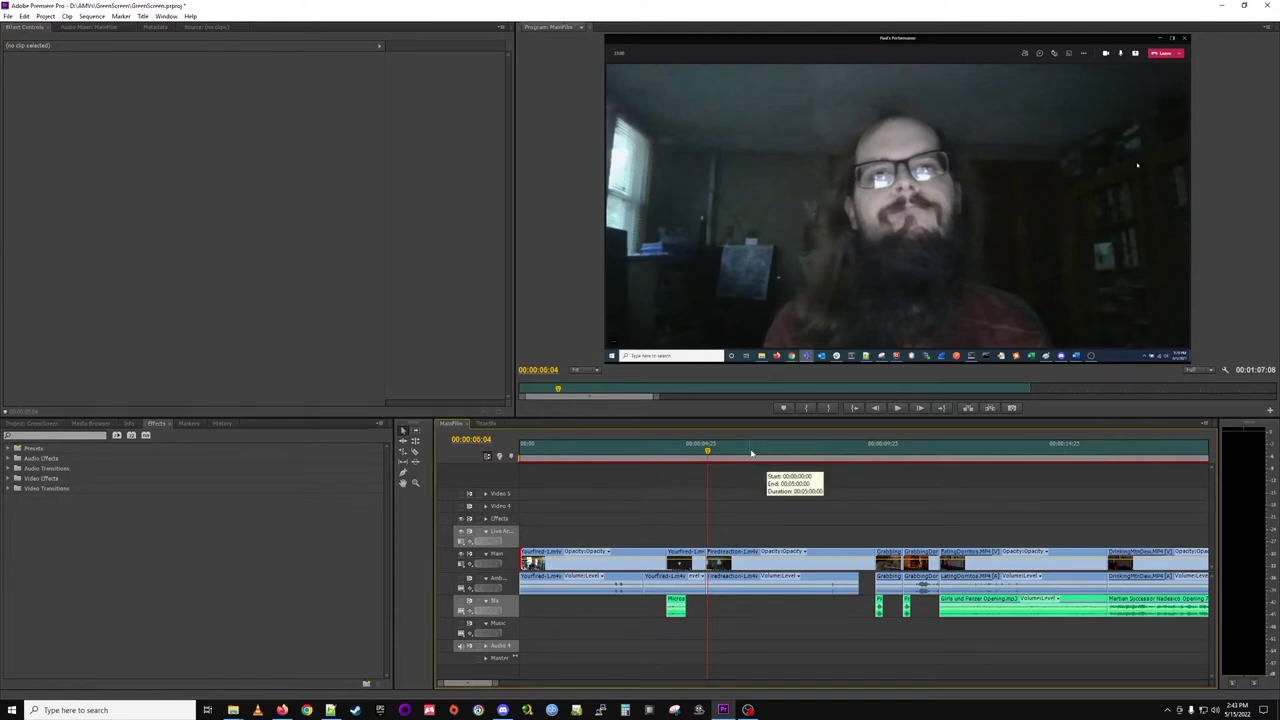
Scrub through the webcam reaction clip and compare its frames with the opening call clip.
{"action": "left_click_drag", "start_coordinate": [708, 452], "coordinate": [861, 432]}
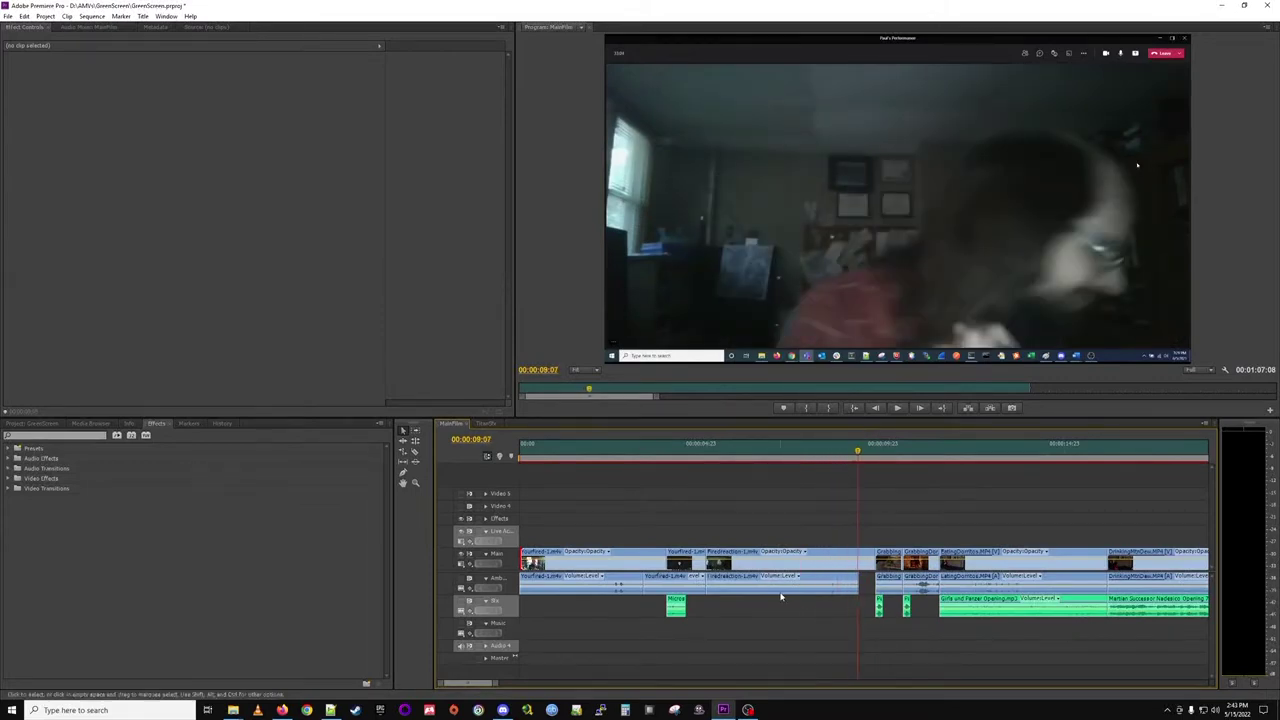
{"action": "left_click", "coordinate": [624, 450]}
{"action": "left_click", "coordinate": [801, 453]}
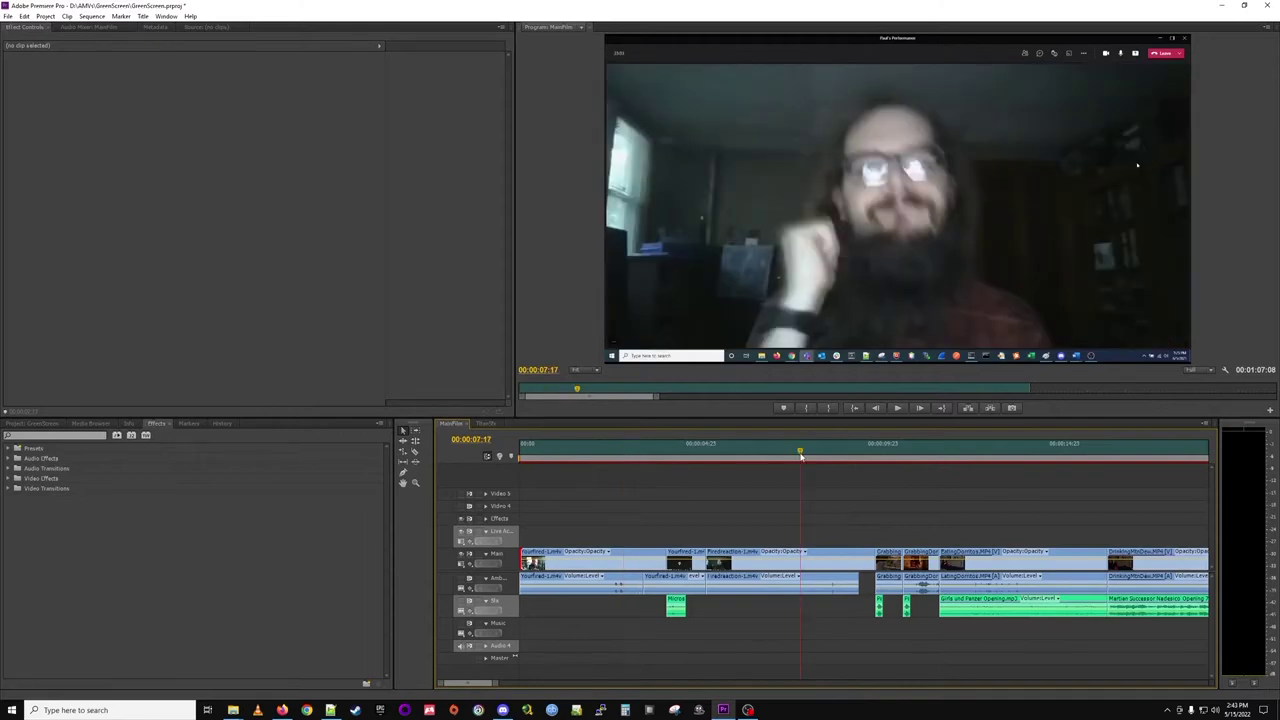
{"action": "left_click", "coordinate": [605, 452]}
{"action": "left_click", "coordinate": [775, 451]}
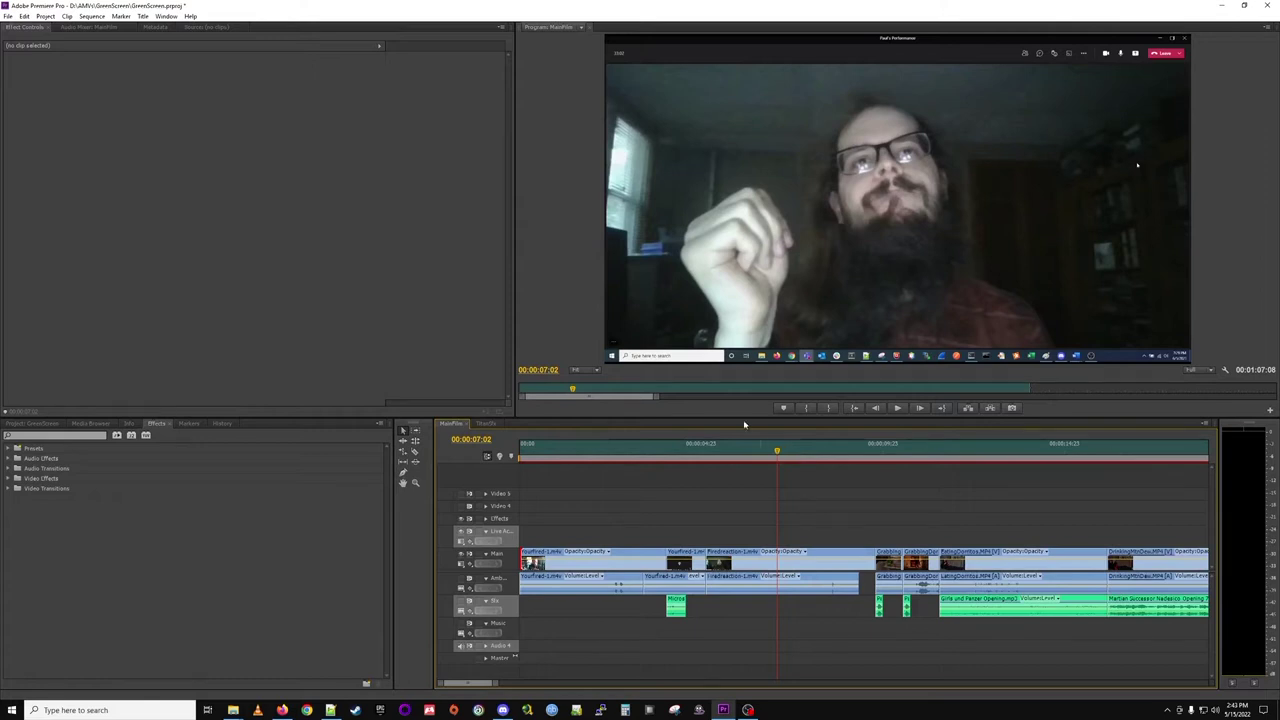
{"action": "left_click_drag", "start_coordinate": [780, 457], "coordinate": [851, 443]}
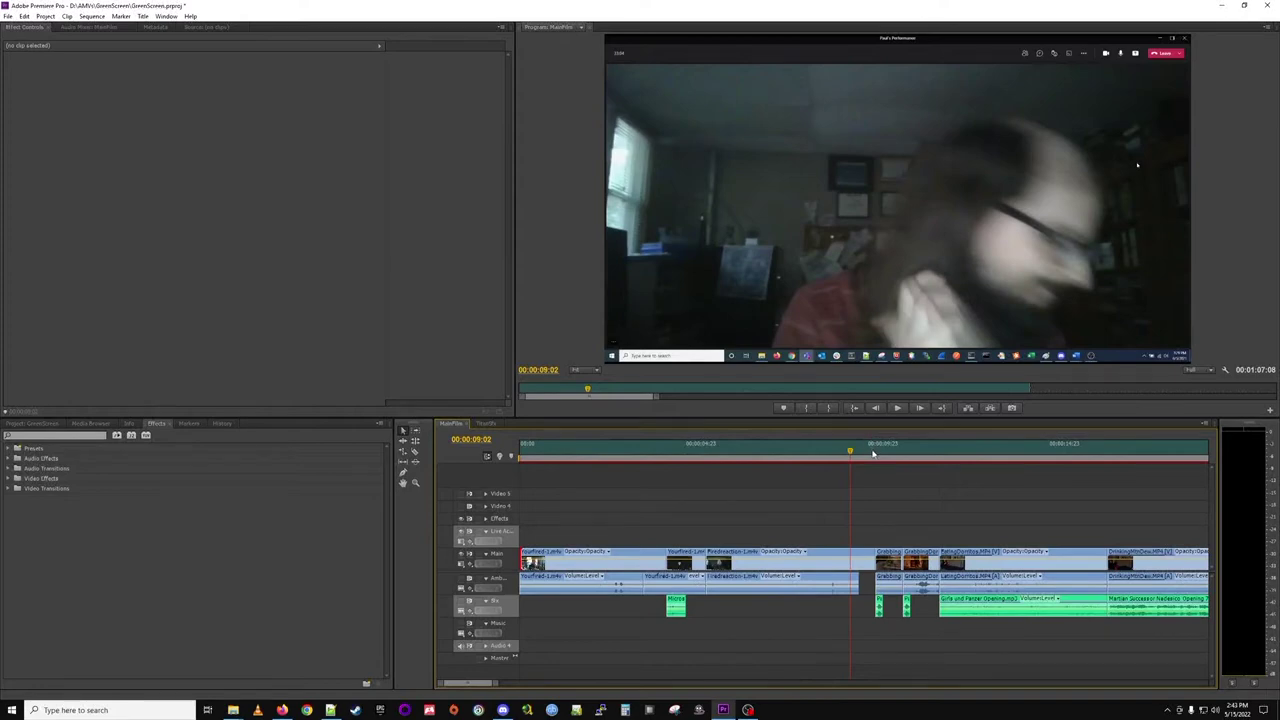
Play back the fridge and cupboard grabbing clips, starting at the cut from the webcam reaction clip.
{"action": "mouse_move", "coordinate": [872, 454]}
{"action": "left_mouse_down"}
{"action": "mouse_move", "coordinate": [921, 451]}
{"action": "mouse_move", "coordinate": [878, 452]}
{"action": "left_mouse_up"}
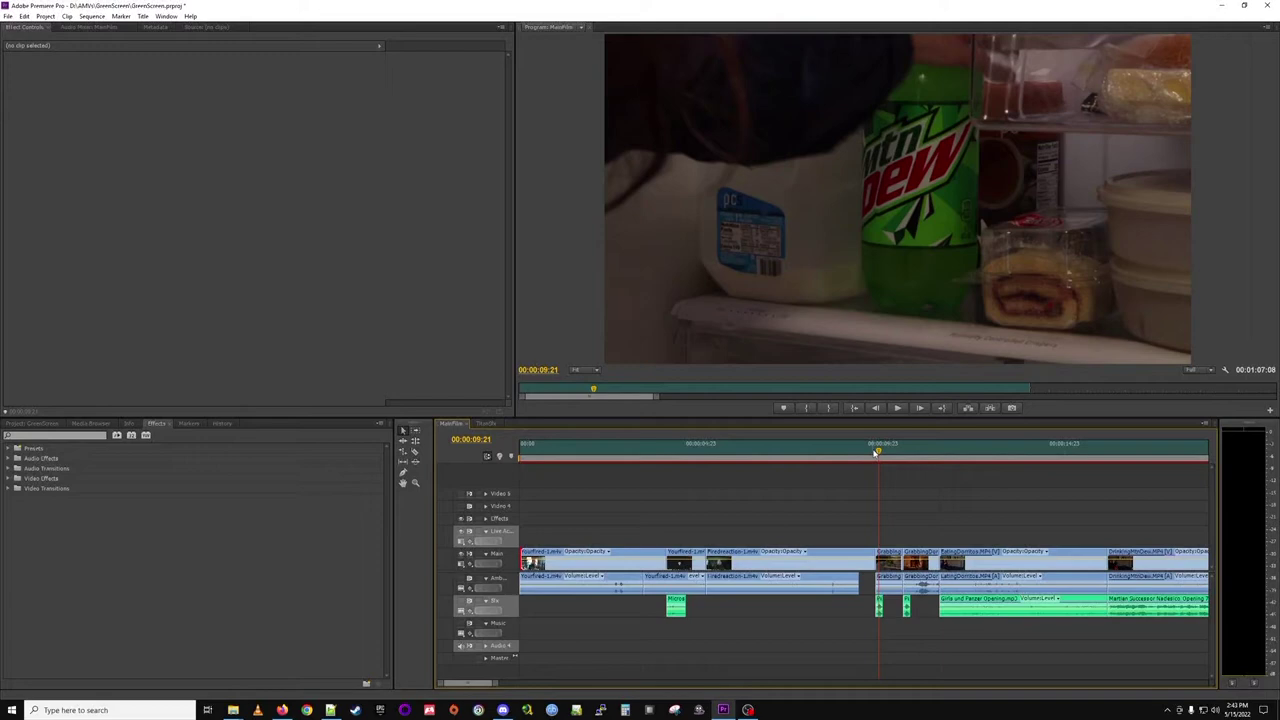
{"action": "left_click_drag", "start_coordinate": [877, 452], "coordinate": [875, 453]}
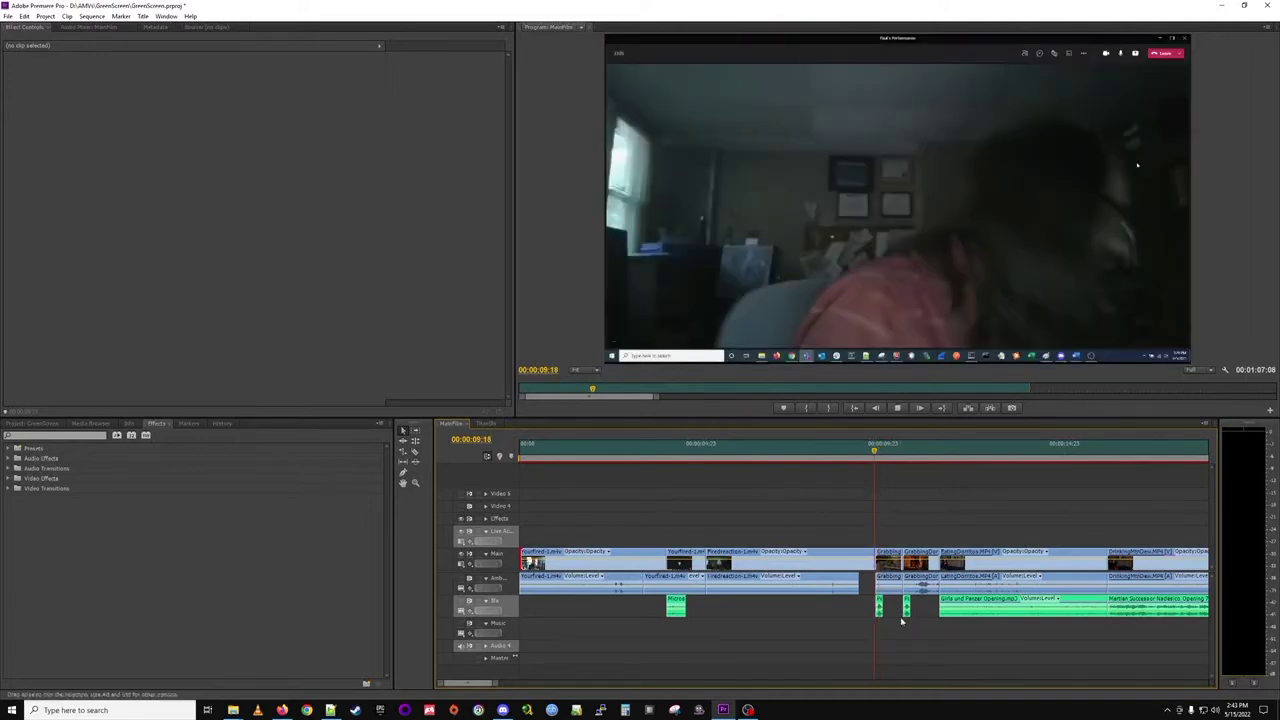
{"action": "key", "text": "space"}
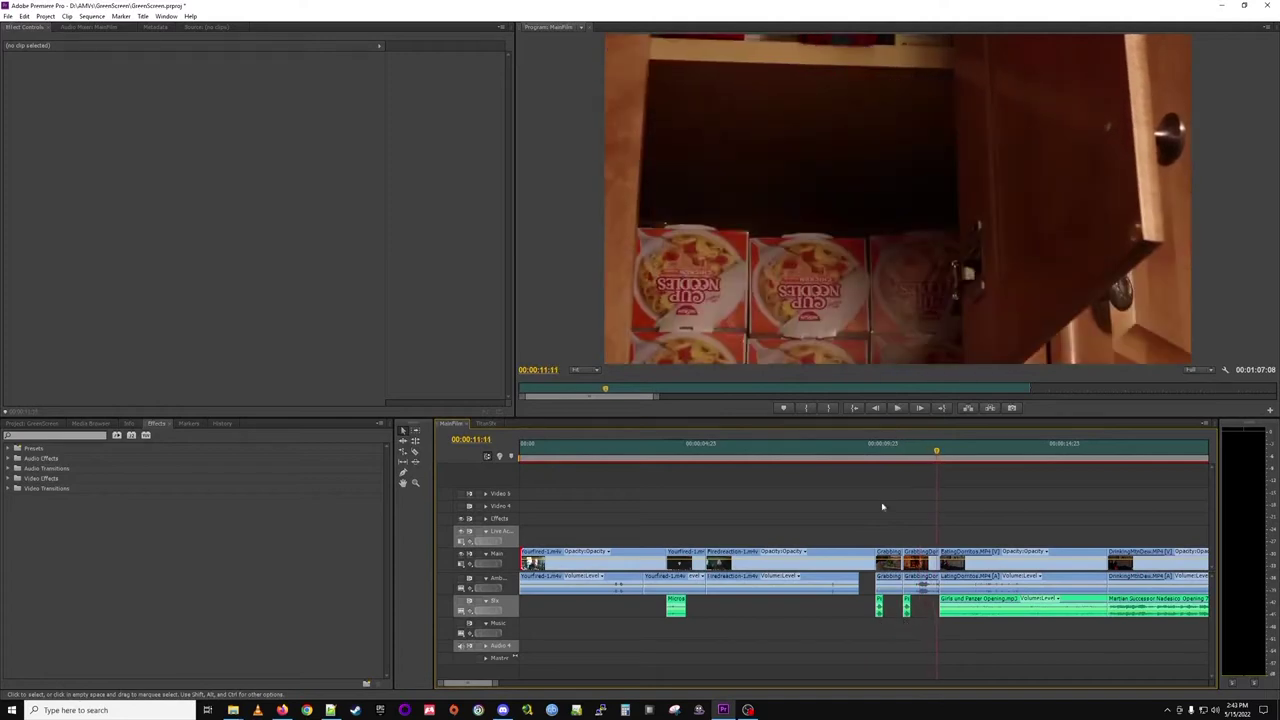
{"action": "key", "text": "space"}
{"action": "key", "text": "space"}
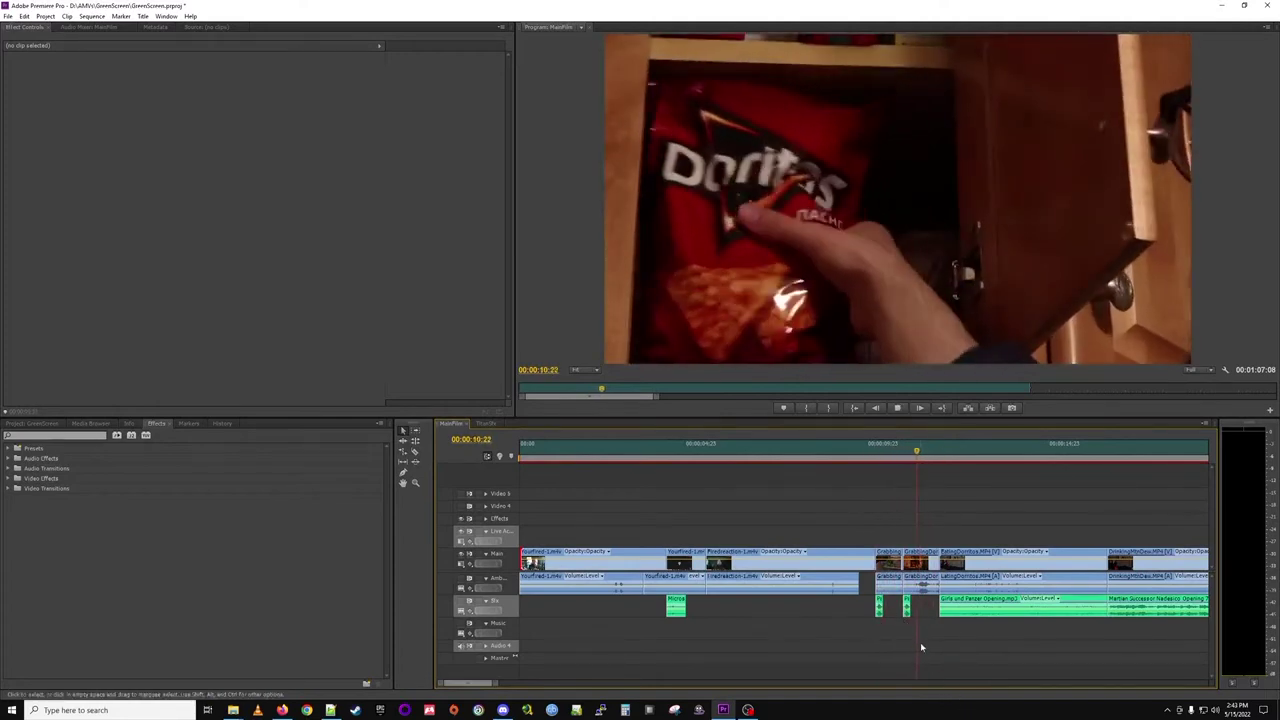
{"action": "key", "text": "space"}
{"action": "key", "text": "space"}
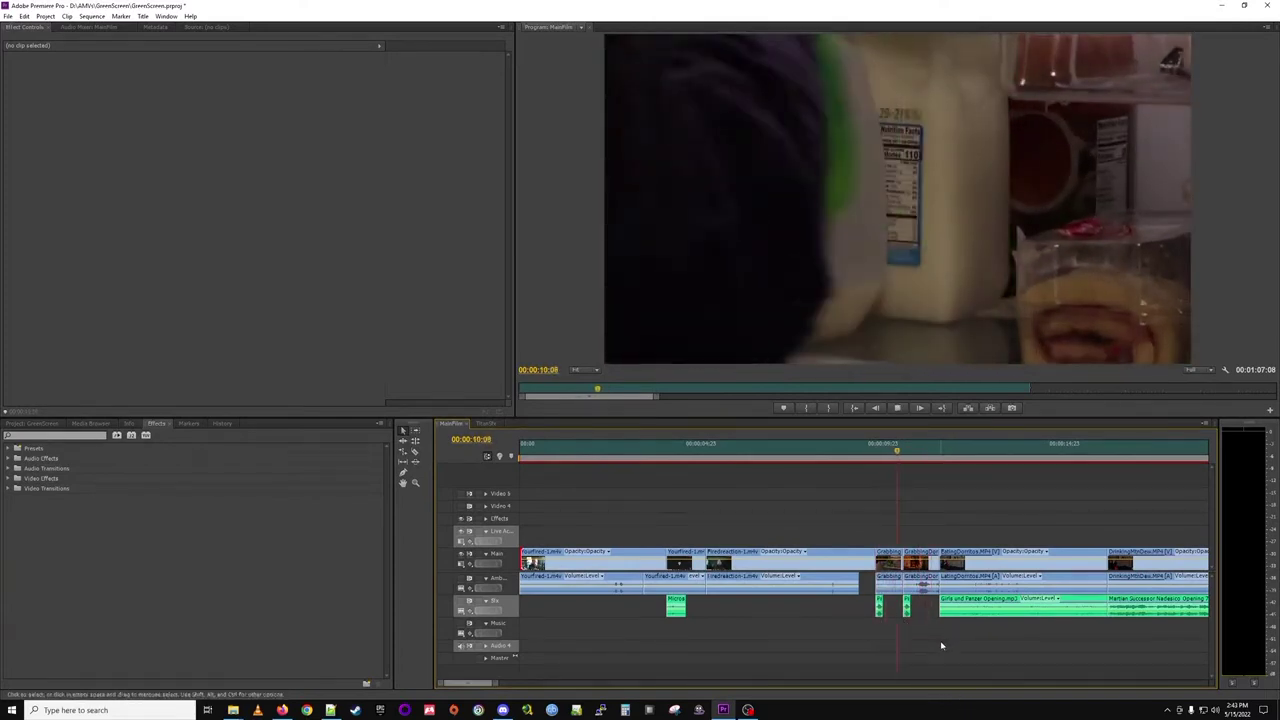
{"action": "key", "text": "space"}
{"action": "mouse_move", "coordinate": [880, 451]}
{"action": "left_mouse_down"}
{"action": "mouse_move", "coordinate": [923, 463]}
{"action": "mouse_move", "coordinate": [872, 451]}
{"action": "left_mouse_up"}
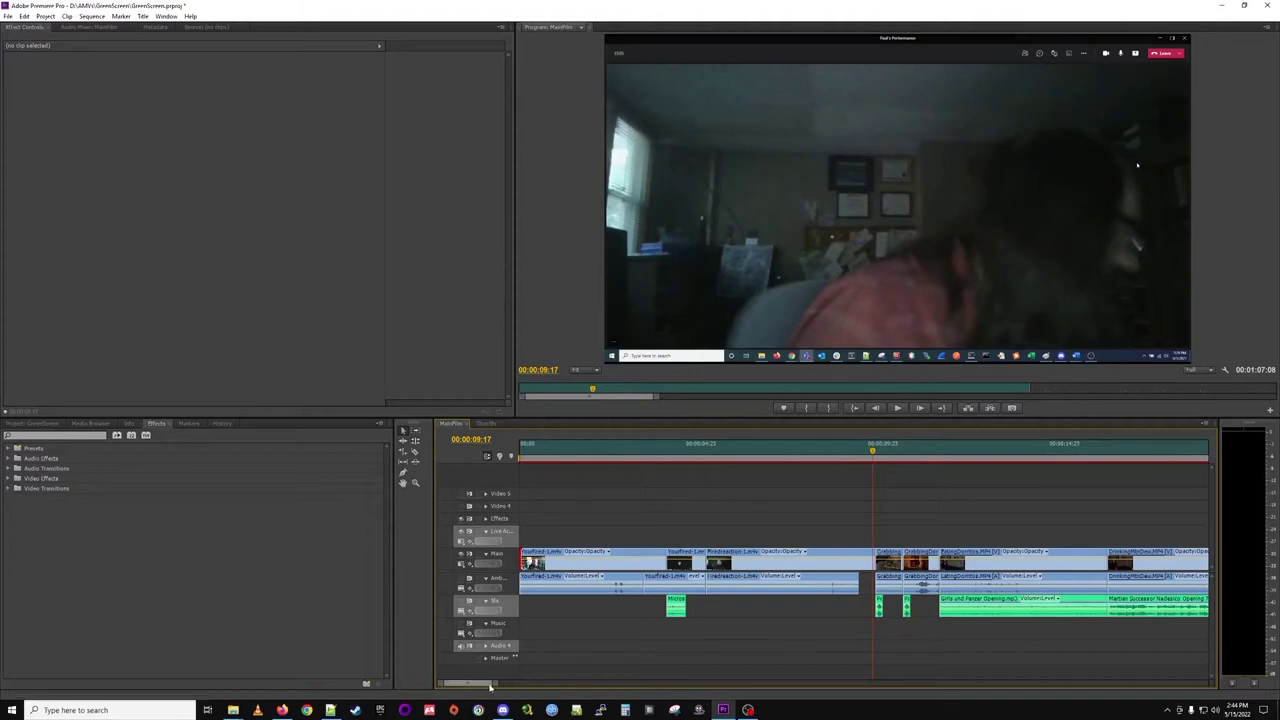
Review the end of the cupboard clip and play the EatingDoritos.MP4 clip with its audio.
{"action": "mouse_move", "coordinate": [481, 687]}
{"action": "left_mouse_down"}
{"action": "mouse_move", "coordinate": [508, 687]}
{"action": "mouse_move", "coordinate": [497, 687]}
{"action": "left_mouse_up"}
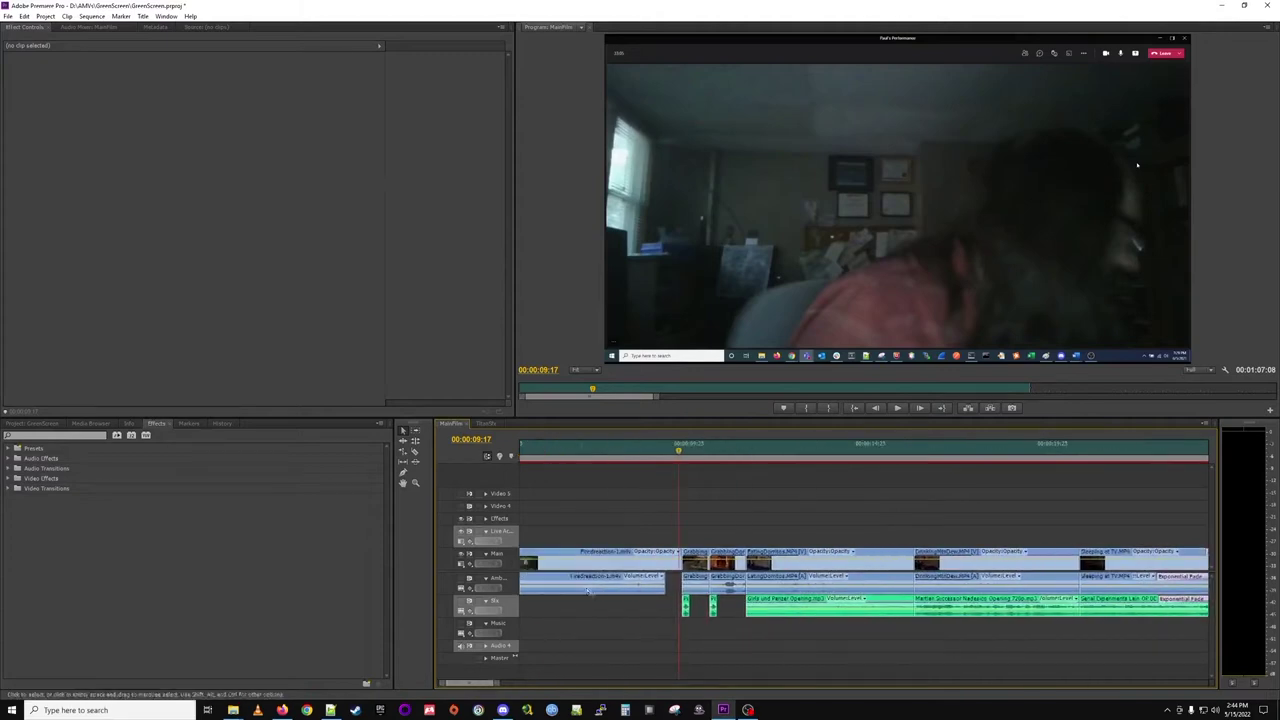
{"action": "left_click", "coordinate": [717, 451]}
{"action": "left_click_drag", "start_coordinate": [717, 453], "coordinate": [743, 441]}
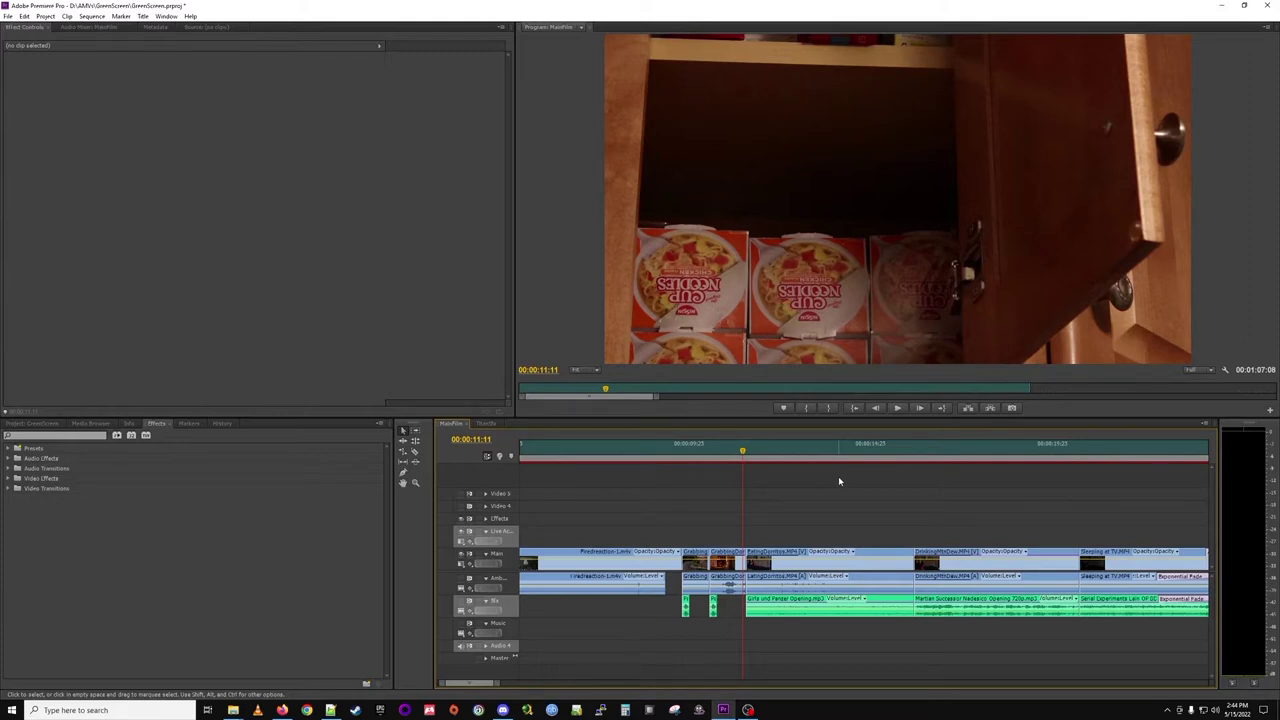
{"action": "left_click_drag", "start_coordinate": [742, 453], "coordinate": [779, 462]}
{"action": "key", "text": "space"}
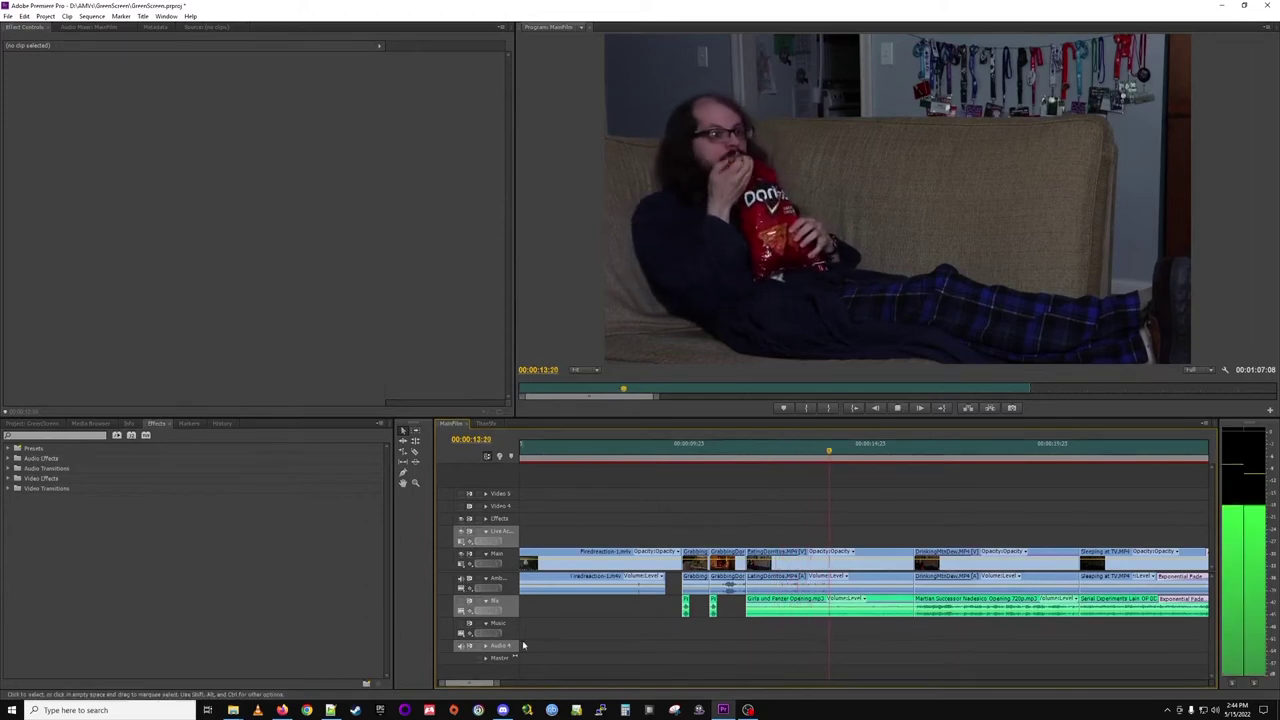
{"action": "key", "text": "space"}
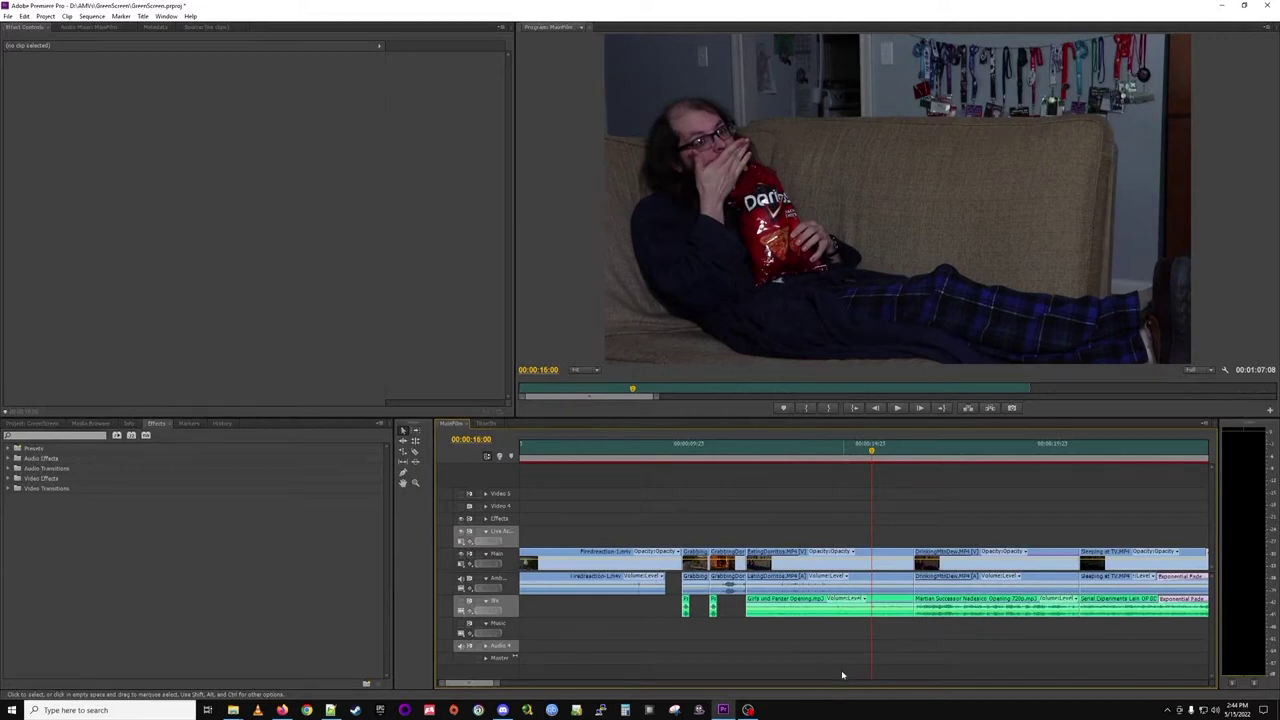
Mute the ambient audio track and replay the EatingDoritos.MP4 clip to check its sound.
{"action": "left_click", "coordinate": [766, 449]}
{"action": "key", "text": "space"}
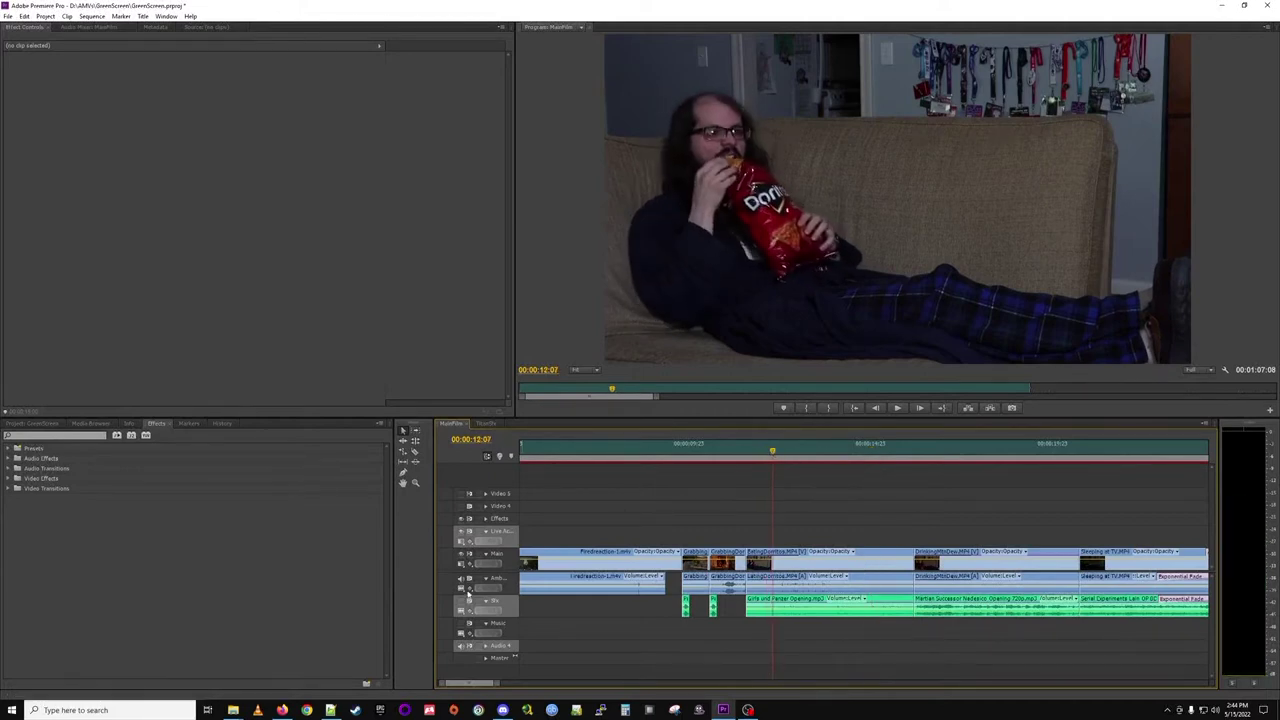
{"action": "left_click", "coordinate": [461, 579]}
{"action": "left_click_drag", "start_coordinate": [773, 451], "coordinate": [855, 433]}
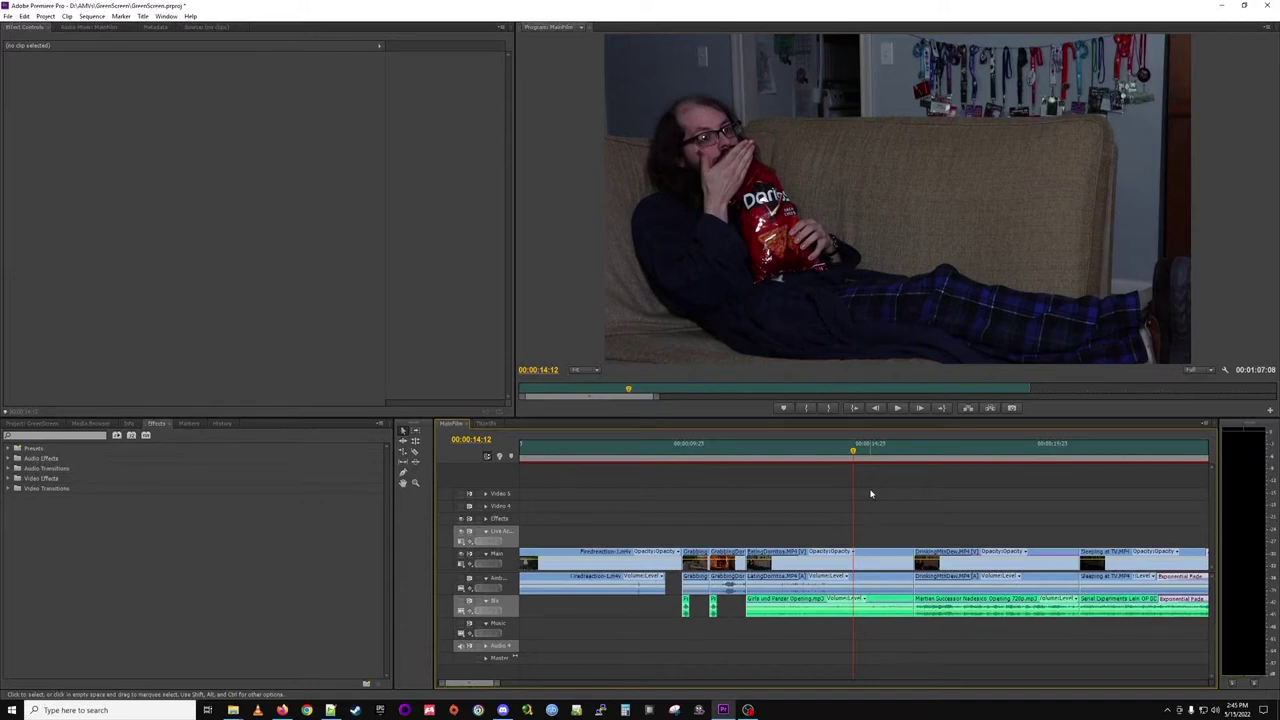
{"action": "left_click", "coordinate": [758, 455]}
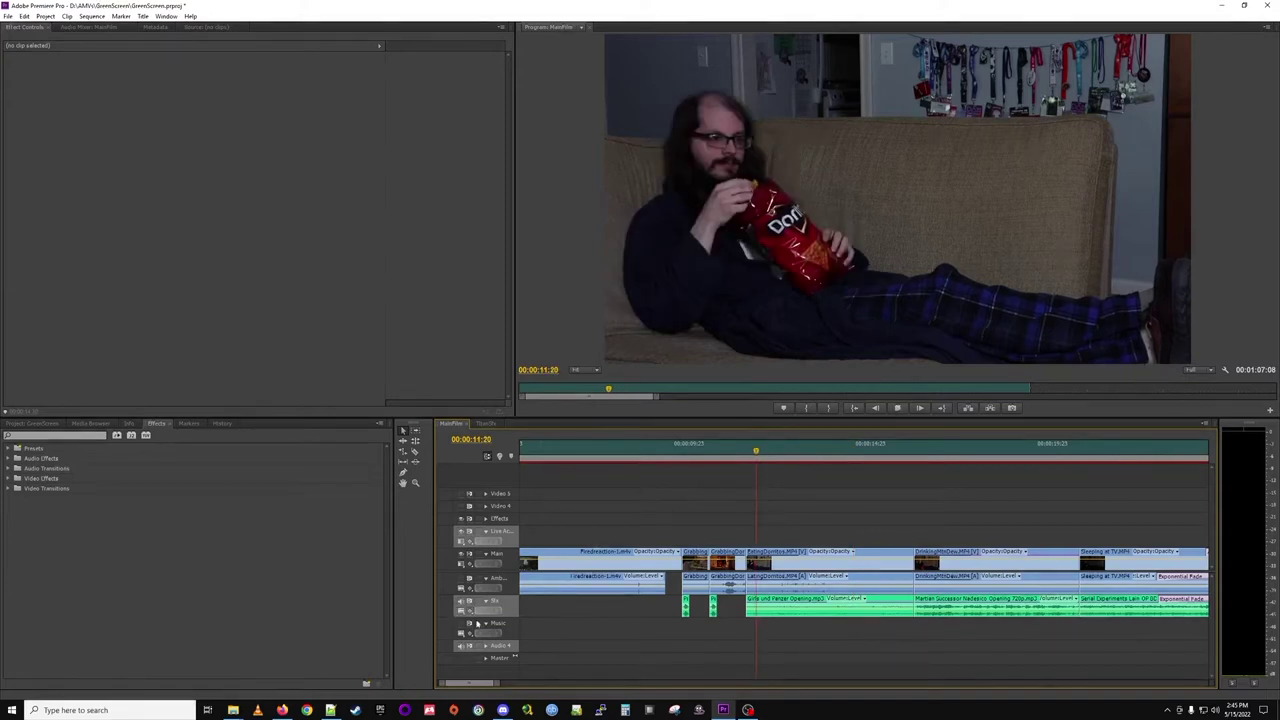
{"action": "key", "text": "space"}
{"action": "key", "text": "space"}
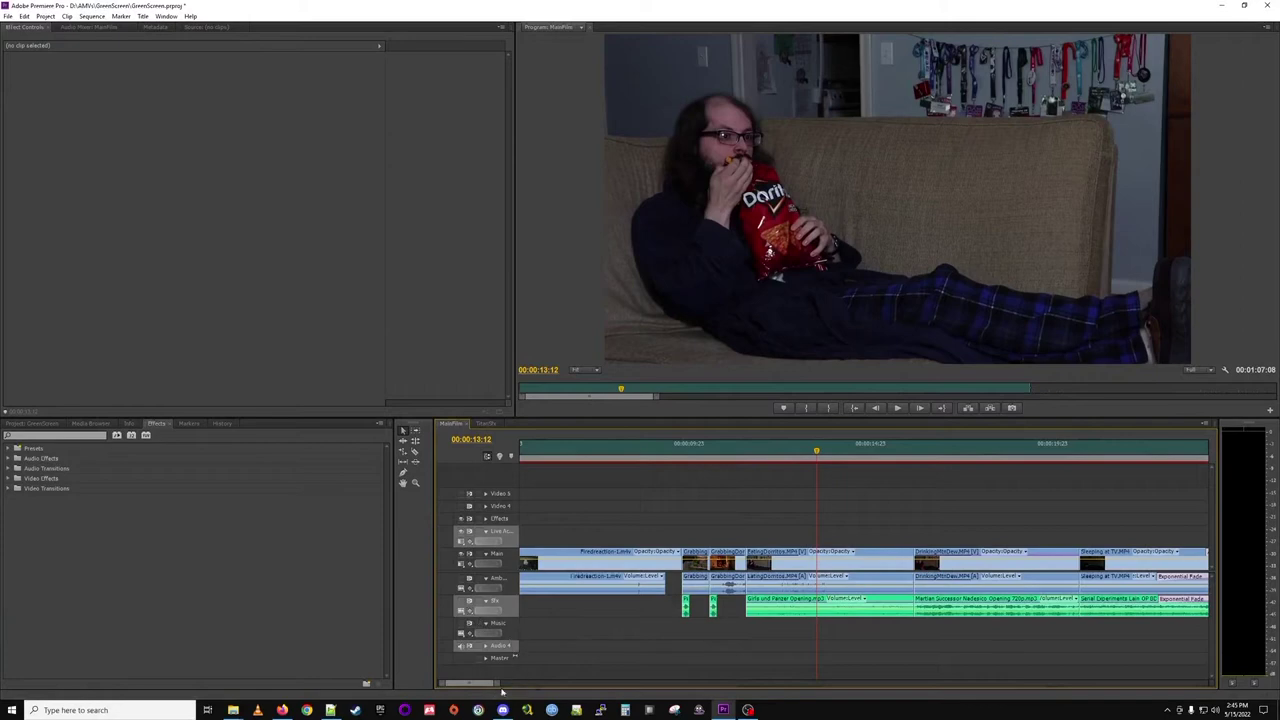
Examine the EQ effect on the Girls und Panzer Opening.mp3 clip and preview the start of the DrinkingMtnDew.MP4 clip.
{"action": "left_click", "coordinate": [857, 606]}
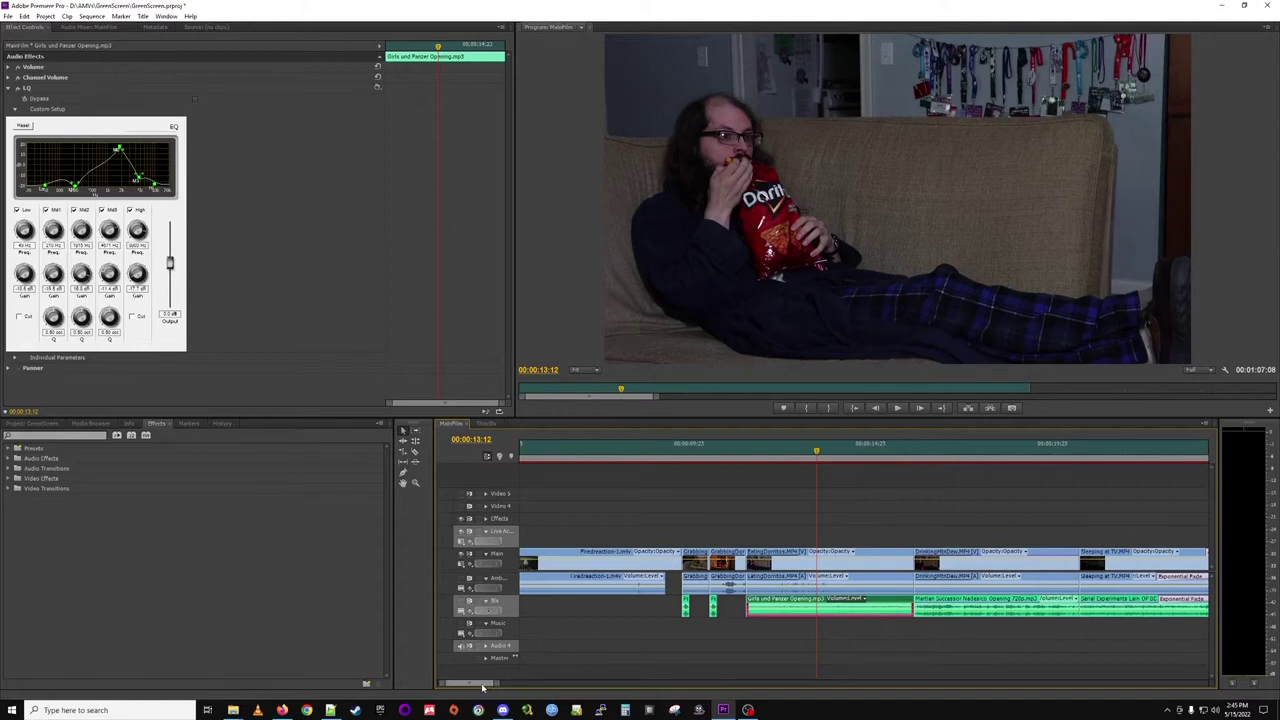
{"action": "scroll", "coordinate": [483, 687], "scroll_direction": "right", "scroll_amount": 4}
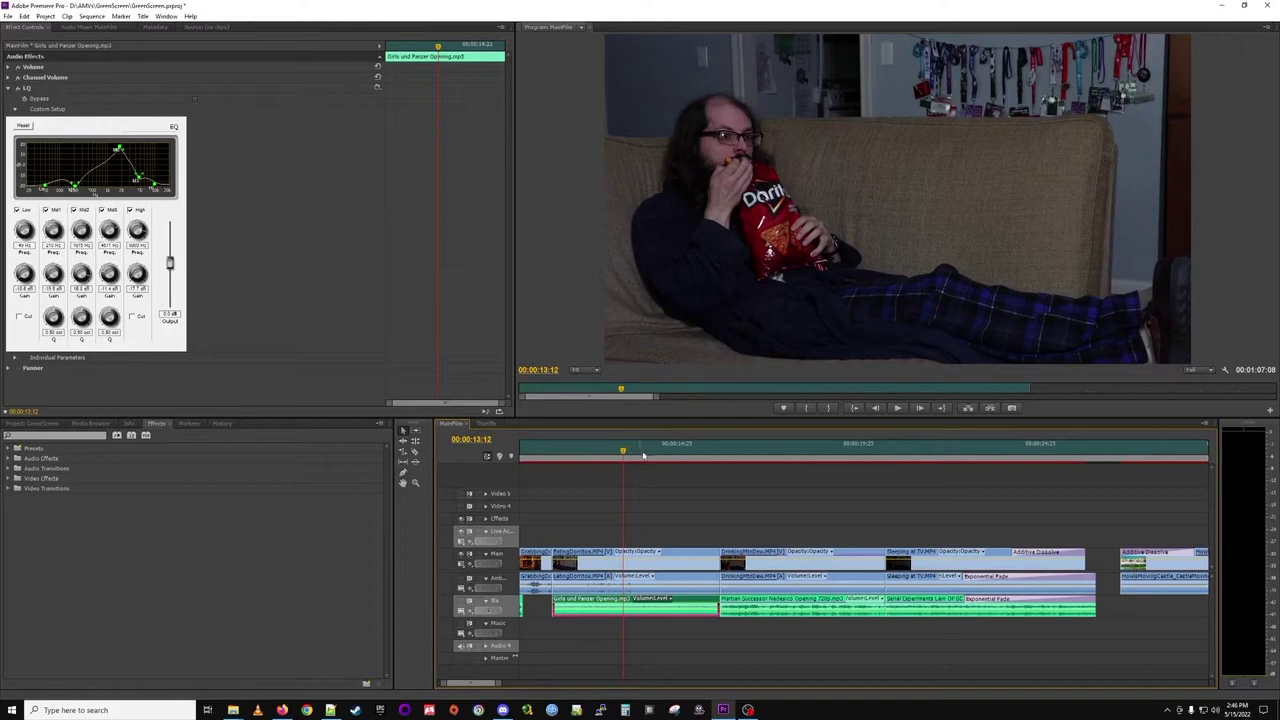
{"action": "left_click", "coordinate": [741, 452]}
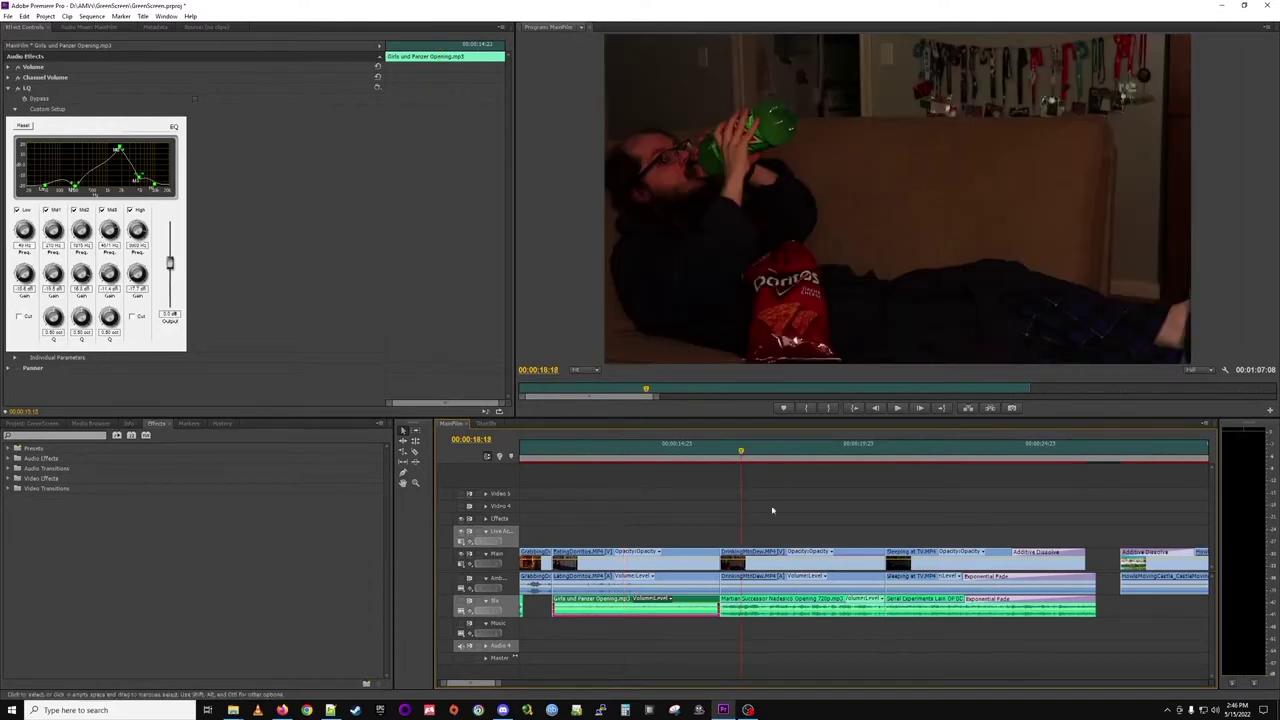
Examine the color correction effects on the DrinkingMtnDew.MP4 clip and scrub through its footage.
{"action": "left_click", "coordinate": [788, 556]}
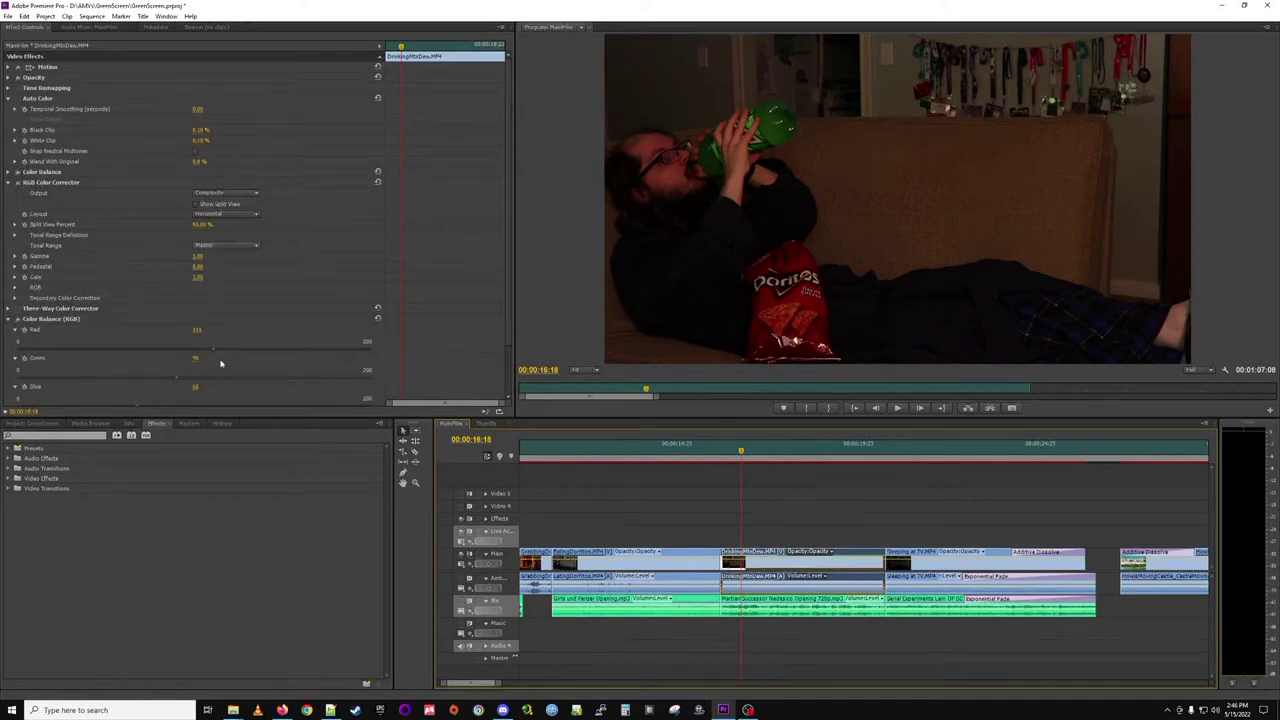
{"action": "scroll", "coordinate": [511, 350], "scroll_direction": "down", "scroll_amount": 2}
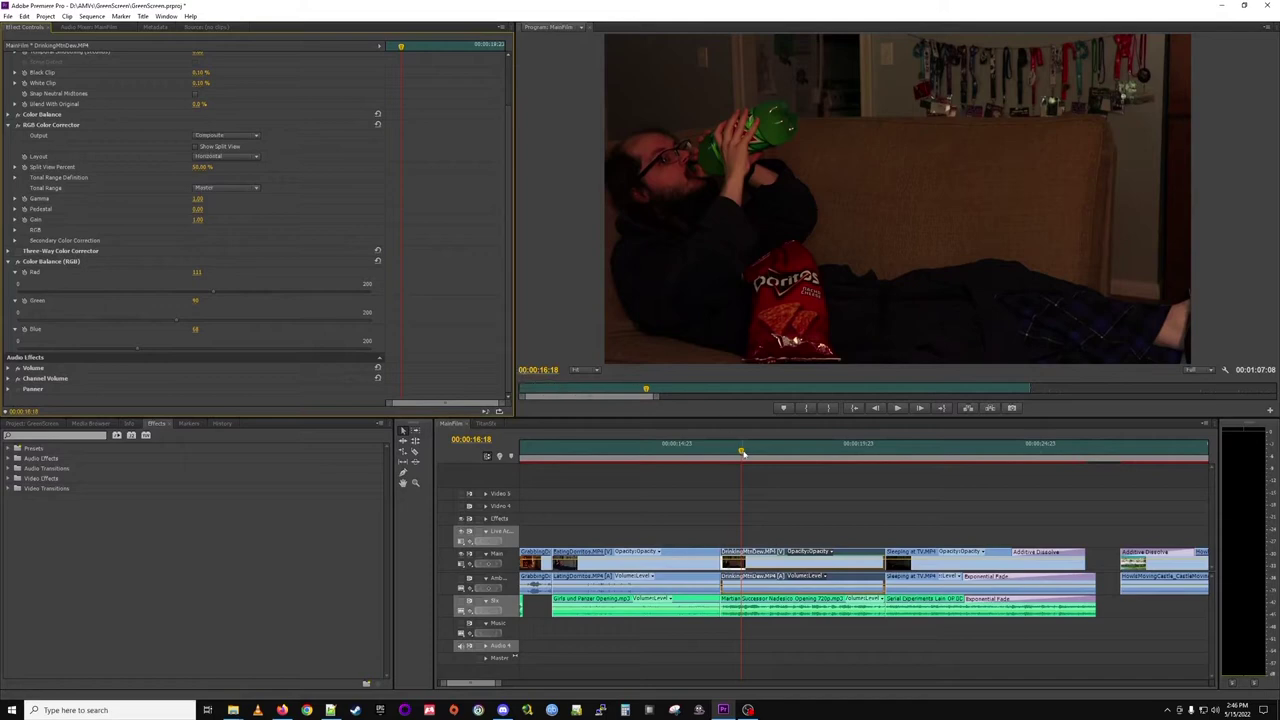
{"action": "left_click_drag", "start_coordinate": [742, 453], "coordinate": [865, 453]}
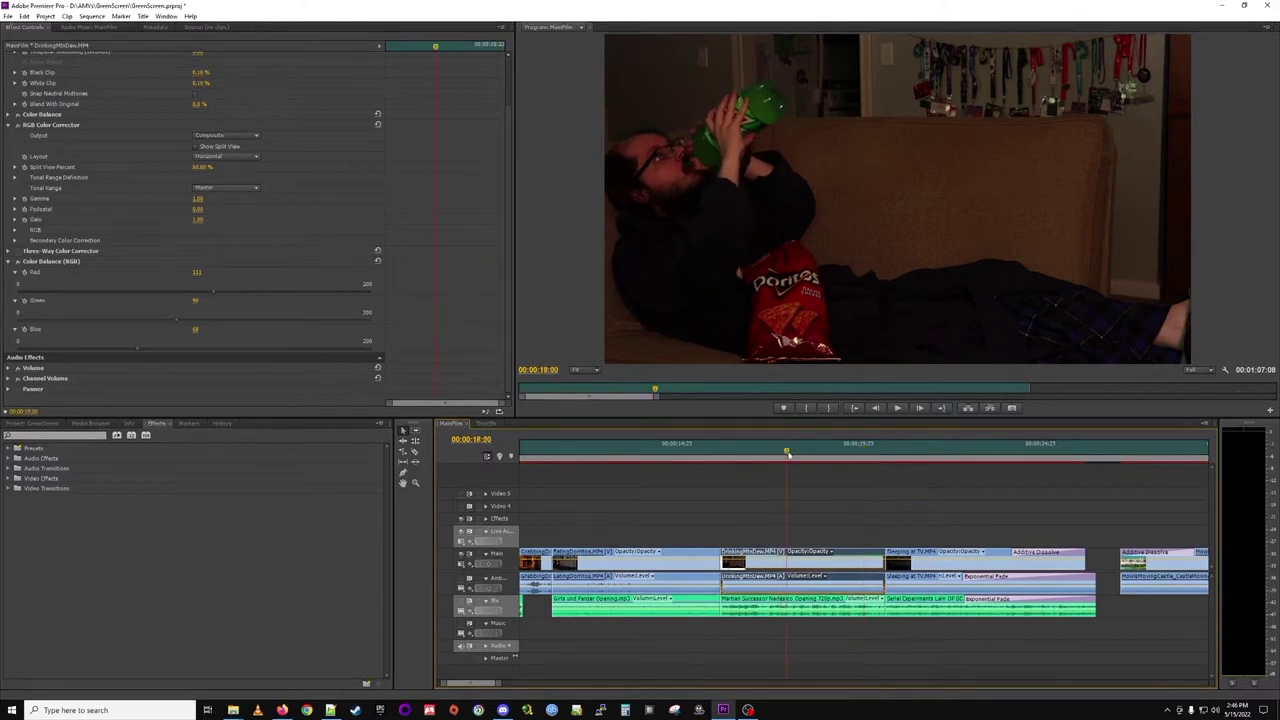
{"action": "left_click", "coordinate": [779, 455]}
Scrub into the Sleeping at TV.MP4 clip and inspect its video effects.
{"action": "left_click_drag", "start_coordinate": [782, 473], "coordinate": [930, 484]}
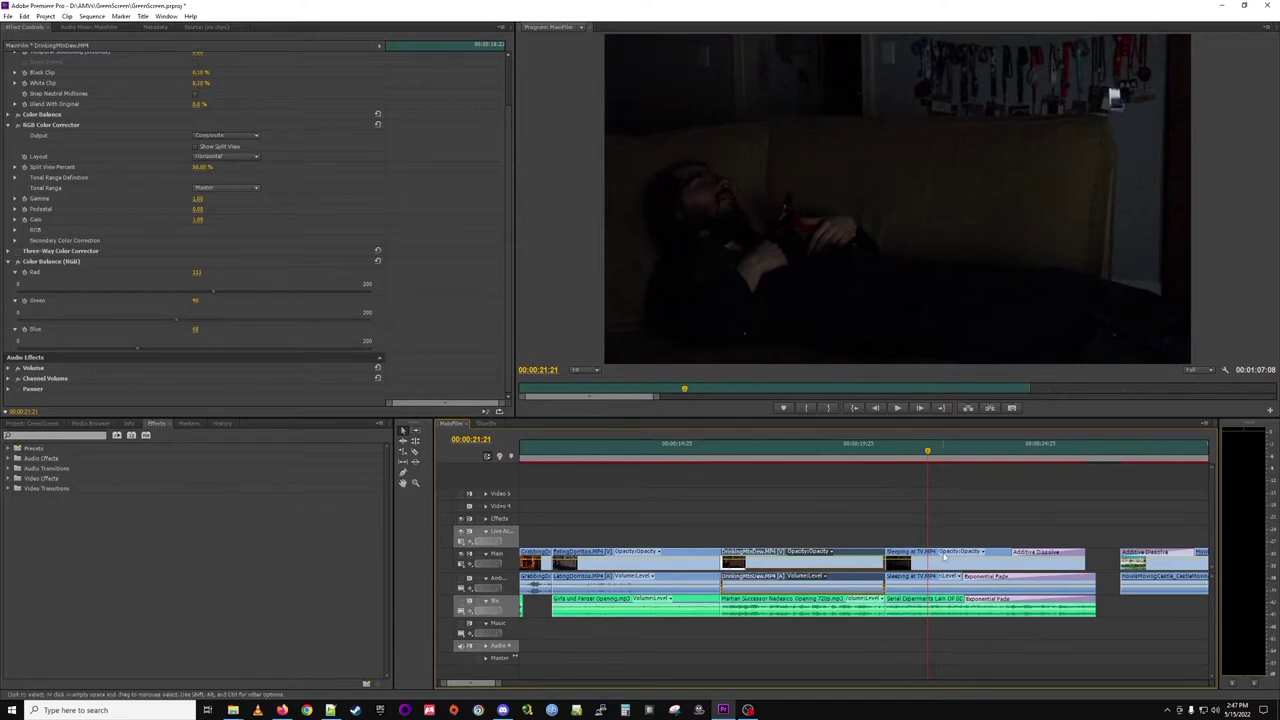
{"action": "left_click", "coordinate": [940, 565]}
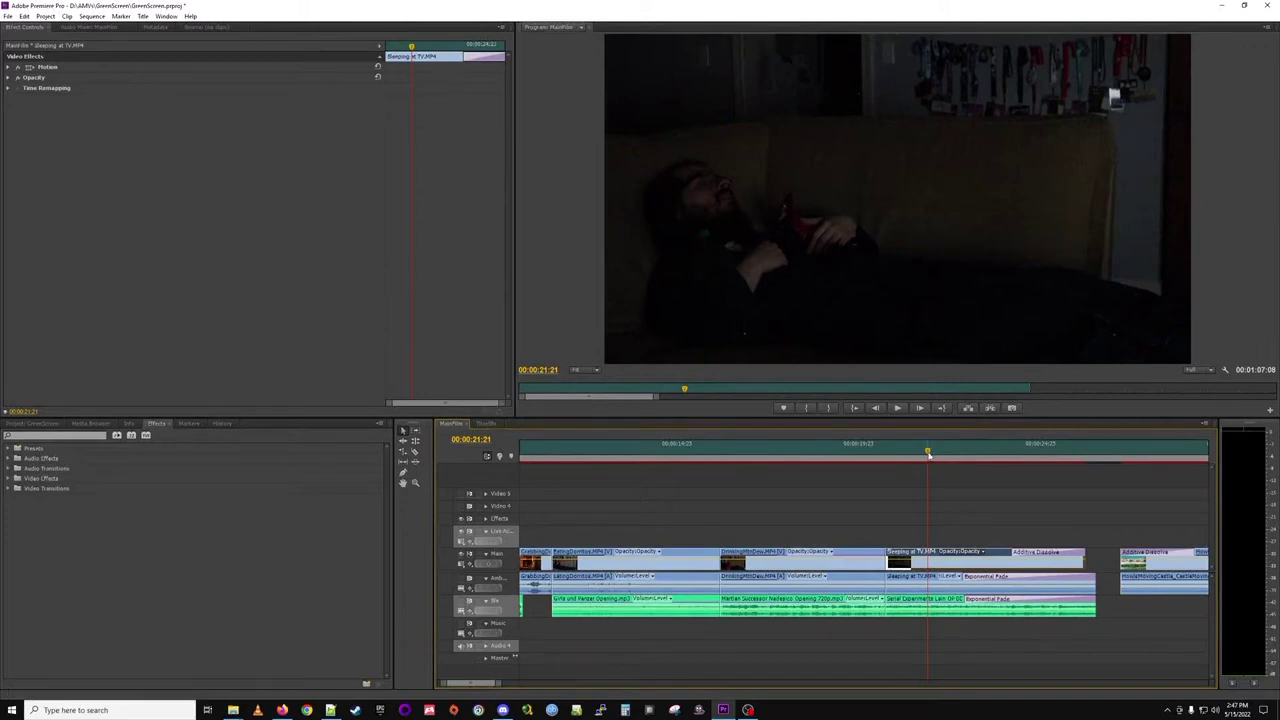
{"action": "left_click_drag", "start_coordinate": [928, 454], "coordinate": [948, 455]}
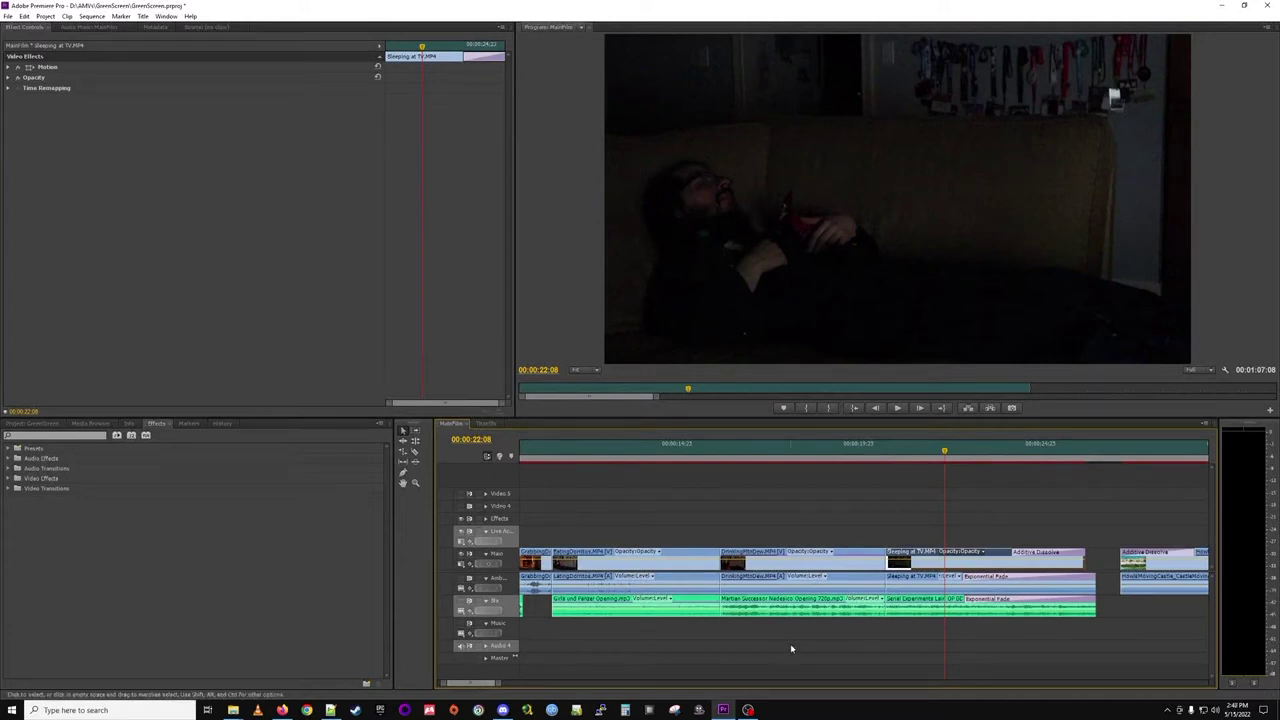
Review the end of the Sleeping at TV.MP4 clip and the black gap before the Howl's Moving Castle footage.
{"action": "scroll", "coordinate": [503, 684], "scroll_direction": "down", "scroll_amount": 2}
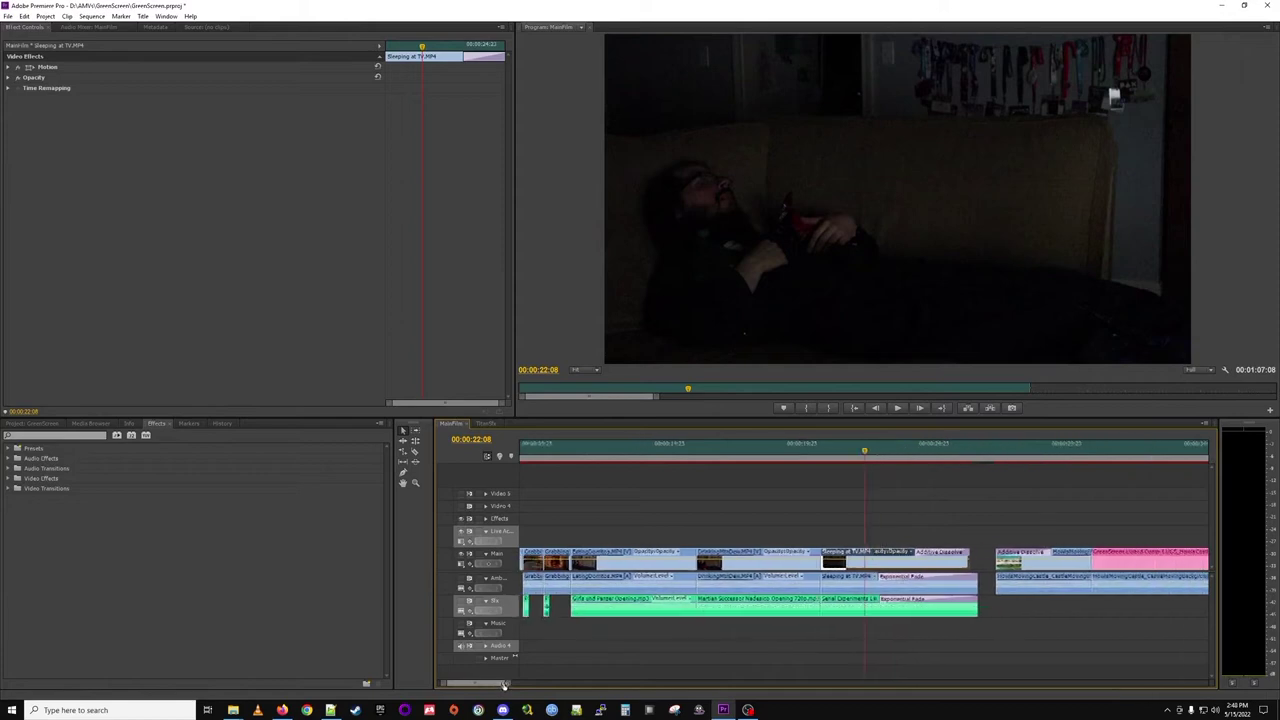
{"action": "scroll", "coordinate": [503, 684], "scroll_direction": "down", "scroll_amount": 1}
{"action": "scroll", "coordinate": [480, 686], "scroll_direction": "down", "scroll_amount": 3}
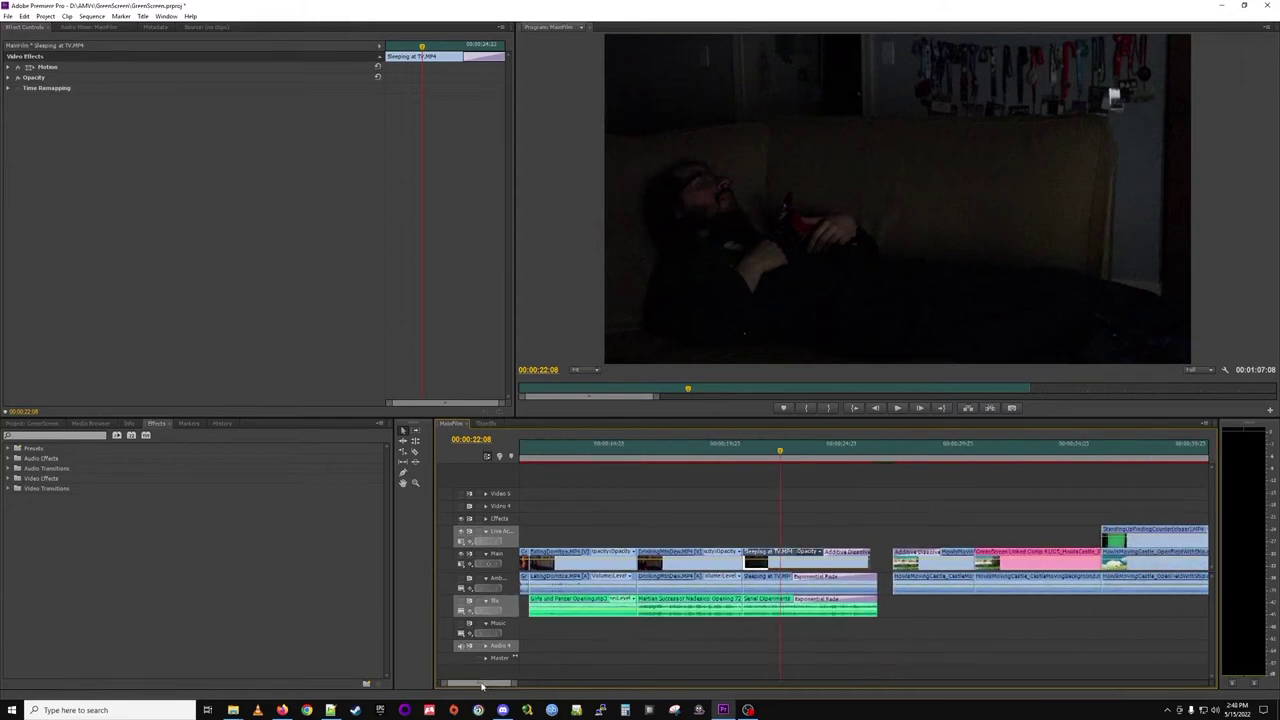
{"action": "left_click", "coordinate": [679, 452]}
{"action": "left_click_drag", "start_coordinate": [679, 452], "coordinate": [753, 456]}
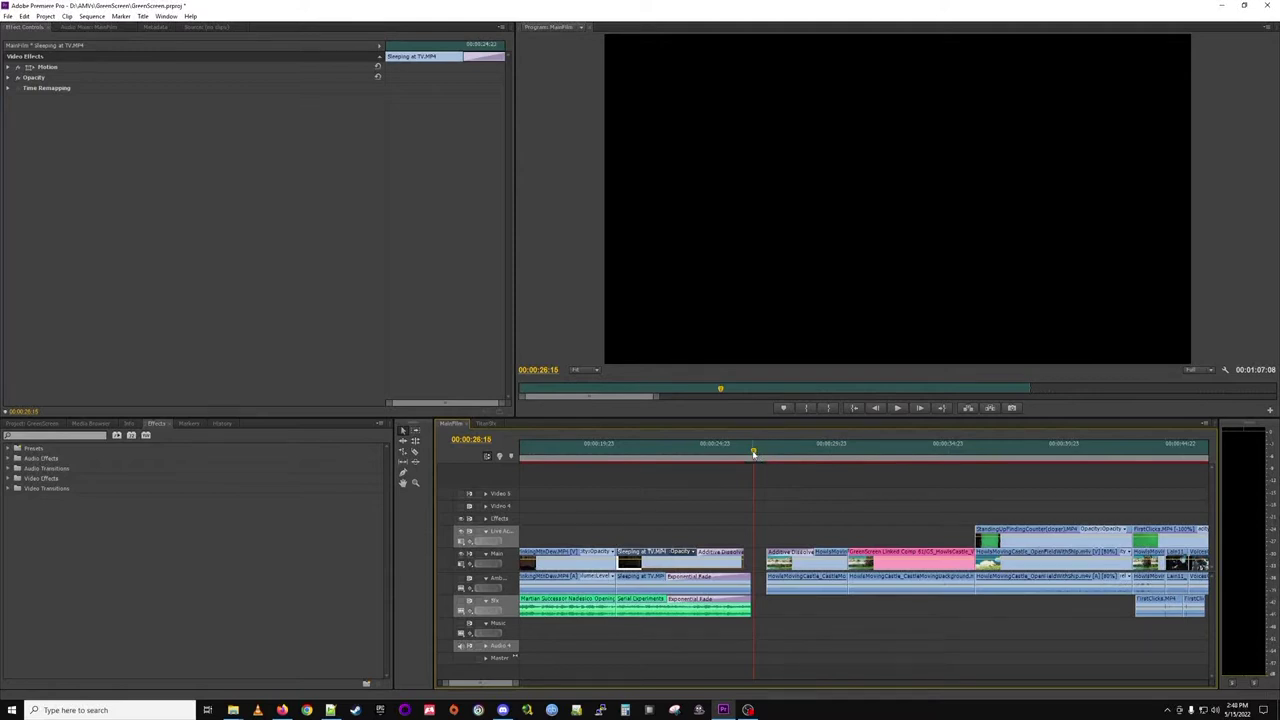
{"action": "left_click_drag", "start_coordinate": [754, 453], "coordinate": [783, 447]}
{"action": "left_click", "coordinate": [783, 452]}
{"action": "mouse_move", "coordinate": [783, 452]}
{"action": "left_mouse_down"}
{"action": "mouse_move", "coordinate": [744, 454]}
{"action": "mouse_move", "coordinate": [758, 447]}
{"action": "left_mouse_up"}
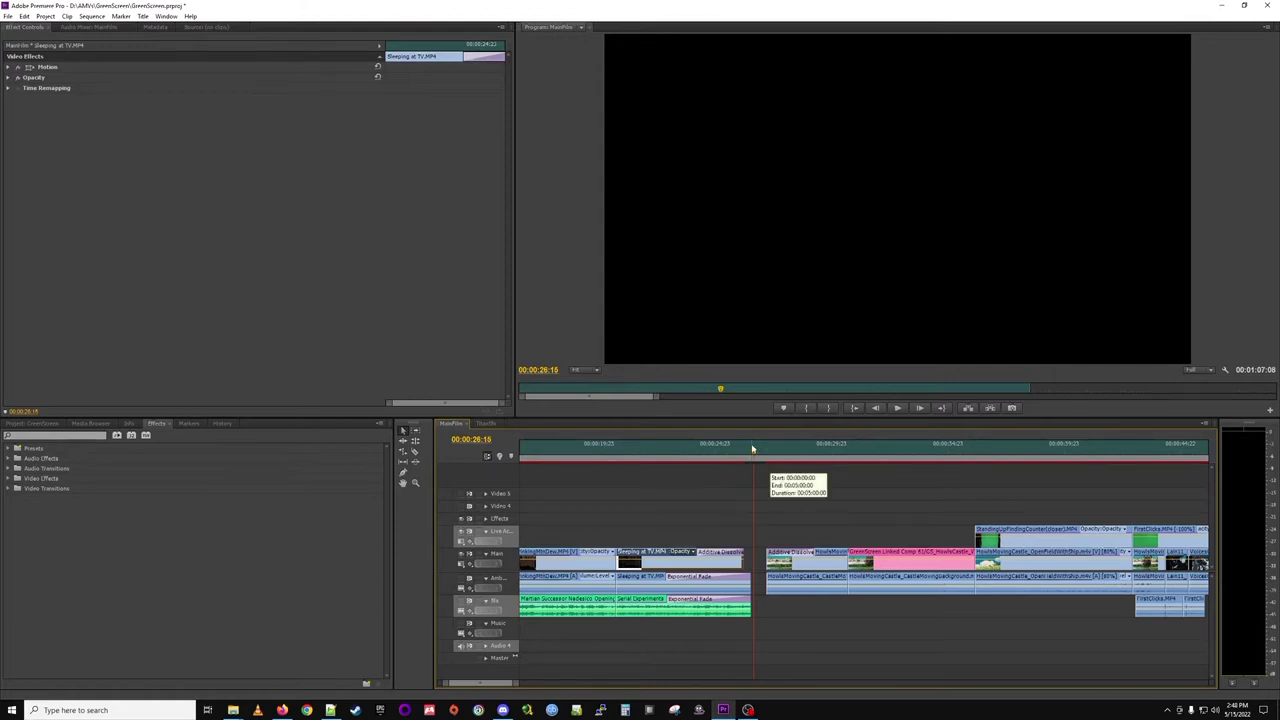
{"action": "left_click_drag", "start_coordinate": [755, 453], "coordinate": [760, 454]}
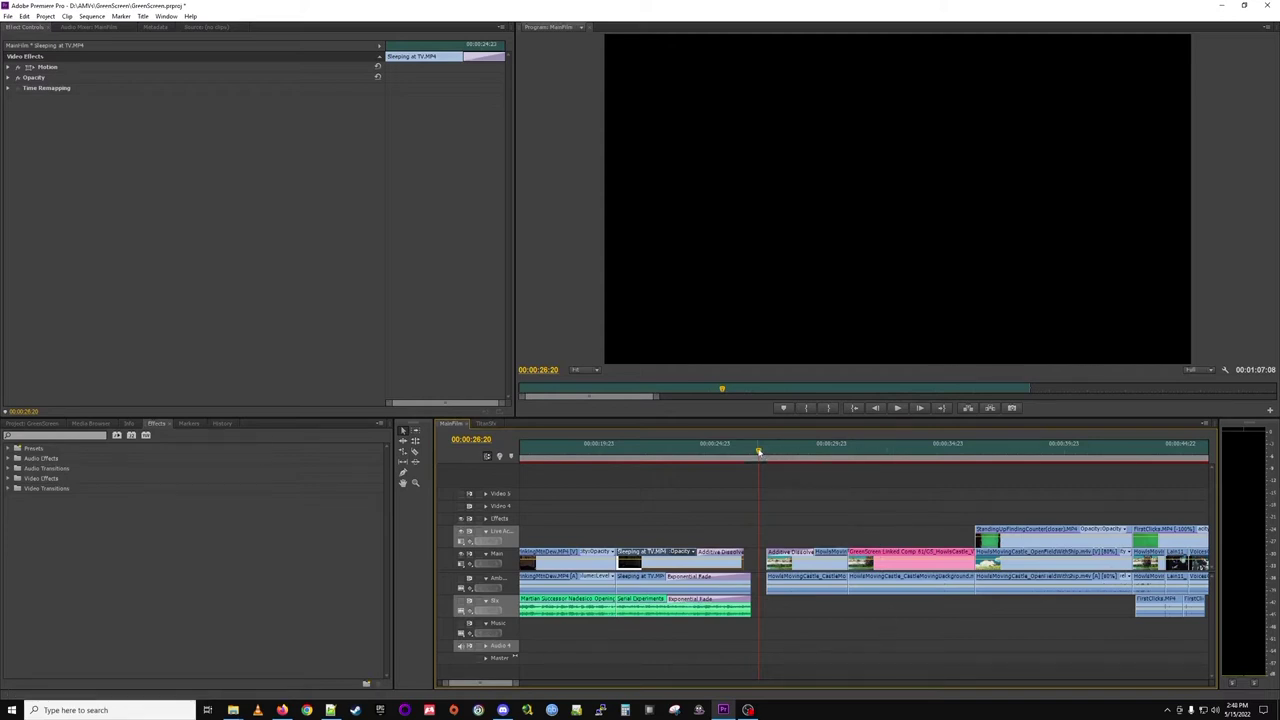
Scrub through the opening Howl's Moving Castle shot and the GreenScreen linked comp that follows it.
{"action": "left_click_drag", "start_coordinate": [759, 452], "coordinate": [817, 452]}
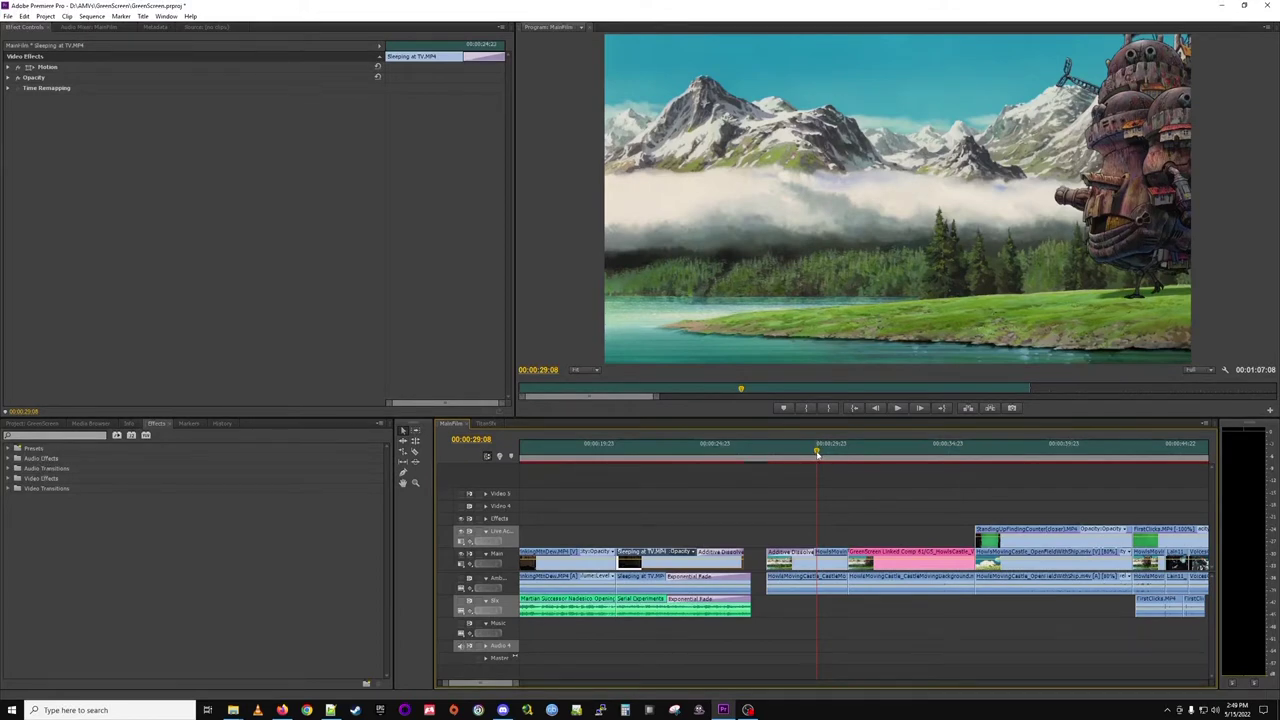
{"action": "left_click_drag", "start_coordinate": [817, 453], "coordinate": [884, 467]}
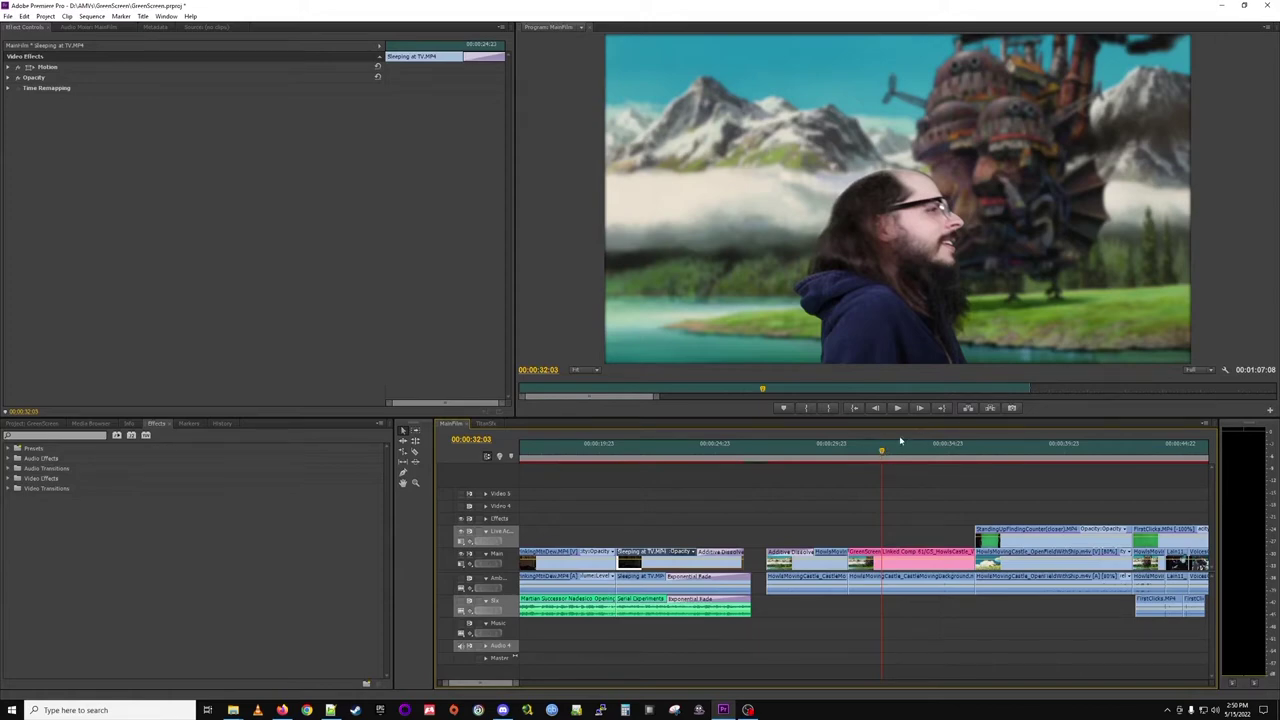
{"action": "left_click_drag", "start_coordinate": [881, 452], "coordinate": [890, 452]}
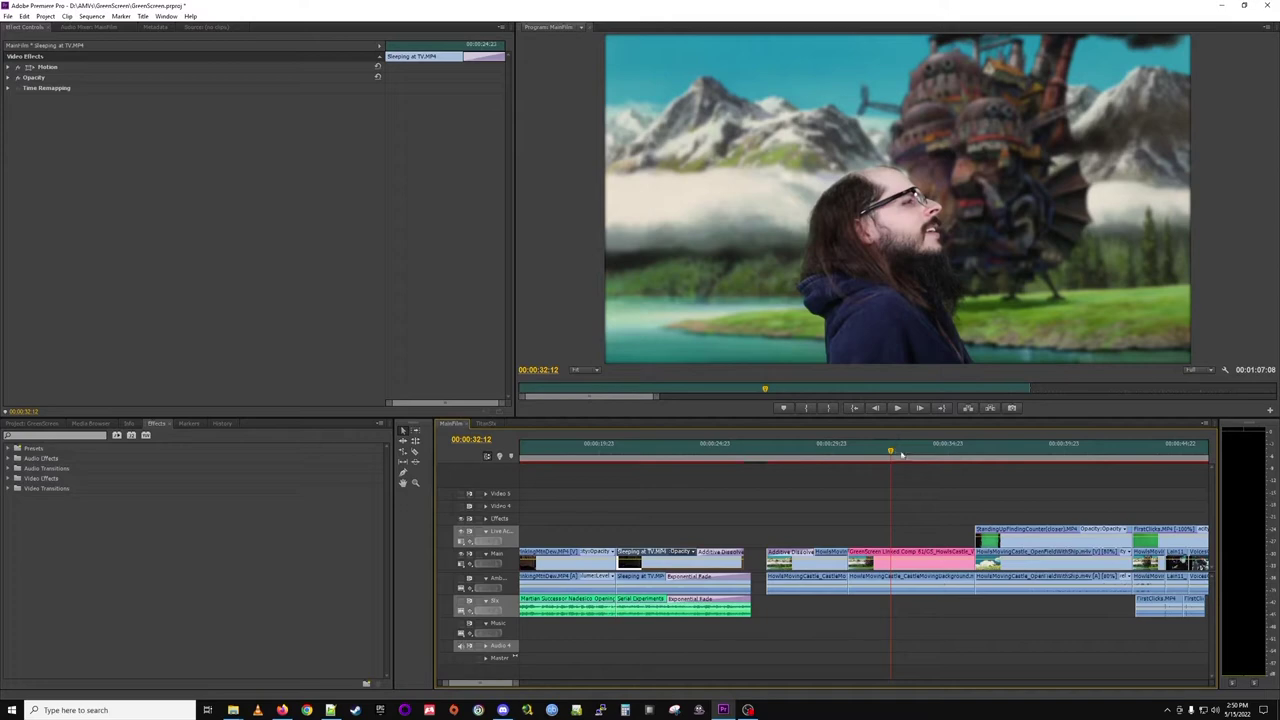
{"action": "left_click", "coordinate": [928, 556]}
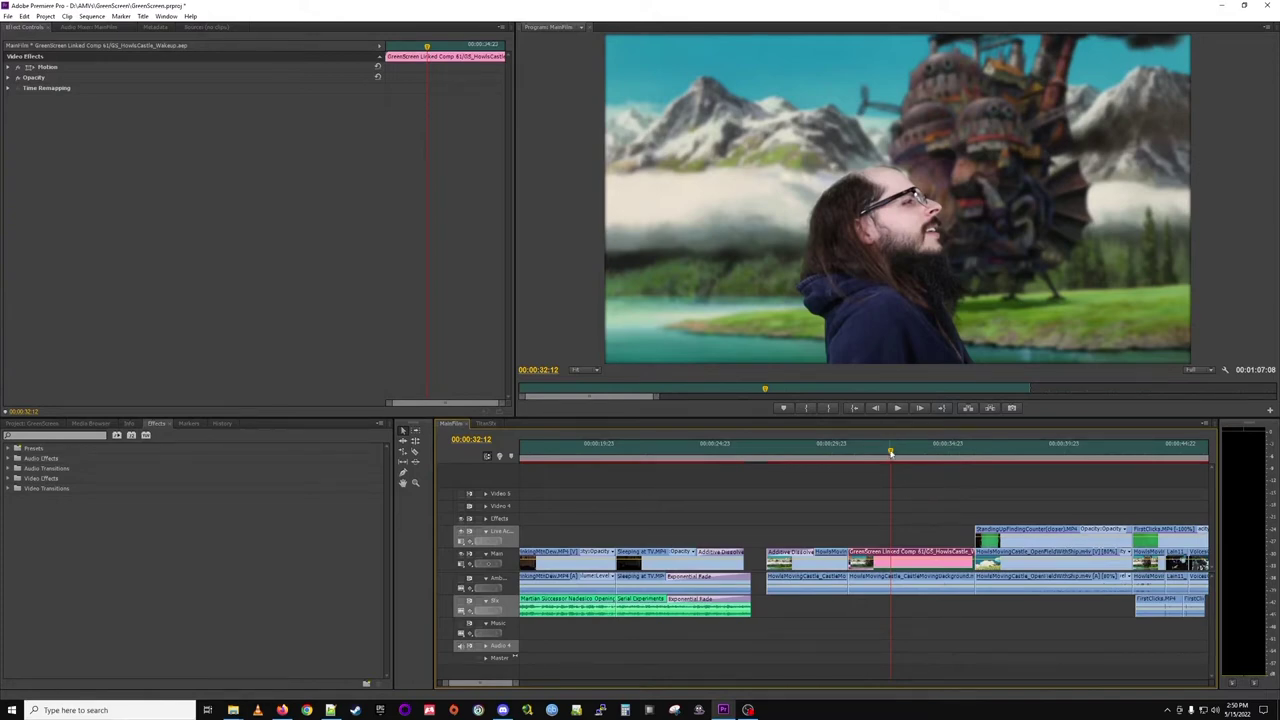
{"action": "left_click_drag", "start_coordinate": [890, 452], "coordinate": [908, 472]}
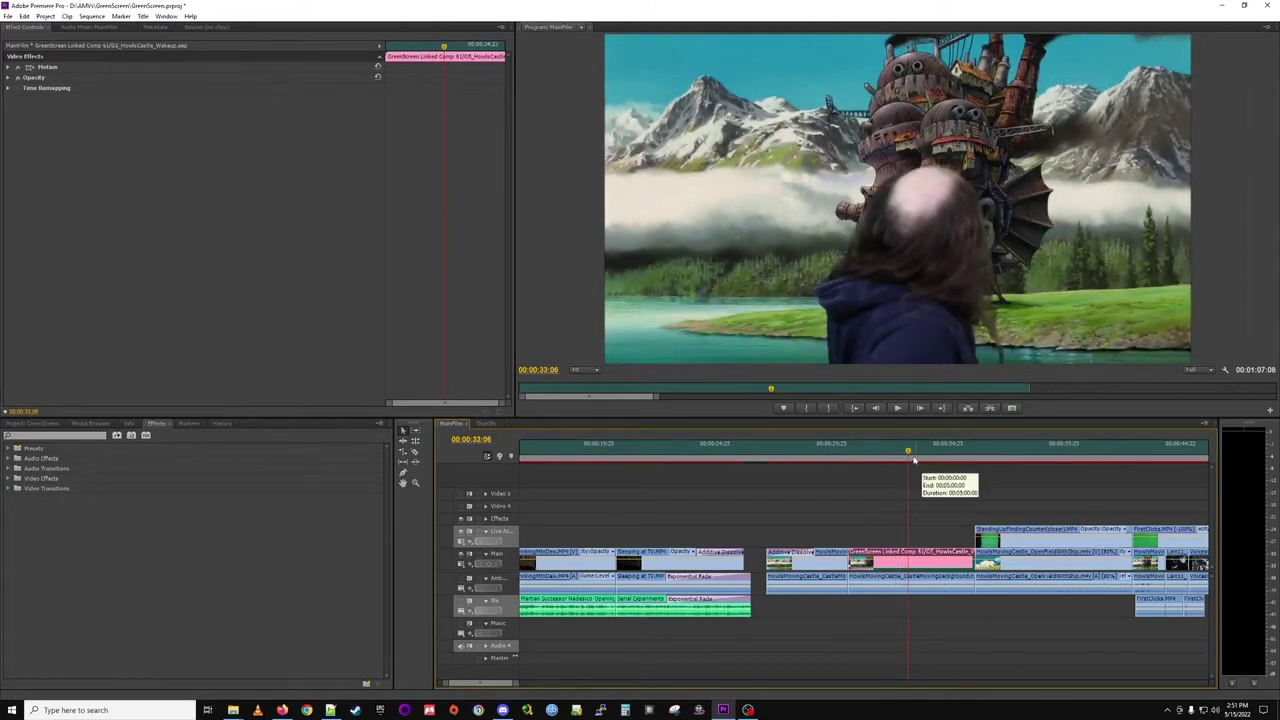
{"action": "left_click_drag", "start_coordinate": [908, 453], "coordinate": [962, 460]}
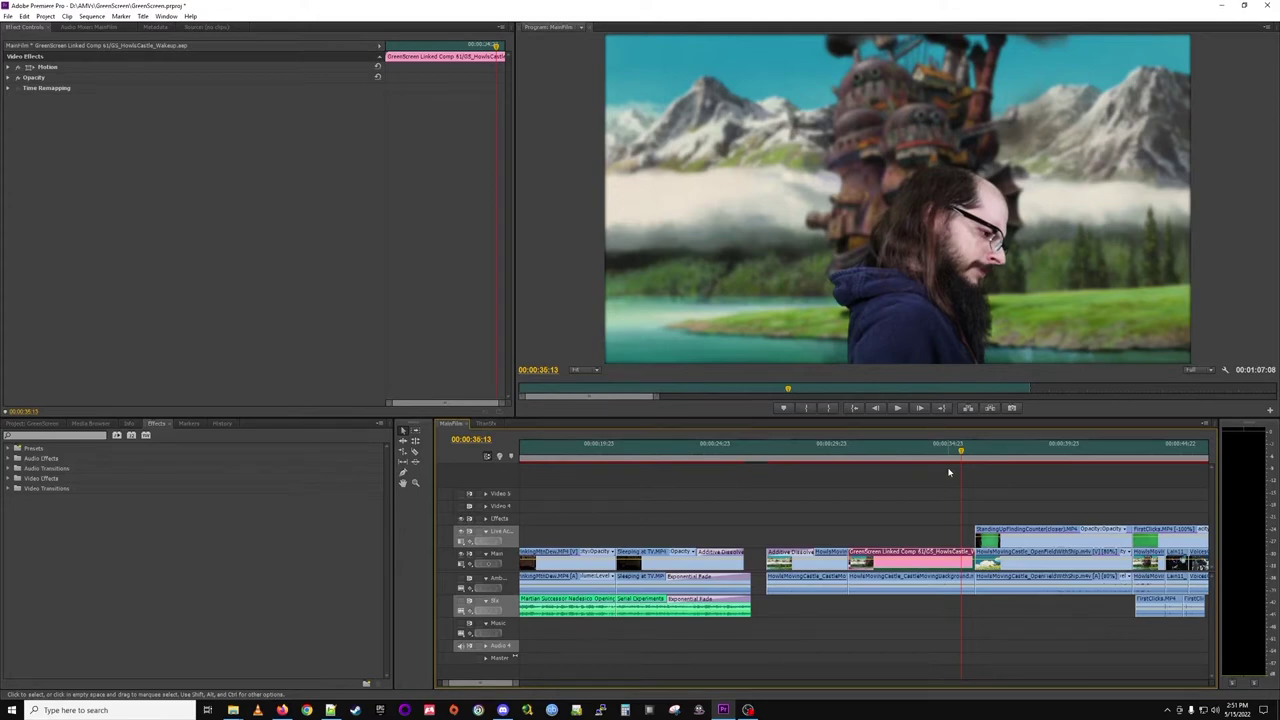
Compare the dark couch shot with the castle green-screen comp and scrub forward into the flower-field shot.
{"action": "left_click", "coordinate": [650, 458]}
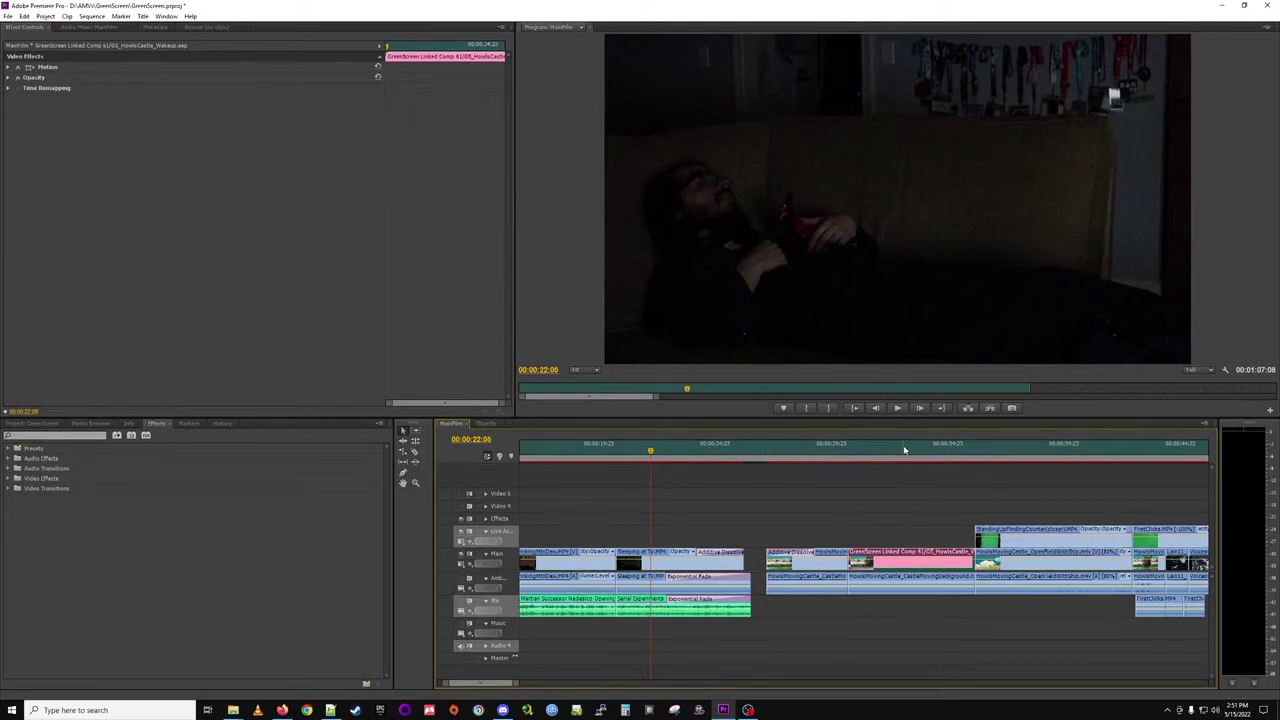
{"action": "left_click", "coordinate": [903, 449]}
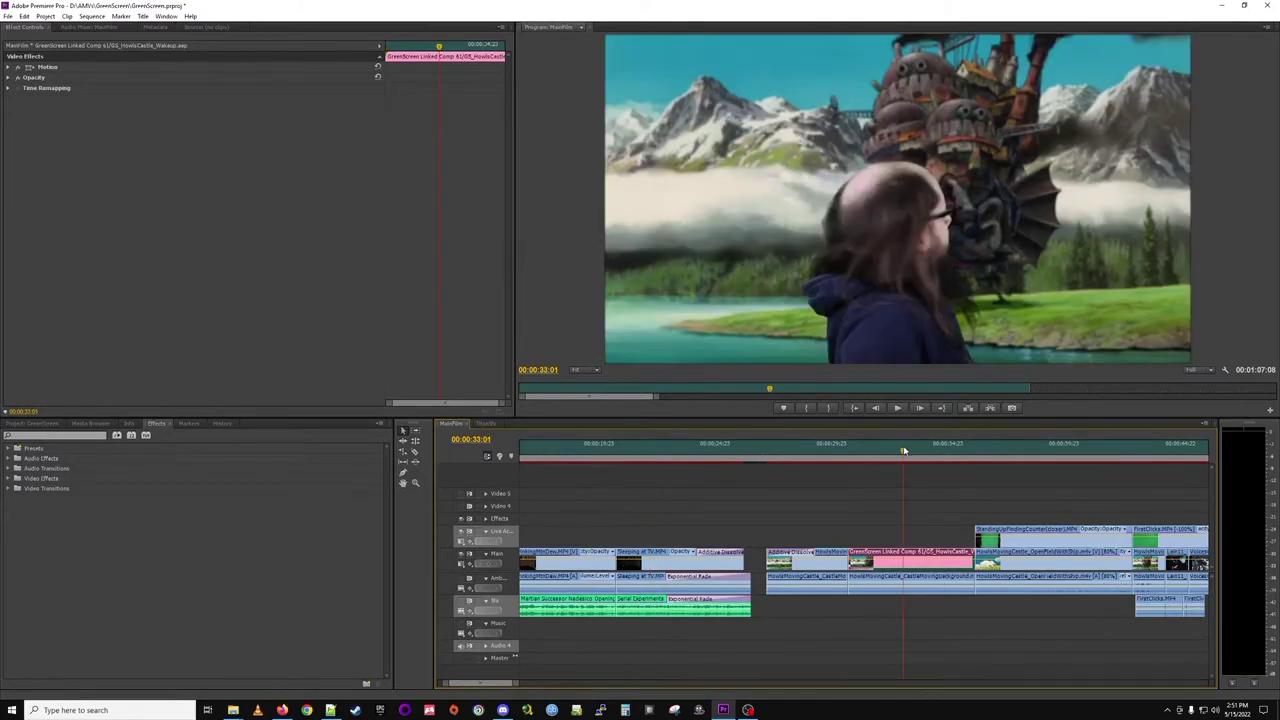
{"action": "left_click_drag", "start_coordinate": [903, 449], "coordinate": [1079, 477]}
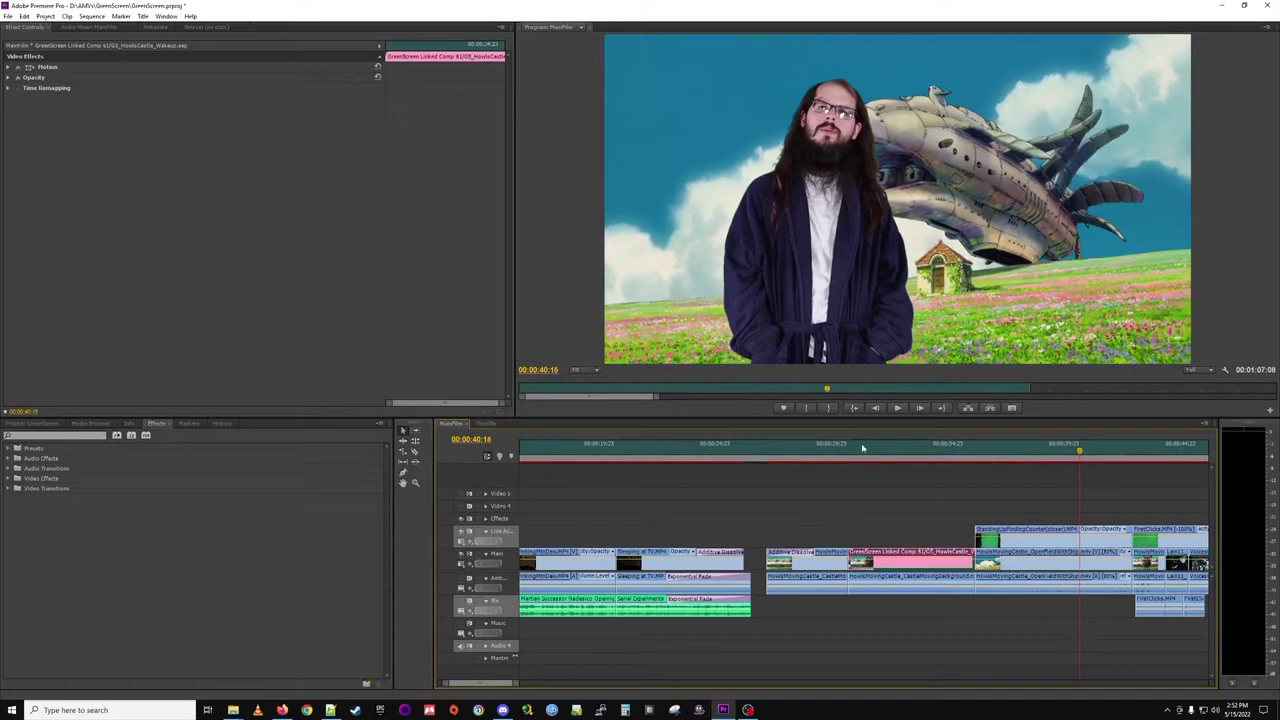
Turn the ambient audio track back on while playing the opening Howl's Moving Castle shot.
{"action": "left_click", "coordinate": [799, 452]}
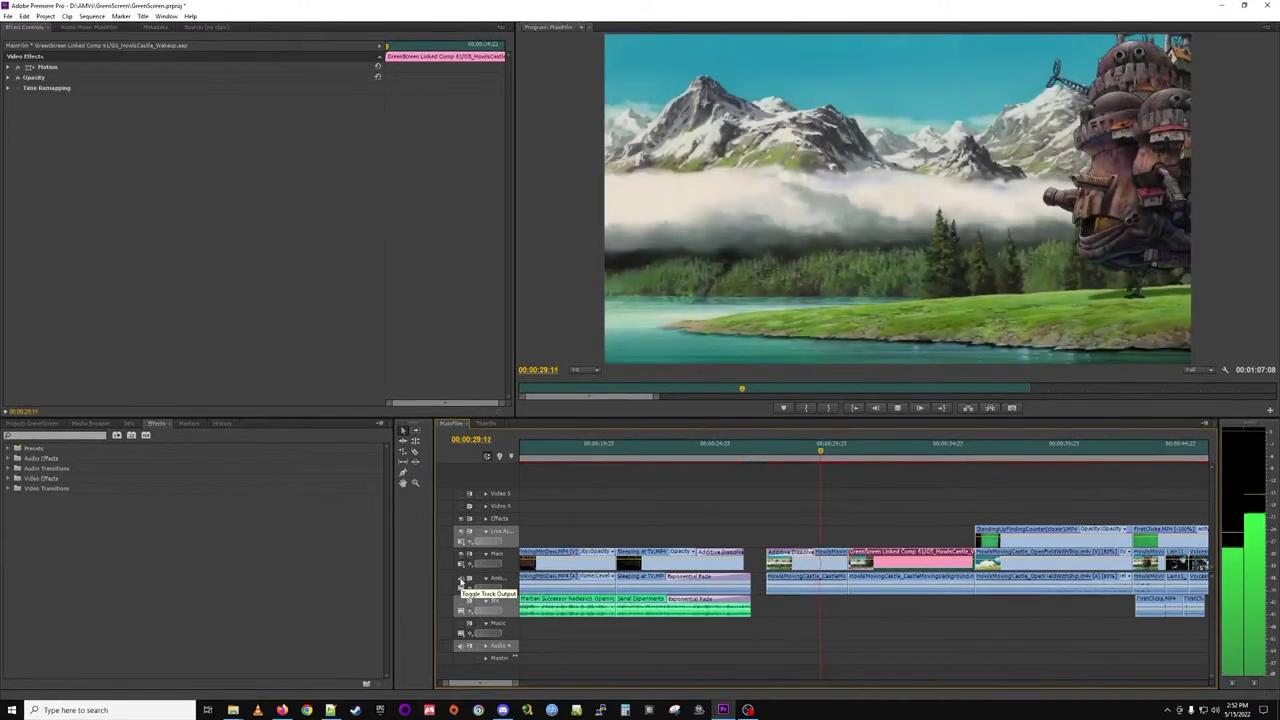
{"action": "key", "text": "space"}
{"action": "left_click", "coordinate": [461, 579]}
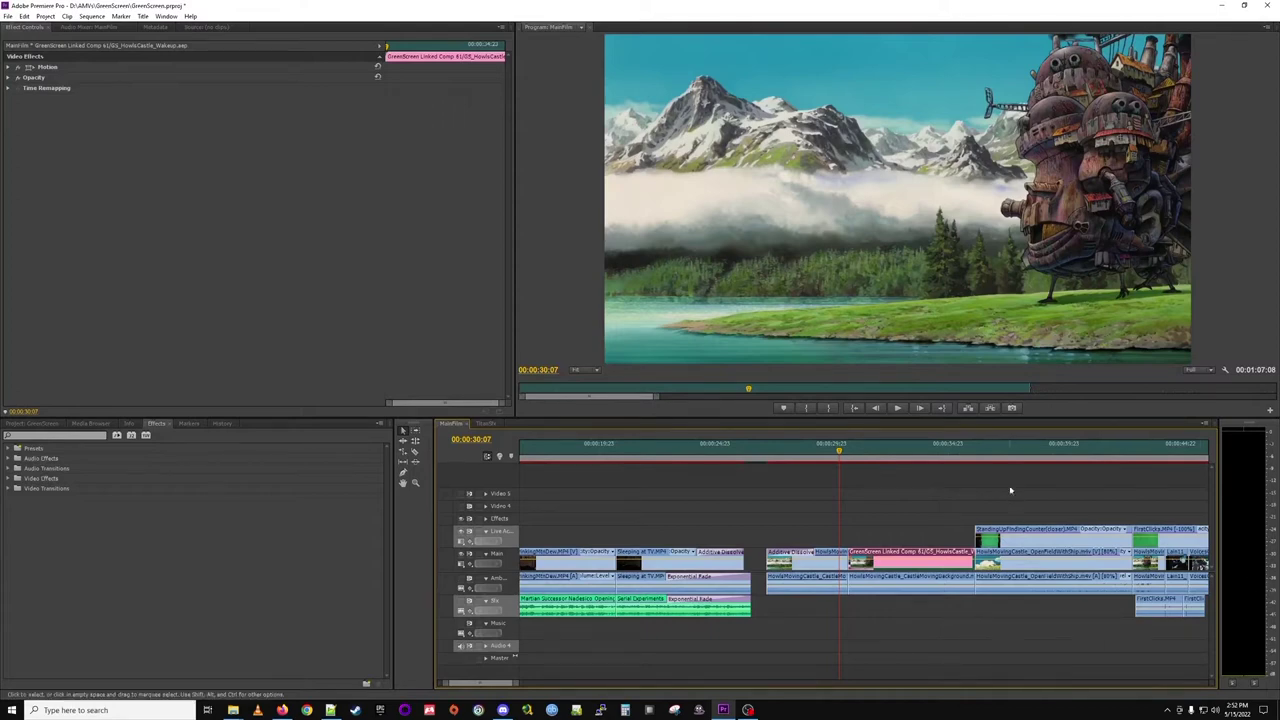
Scrub through the StandingUpFindingCounter clip composited over the Howl's Moving Castle flower-field background.
{"action": "left_click", "coordinate": [995, 450]}
{"action": "left_click_drag", "start_coordinate": [995, 450], "coordinate": [1042, 449]}
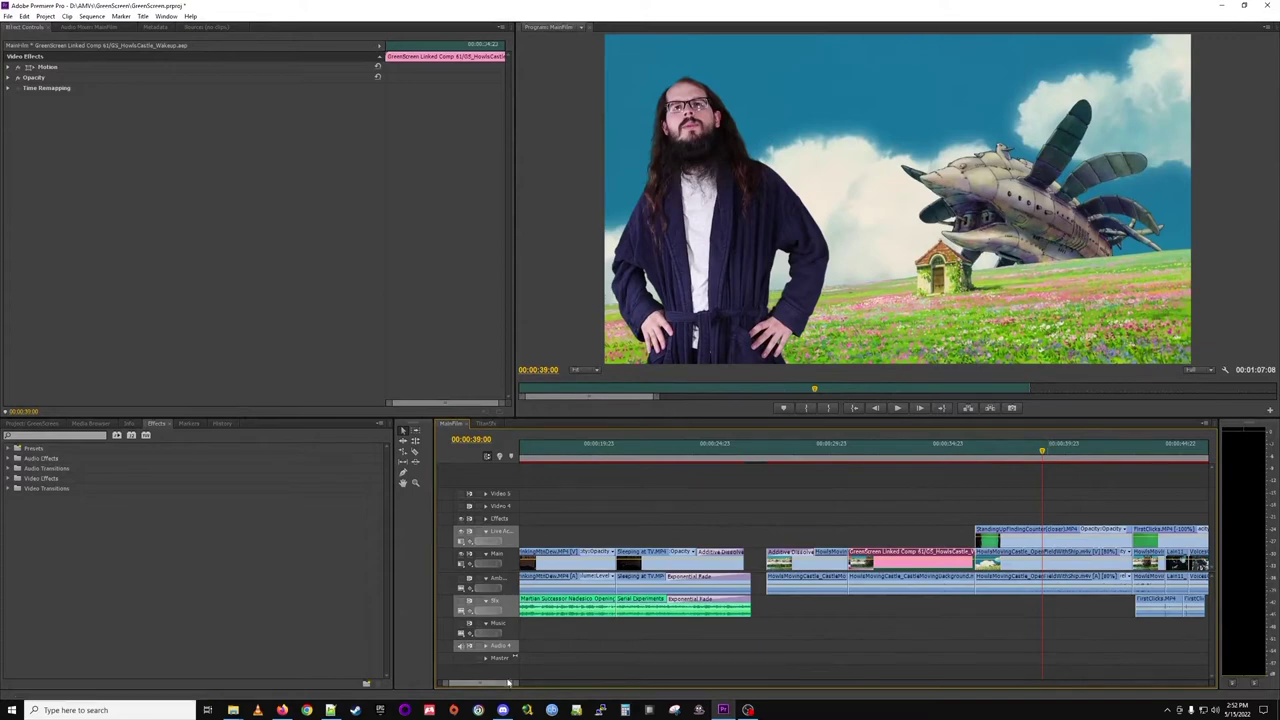
{"action": "scroll", "coordinate": [506, 688], "scroll_direction": "down", "scroll_amount": 4}
{"action": "scroll", "coordinate": [506, 688], "scroll_direction": "down", "scroll_amount": 2}
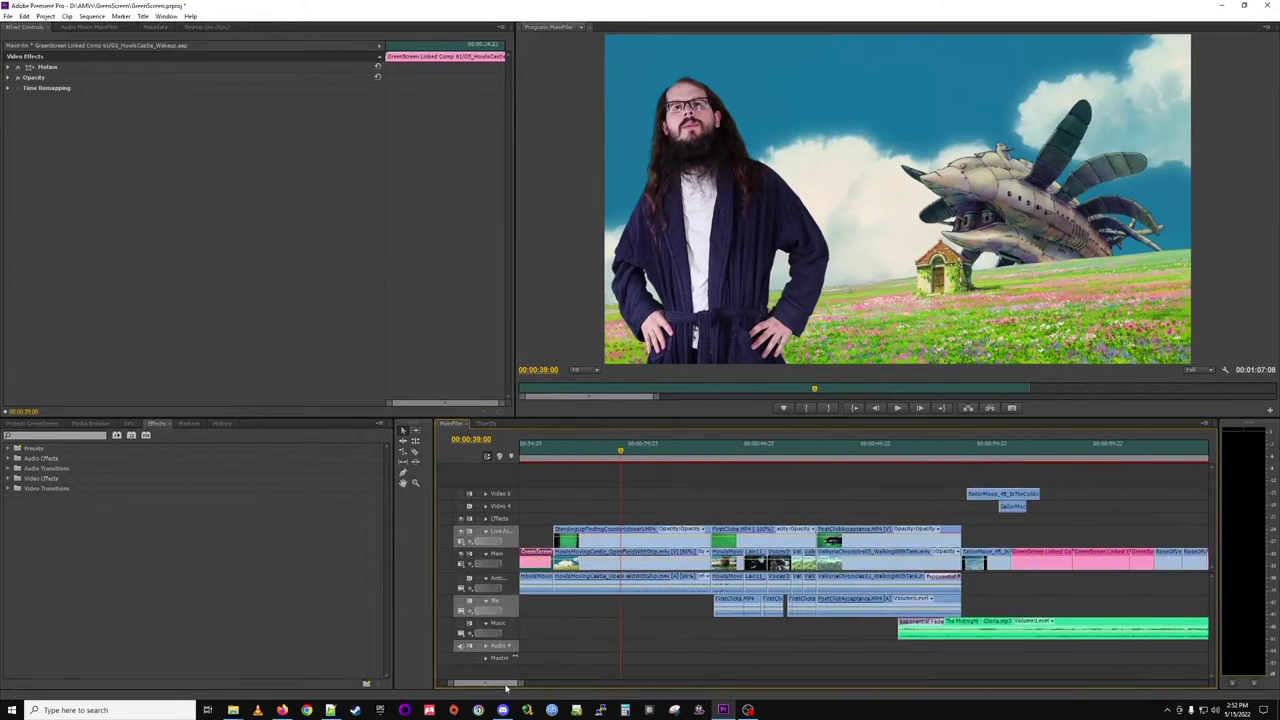
{"action": "scroll", "coordinate": [506, 688], "scroll_direction": "up", "scroll_amount": 1}
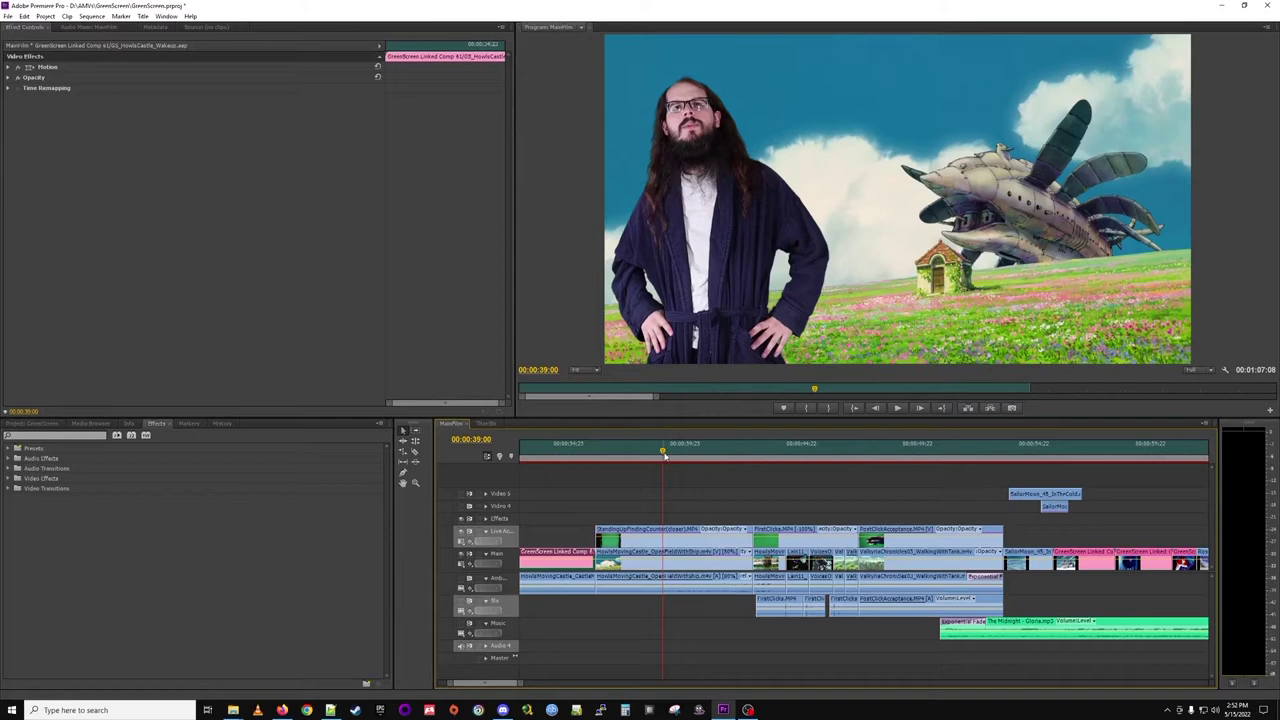
{"action": "left_click_drag", "start_coordinate": [663, 455], "coordinate": [693, 462]}
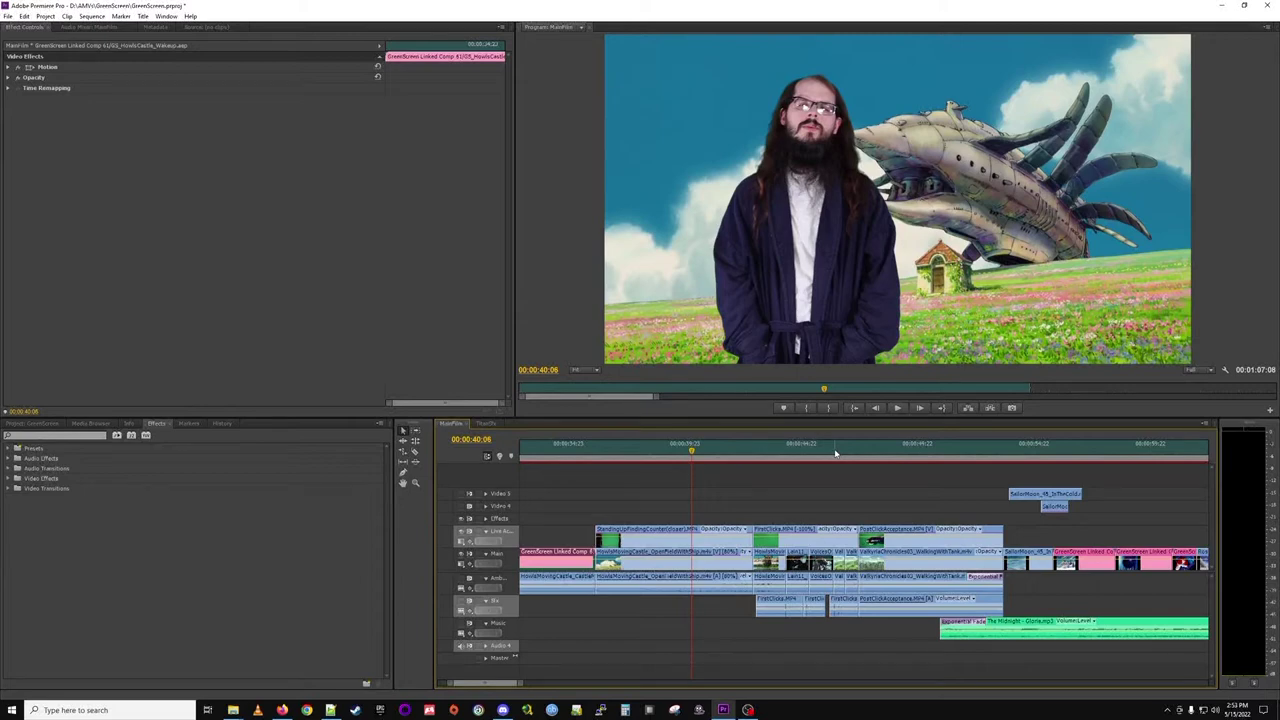
Magnify the program preview to inspect the keyed subject in the flower-field shot, and return it to Fit.
{"action": "left_click", "coordinate": [586, 372]}
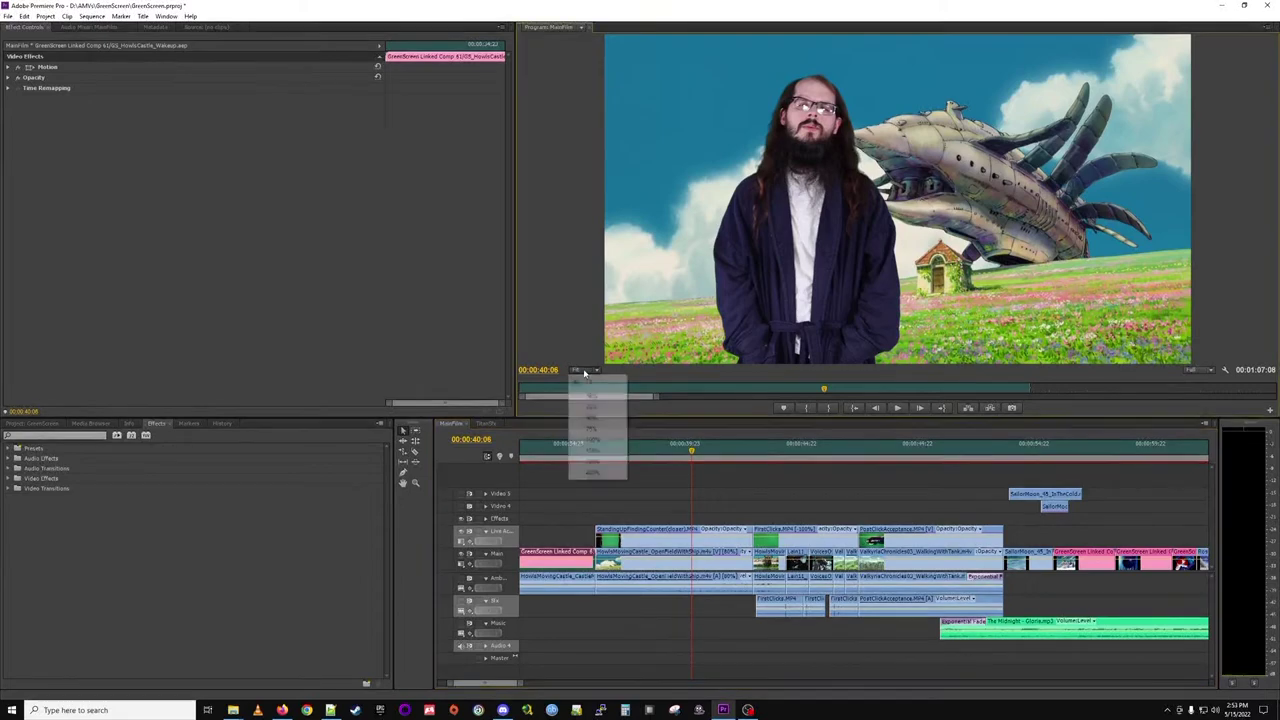
{"action": "left_click", "coordinate": [592, 450]}
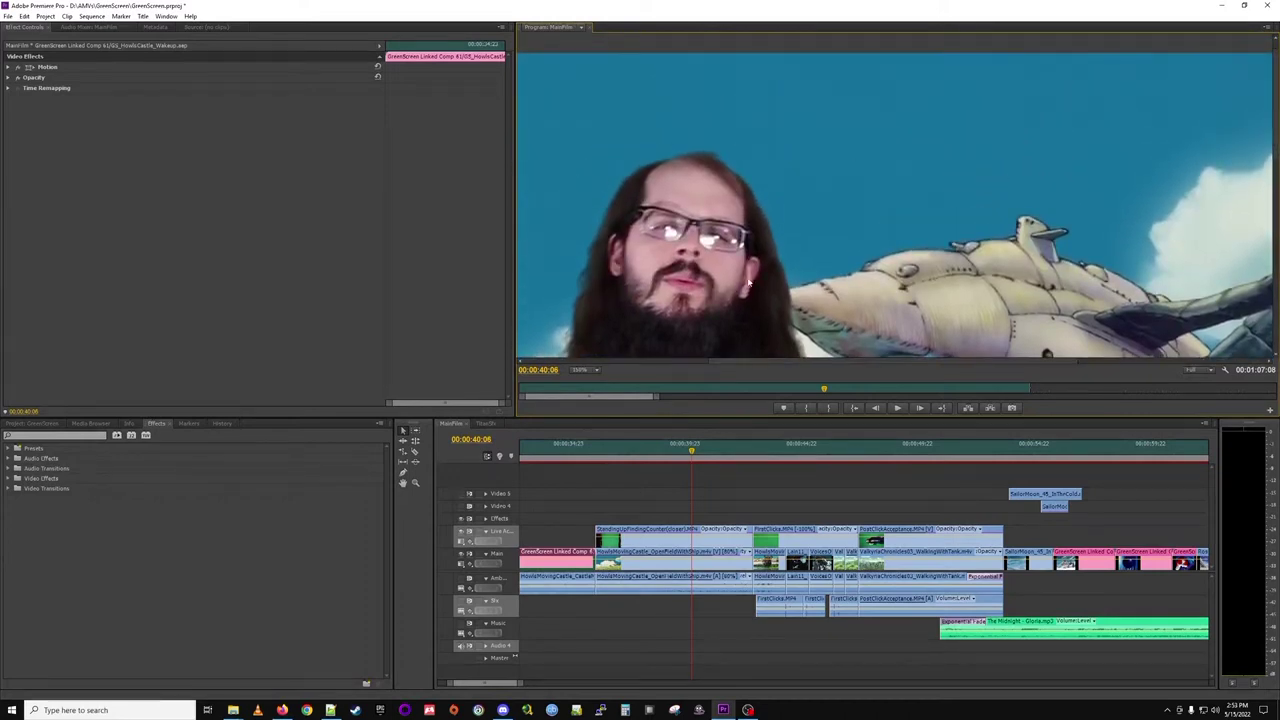
{"action": "left_click", "coordinate": [584, 369]}
{"action": "left_click", "coordinate": [592, 382]}
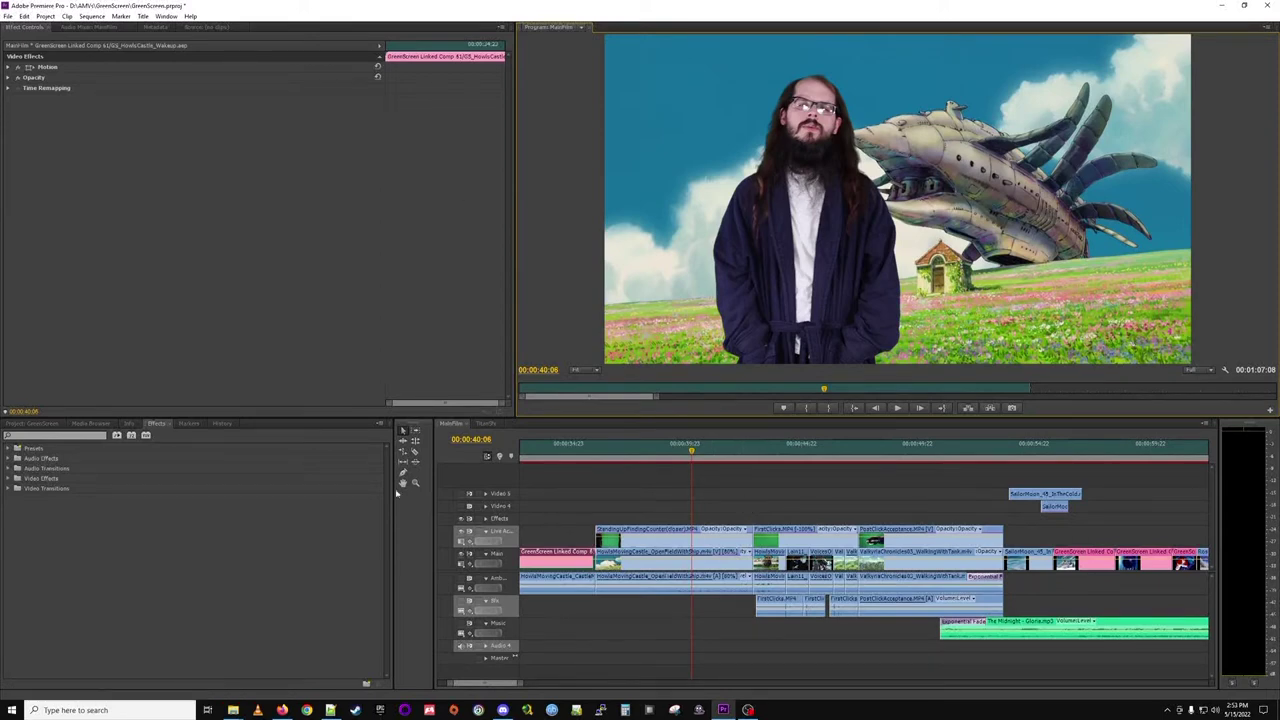
View the green-screen setup photo Studio.JPG from the GreenScreen project folder, and return to Premiere Pro.
{"action": "left_click", "coordinate": [233, 710]}
{"action": "left_click", "coordinate": [218, 686]}
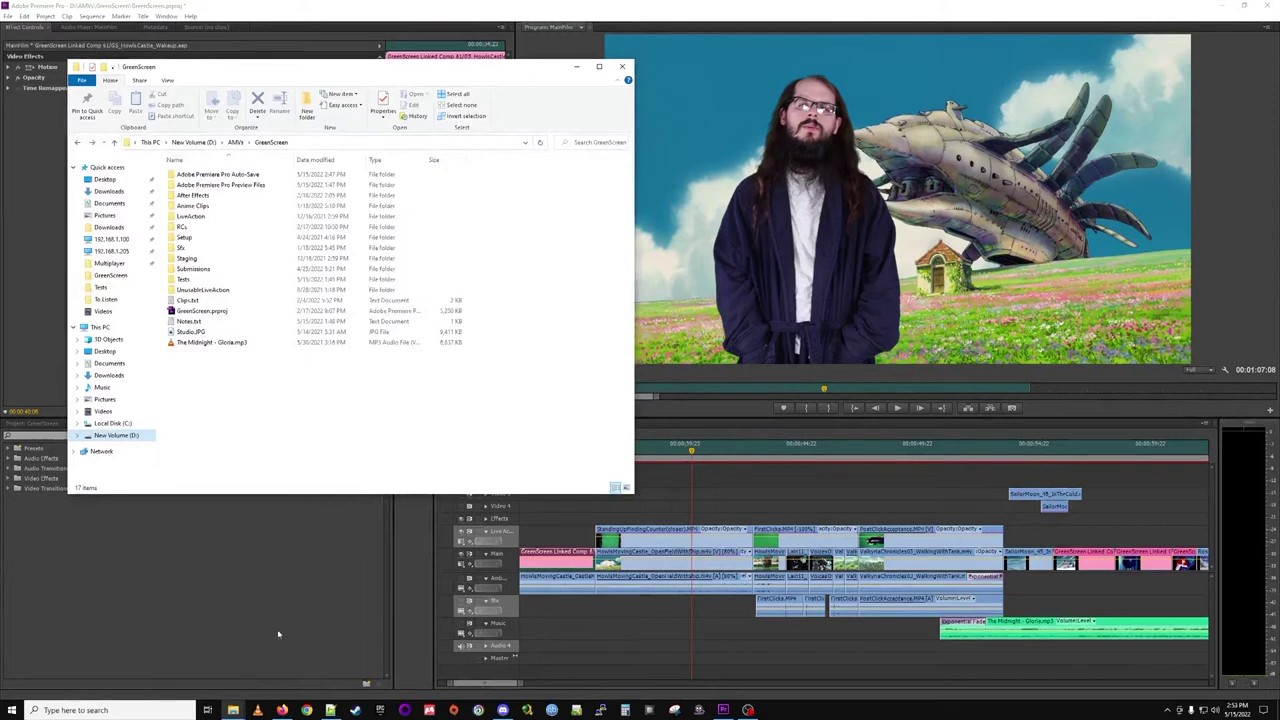
{"action": "double_click", "coordinate": [209, 340]}
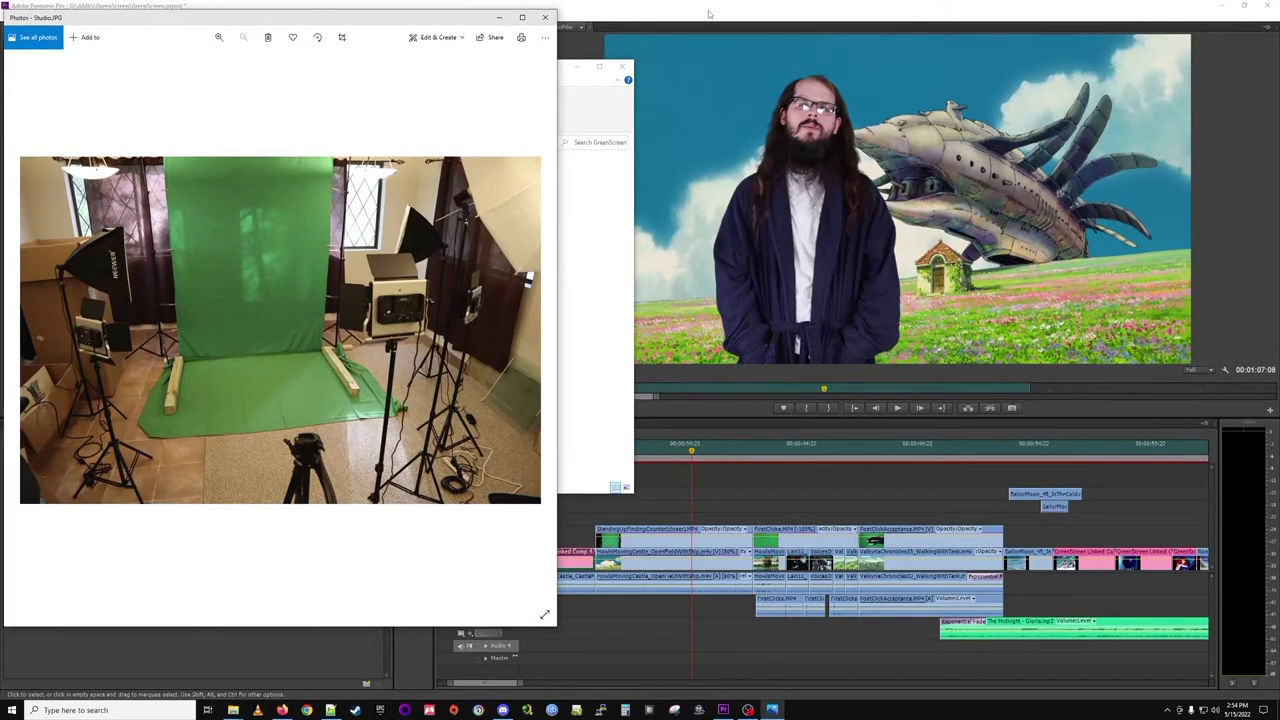
{"action": "left_click", "coordinate": [708, 14]}
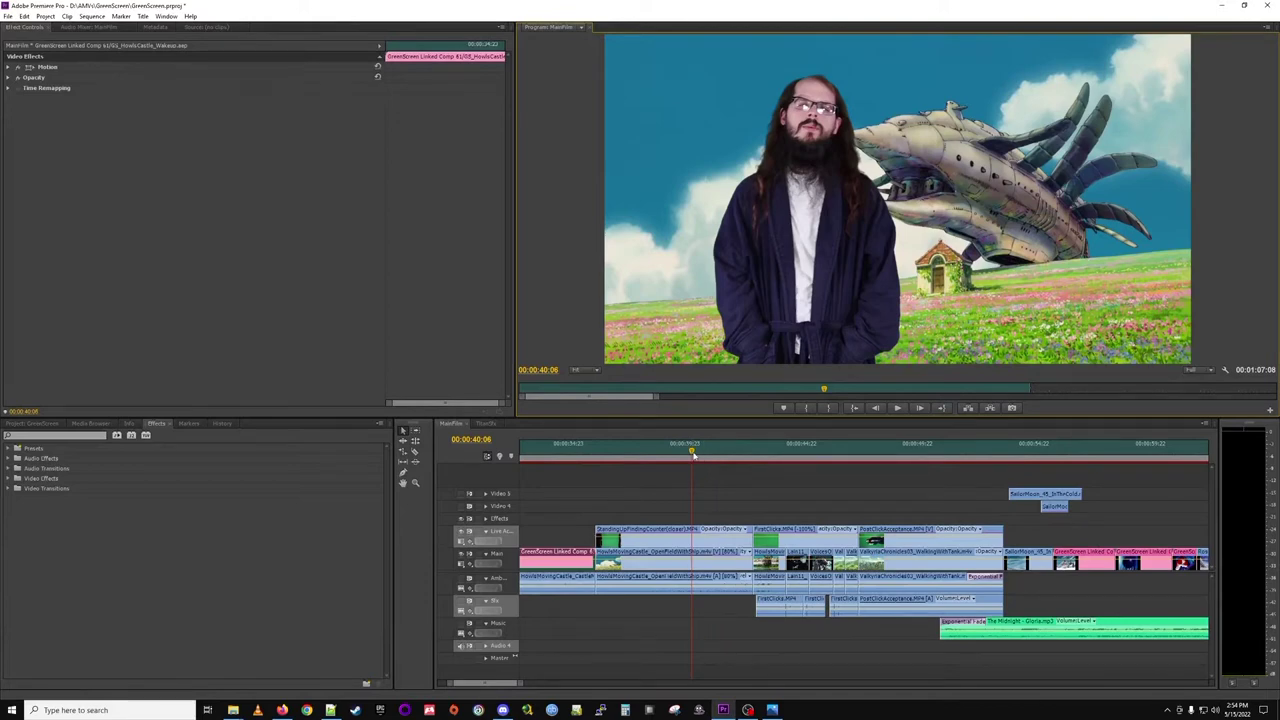
Scrub from the flower-field shot to the tally counter close-up in the FirstClicks.MP4 clip.
{"action": "left_click_drag", "start_coordinate": [693, 453], "coordinate": [737, 461]}
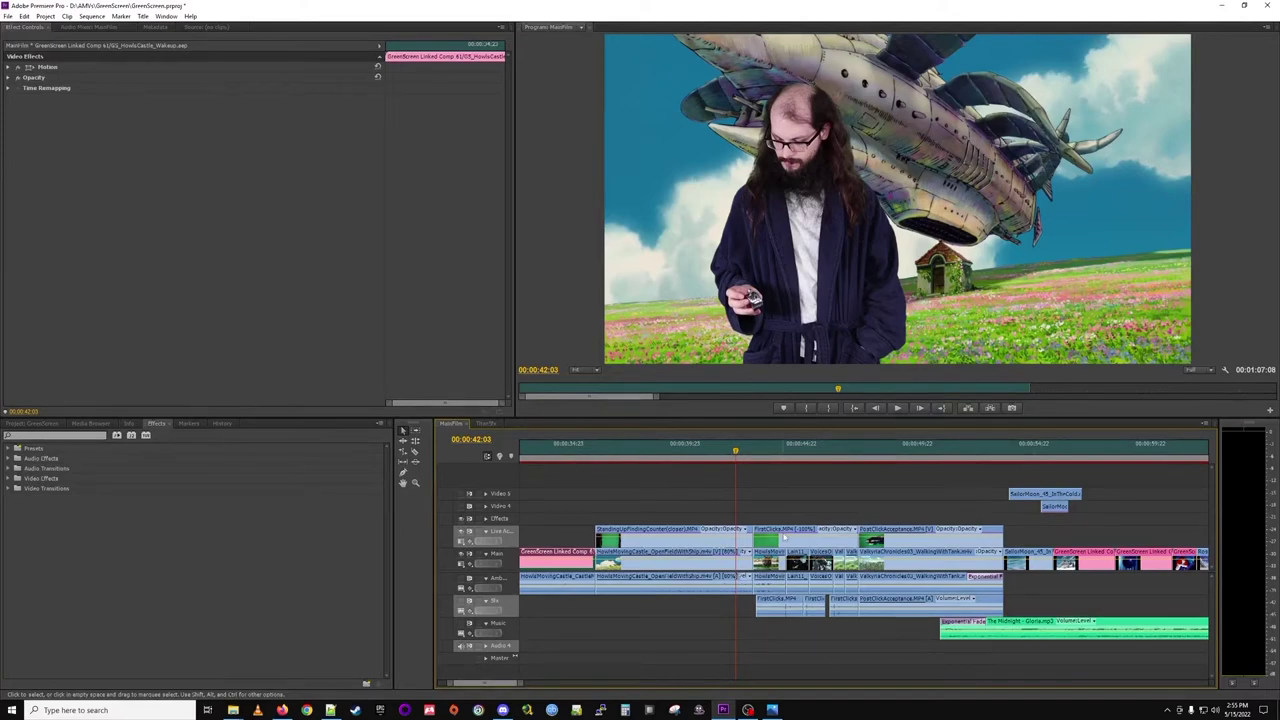
{"action": "left_click", "coordinate": [769, 453]}
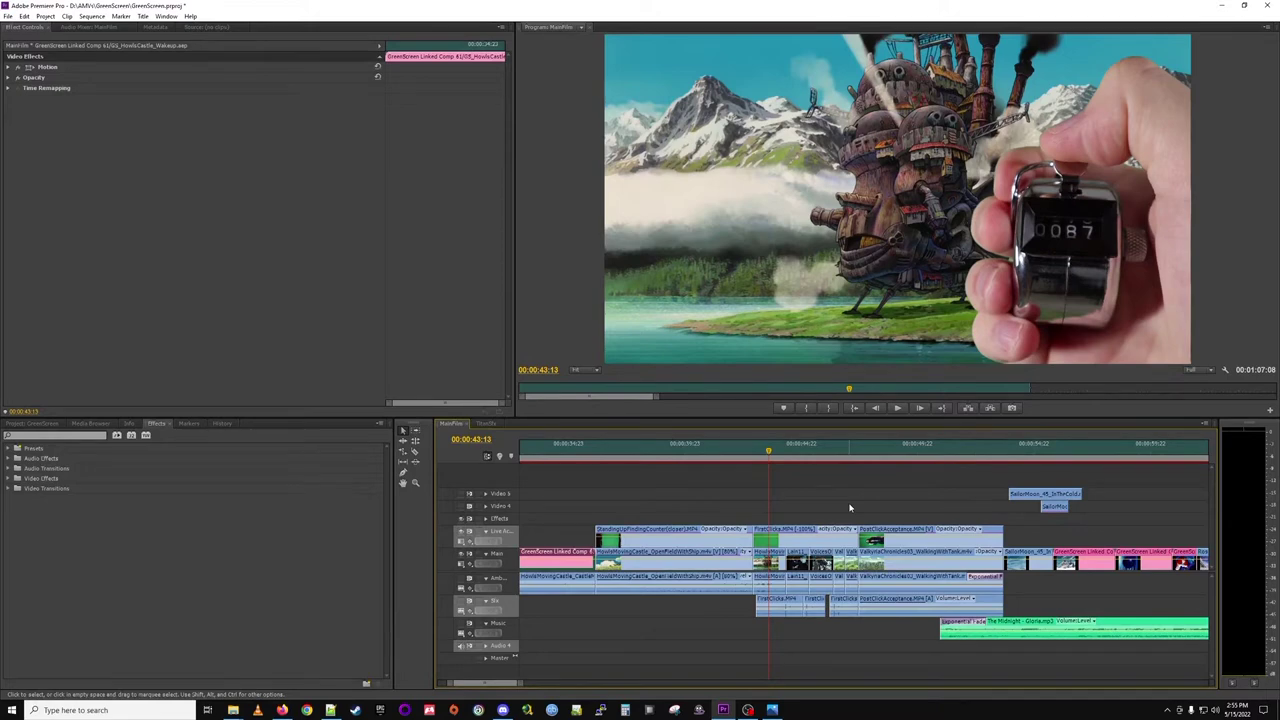
{"action": "left_click_drag", "start_coordinate": [768, 452], "coordinate": [780, 454]}
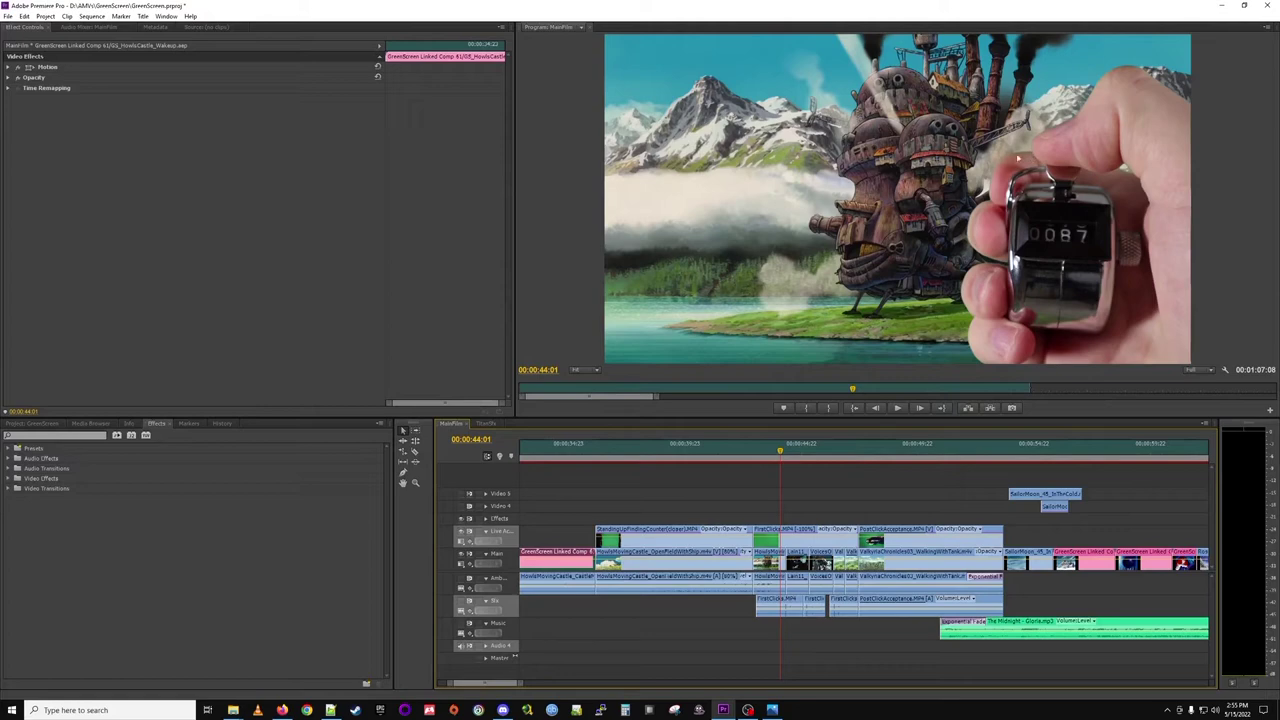
Magnify the program preview to 150% to inspect the keyed hand and tally counter over Howl's castle, and return it to Fit.
{"action": "left_click", "coordinate": [596, 370]}
{"action": "left_click", "coordinate": [598, 450]}
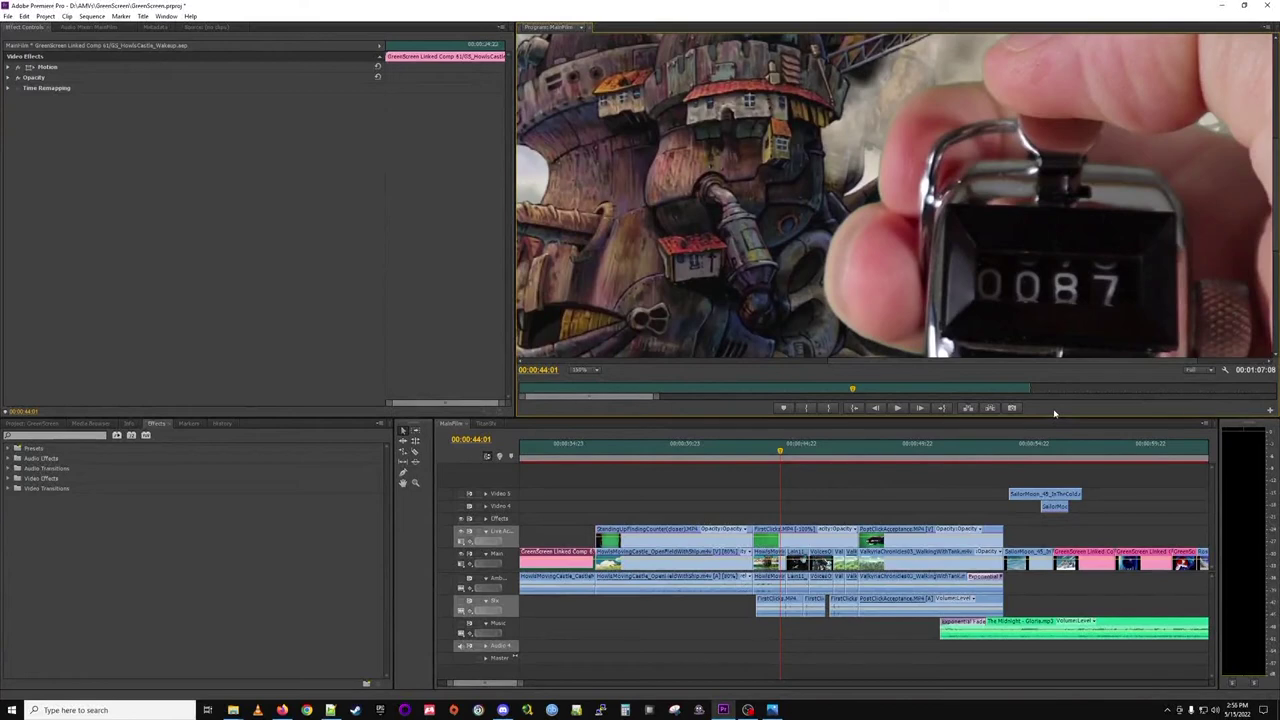
{"action": "left_click", "coordinate": [582, 369]}
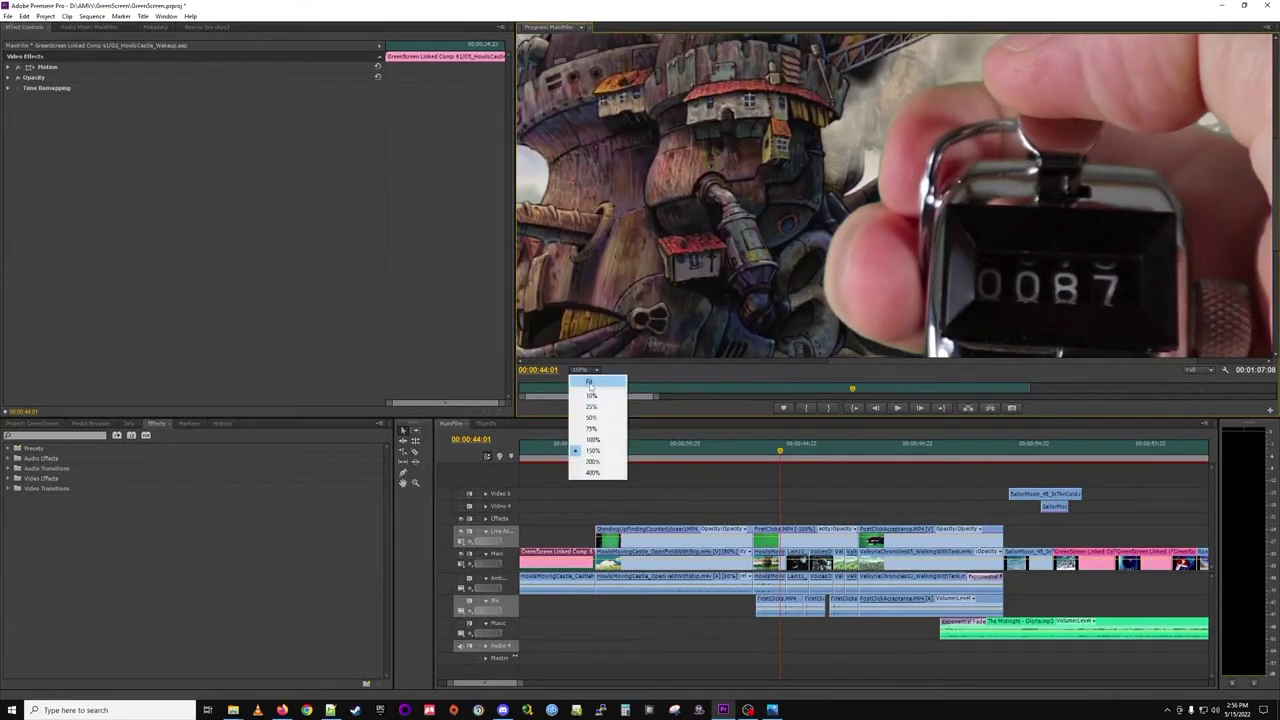
{"action": "left_click", "coordinate": [590, 380]}
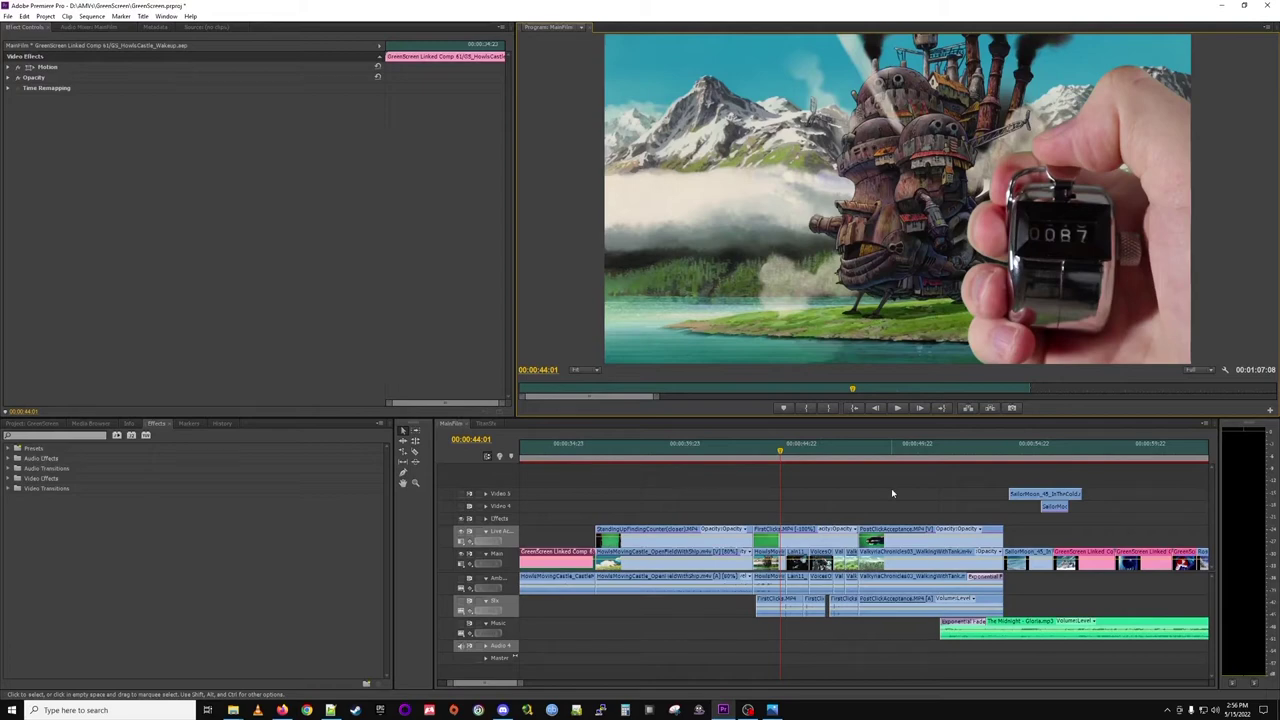
Scrub through the remaining tally counter composites and the FirstClickAcceptance.MP4 clip over the Valkyria Chronicles background.
{"action": "left_click_drag", "start_coordinate": [780, 452], "coordinate": [813, 451]}
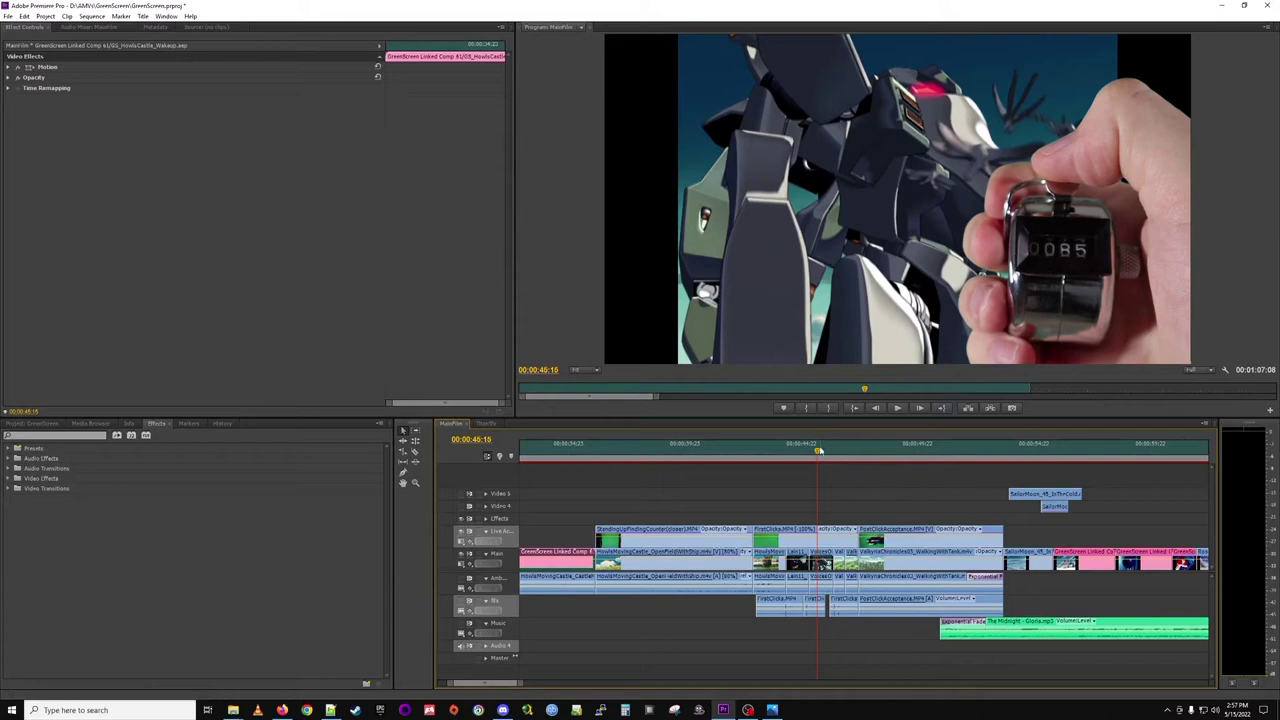
{"action": "left_click_drag", "start_coordinate": [818, 452], "coordinate": [838, 452]}
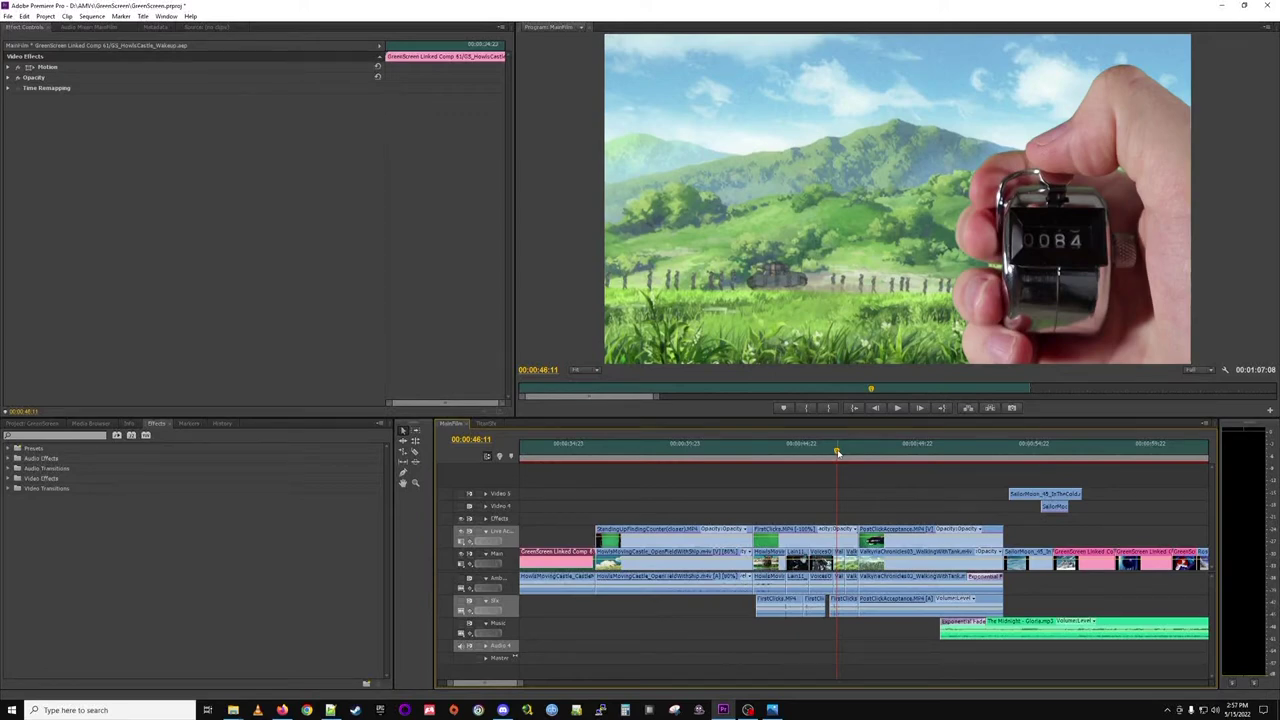
{"action": "left_click_drag", "start_coordinate": [838, 453], "coordinate": [866, 456]}
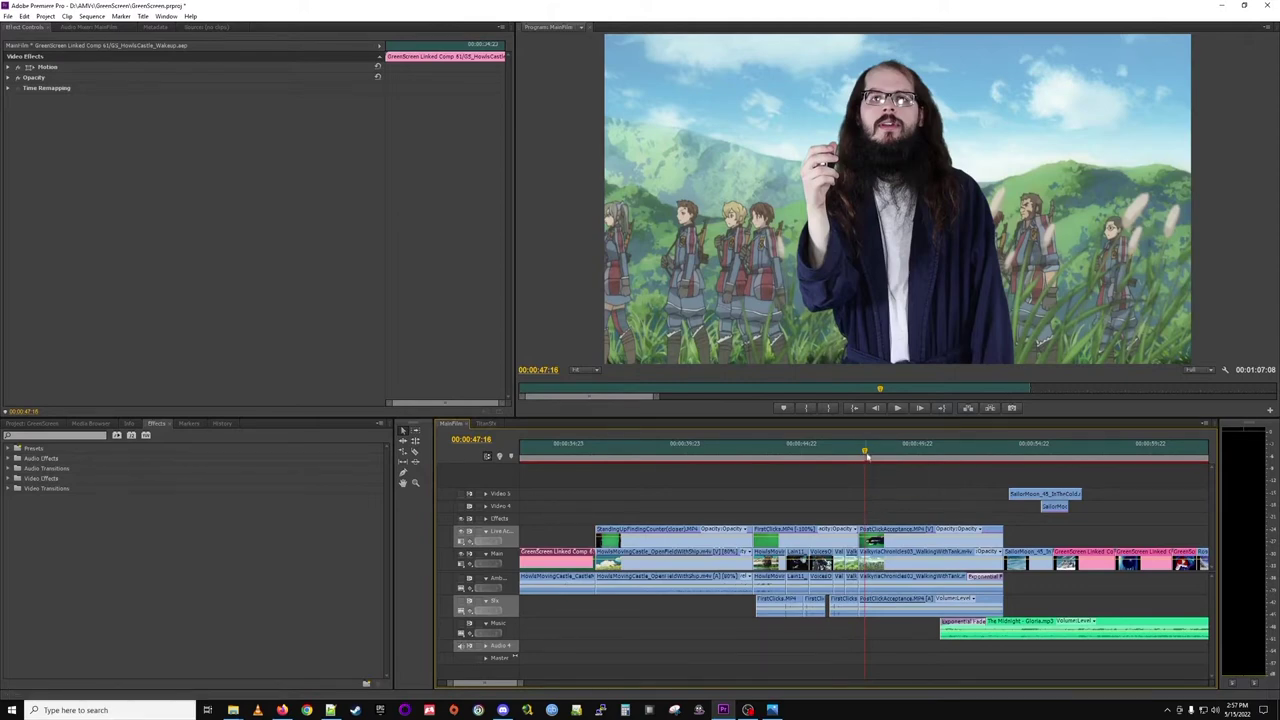
{"action": "left_click_drag", "start_coordinate": [866, 455], "coordinate": [998, 458]}
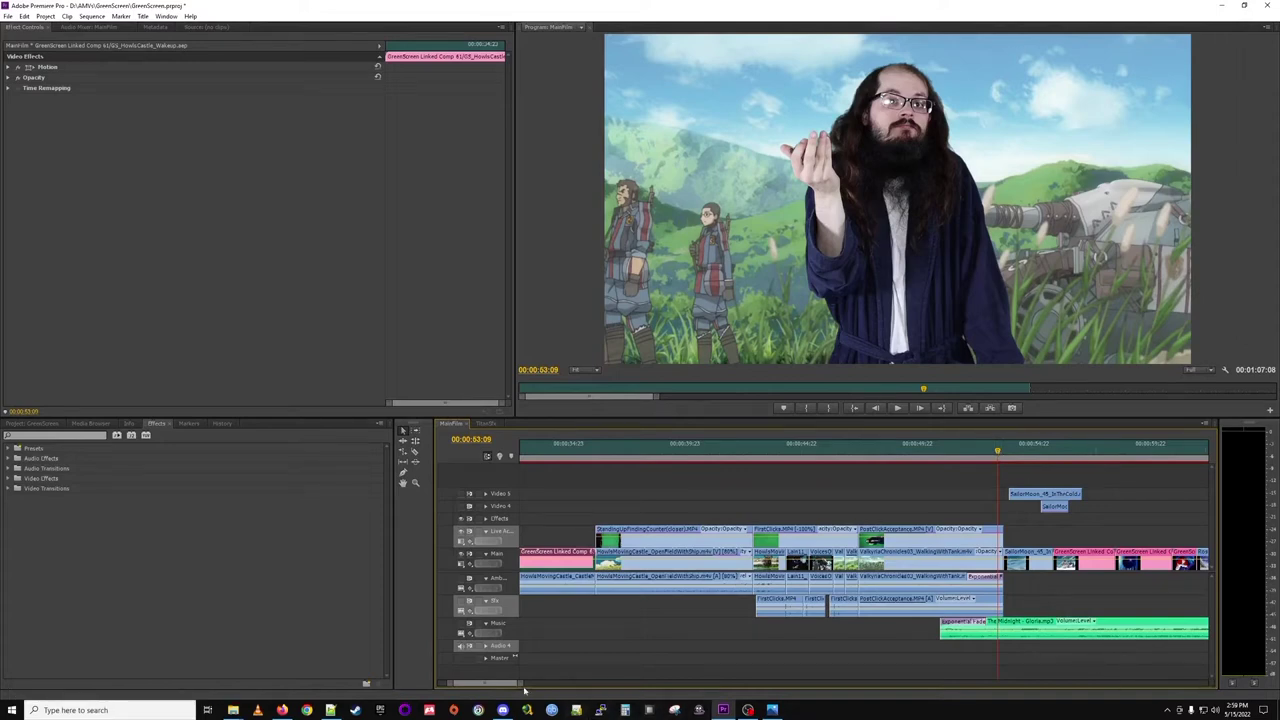
Scrub past the end of the Valkyria Chronicles shot and through the Sailor Moon snowstorm shot to its green-screen composite.
{"action": "scroll", "coordinate": [507, 688], "scroll_direction": "down", "scroll_amount": 5}
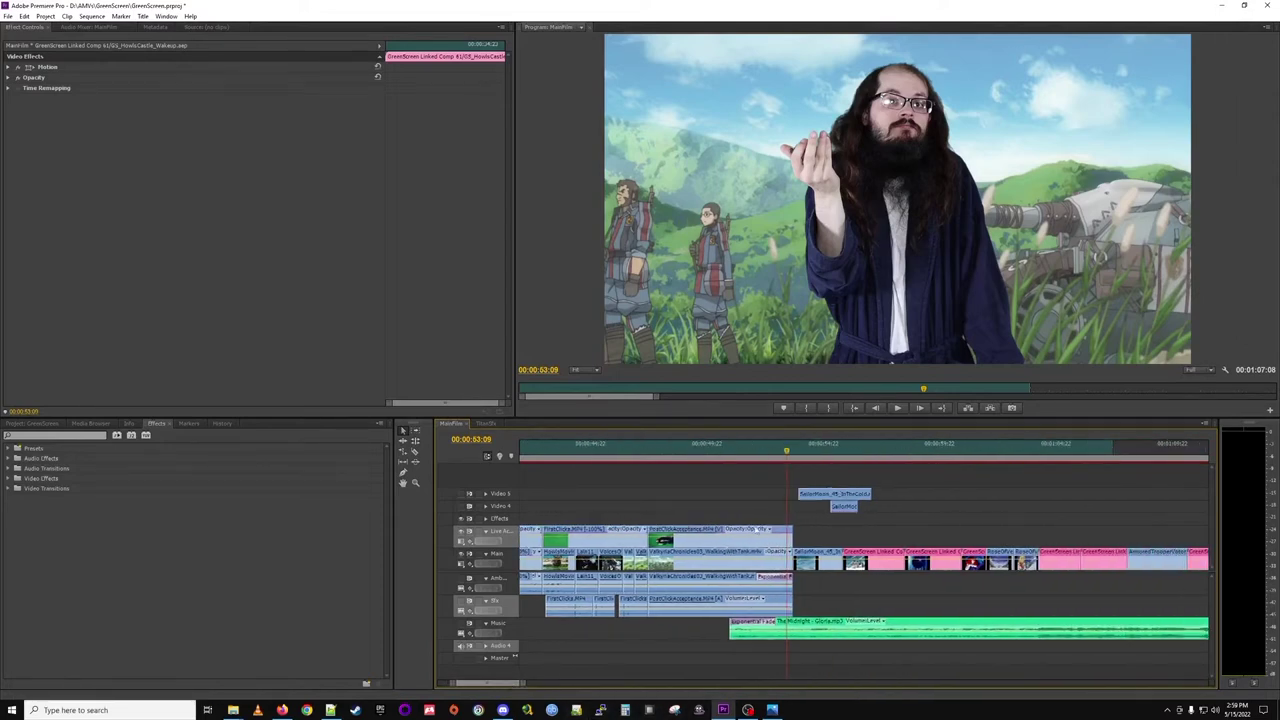
{"action": "left_click_drag", "start_coordinate": [785, 451], "coordinate": [797, 447]}
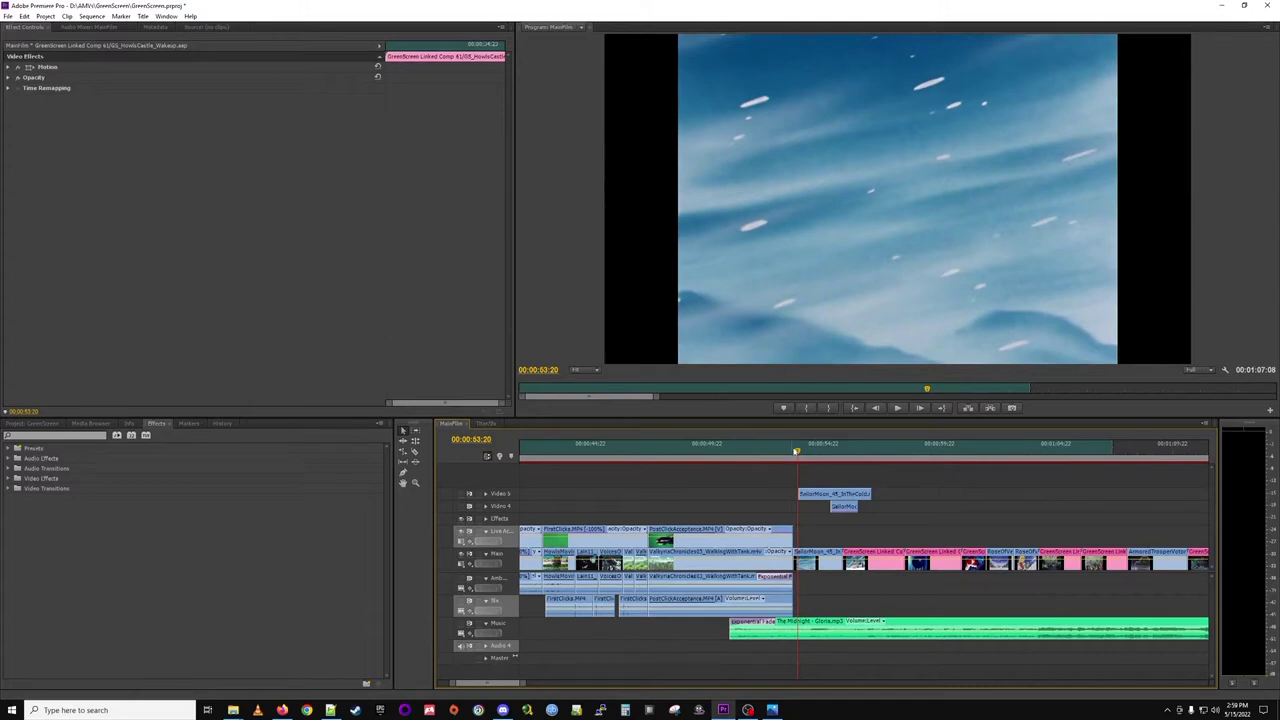
{"action": "left_click_drag", "start_coordinate": [799, 452], "coordinate": [835, 448]}
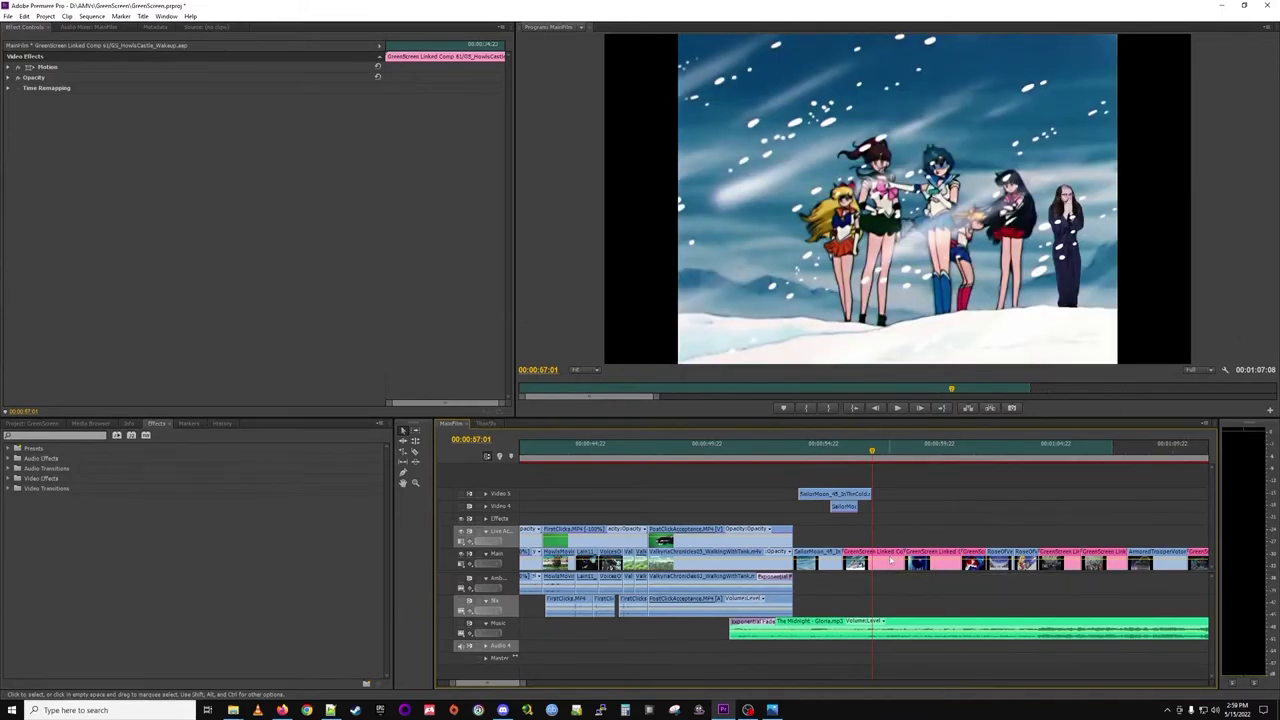
Find and highlight the Sailor Moon episode 45 entry in Clips.txt in Notepad++, and return to Premiere Pro.
{"action": "left_click", "coordinate": [331, 710]}
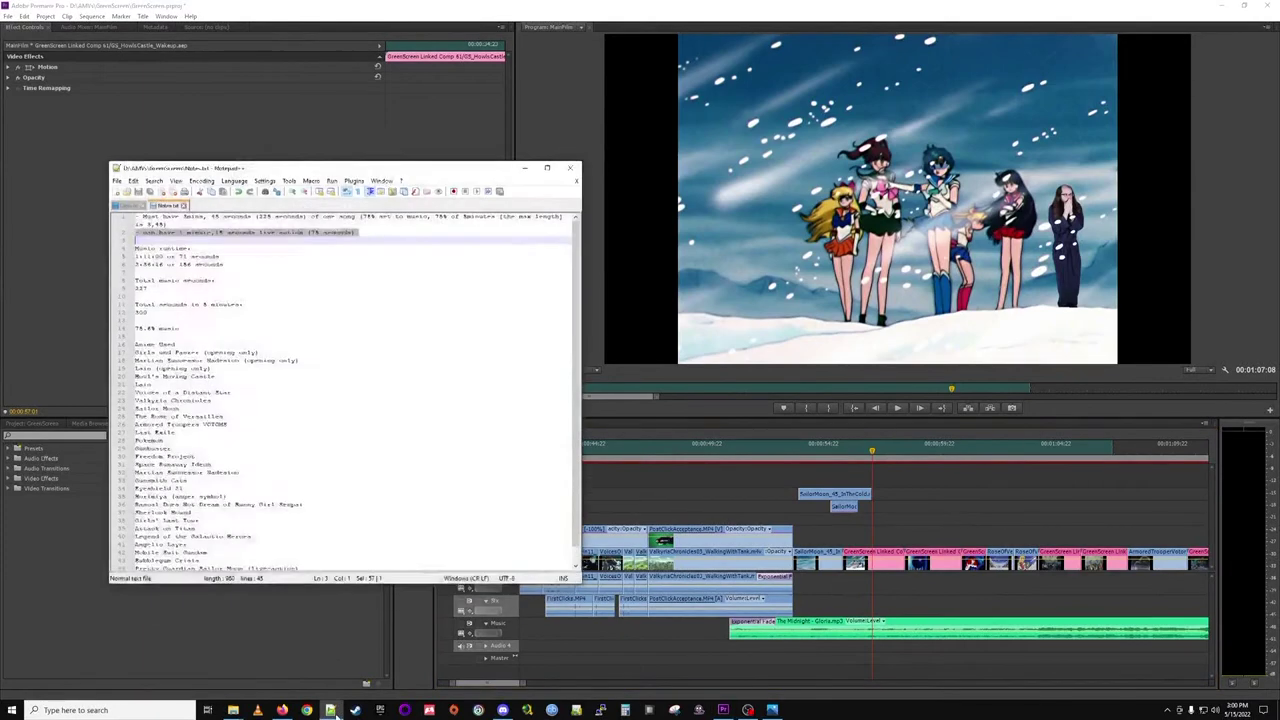
{"action": "left_click", "coordinate": [126, 205]}
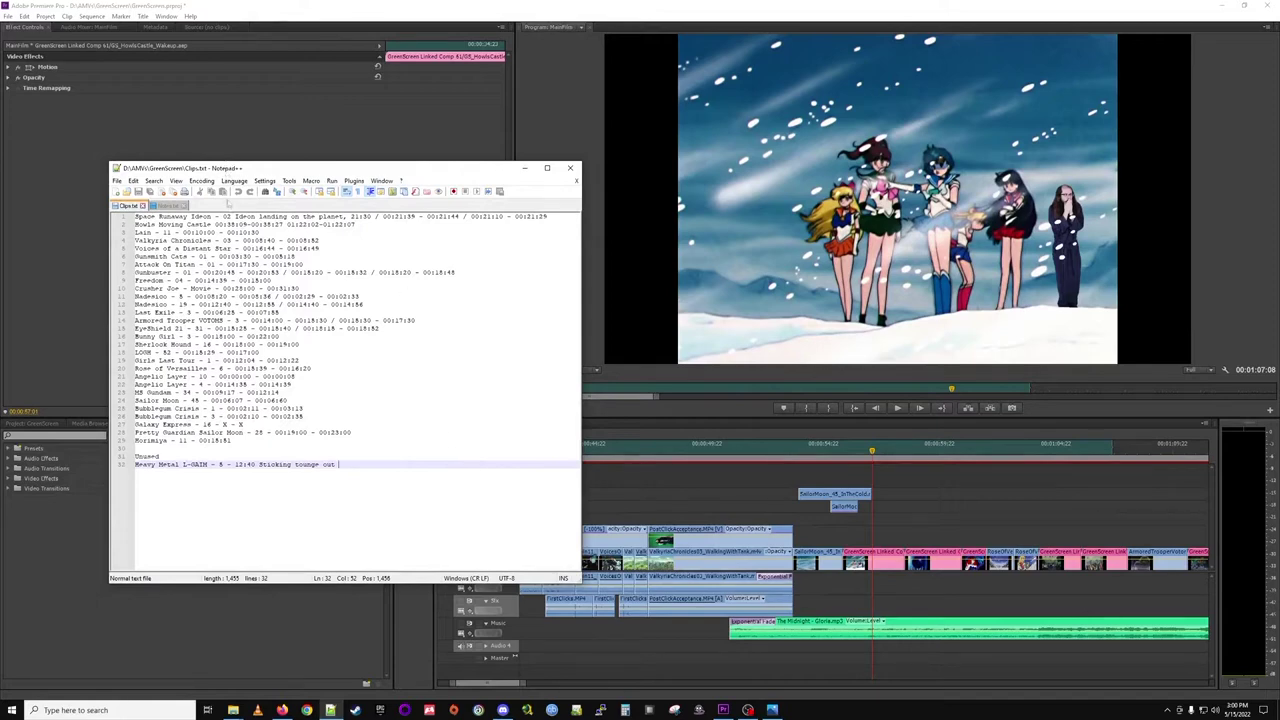
{"action": "left_click", "coordinate": [244, 399]}
{"action": "triple_click", "coordinate": [324, 400]}
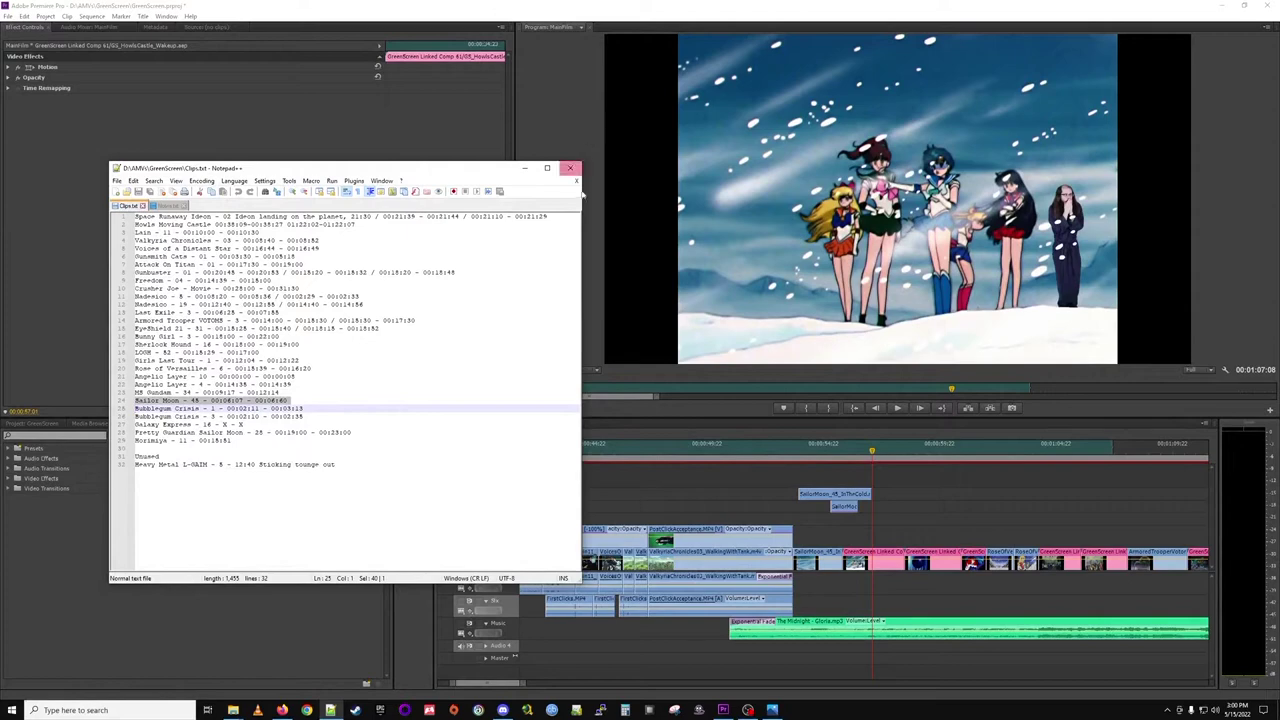
{"action": "left_click", "coordinate": [524, 170]}
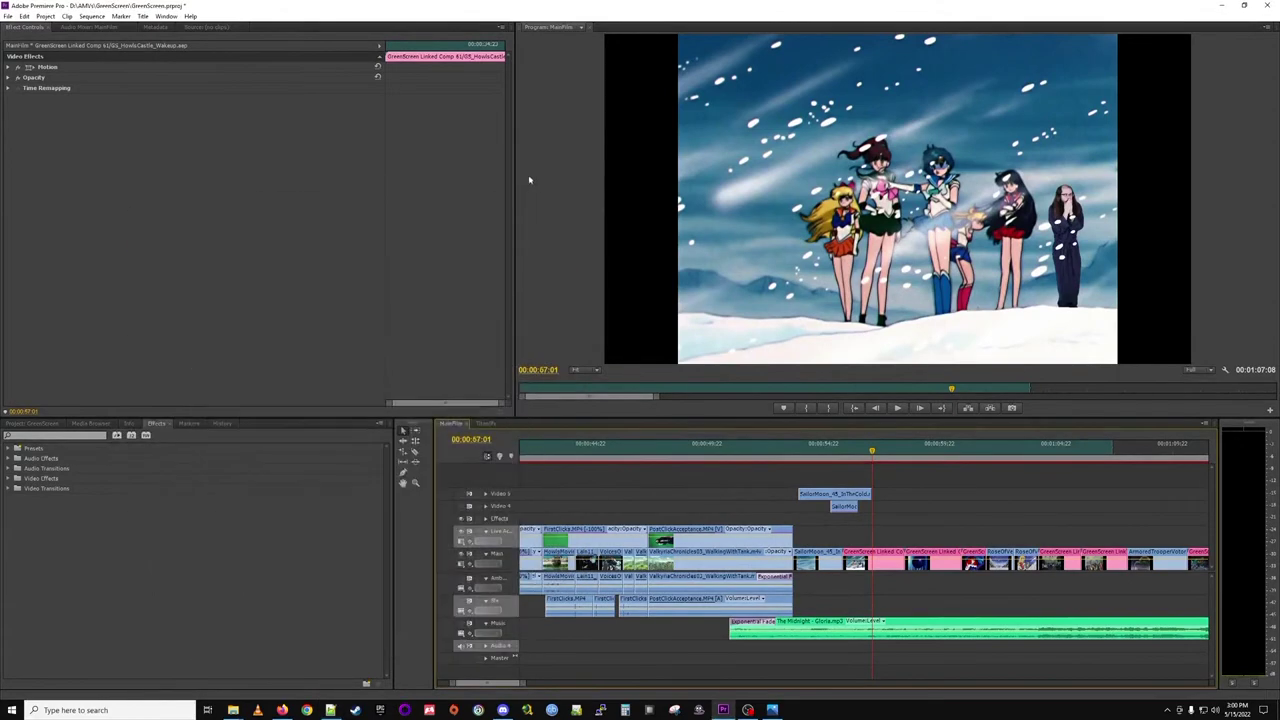
Scrub through the Sailor Moon snow composite to the shot of the group inside the crystal ball.
{"action": "left_click_drag", "start_coordinate": [875, 453], "coordinate": [881, 453]}
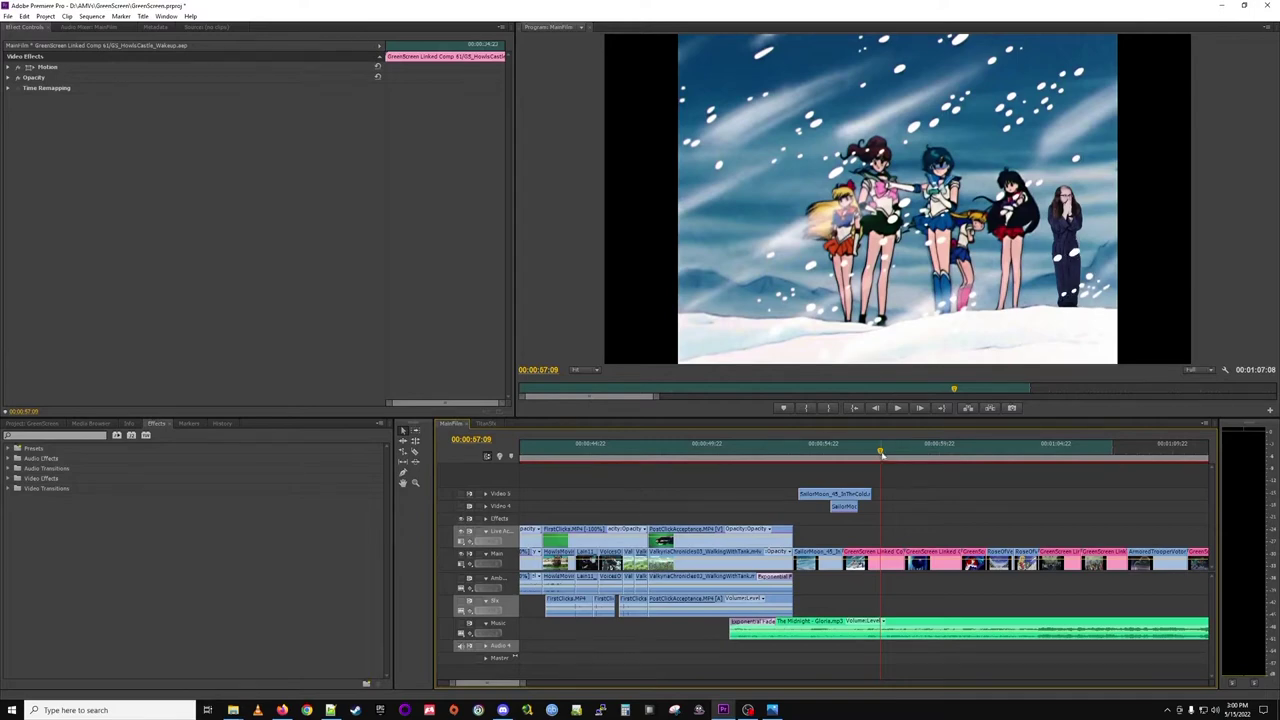
{"action": "left_click_drag", "start_coordinate": [880, 453], "coordinate": [881, 451]}
{"action": "mouse_move", "coordinate": [881, 452]}
{"action": "left_mouse_down"}
{"action": "mouse_move", "coordinate": [954, 463]}
{"action": "mouse_move", "coordinate": [892, 460]}
{"action": "left_mouse_up"}
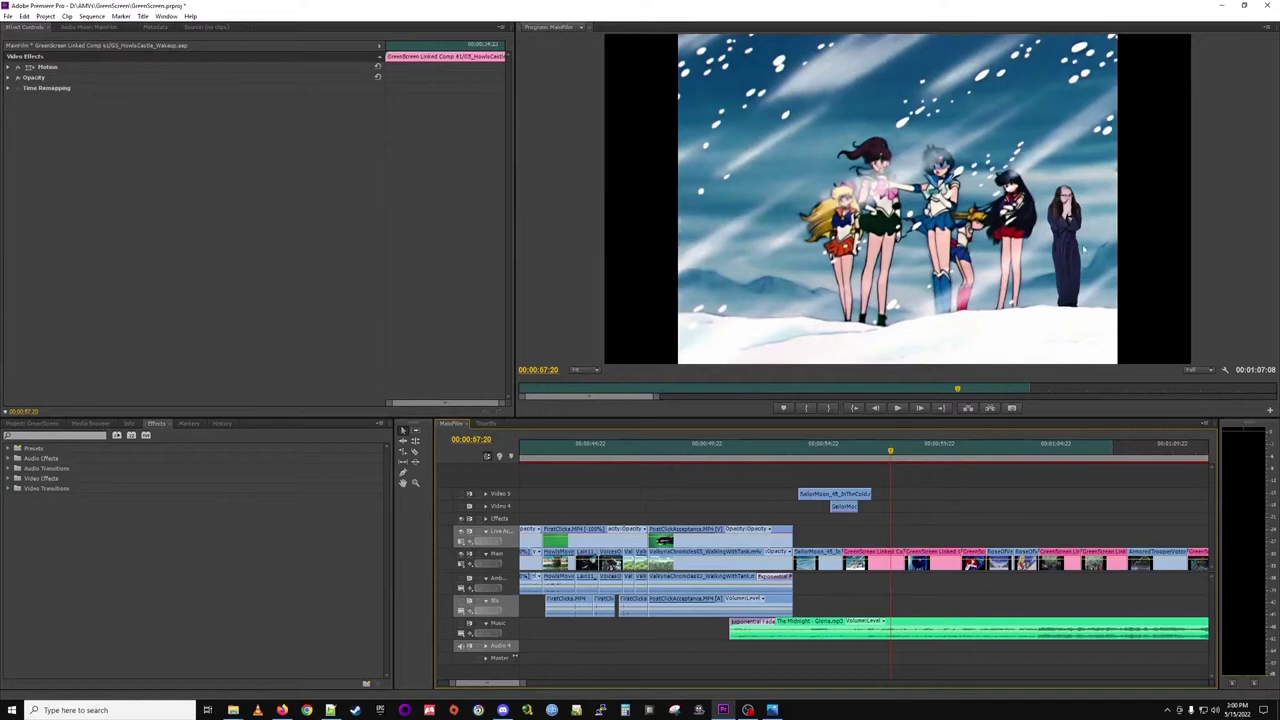
{"action": "left_click_drag", "start_coordinate": [891, 456], "coordinate": [950, 462]}
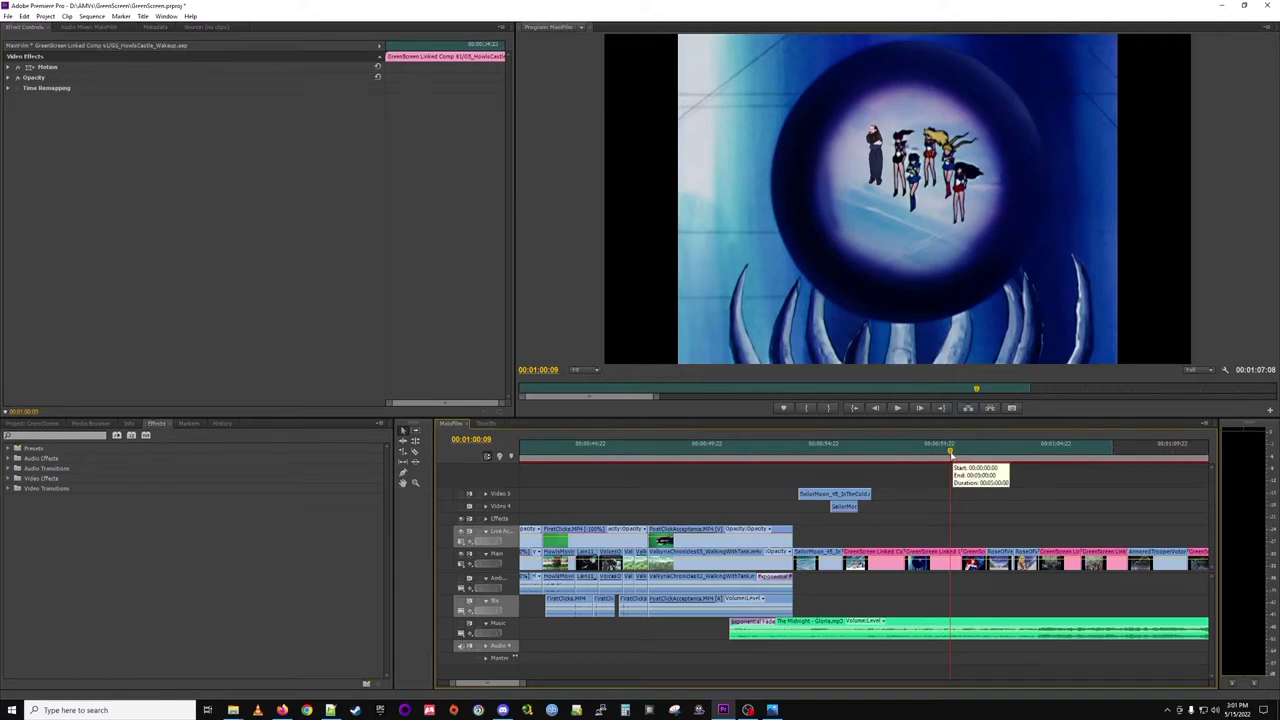
{"action": "mouse_move", "coordinate": [950, 452]}
{"action": "left_mouse_down"}
{"action": "mouse_move", "coordinate": [930, 452]}
{"action": "mouse_move", "coordinate": [941, 452]}
{"action": "left_mouse_up"}
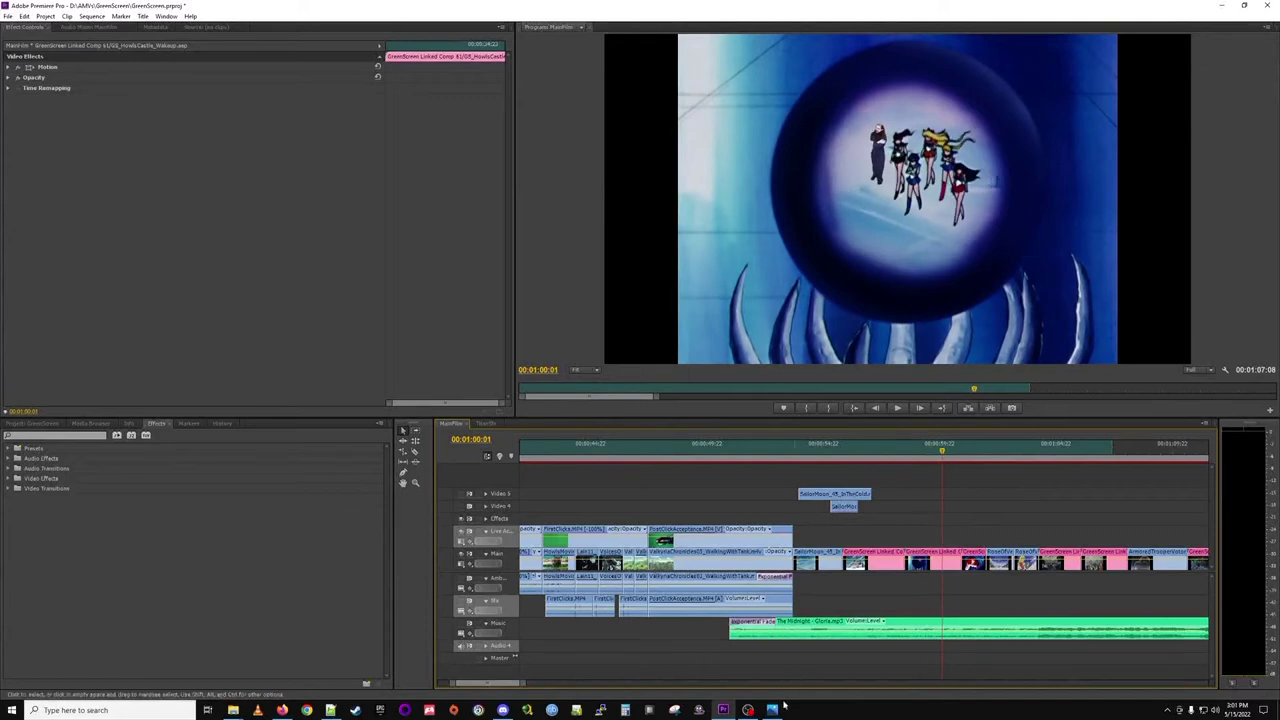
View the Studio.JPG green-screen setup photo, close it, and scrub back to the start of the Sailor Moon section in Premiere Pro.
{"action": "key", "text": "alt+Tab"}
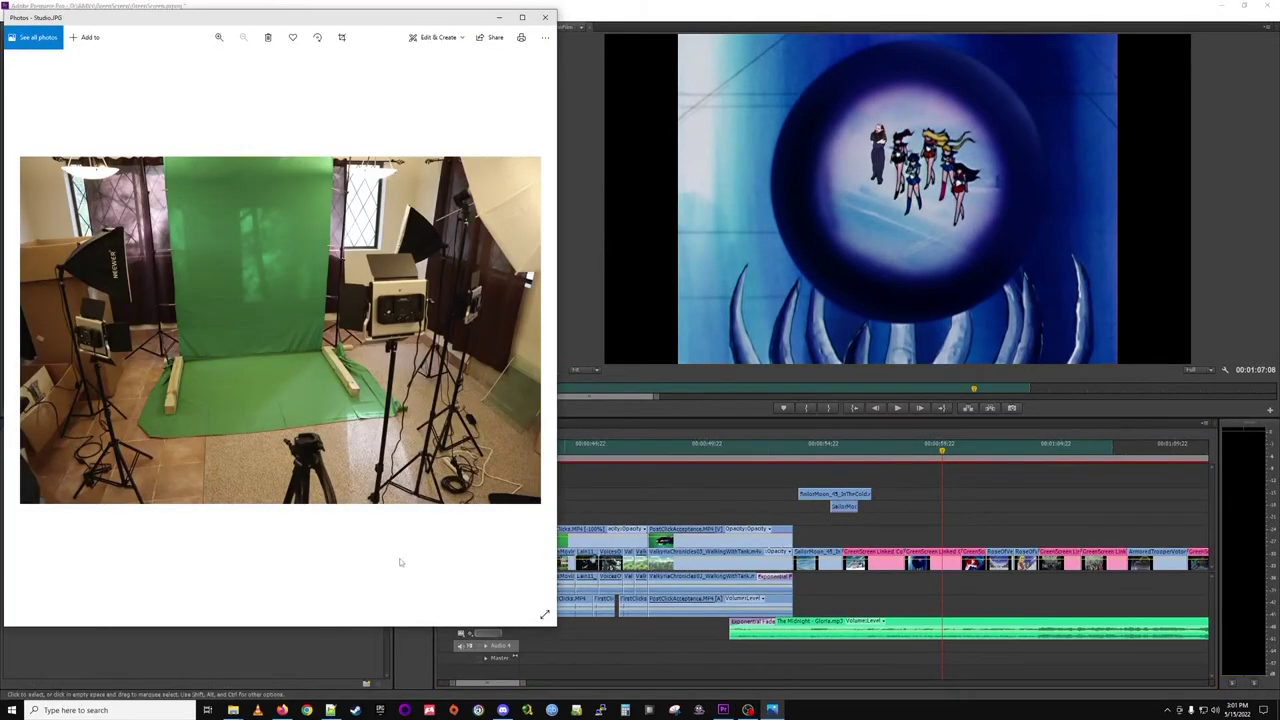
{"action": "left_click", "coordinate": [545, 19]}
{"action": "left_click_drag", "start_coordinate": [955, 452], "coordinate": [792, 456]}
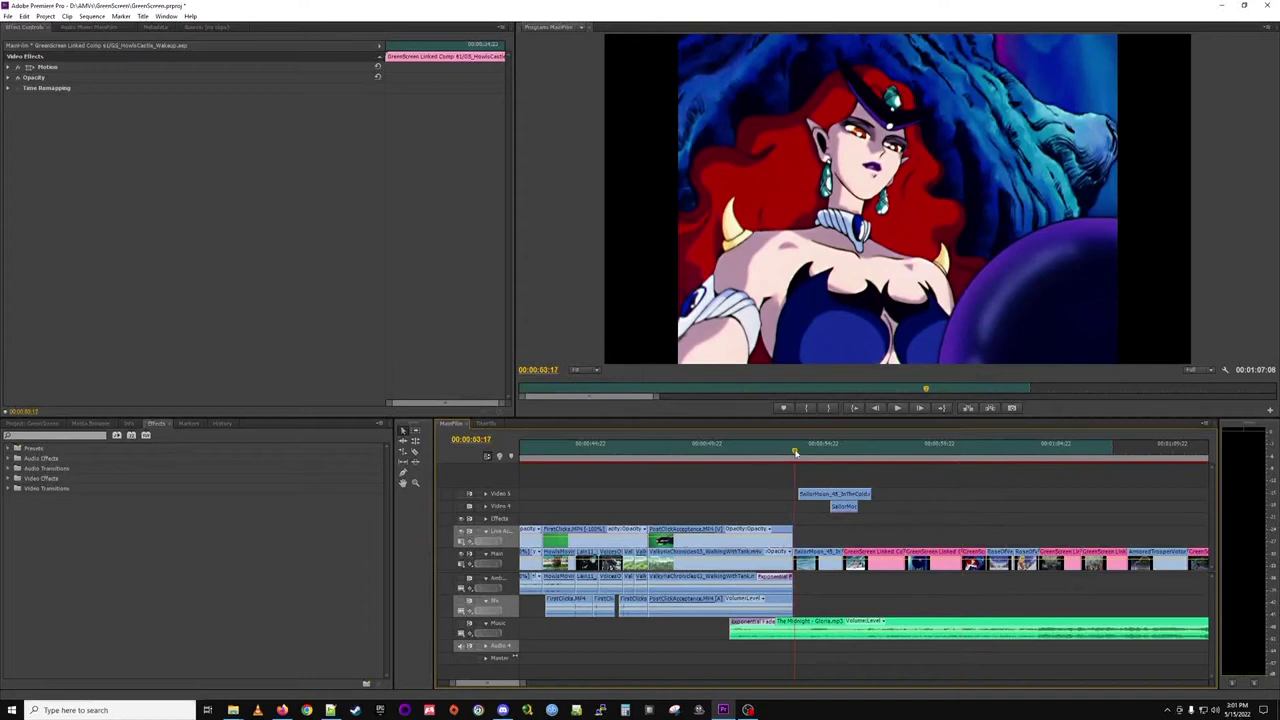
Compare the Rose of Versailles parade street shot with the following shot of the blond officer.
{"action": "left_click", "coordinate": [988, 452]}
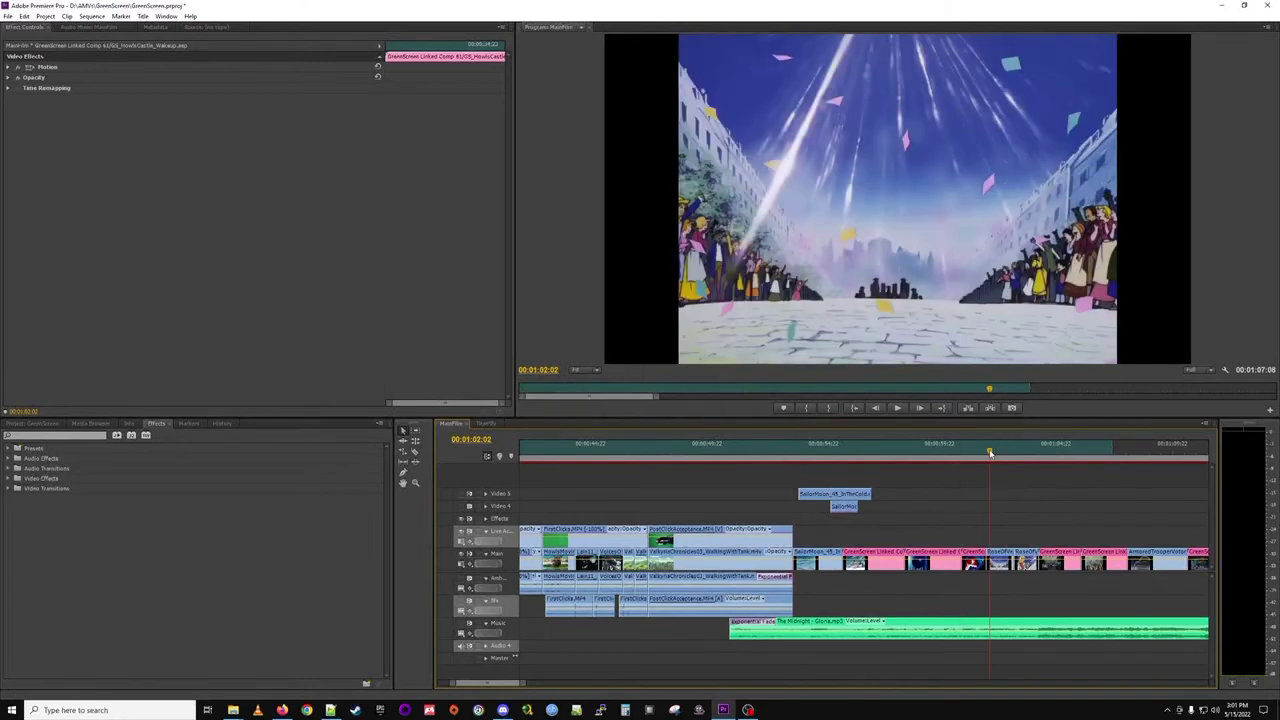
{"action": "left_click_drag", "start_coordinate": [986, 452], "coordinate": [986, 453]}
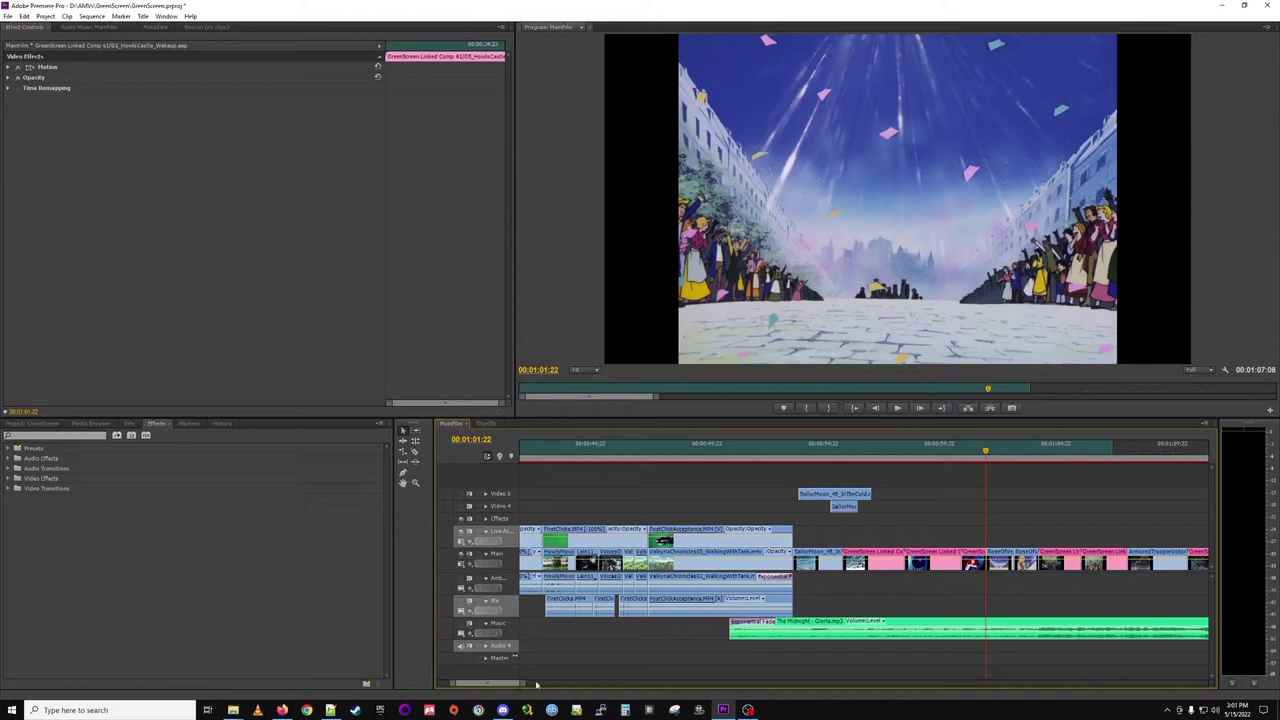
{"action": "scroll", "coordinate": [495, 687], "scroll_direction": "down", "scroll_amount": 6}
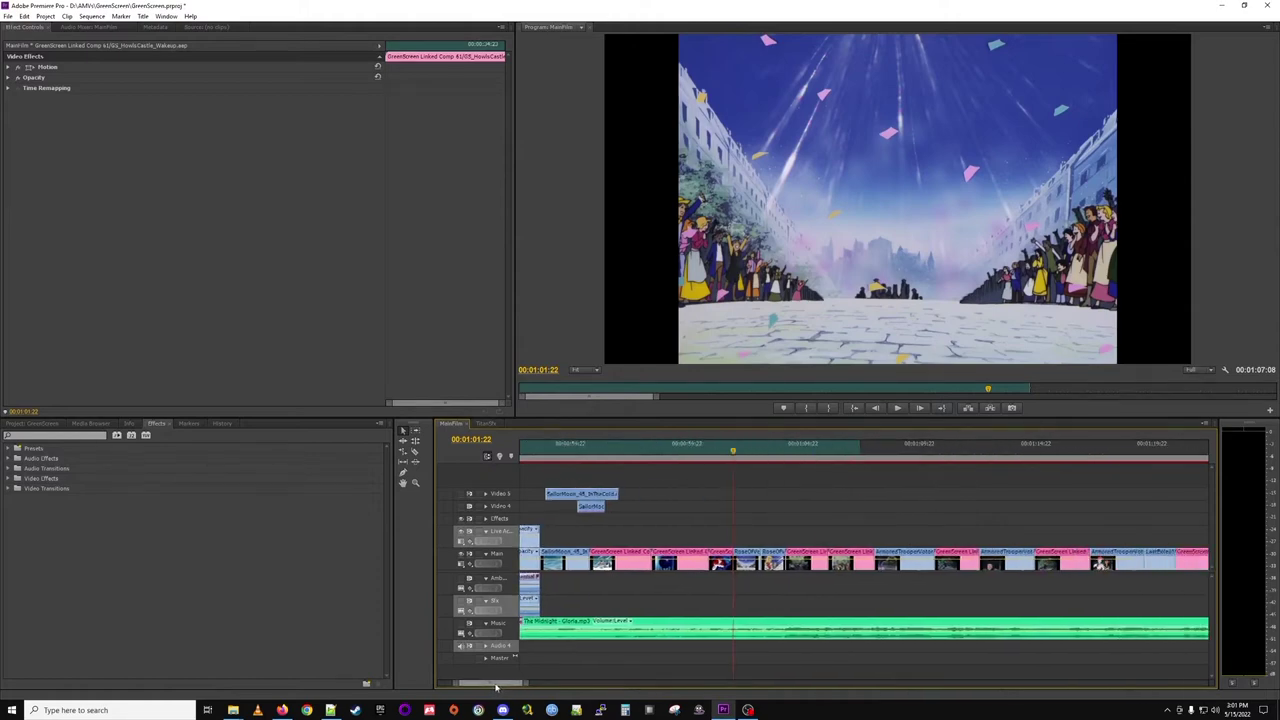
{"action": "scroll", "coordinate": [495, 687], "scroll_direction": "down", "scroll_amount": 3}
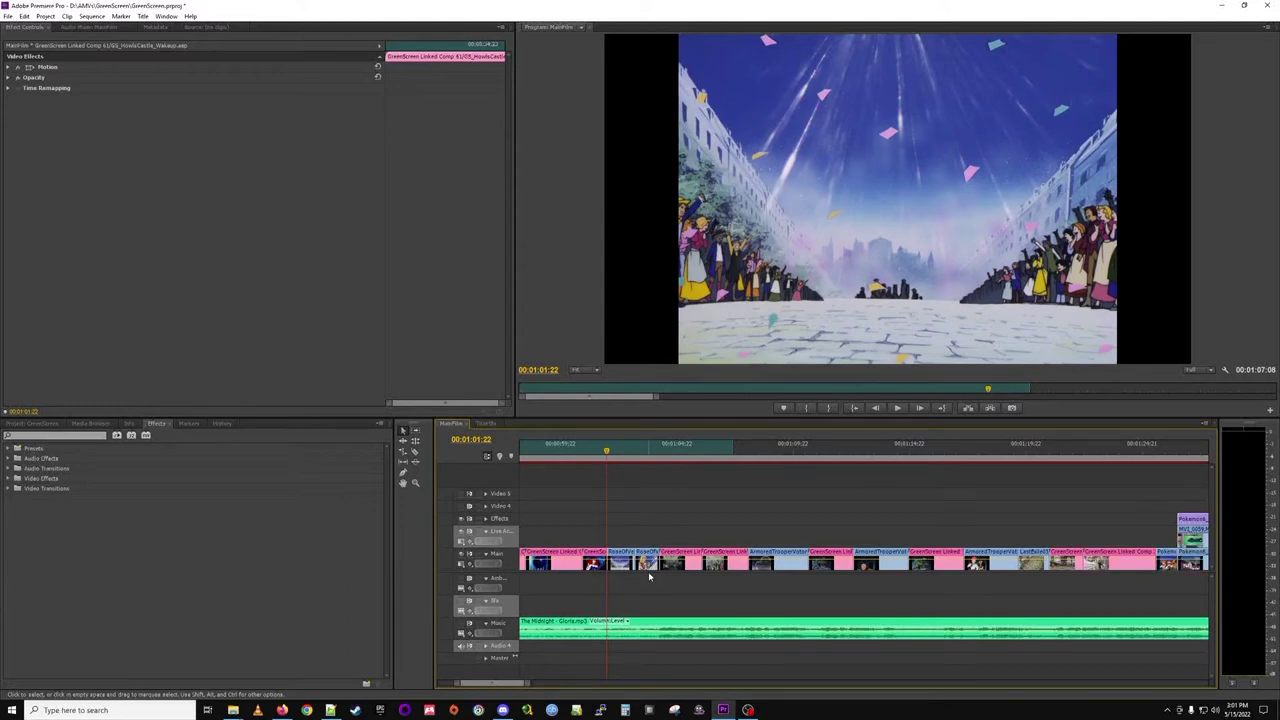
{"action": "left_click", "coordinate": [644, 453]}
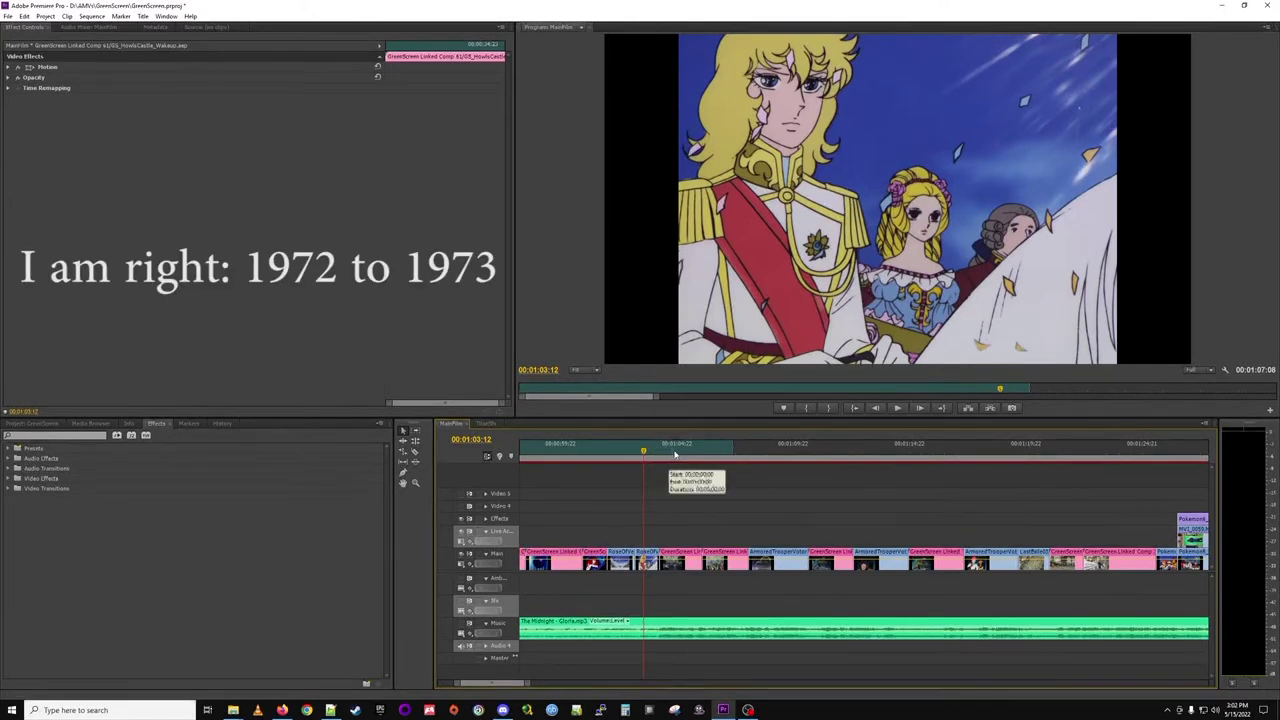
{"action": "left_click", "coordinate": [620, 452]}
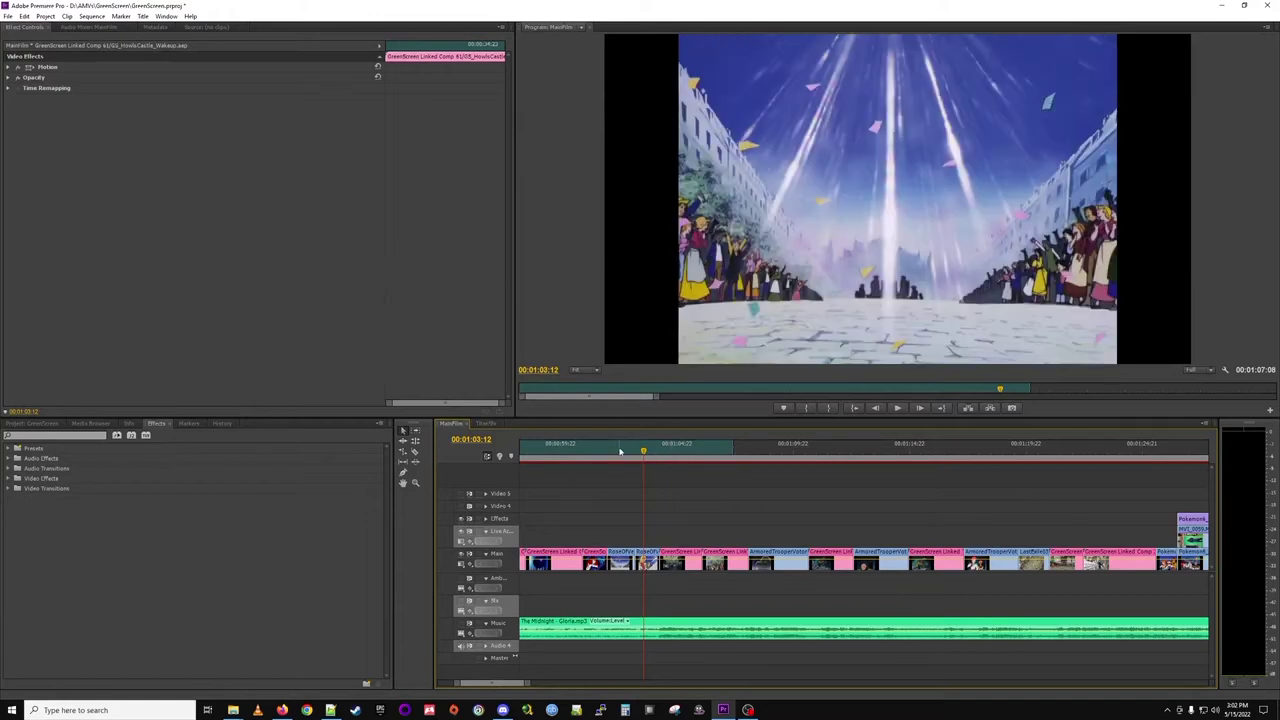
{"action": "left_click", "coordinate": [645, 453]}
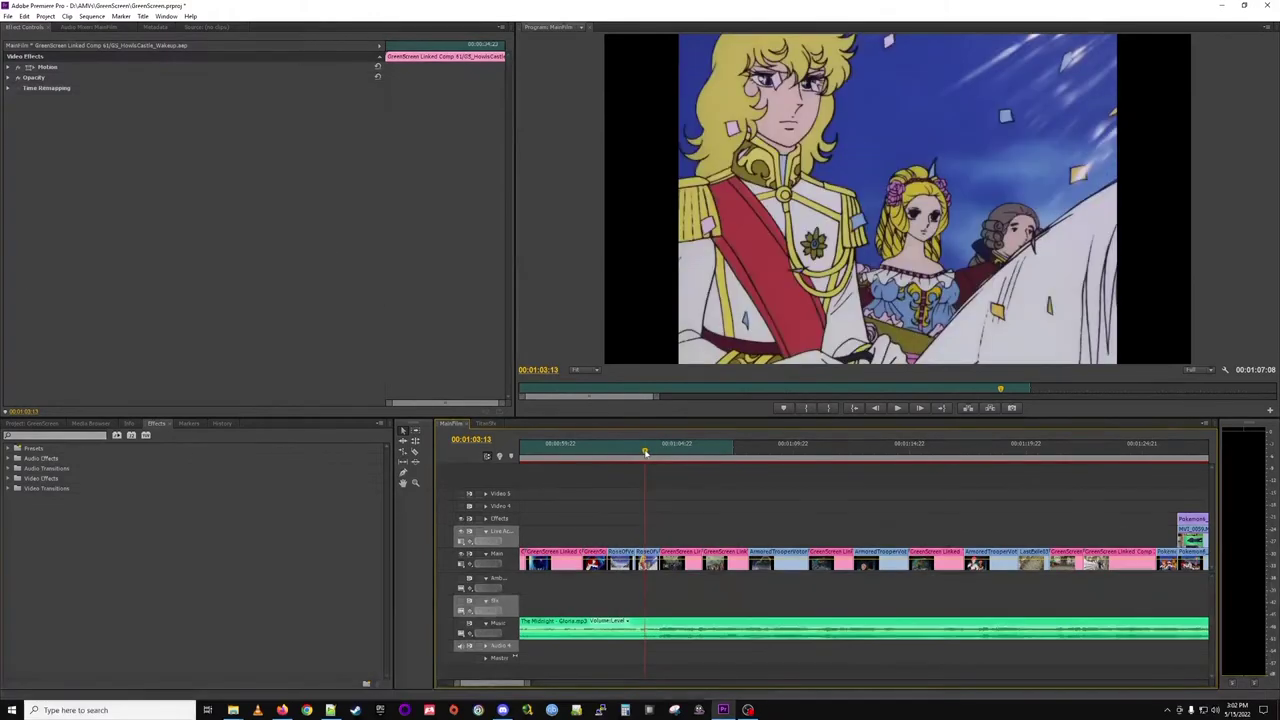
Scrub through the Rose of Versailles cheering crowd composite, stopping on frames where the keyed subject stands behind the crowd.
{"action": "left_click", "coordinate": [670, 452]}
{"action": "left_click_drag", "start_coordinate": [672, 453], "coordinate": [718, 452]}
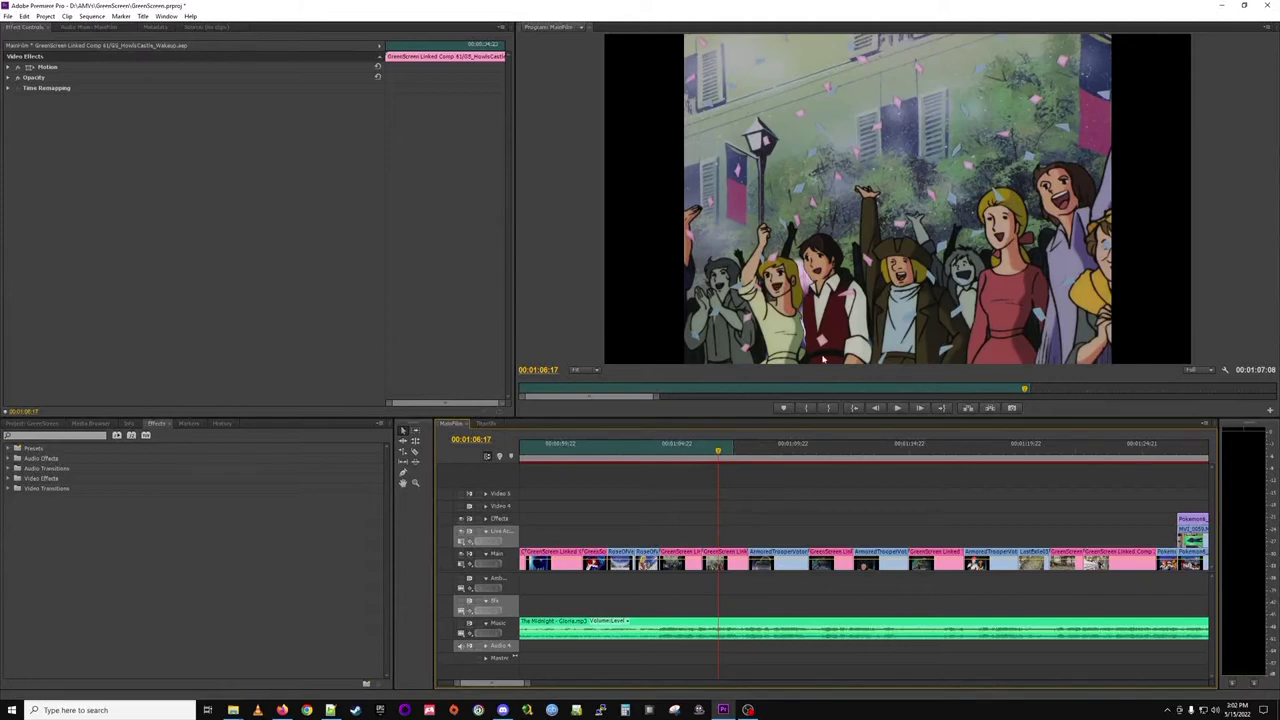
{"action": "left_click_drag", "start_coordinate": [718, 455], "coordinate": [727, 453]}
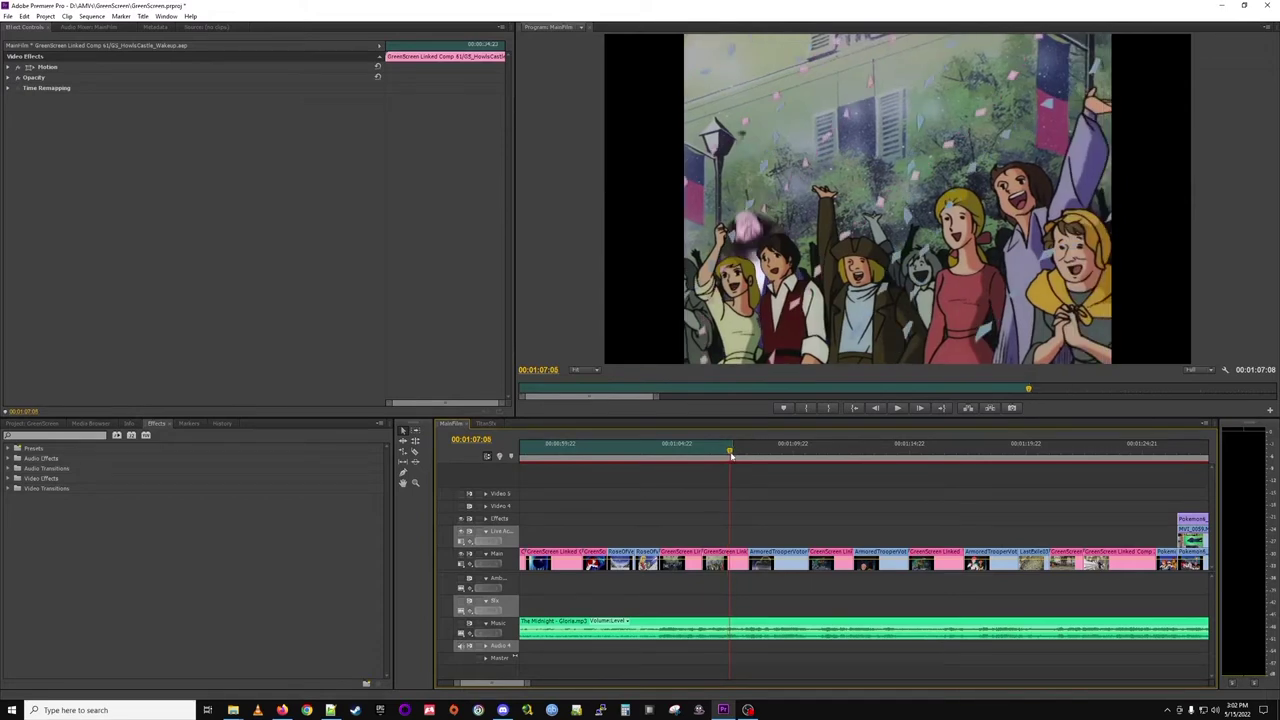
{"action": "left_click_drag", "start_coordinate": [727, 453], "coordinate": [728, 452]}
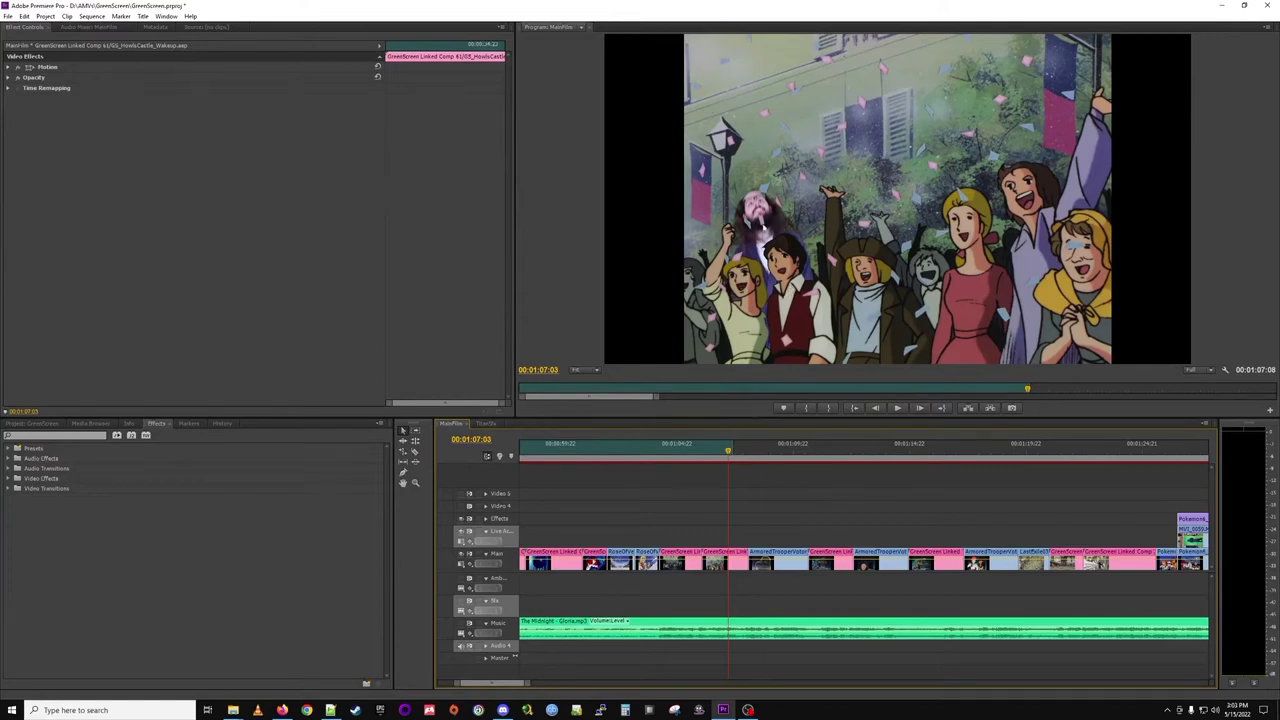
{"action": "left_click_drag", "start_coordinate": [729, 452], "coordinate": [725, 451]}
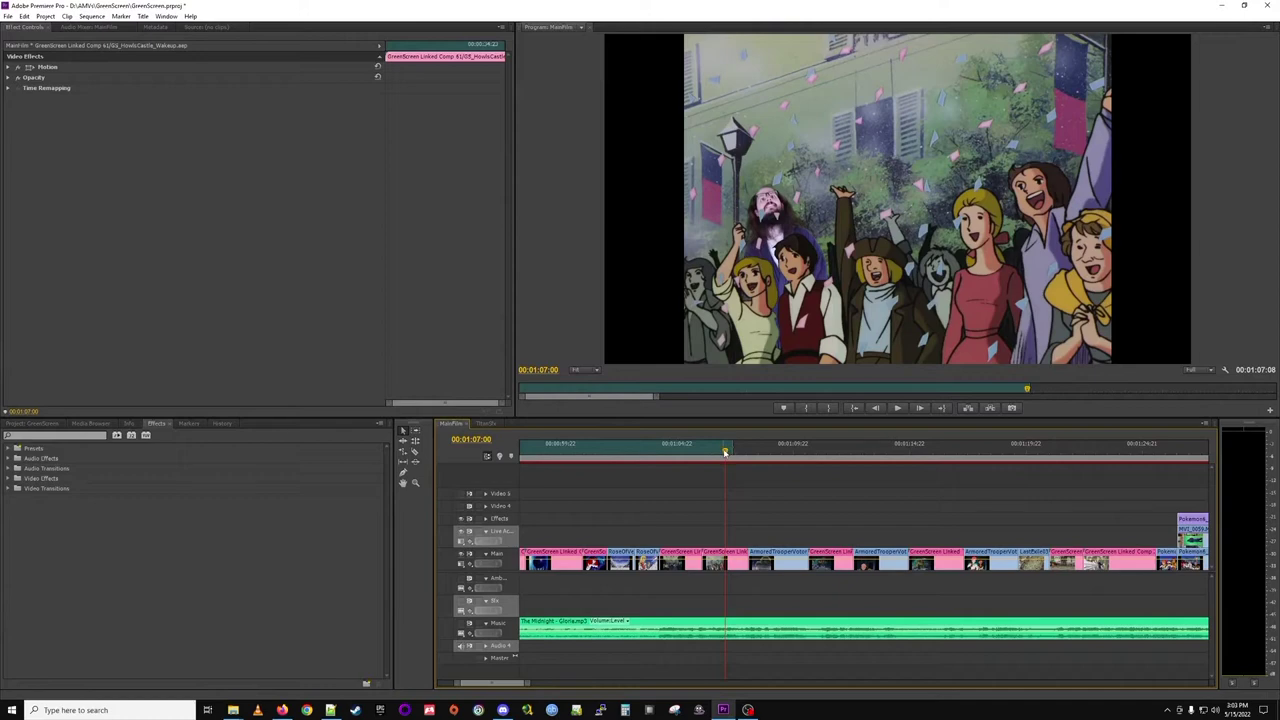
Scrub through the Armored Trooper Votoms hangar composites with the keyed subject working on the green mech.
{"action": "left_click_drag", "start_coordinate": [732, 450], "coordinate": [803, 453]}
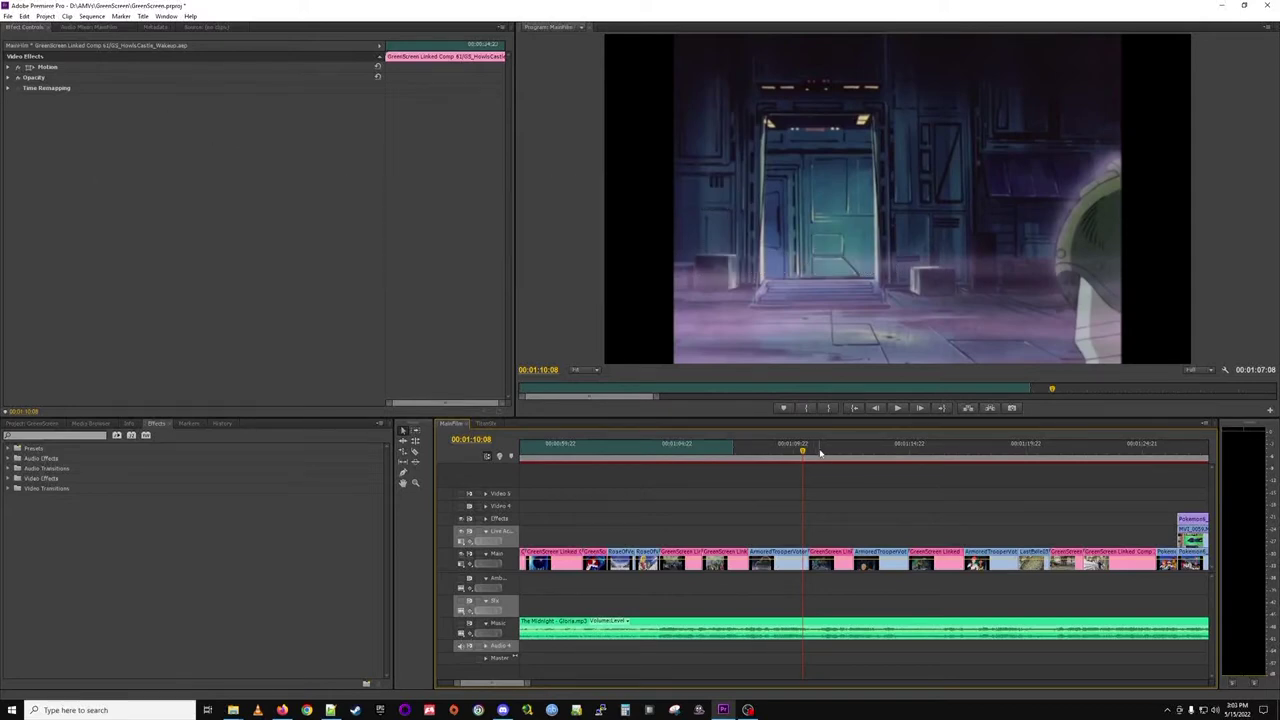
{"action": "left_click", "coordinate": [820, 453]}
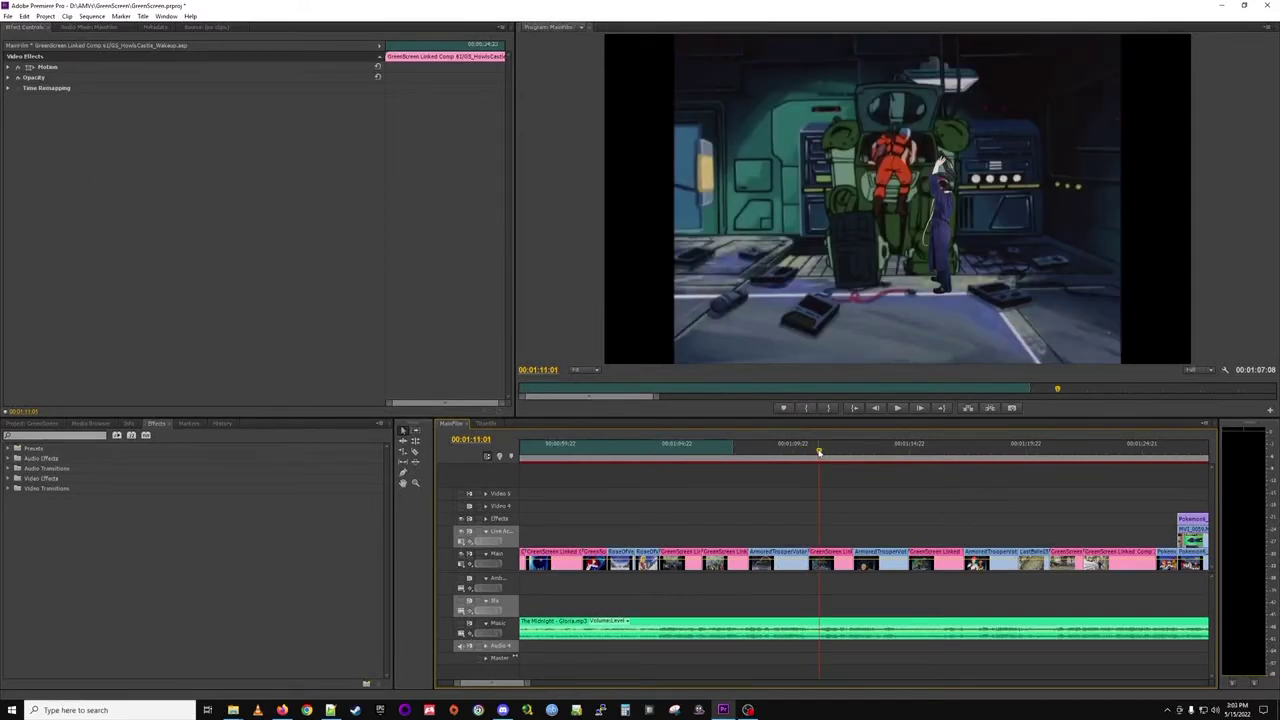
{"action": "left_click_drag", "start_coordinate": [820, 453], "coordinate": [826, 453]}
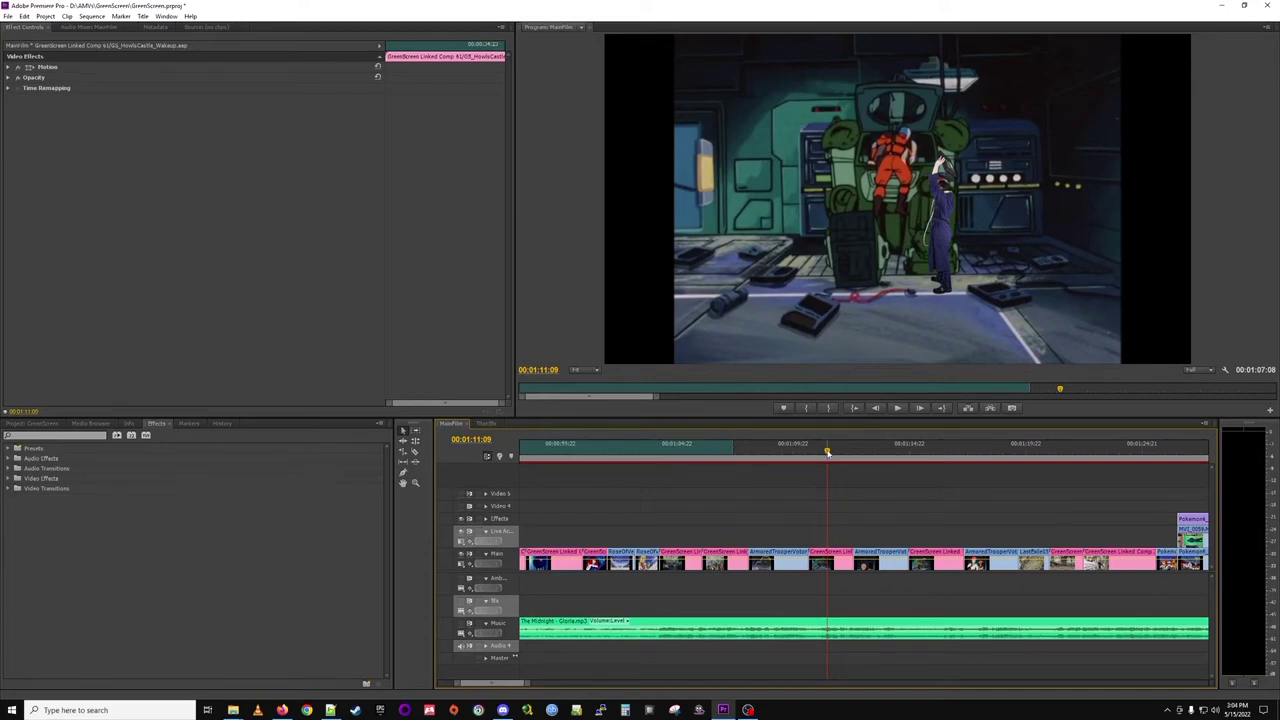
{"action": "left_click_drag", "start_coordinate": [827, 453], "coordinate": [950, 470]}
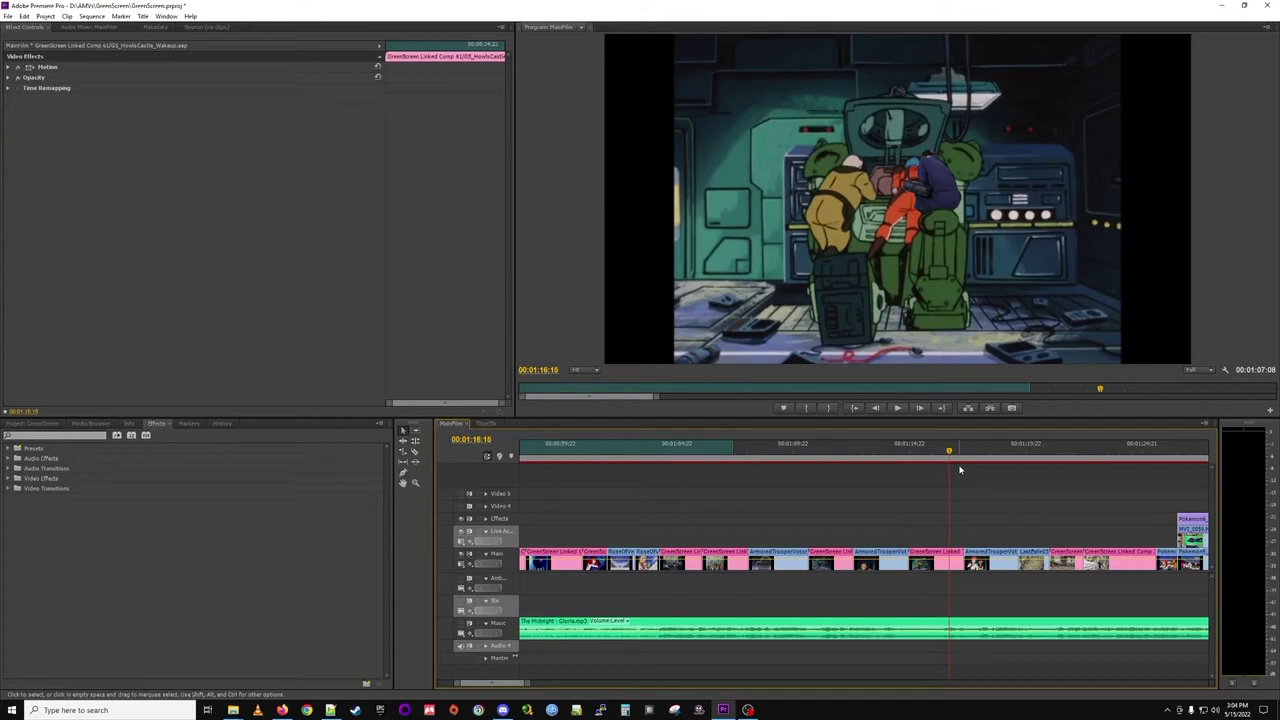
Scrub through the Last Exile section, from the overhead airfield shot to the keyed subject standing beside the silver craft.
{"action": "left_click_drag", "start_coordinate": [502, 684], "coordinate": [520, 686]}
{"action": "left_click", "coordinate": [776, 451]}
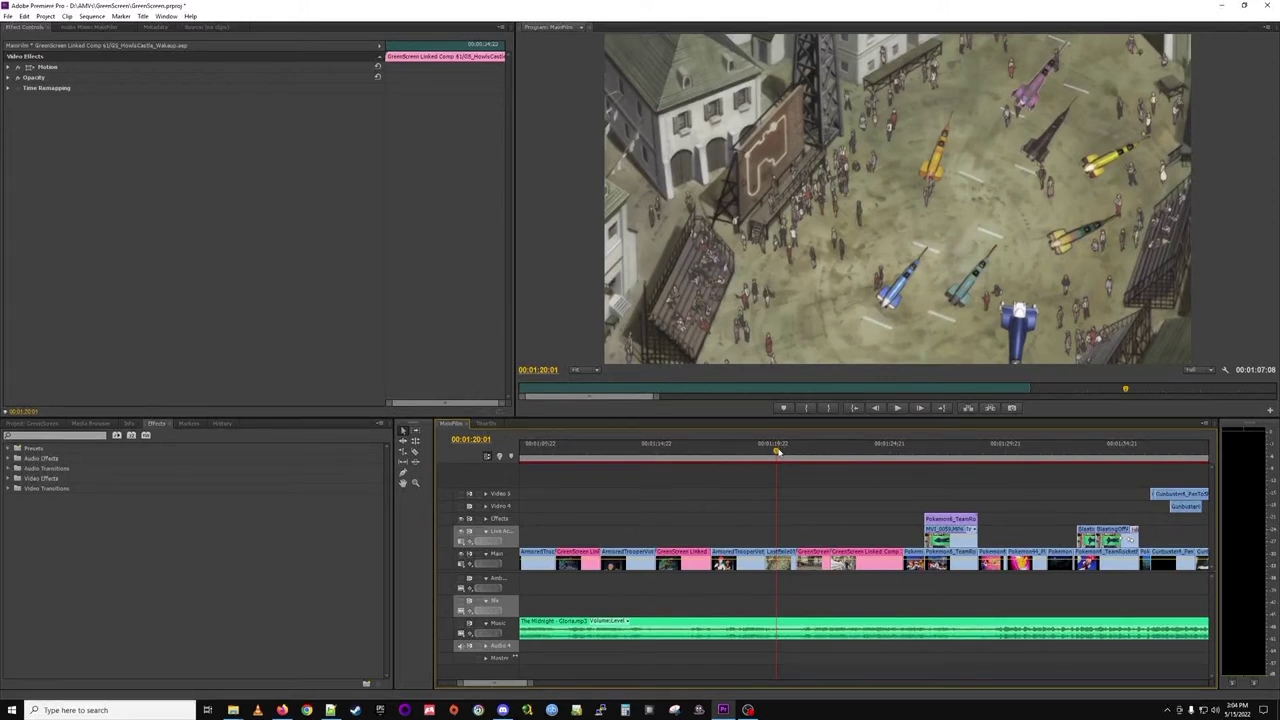
{"action": "left_click_drag", "start_coordinate": [777, 452], "coordinate": [795, 452]}
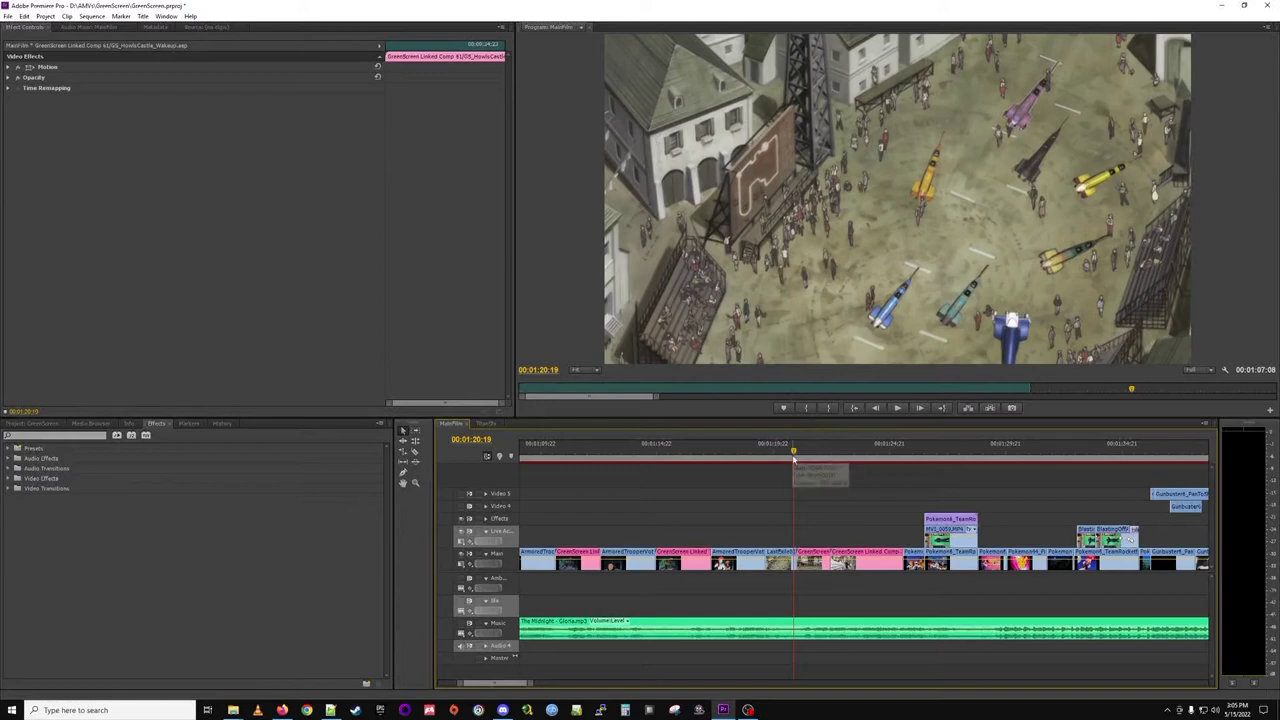
{"action": "left_click_drag", "start_coordinate": [795, 455], "coordinate": [848, 455]}
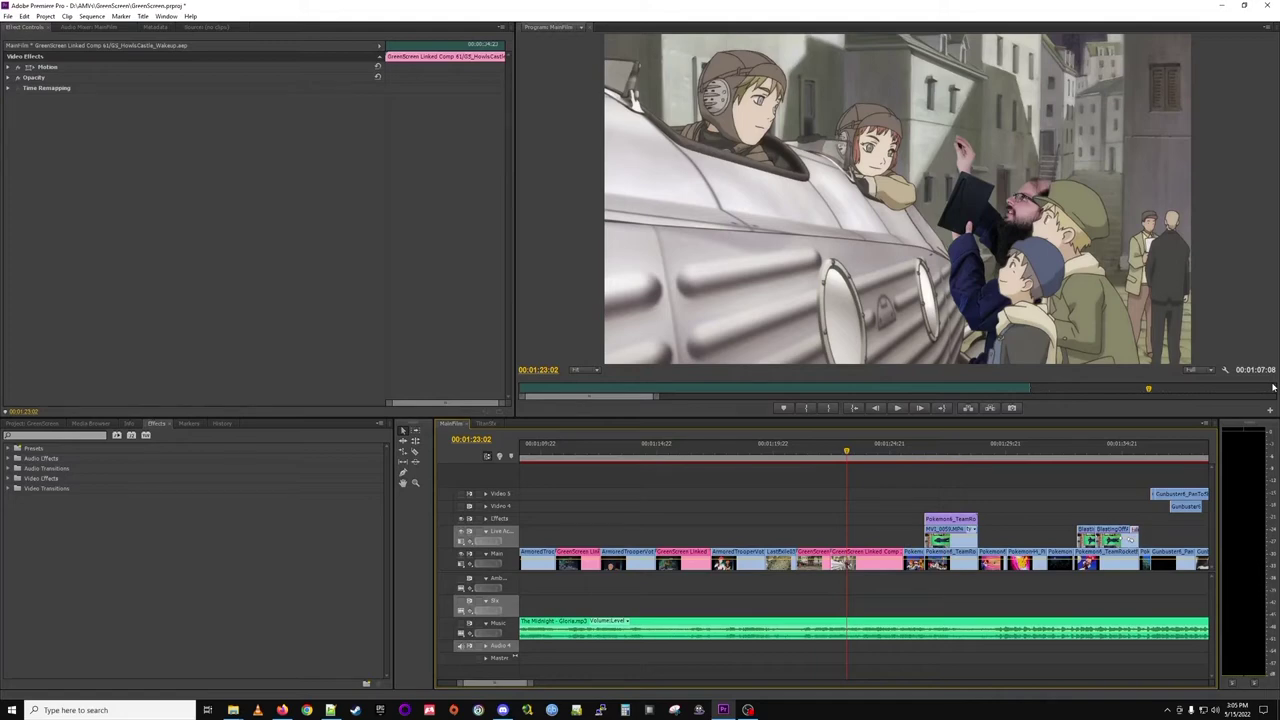
Go to the Pokémon Team Rocket composite and inspect its foreground cutout by temporarily hiding the background and live-action tracks.
{"action": "left_click", "coordinate": [910, 452]}
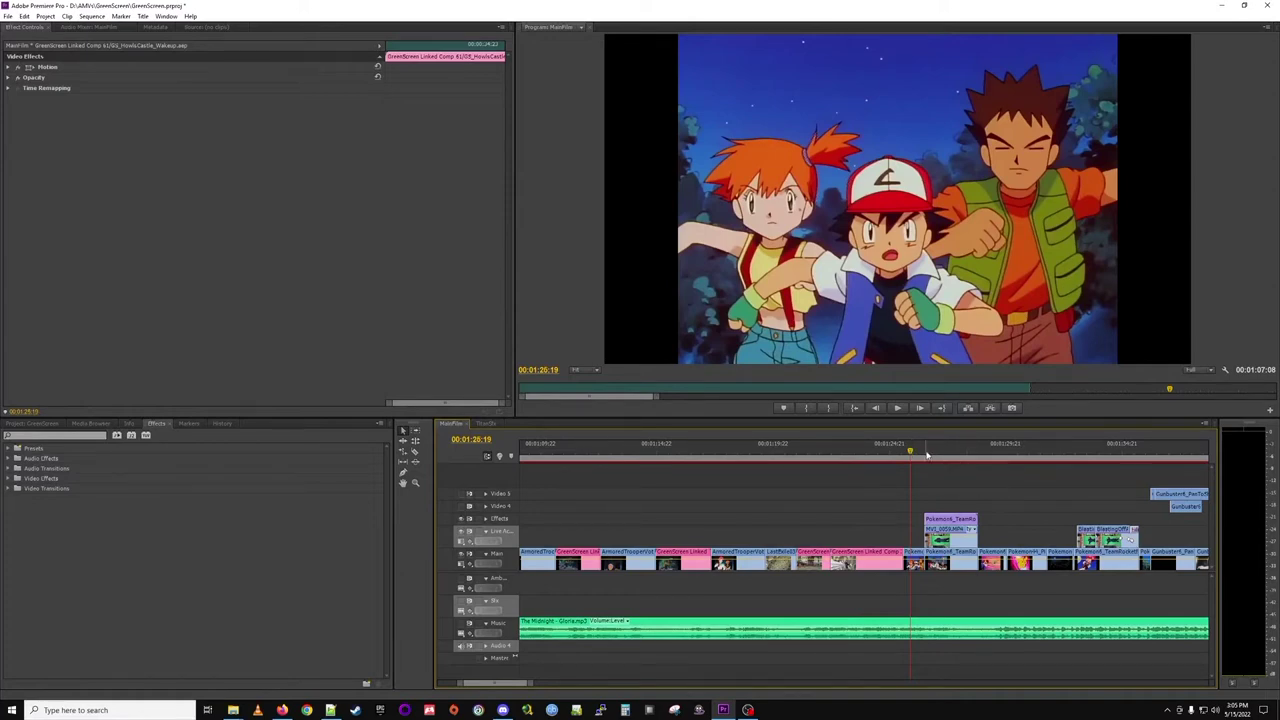
{"action": "left_click", "coordinate": [926, 453]}
{"action": "left_click_drag", "start_coordinate": [926, 453], "coordinate": [956, 453]}
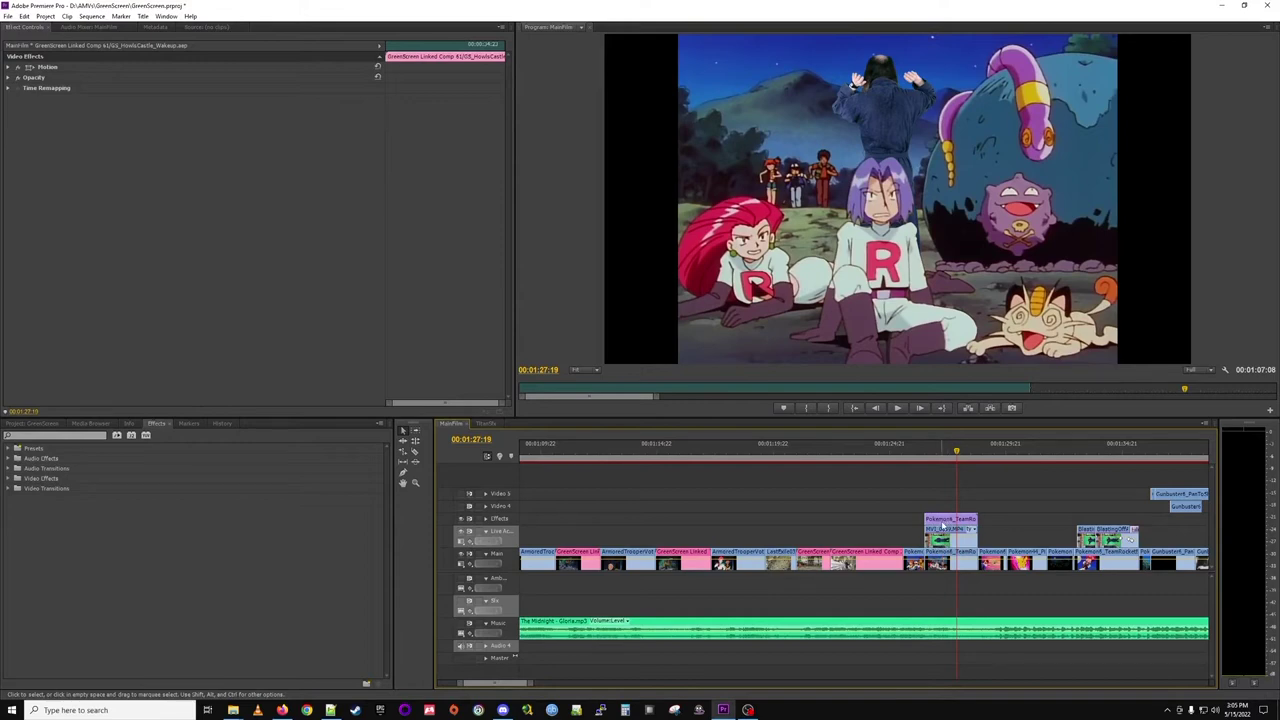
{"action": "left_click", "coordinate": [461, 519]}
{"action": "left_click", "coordinate": [461, 556]}
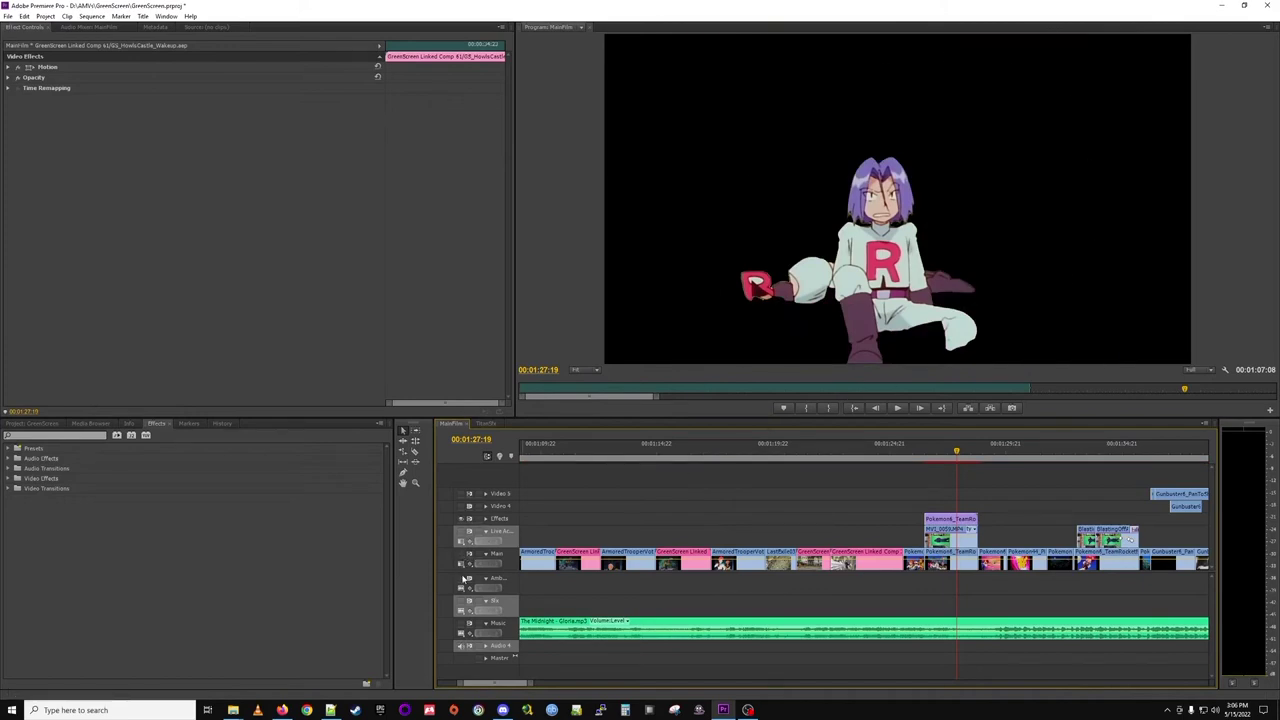
{"action": "left_click", "coordinate": [461, 556]}
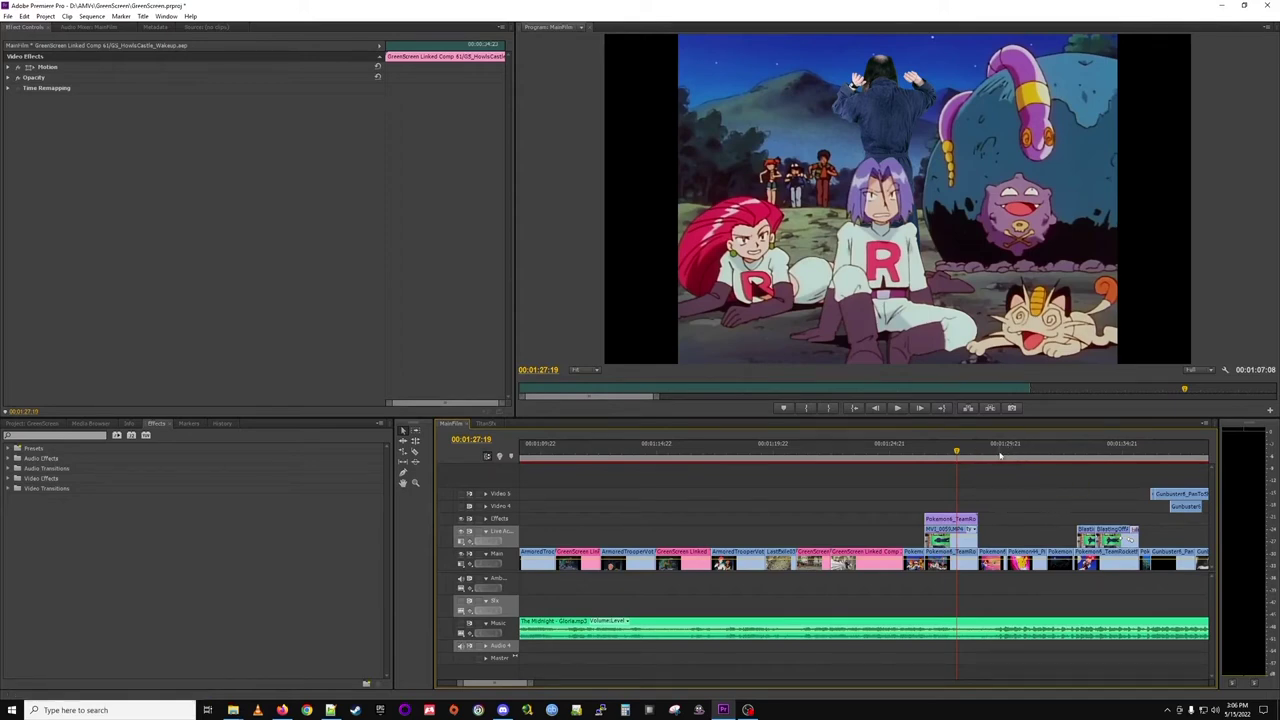
Scrub through the Team Rocket blast-off shot and the black-and-white Gunbuster composites, stopping on the control room with inset screens.
{"action": "left_click_drag", "start_coordinate": [1079, 448], "coordinate": [1109, 465]}
{"action": "scroll", "coordinate": [749, 531], "scroll_direction": "down", "scroll_amount": 8}
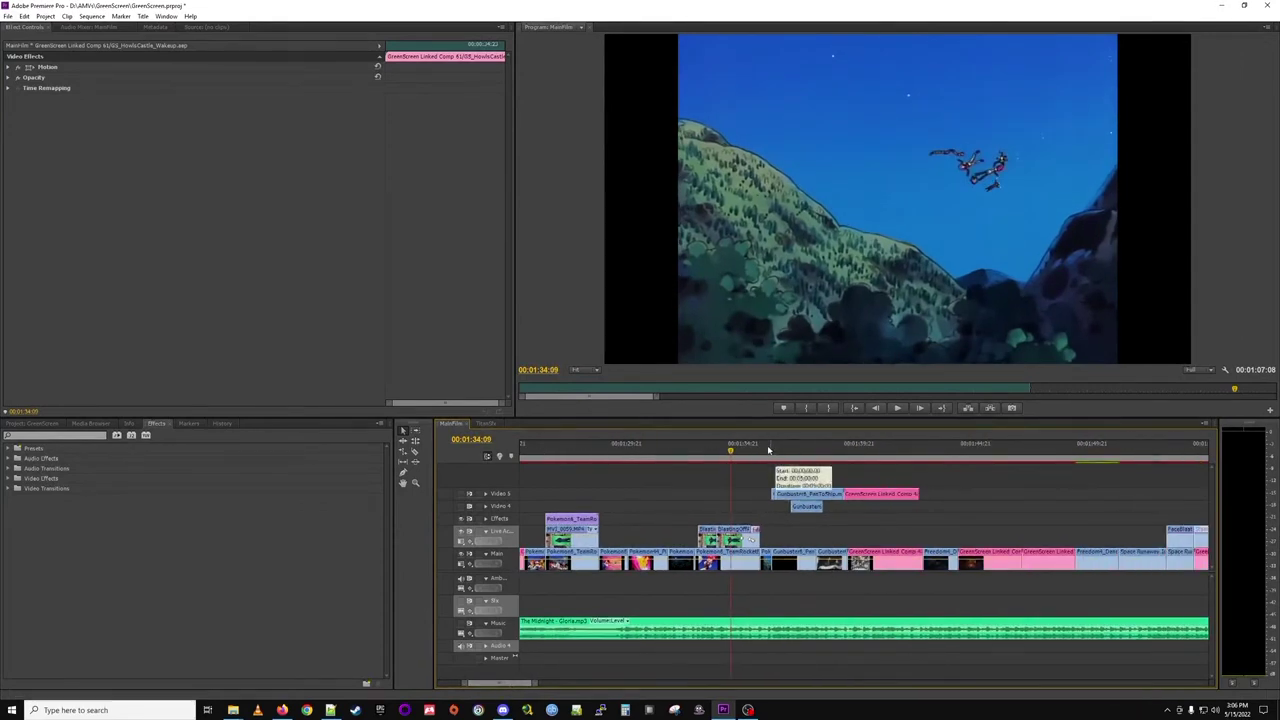
{"action": "left_click_drag", "start_coordinate": [766, 451], "coordinate": [796, 440]}
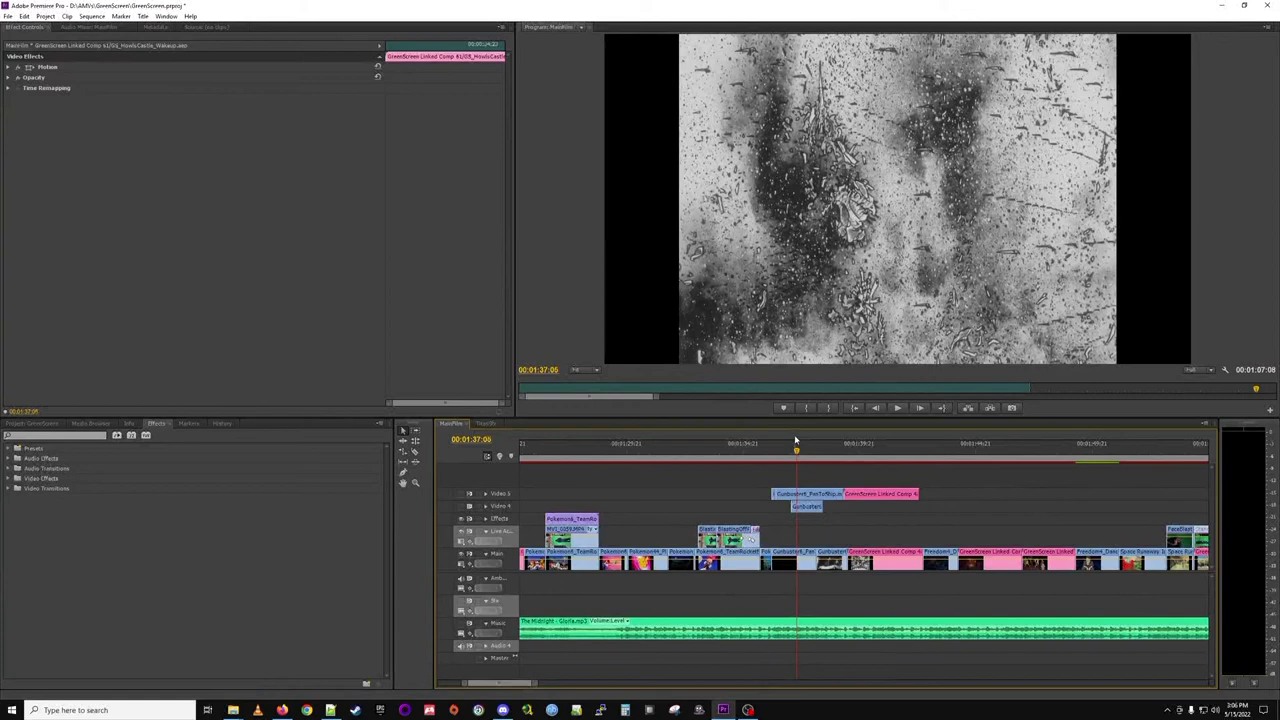
{"action": "left_click_drag", "start_coordinate": [796, 440], "coordinate": [909, 442]}
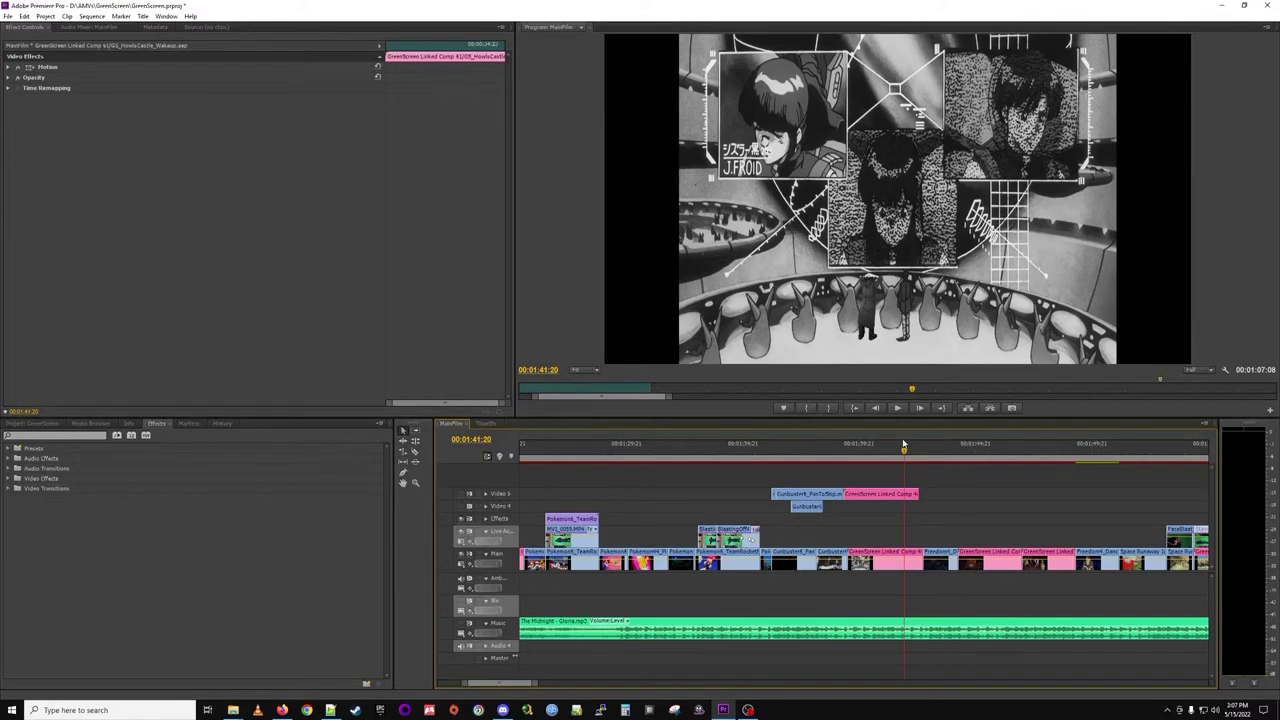
{"action": "scroll", "coordinate": [540, 645], "scroll_direction": "down", "scroll_amount": 5}
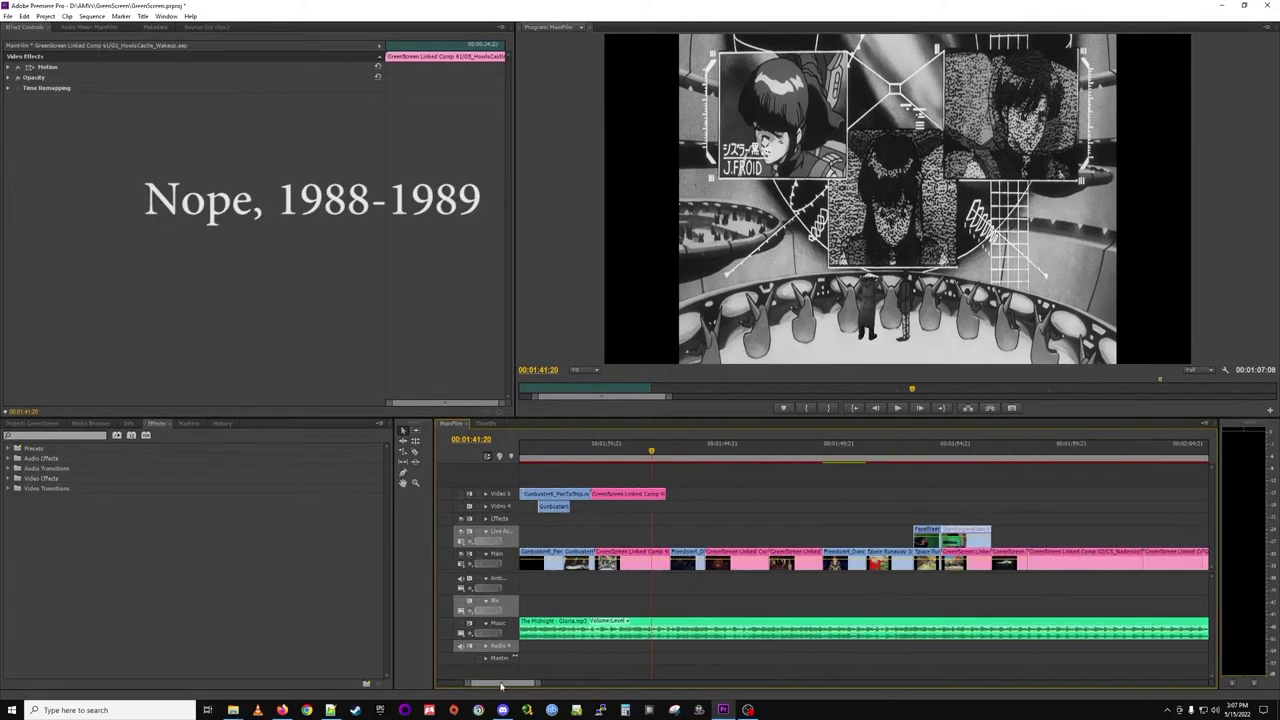
{"action": "left_click", "coordinate": [680, 450]}
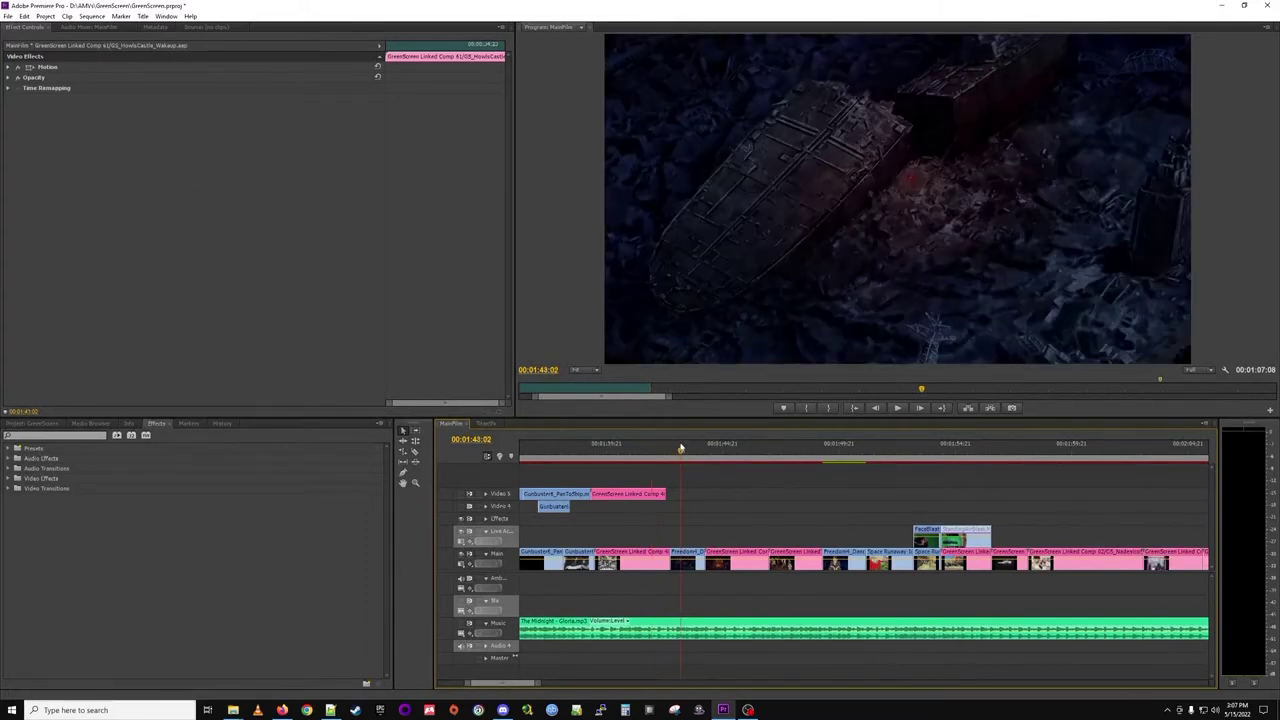
{"action": "left_click", "coordinate": [642, 450]}
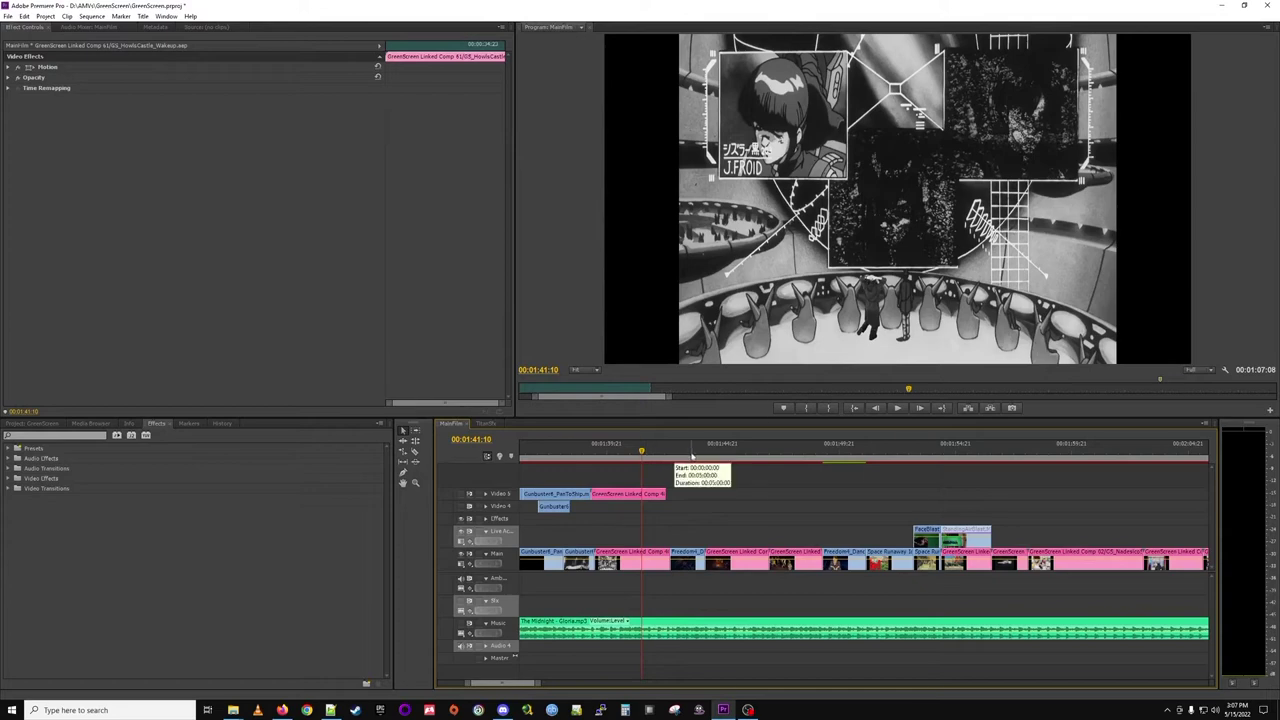
Review the Freedom section from the dark wreckage shot through the dancing group with the robed keyed subject.
{"action": "left_click", "coordinate": [689, 452]}
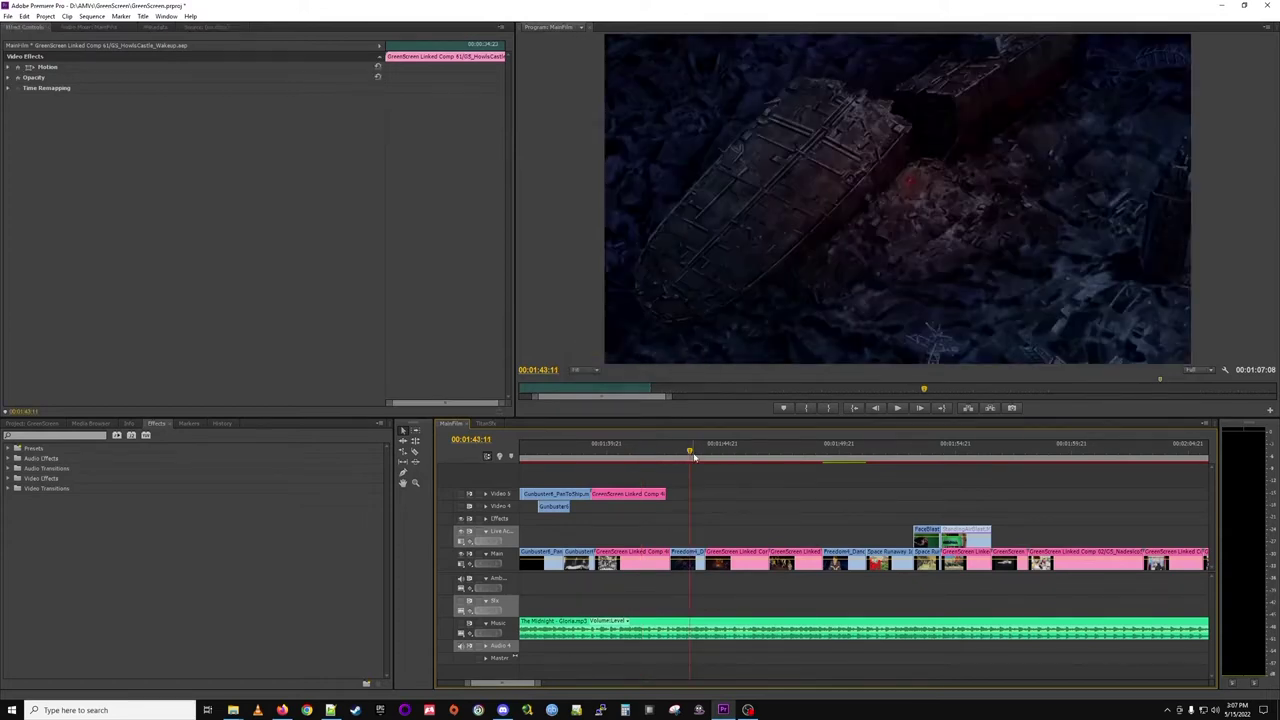
{"action": "left_click", "coordinate": [693, 453]}
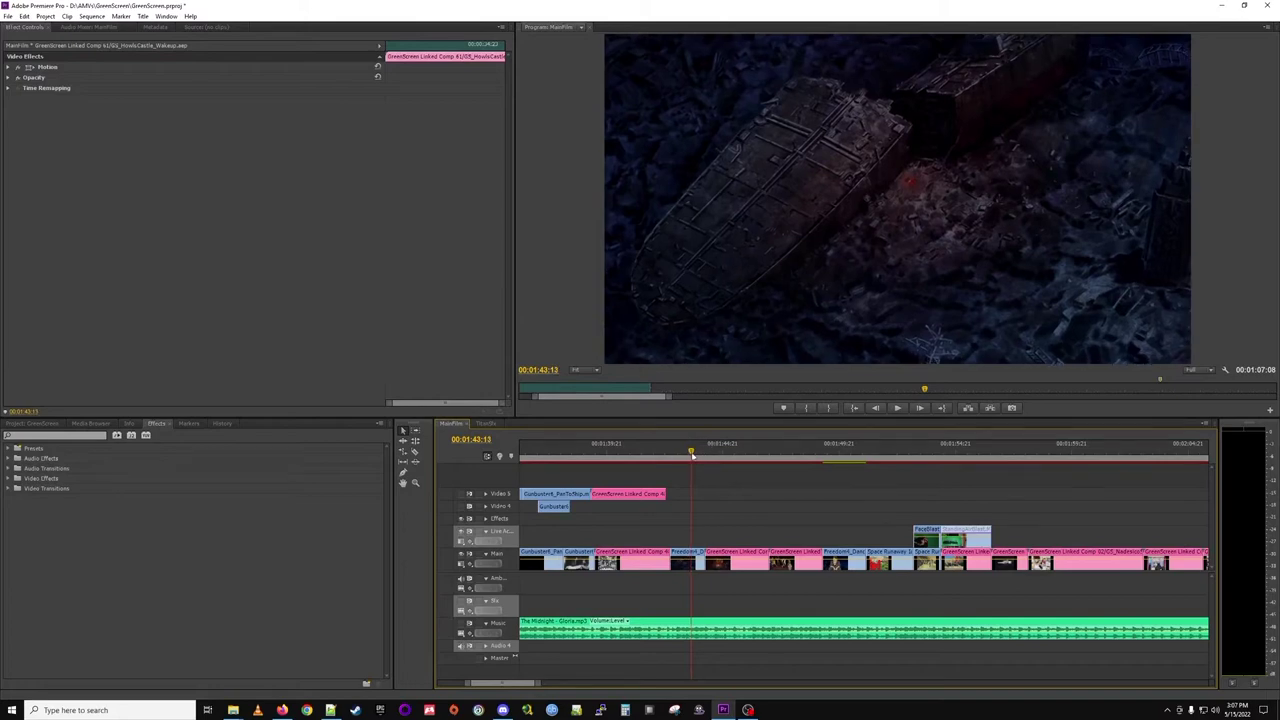
{"action": "key", "text": "Left"}
{"action": "left_click_drag", "start_coordinate": [695, 452], "coordinate": [821, 458]}
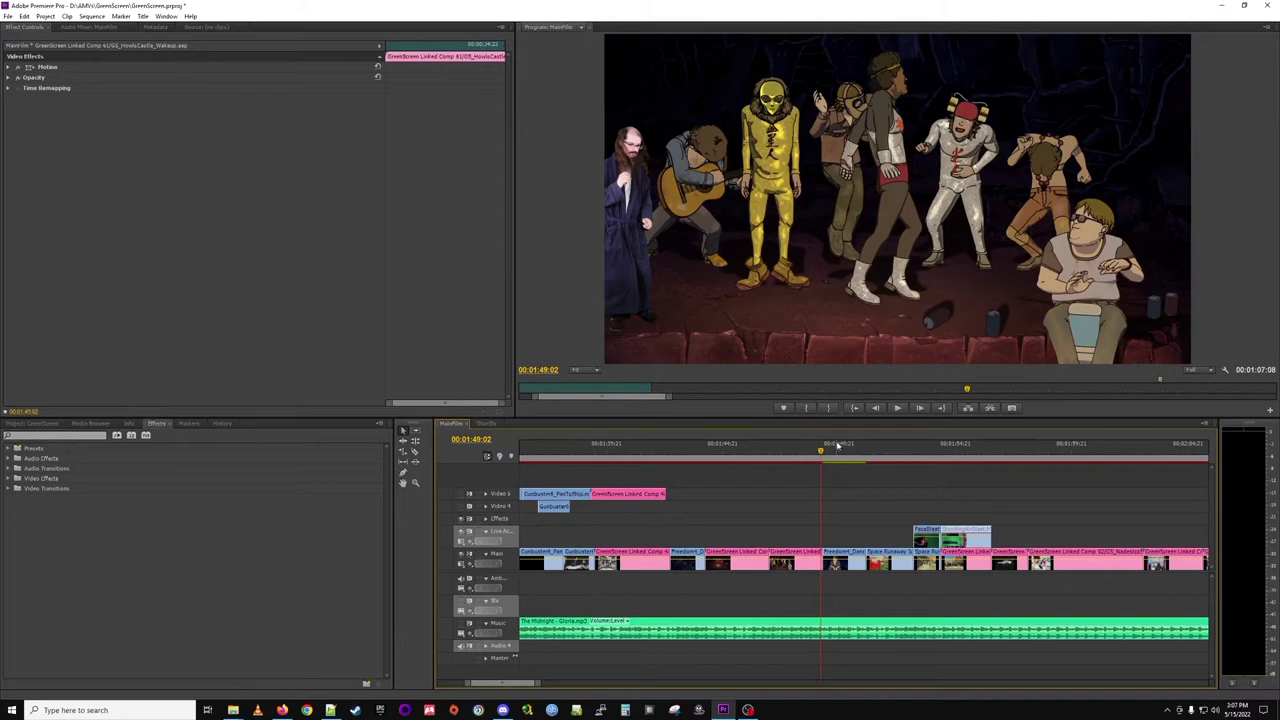
{"action": "left_click_drag", "start_coordinate": [821, 452], "coordinate": [861, 456]}
Scrub through the Space Runaway Ideon red mech shot to the close-up composite of the keyed subject shielding his eyes.
{"action": "left_click", "coordinate": [886, 453]}
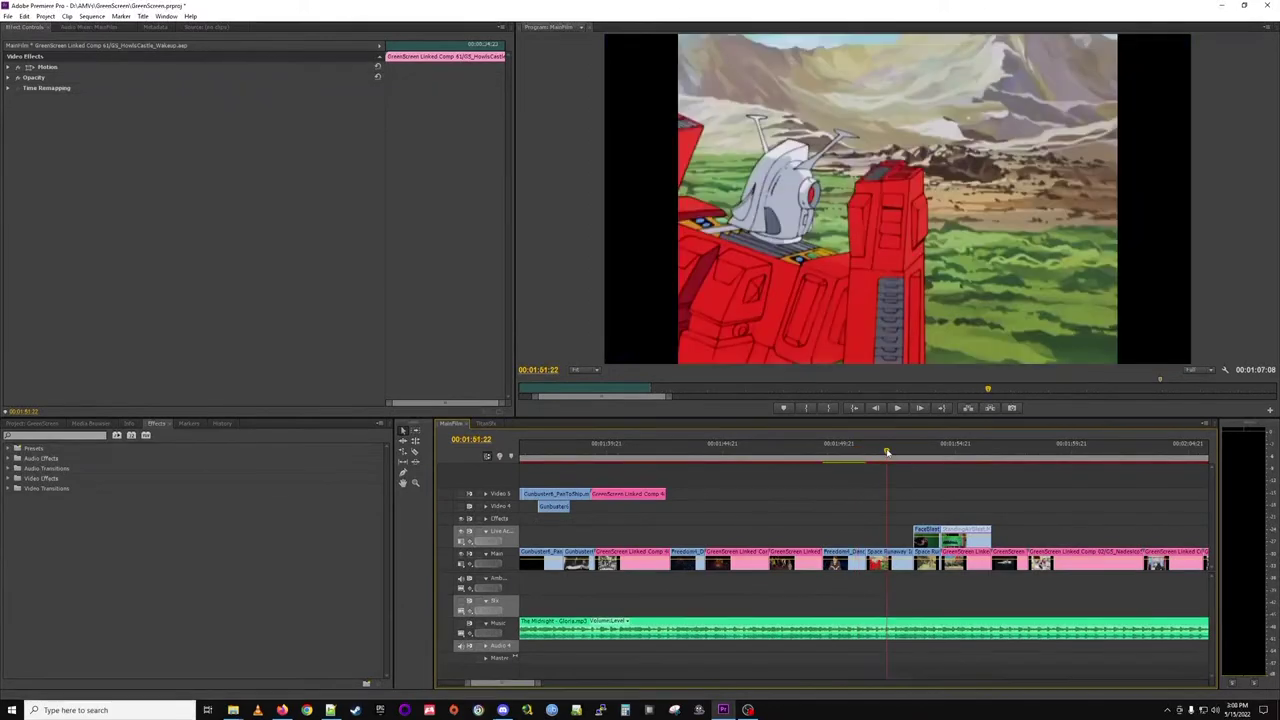
{"action": "scroll", "coordinate": [515, 689], "scroll_direction": "down", "scroll_amount": 3}
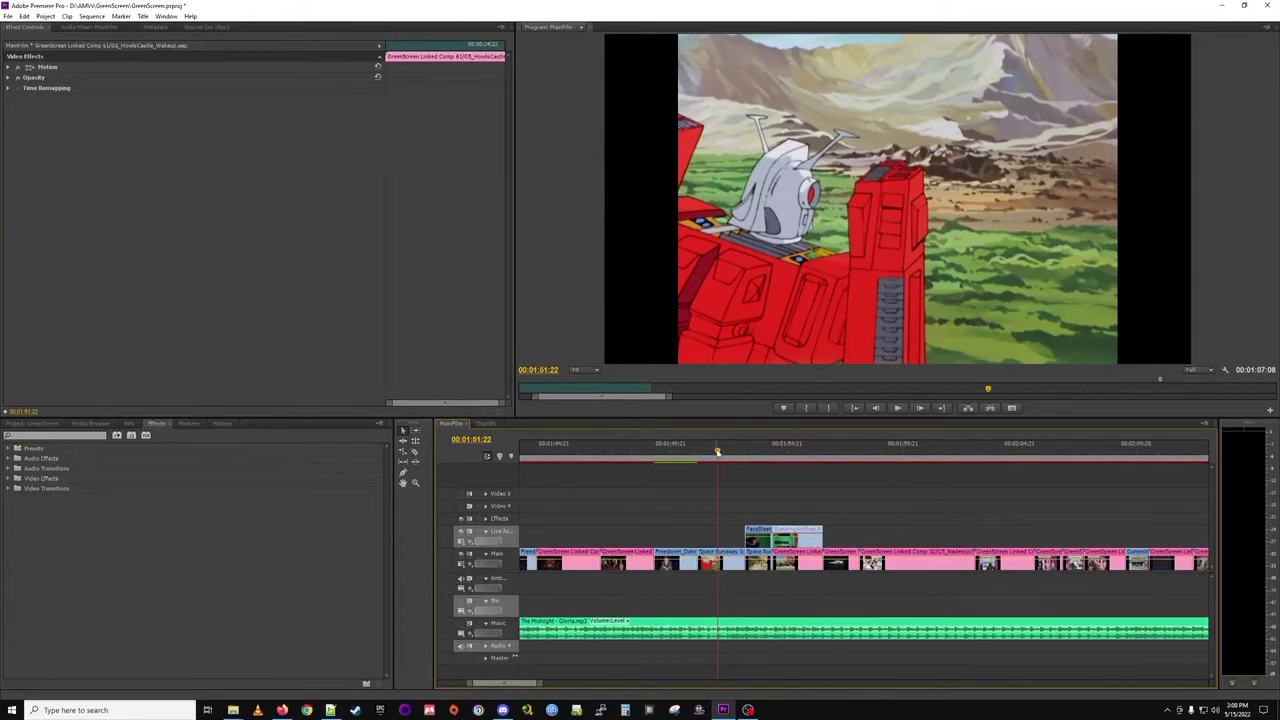
{"action": "left_click_drag", "start_coordinate": [717, 452], "coordinate": [740, 448]}
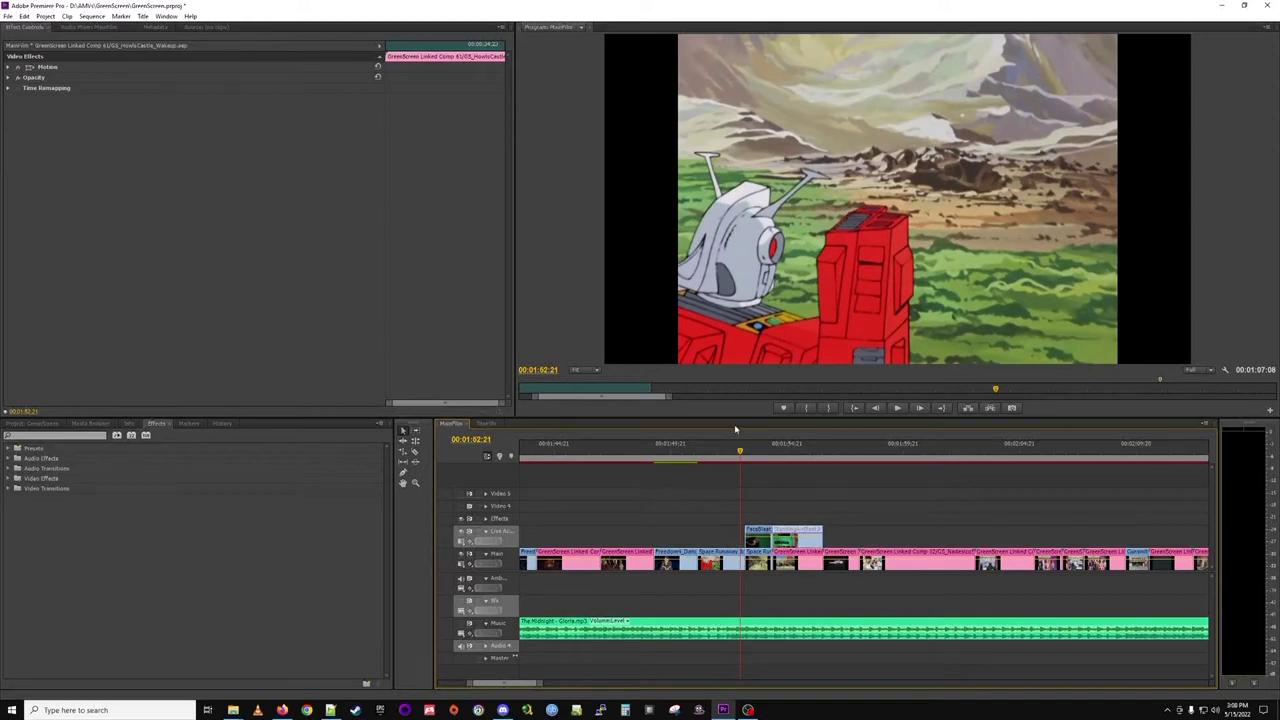
{"action": "left_click", "coordinate": [752, 450]}
{"action": "left_click_drag", "start_coordinate": [752, 452], "coordinate": [757, 456]}
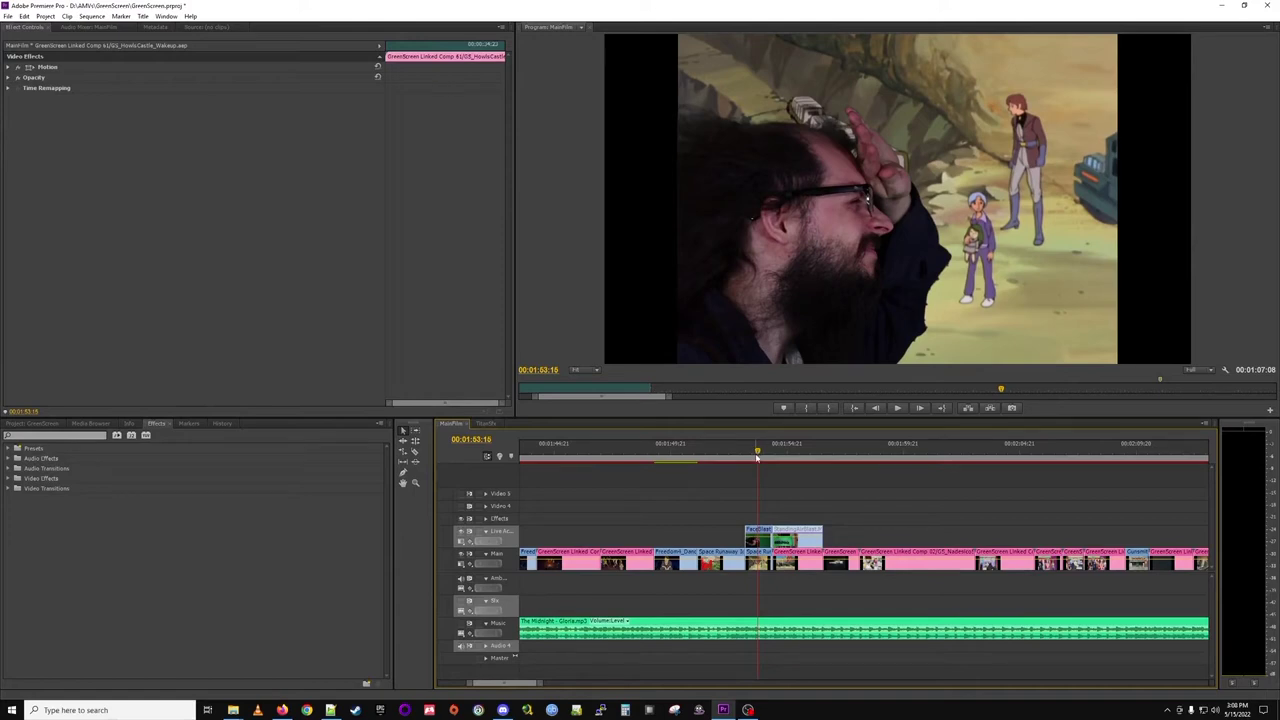
{"action": "mouse_move", "coordinate": [757, 456]}
{"action": "left_mouse_down"}
{"action": "mouse_move", "coordinate": [746, 458]}
{"action": "mouse_move", "coordinate": [765, 458]}
{"action": "left_mouse_up"}
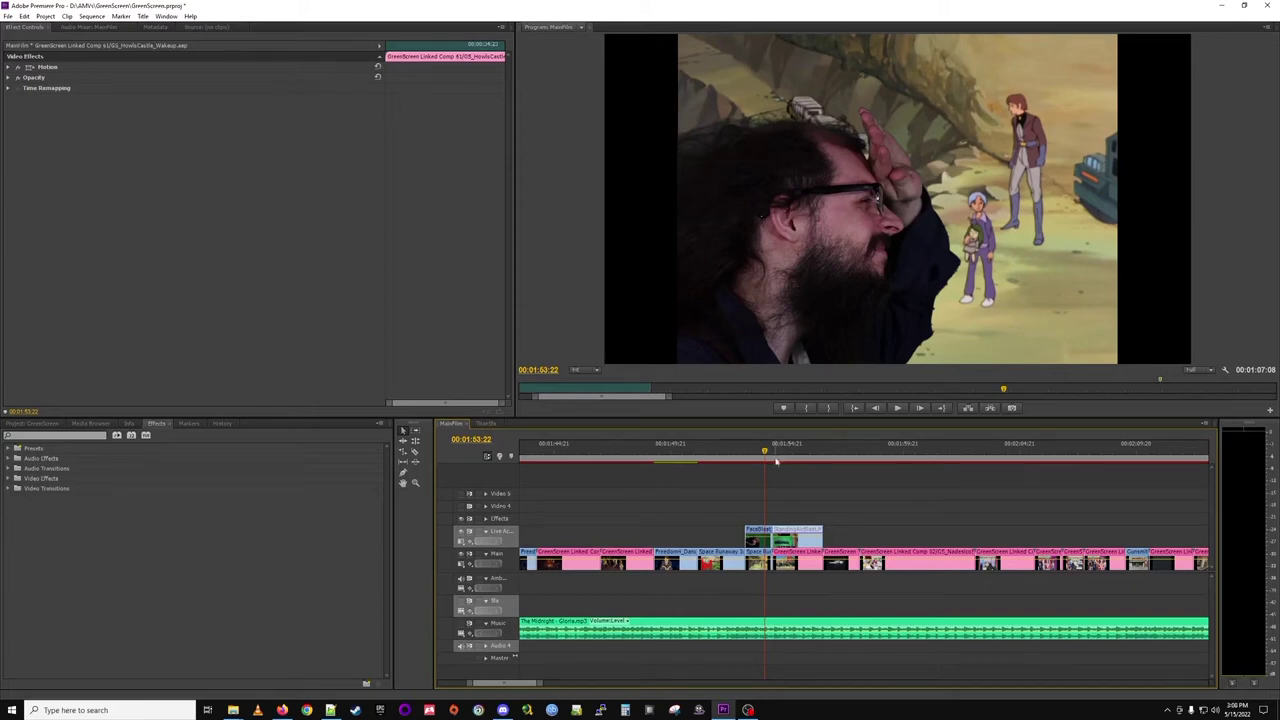
Examine the Ideon composite of the keyed subject standing before the rising mech, and display the effects applied to his live-action clip.
{"action": "left_click", "coordinate": [770, 454]}
{"action": "left_click_drag", "start_coordinate": [770, 454], "coordinate": [780, 453]}
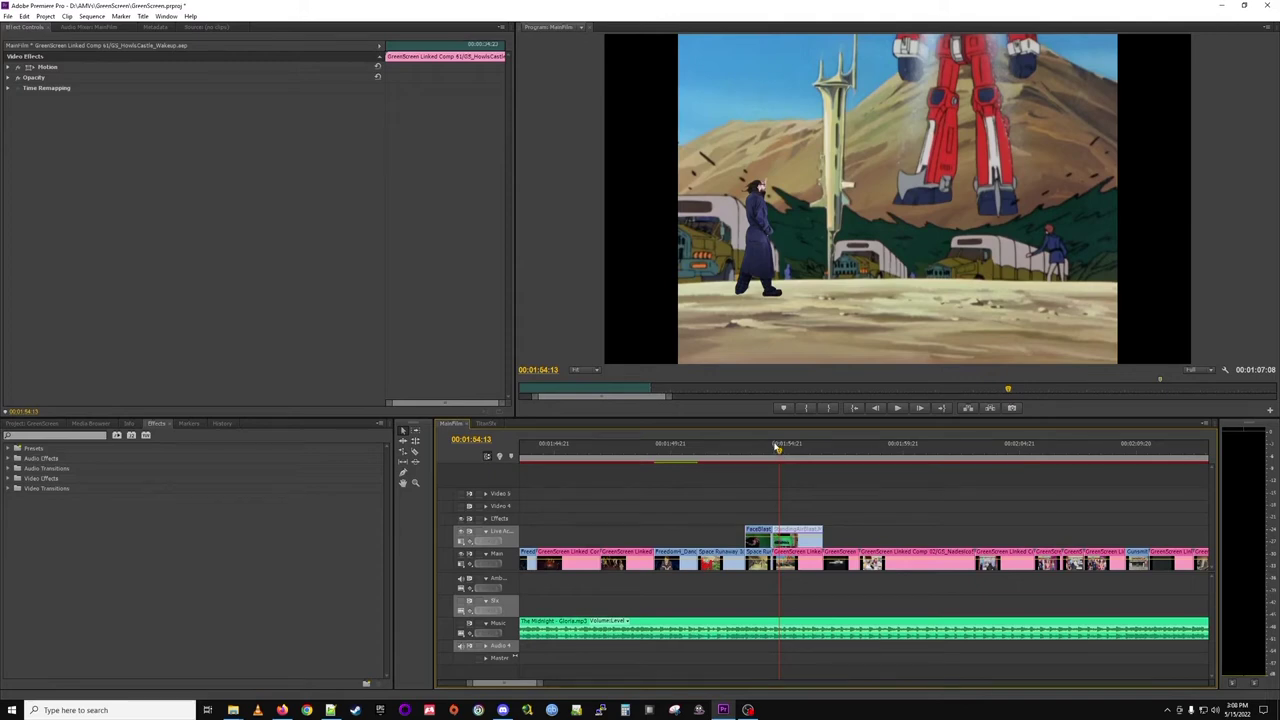
{"action": "mouse_move", "coordinate": [779, 453]}
{"action": "left_mouse_down"}
{"action": "mouse_move", "coordinate": [798, 459]}
{"action": "mouse_move", "coordinate": [783, 457]}
{"action": "left_mouse_up"}
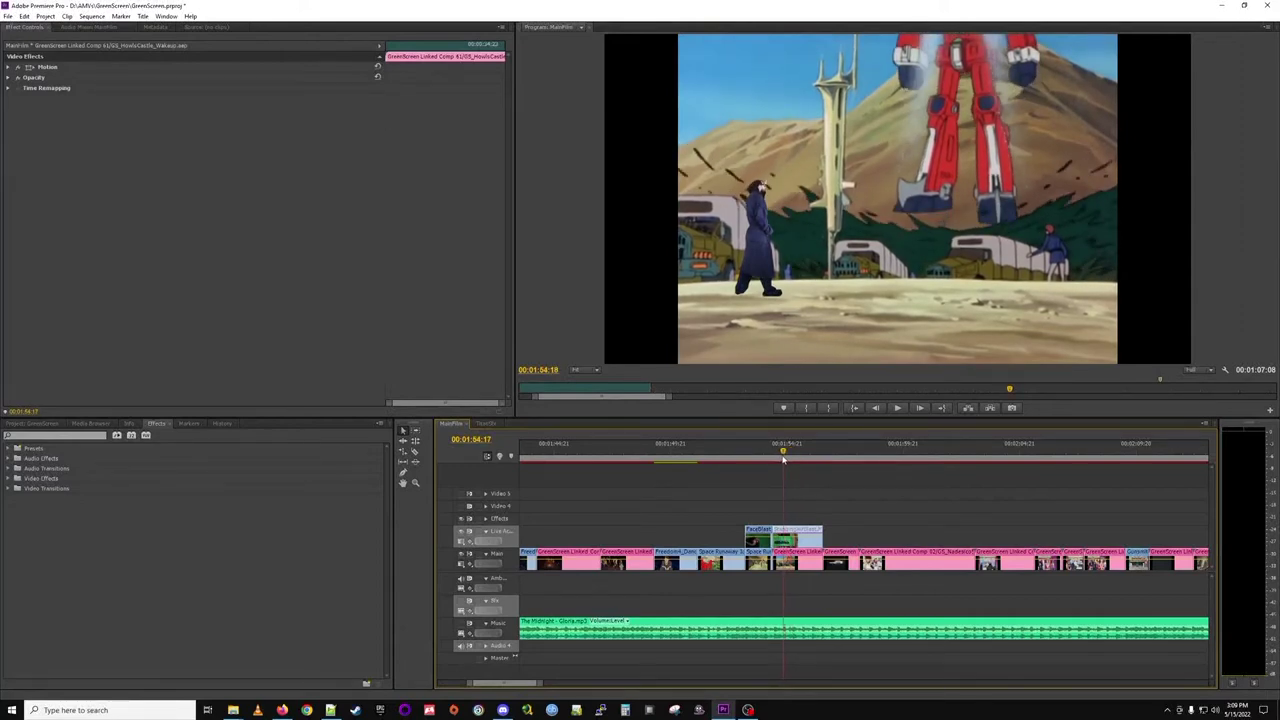
{"action": "left_click_drag", "start_coordinate": [794, 455], "coordinate": [812, 457]}
{"action": "mouse_move", "coordinate": [812, 456]}
{"action": "left_mouse_down"}
{"action": "mouse_move", "coordinate": [798, 454]}
{"action": "mouse_move", "coordinate": [810, 454]}
{"action": "left_mouse_up"}
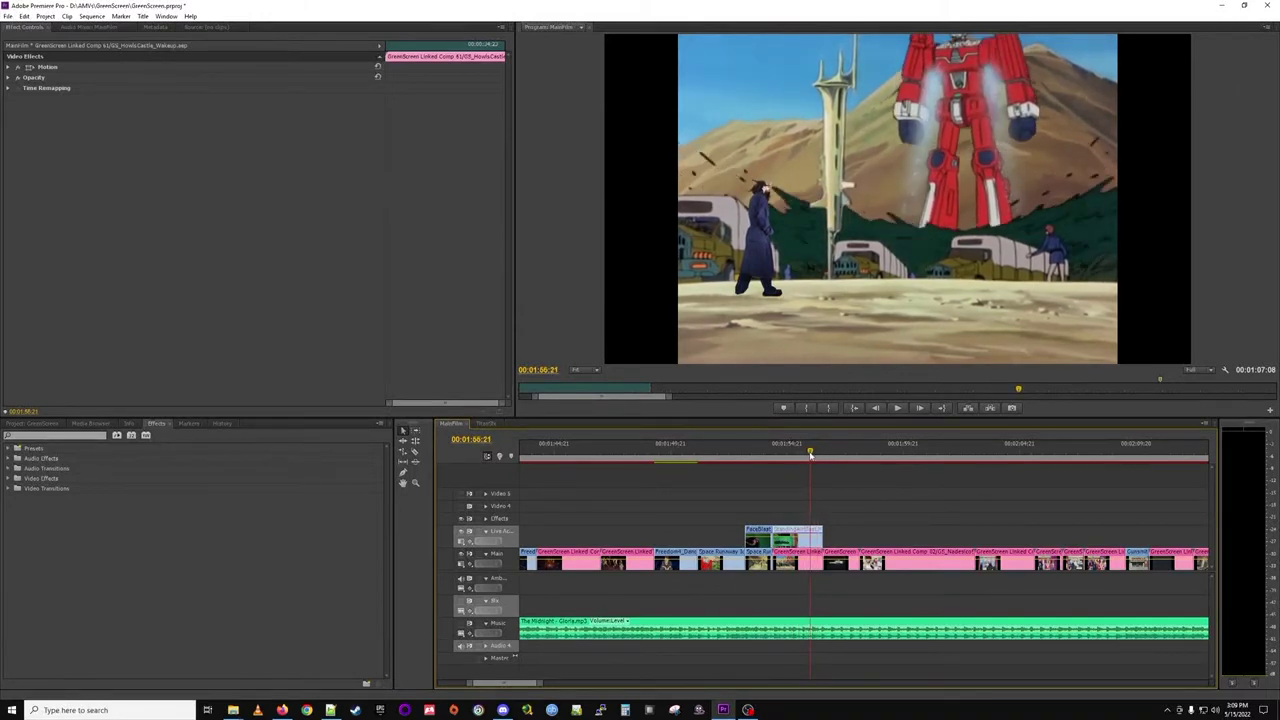
{"action": "left_click", "coordinate": [795, 538]}
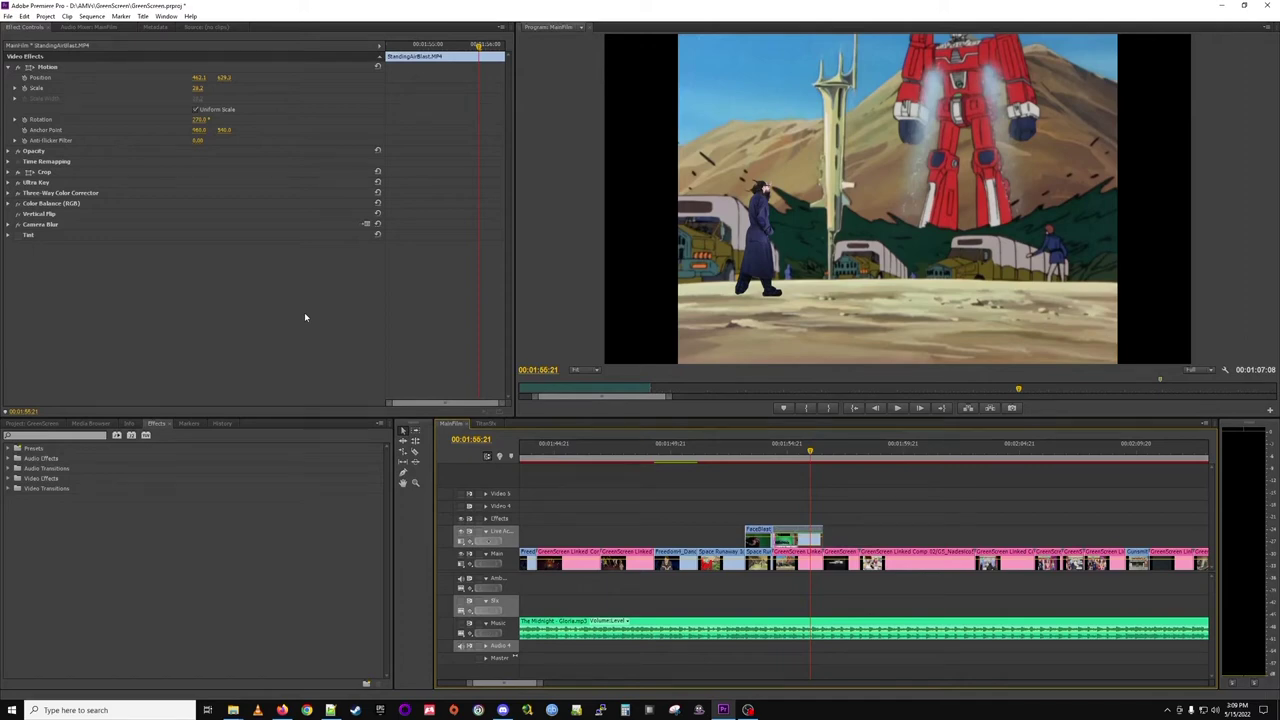
{"action": "left_click_drag", "start_coordinate": [810, 451], "coordinate": [811, 451]}
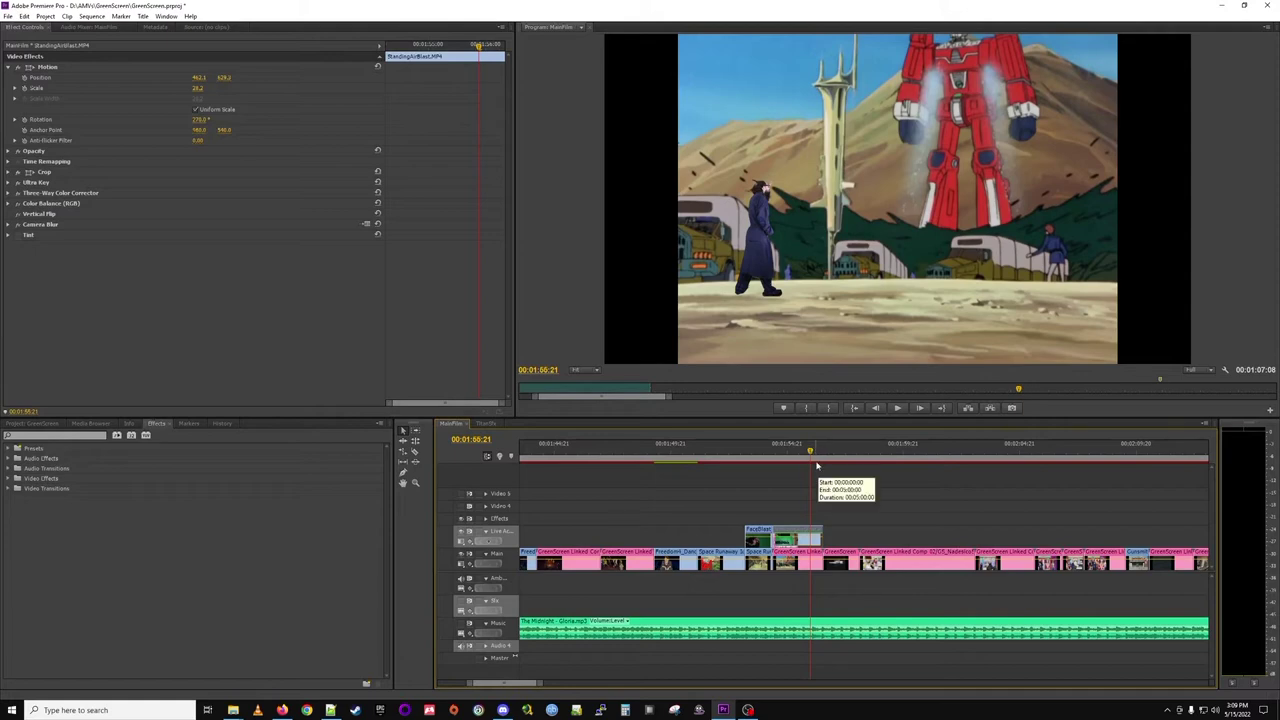
Scrub through the Nadesico section from the spaceship shot to the kitchen composite with the keyed subject leaning over the pot.
{"action": "left_click", "coordinate": [839, 452]}
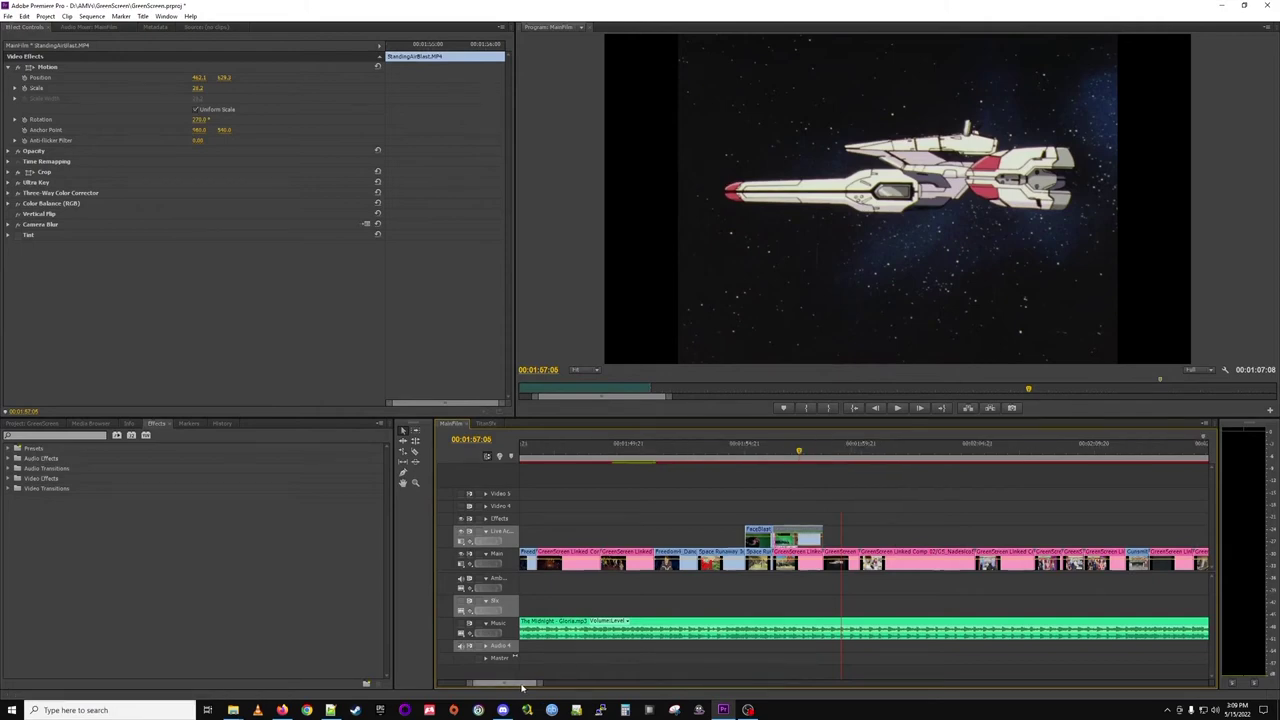
{"action": "scroll", "coordinate": [521, 687], "scroll_direction": "down", "scroll_amount": 3}
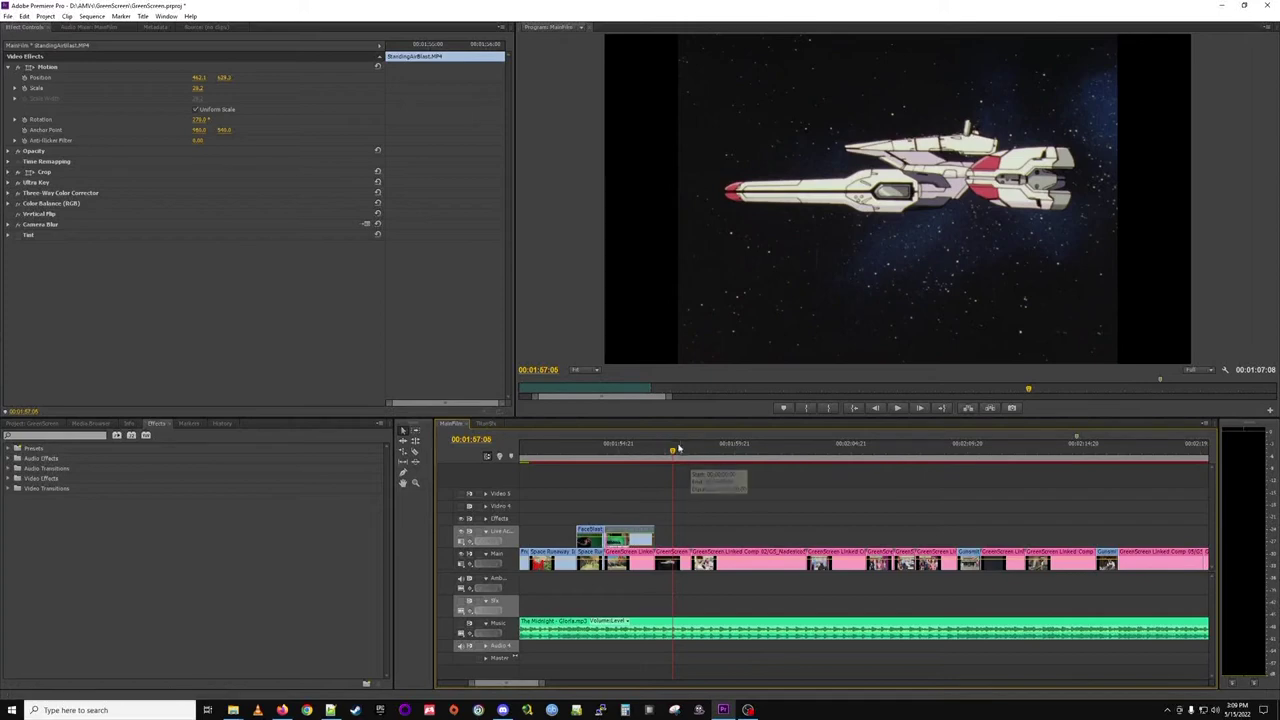
{"action": "left_click_drag", "start_coordinate": [674, 452], "coordinate": [712, 453]}
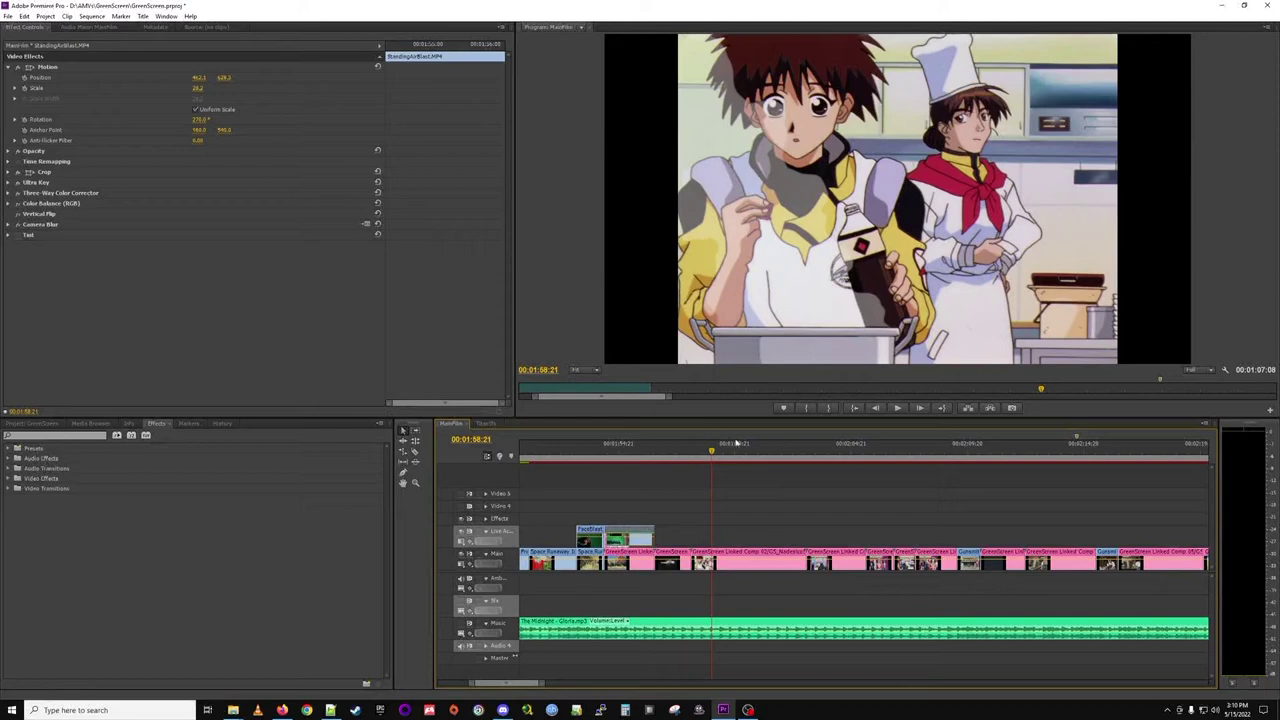
{"action": "left_click_drag", "start_coordinate": [712, 453], "coordinate": [773, 460]}
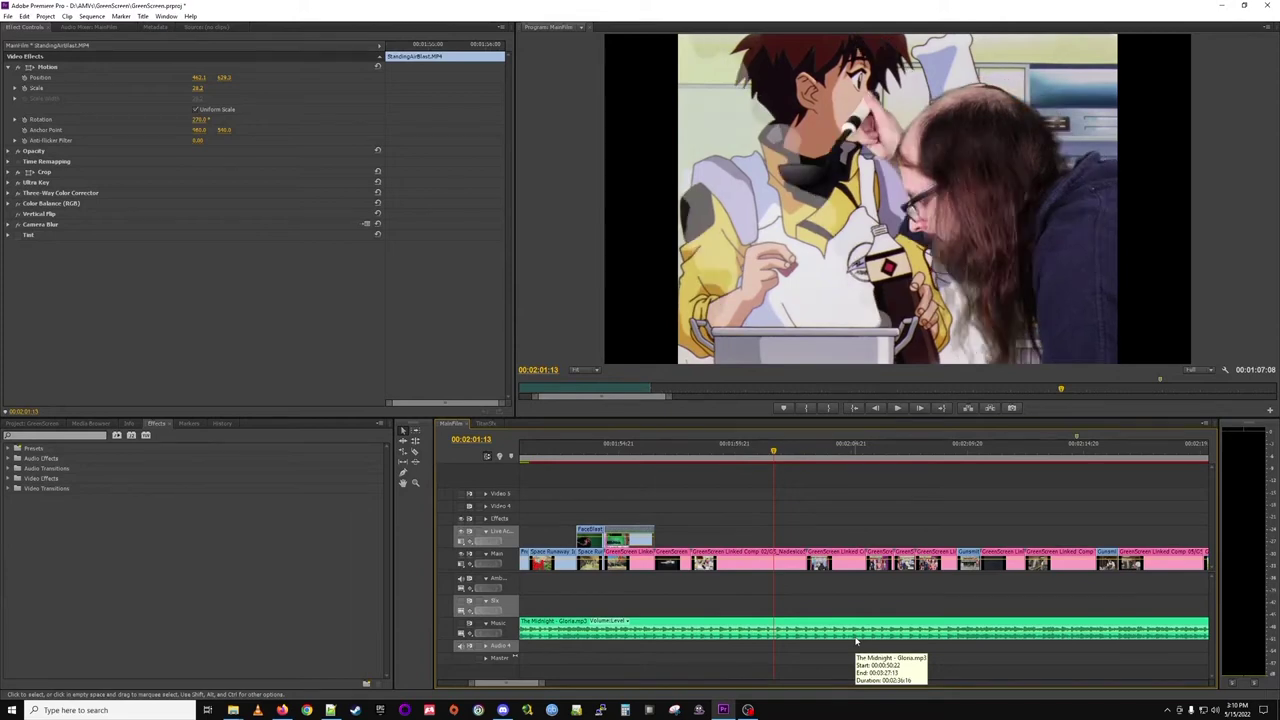
Compare frames of the Nadesico kitchen composite as the ladle dips into the pot, ending on the shot facing the large screen.
{"action": "left_click_drag", "start_coordinate": [773, 453], "coordinate": [757, 463]}
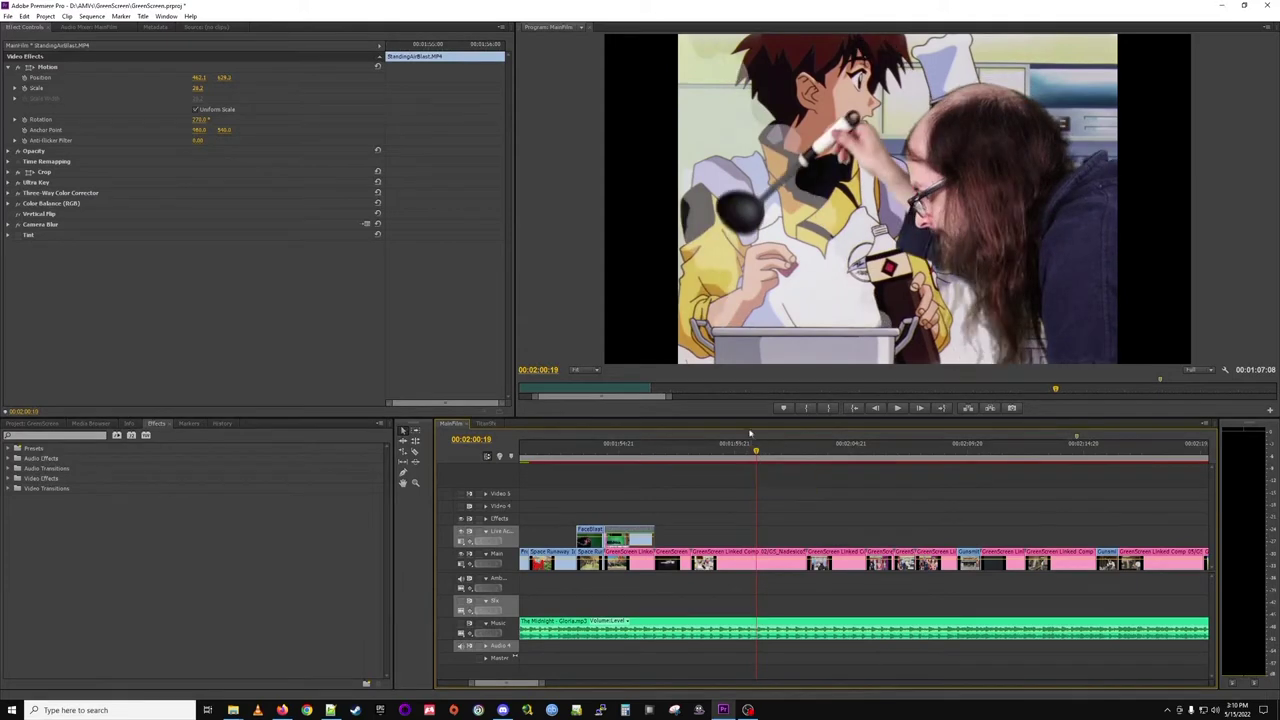
{"action": "left_click_drag", "start_coordinate": [756, 455], "coordinate": [762, 457]}
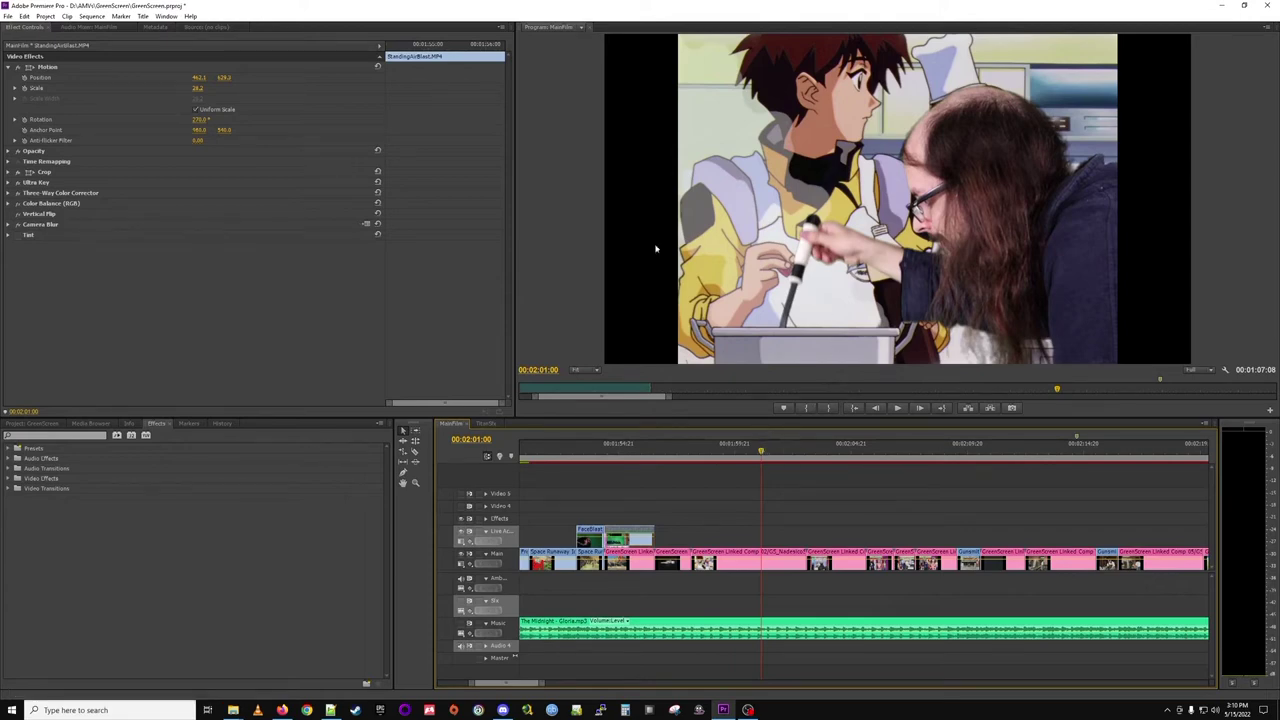
{"action": "left_click", "coordinate": [765, 453]}
{"action": "left_click_drag", "start_coordinate": [765, 453], "coordinate": [784, 460]}
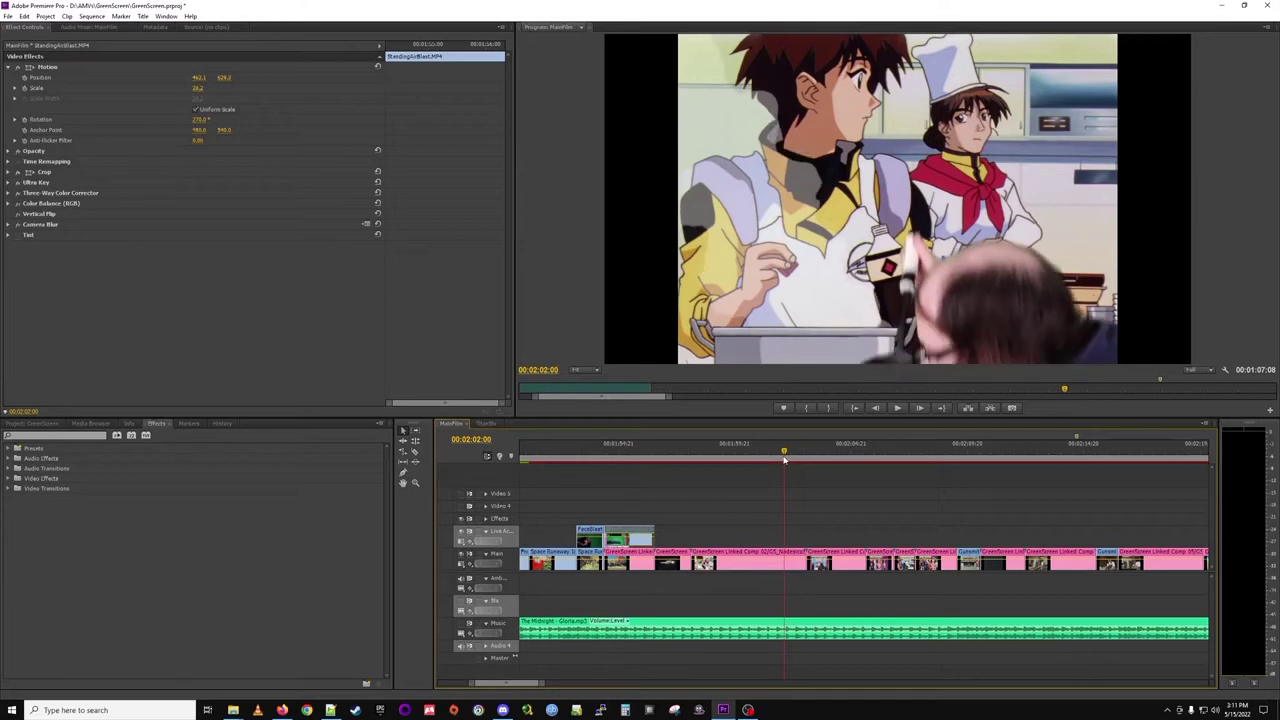
{"action": "mouse_move", "coordinate": [784, 460]}
{"action": "left_mouse_down"}
{"action": "mouse_move", "coordinate": [769, 459]}
{"action": "mouse_move", "coordinate": [843, 458]}
{"action": "mouse_move", "coordinate": [762, 455]}
{"action": "left_mouse_up"}
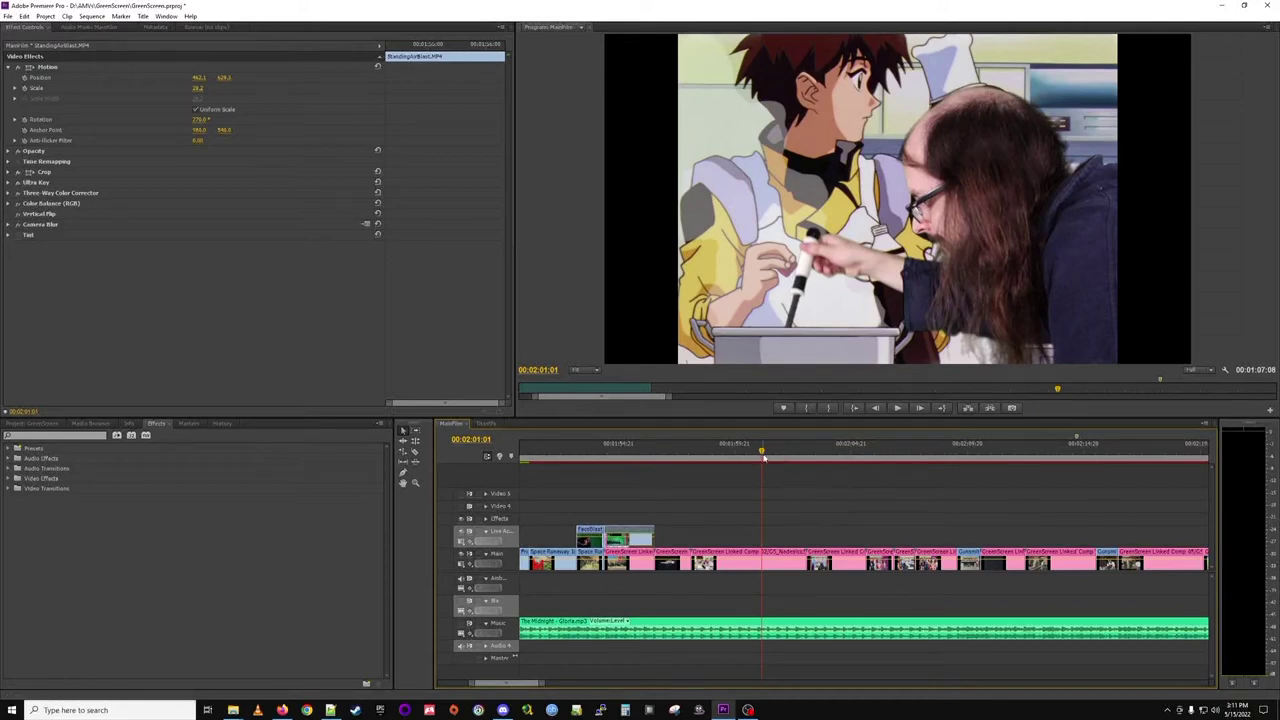
{"action": "left_click_drag", "start_coordinate": [762, 456], "coordinate": [825, 456]}
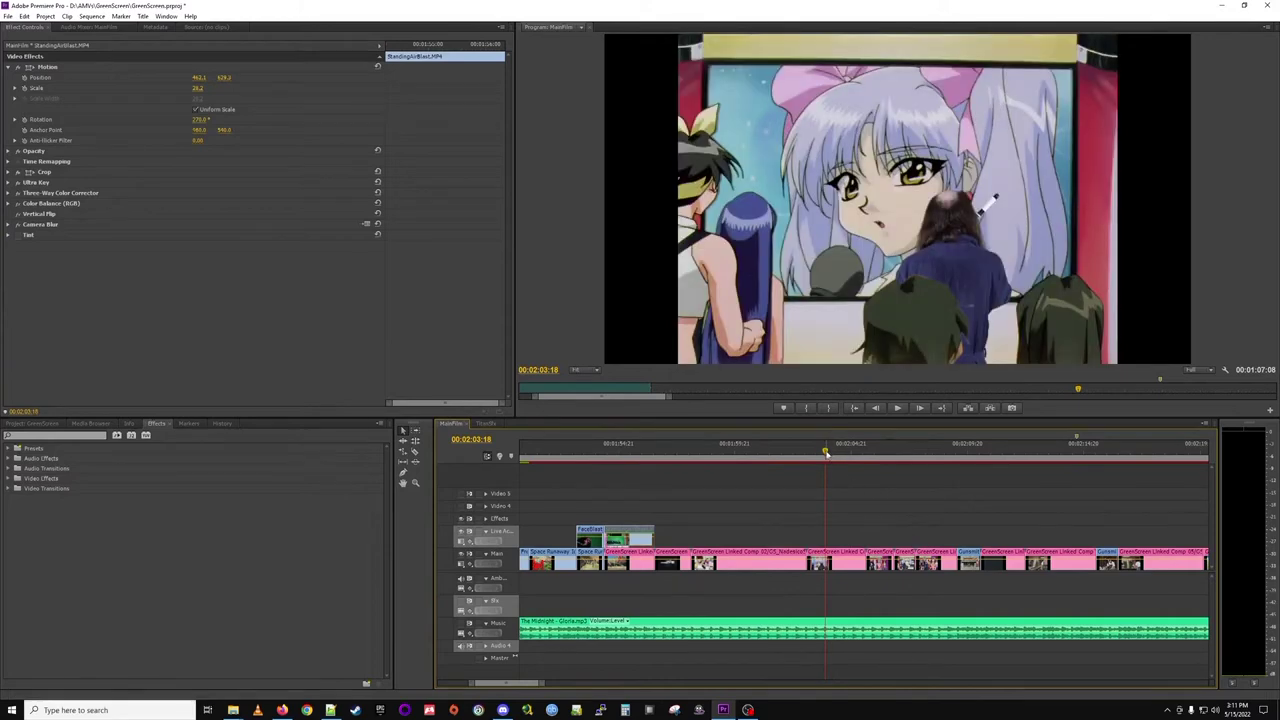
Compare the Nadesico stage composites of the keyed subject holding the ladle beside the girls and facing the blank screen.
{"action": "left_click_drag", "start_coordinate": [825, 452], "coordinate": [878, 451]}
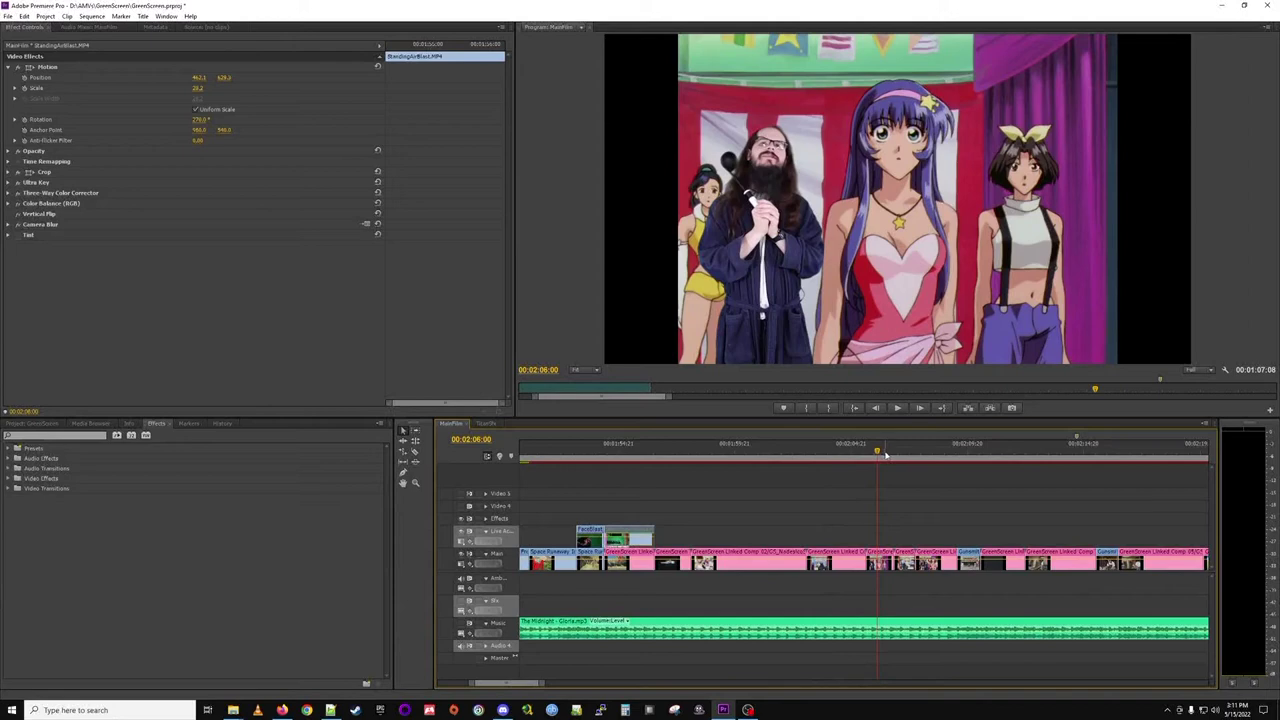
{"action": "left_click_drag", "start_coordinate": [893, 454], "coordinate": [906, 452]}
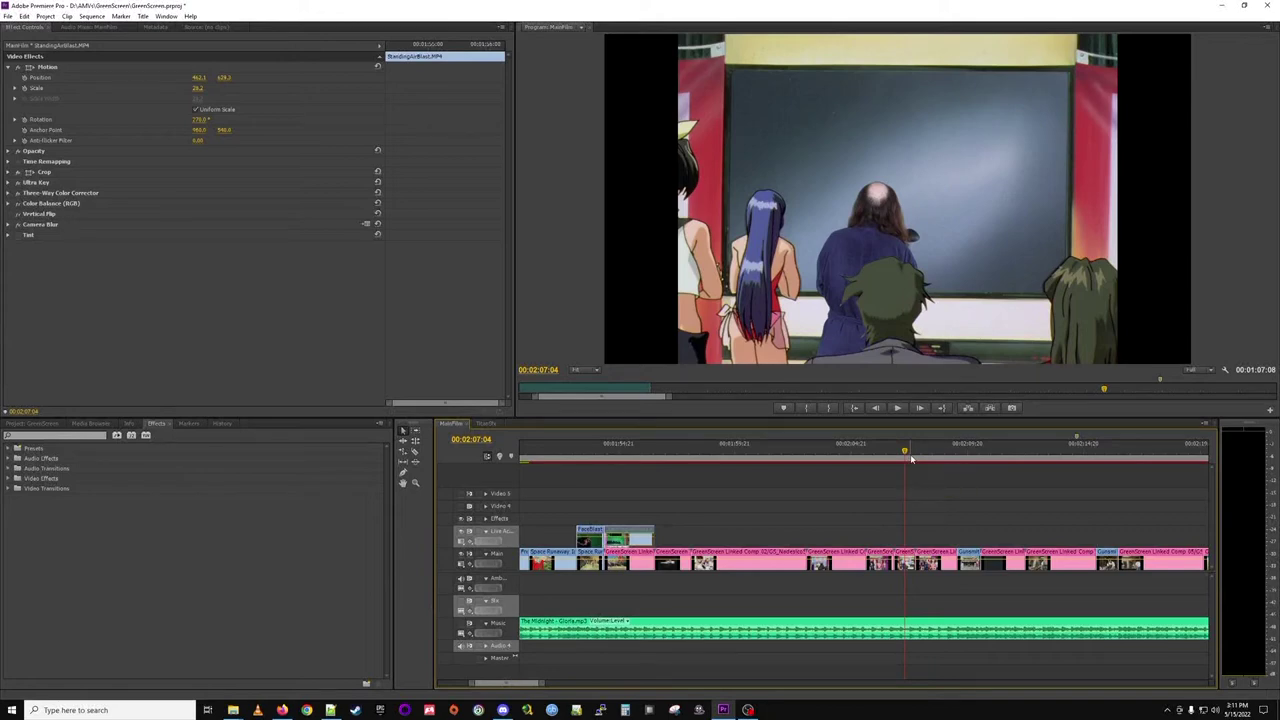
{"action": "left_click_drag", "start_coordinate": [911, 458], "coordinate": [910, 454]}
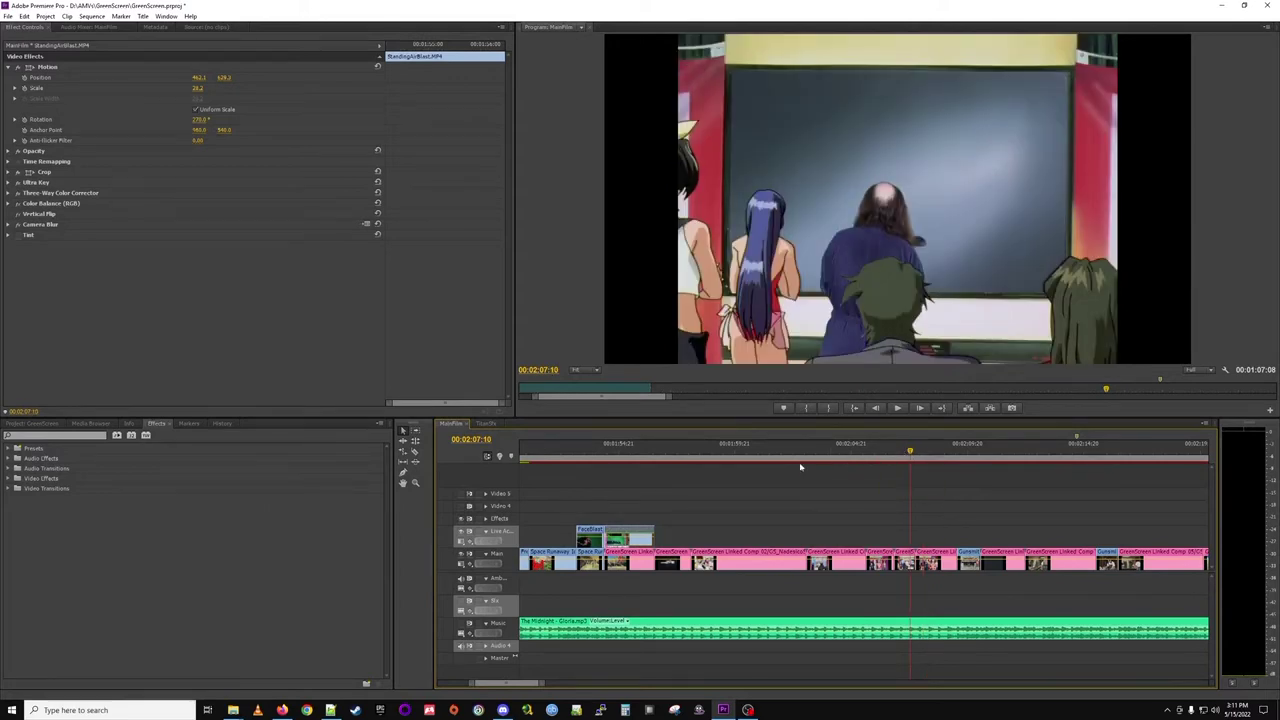
{"action": "left_click", "coordinate": [833, 455]}
{"action": "left_click_drag", "start_coordinate": [833, 453], "coordinate": [878, 451]}
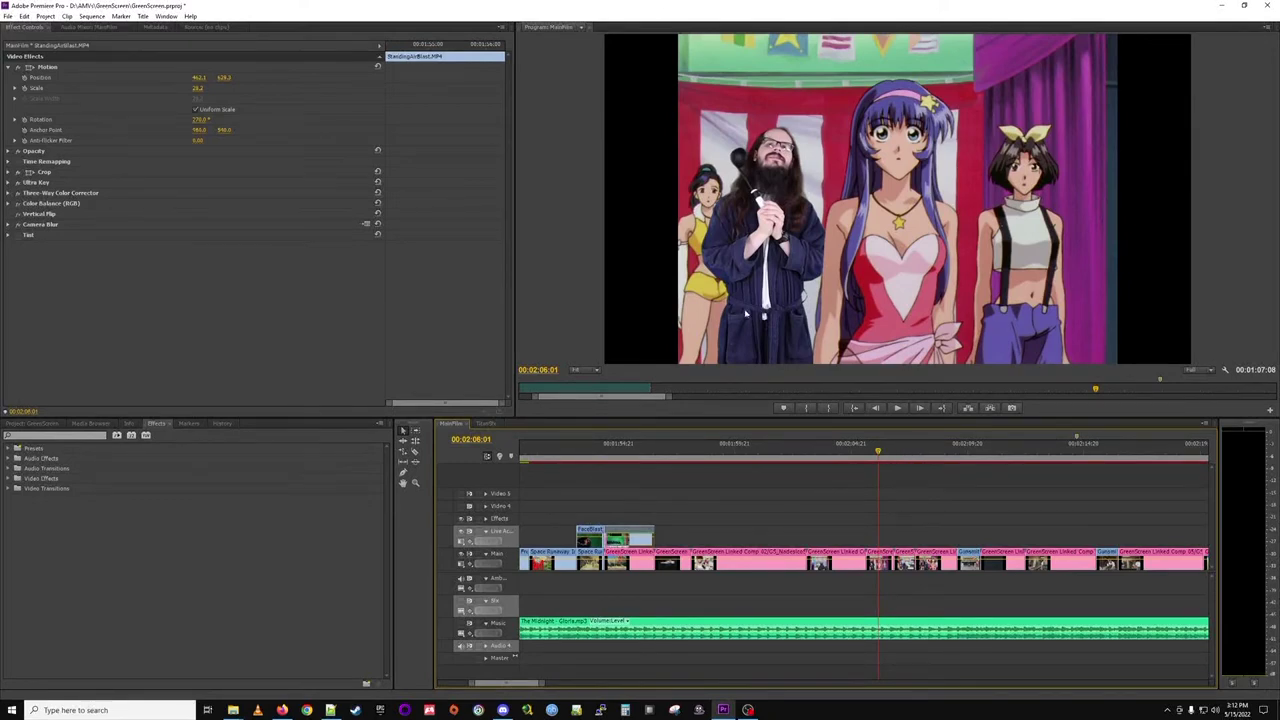
{"action": "left_click_drag", "start_coordinate": [878, 453], "coordinate": [895, 455]}
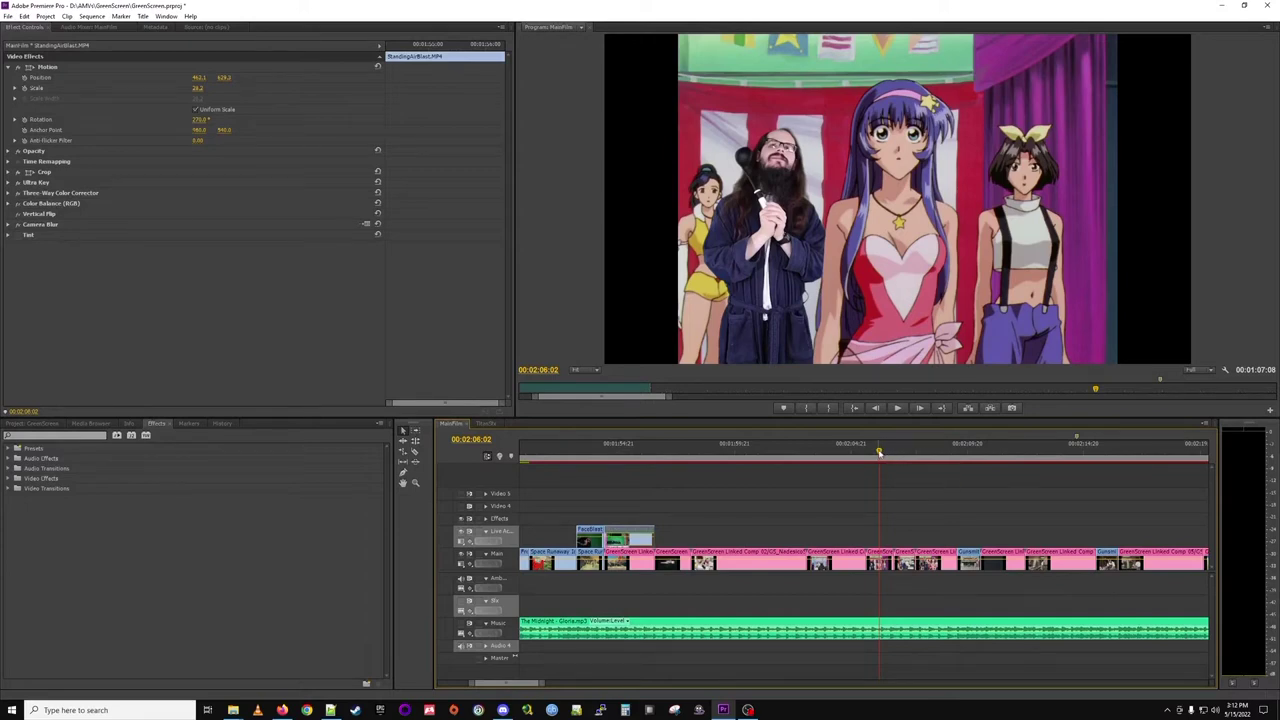
Review the Gunsmith Cats section from the storefront shot through the gun shop composite with the keyed subject holding a rifle.
{"action": "left_click", "coordinate": [945, 452]}
{"action": "left_click_drag", "start_coordinate": [945, 452], "coordinate": [964, 451]}
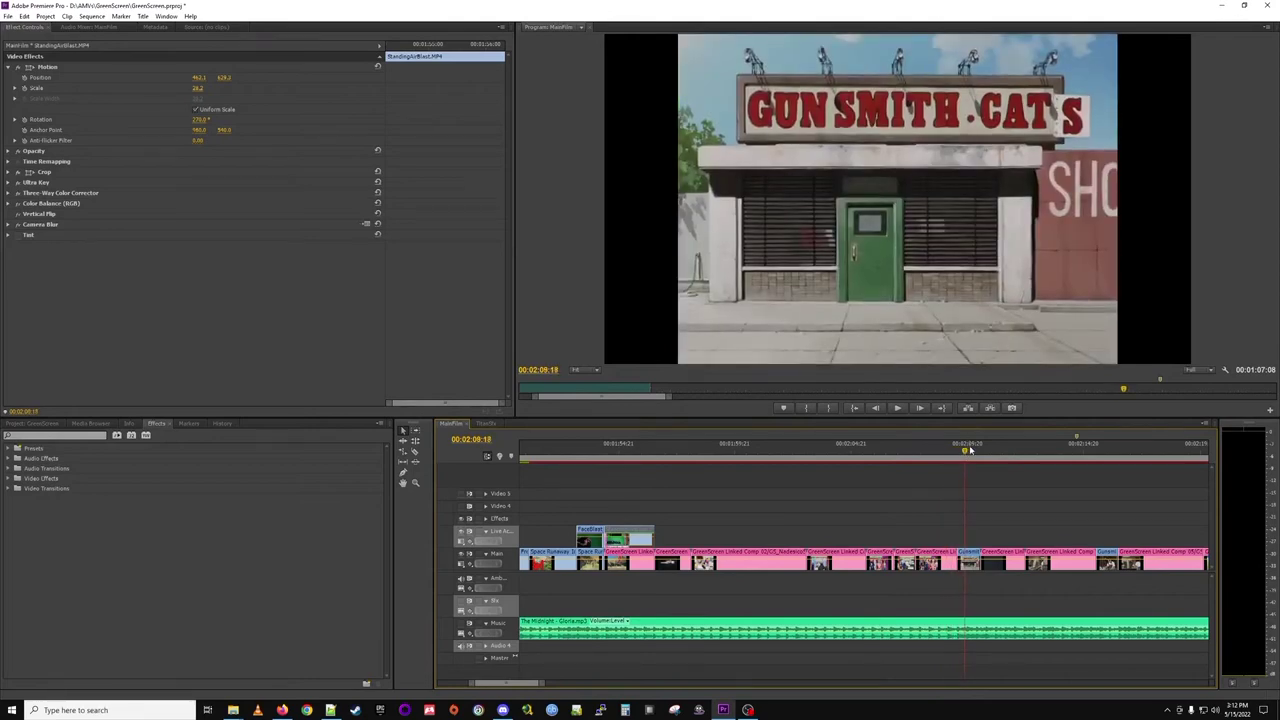
{"action": "left_click_drag", "start_coordinate": [965, 451], "coordinate": [1000, 458]}
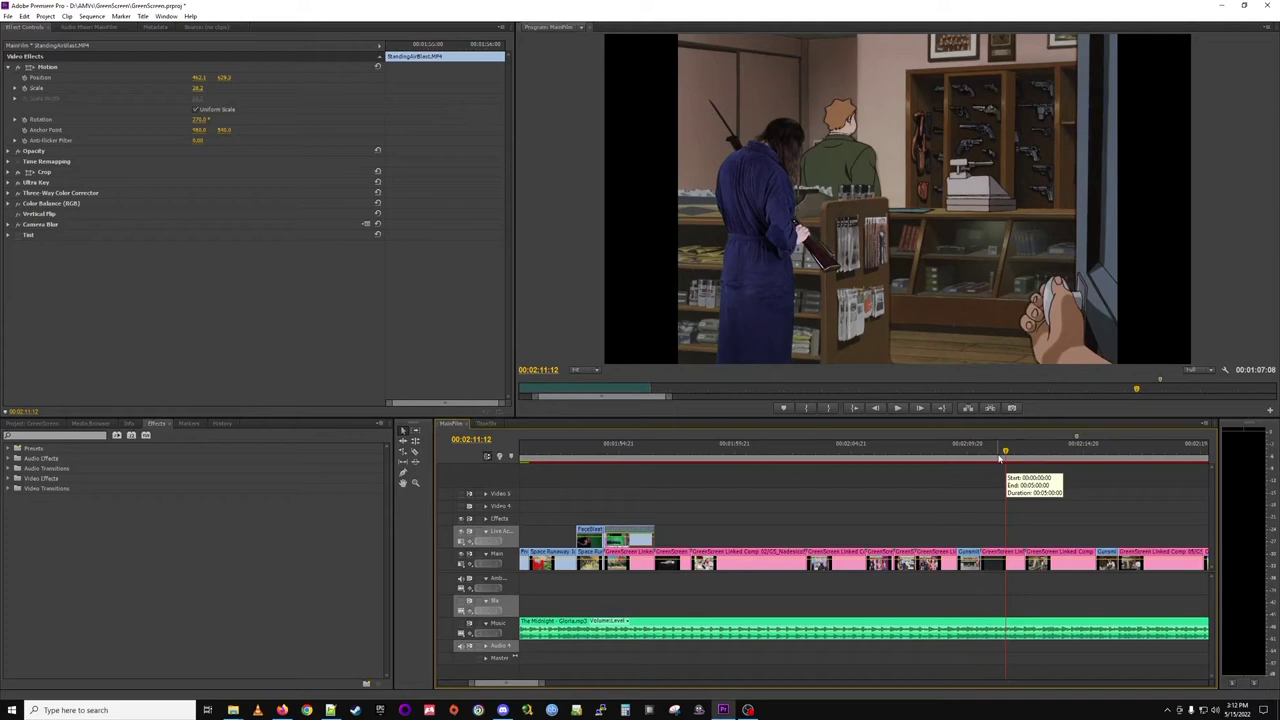
{"action": "left_click_drag", "start_coordinate": [999, 458], "coordinate": [970, 456]}
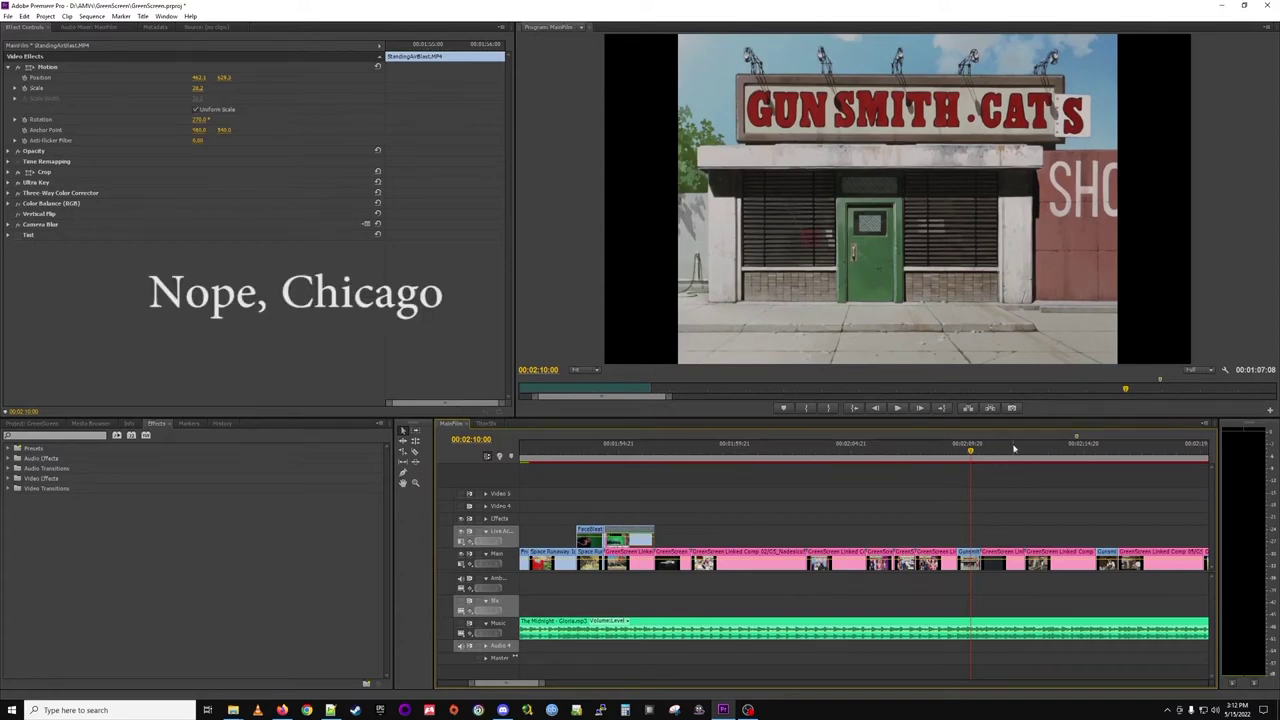
{"action": "left_click", "coordinate": [1018, 453]}
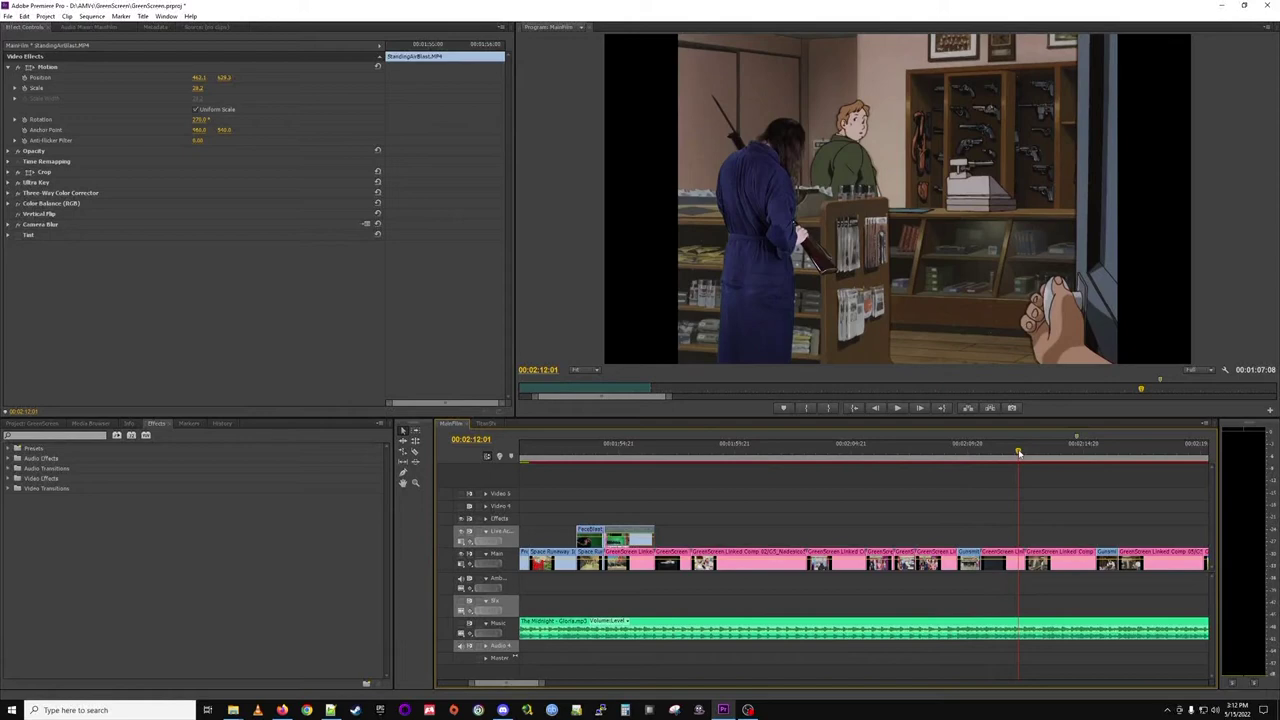
{"action": "left_click_drag", "start_coordinate": [1018, 453], "coordinate": [1019, 451]}
{"action": "left_click_drag", "start_coordinate": [1018, 452], "coordinate": [1032, 455]}
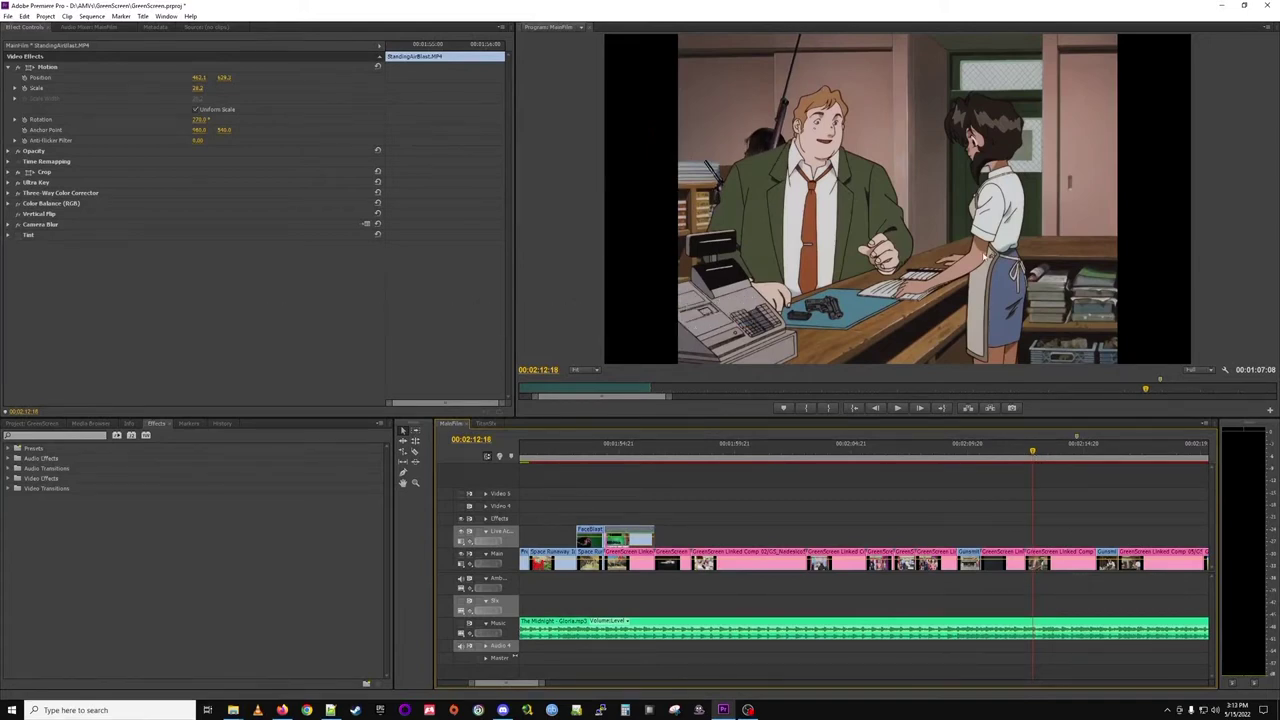
Review the Gunsmith Cats counter shots through the composite of the keyed subject holding rifles behind the man in the green suit.
{"action": "left_click", "coordinate": [1034, 453]}
{"action": "mouse_move", "coordinate": [1034, 453]}
{"action": "left_mouse_down"}
{"action": "mouse_move", "coordinate": [1058, 450]}
{"action": "mouse_move", "coordinate": [1046, 452]}
{"action": "left_mouse_up"}
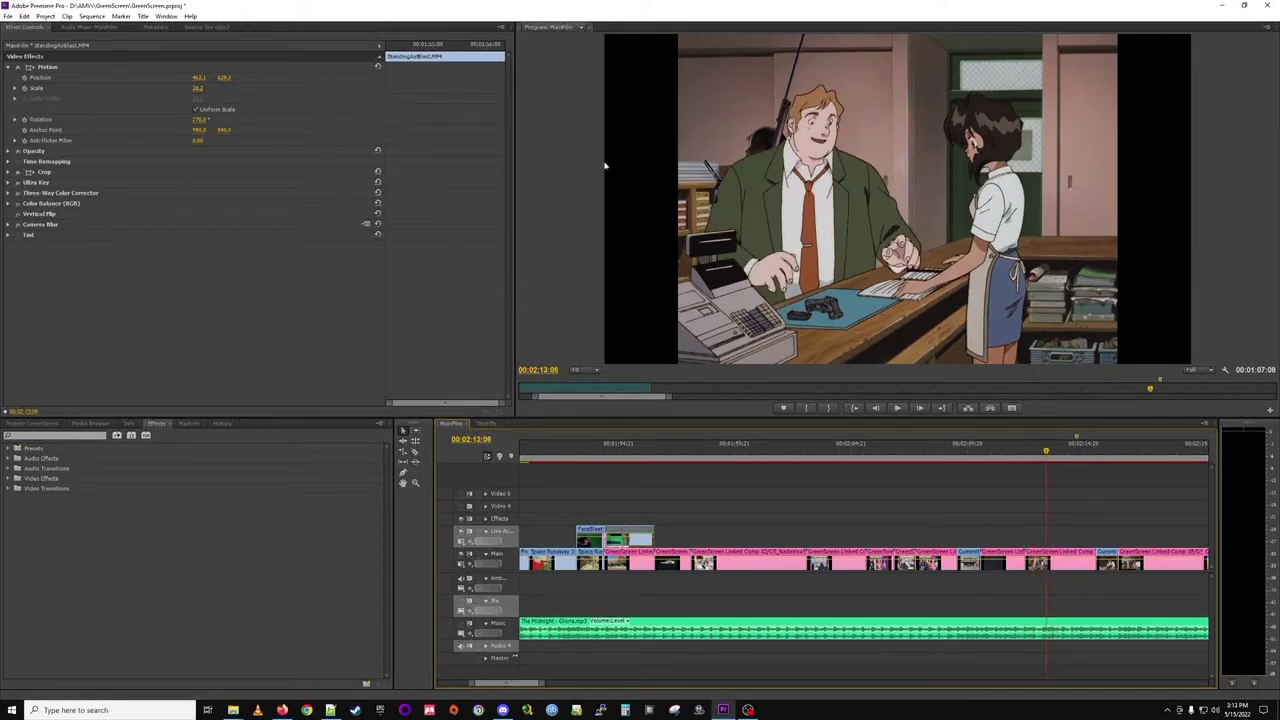
{"action": "left_click", "coordinate": [1099, 447]}
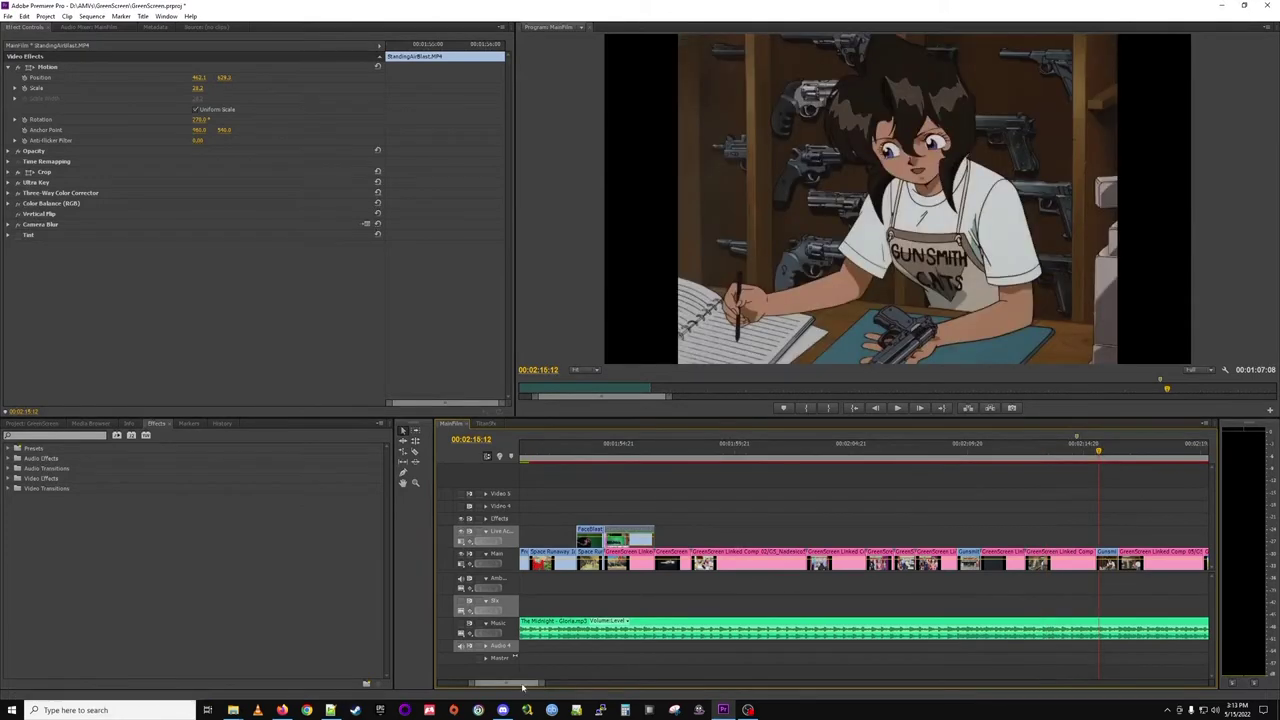
{"action": "scroll", "coordinate": [680, 620], "scroll_direction": "down", "scroll_amount": 5}
{"action": "left_click", "coordinate": [839, 452]}
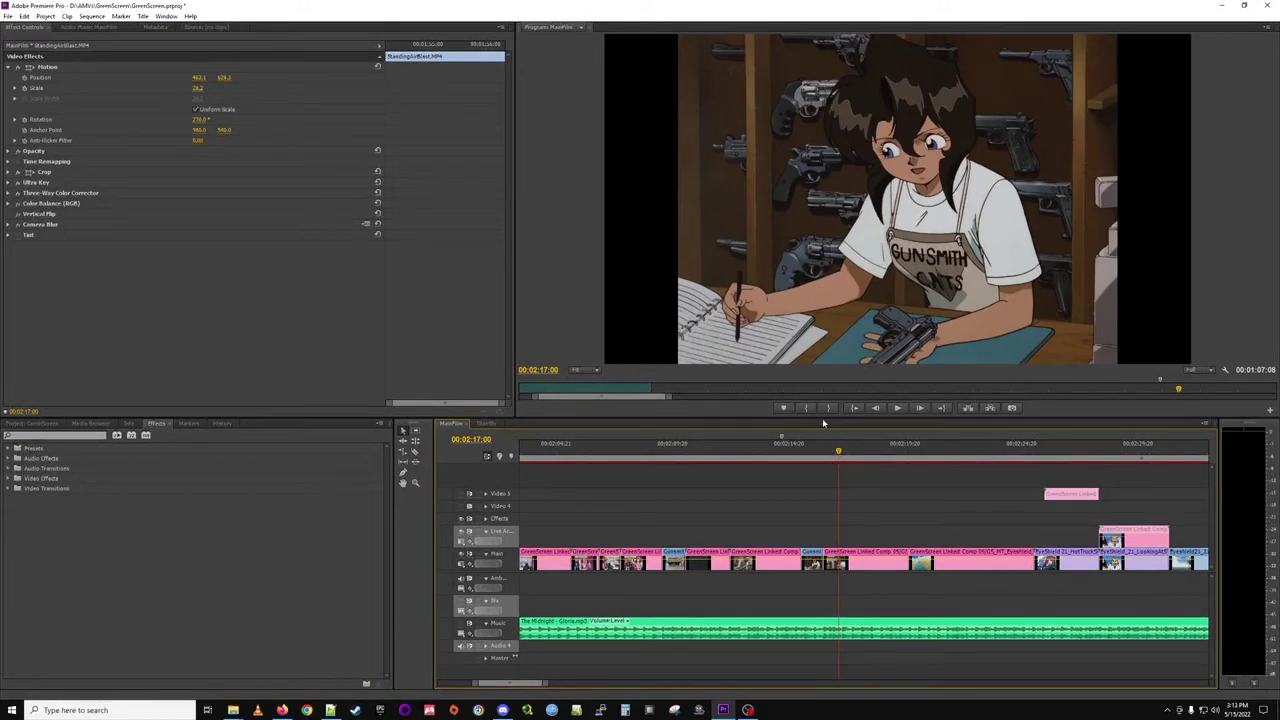
{"action": "left_click", "coordinate": [839, 450]}
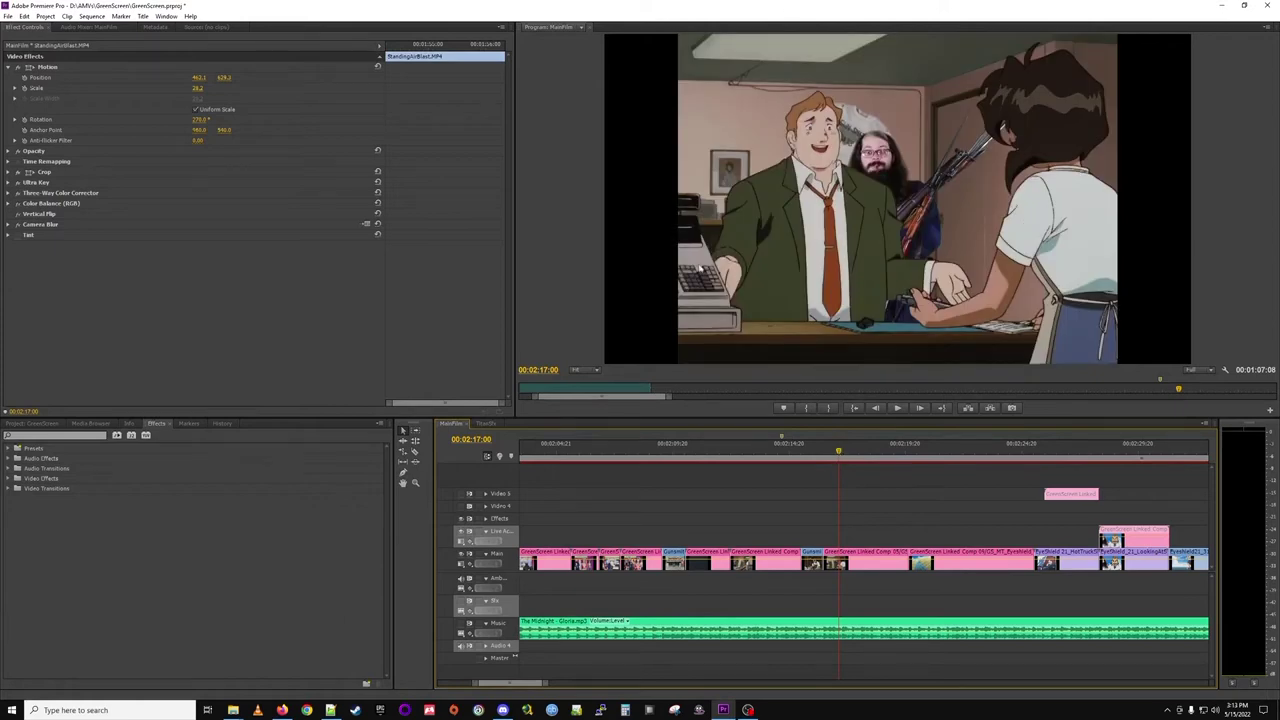
{"action": "left_click", "coordinate": [841, 452]}
{"action": "left_click_drag", "start_coordinate": [841, 452], "coordinate": [897, 462]}
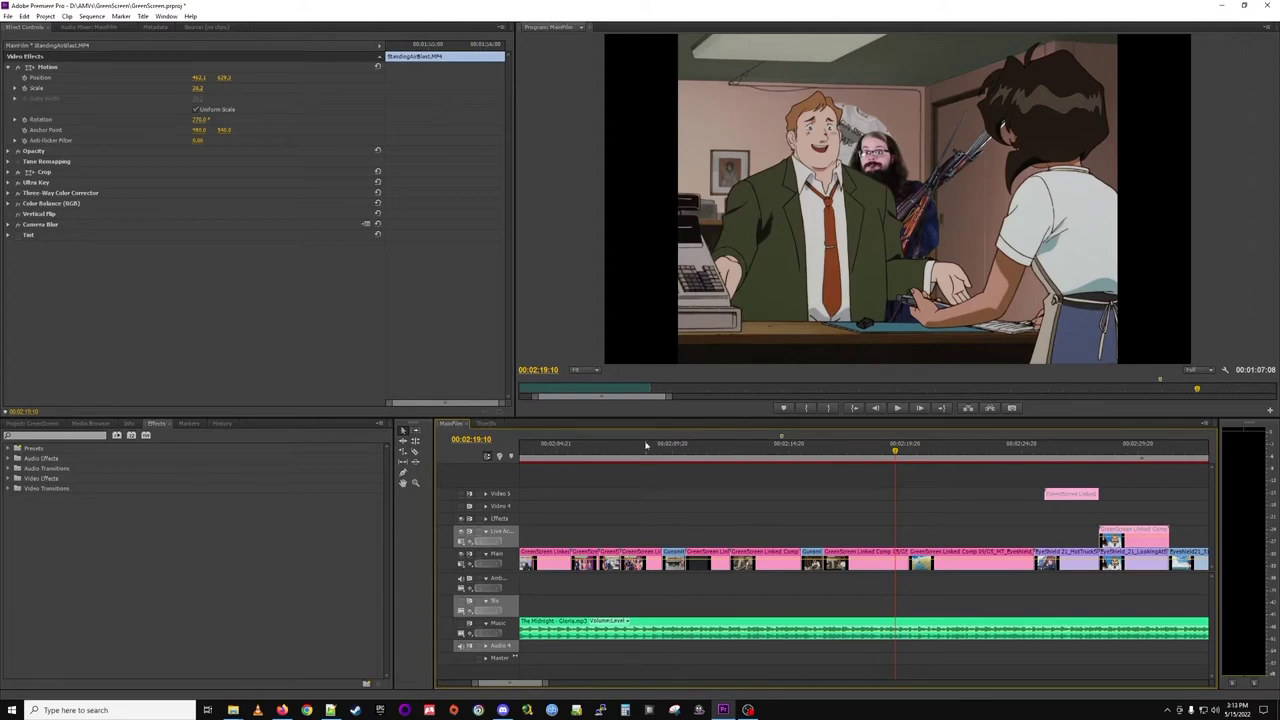
Scrub through the Eyeshield 21 road shot to the overhead view of the truck bed.
{"action": "scroll", "coordinate": [528, 686], "scroll_direction": "right", "scroll_amount": 5}
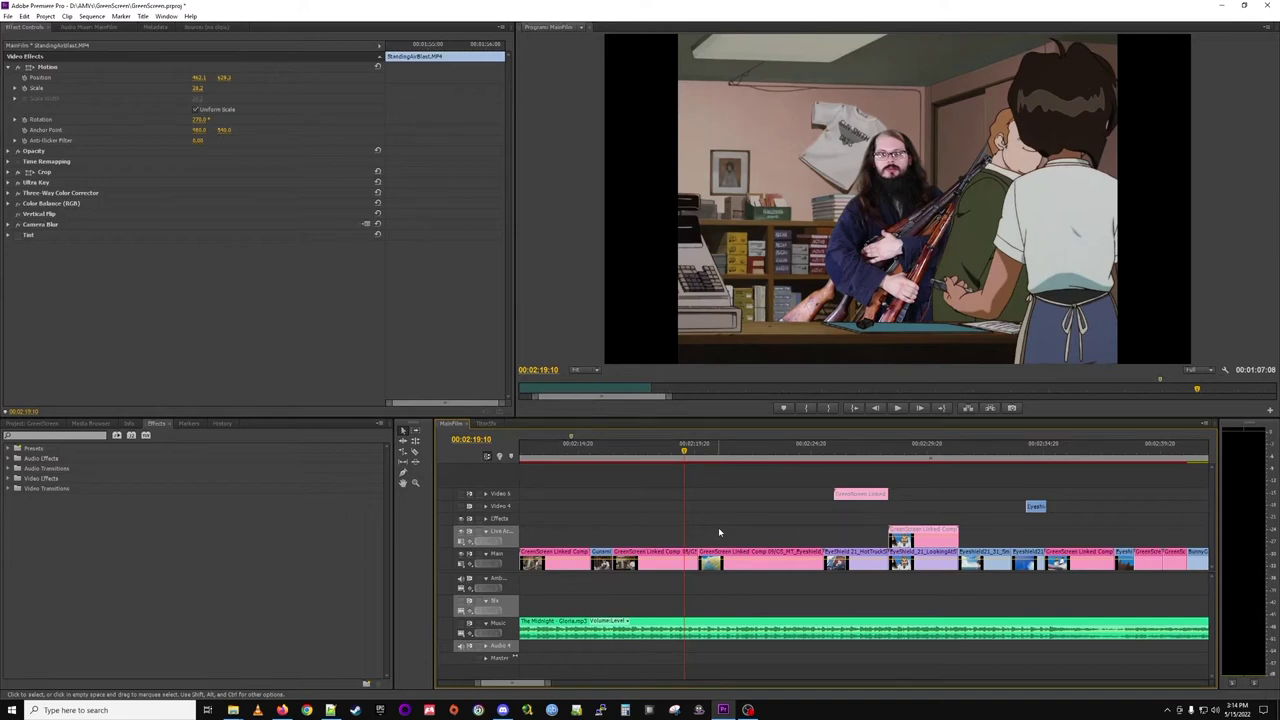
{"action": "left_click", "coordinate": [728, 452]}
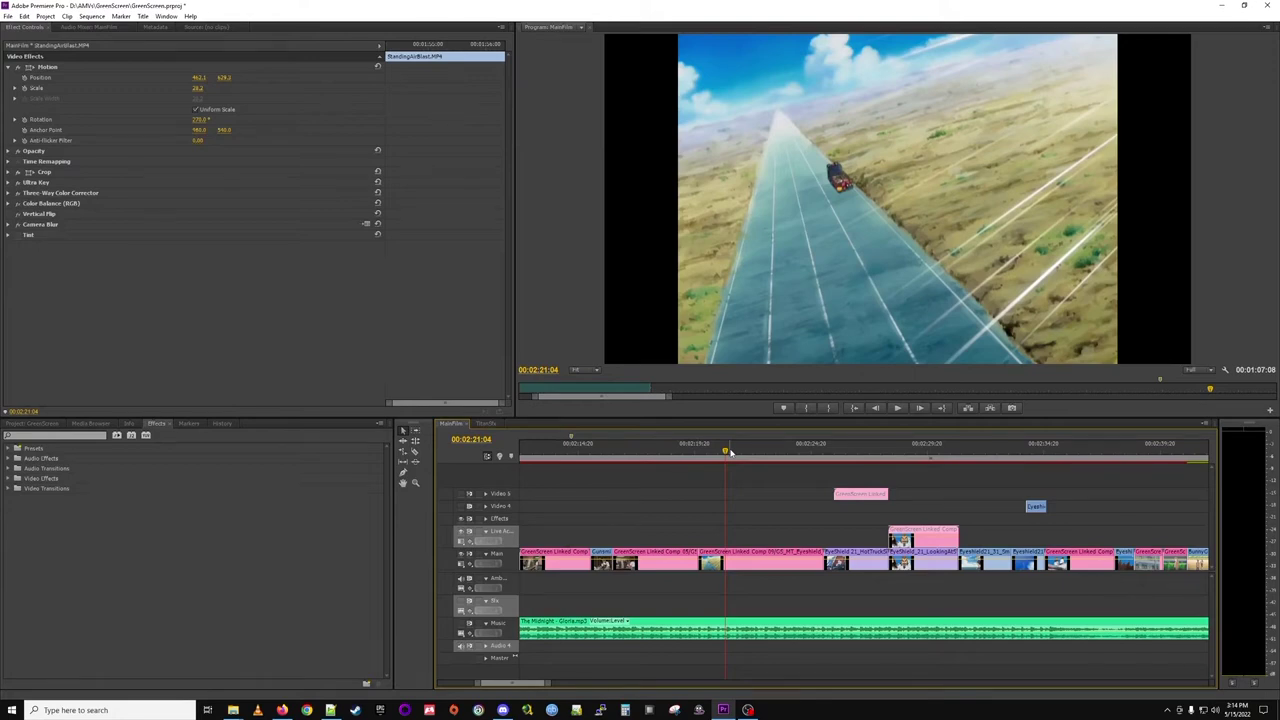
{"action": "left_click_drag", "start_coordinate": [729, 453], "coordinate": [739, 455]}
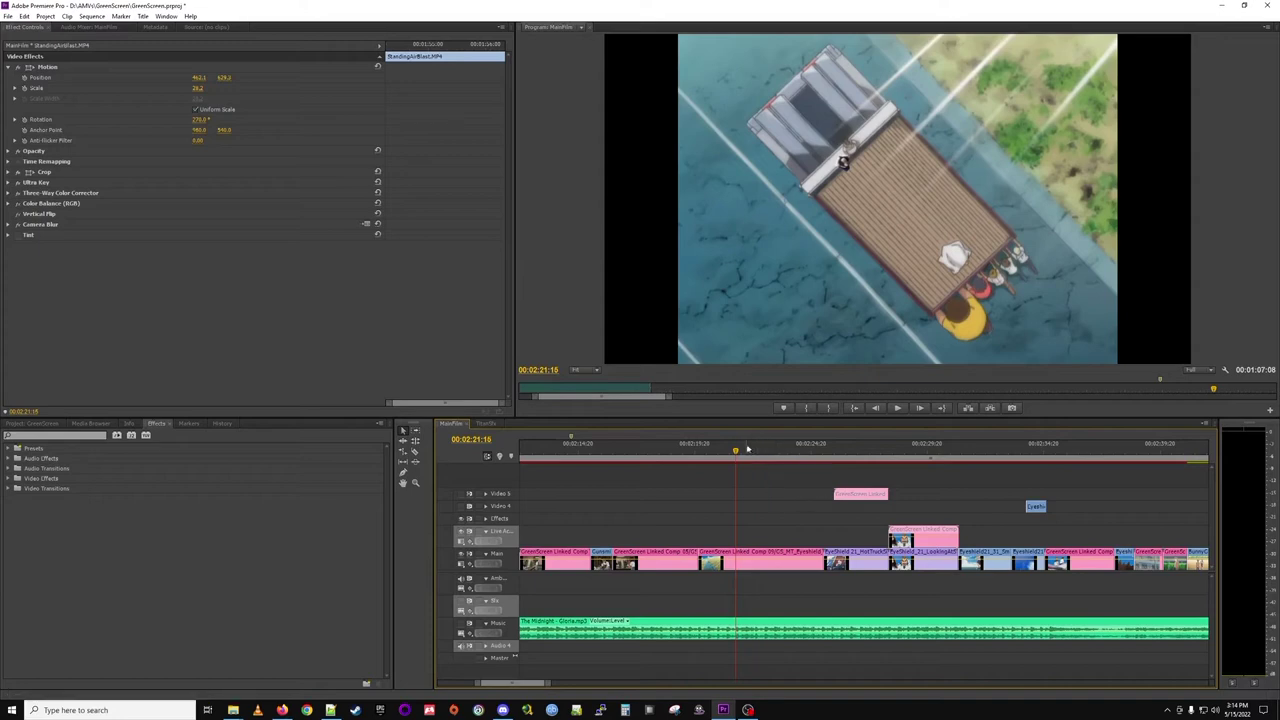
{"action": "left_click_drag", "start_coordinate": [736, 453], "coordinate": [817, 455]}
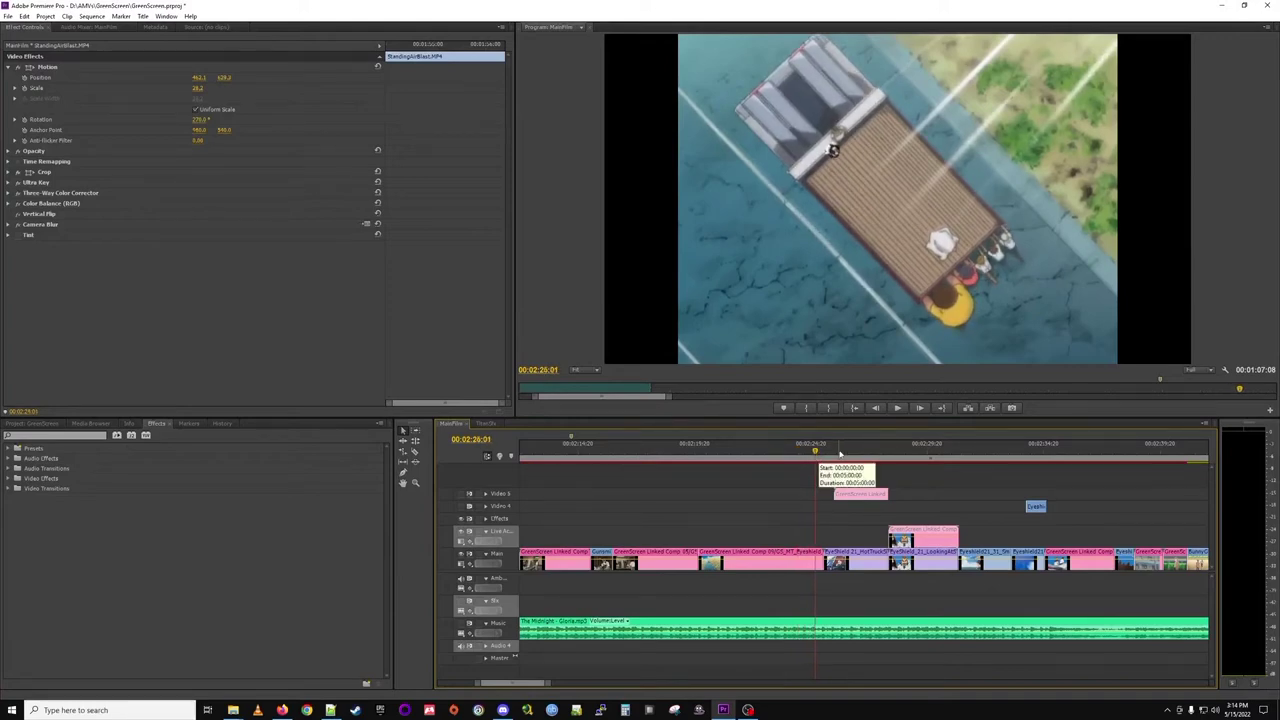
Review the Eyeshield 21 composites of the keyed subject sitting on the truck and looking at the mustached man's flask.
{"action": "left_click", "coordinate": [841, 457]}
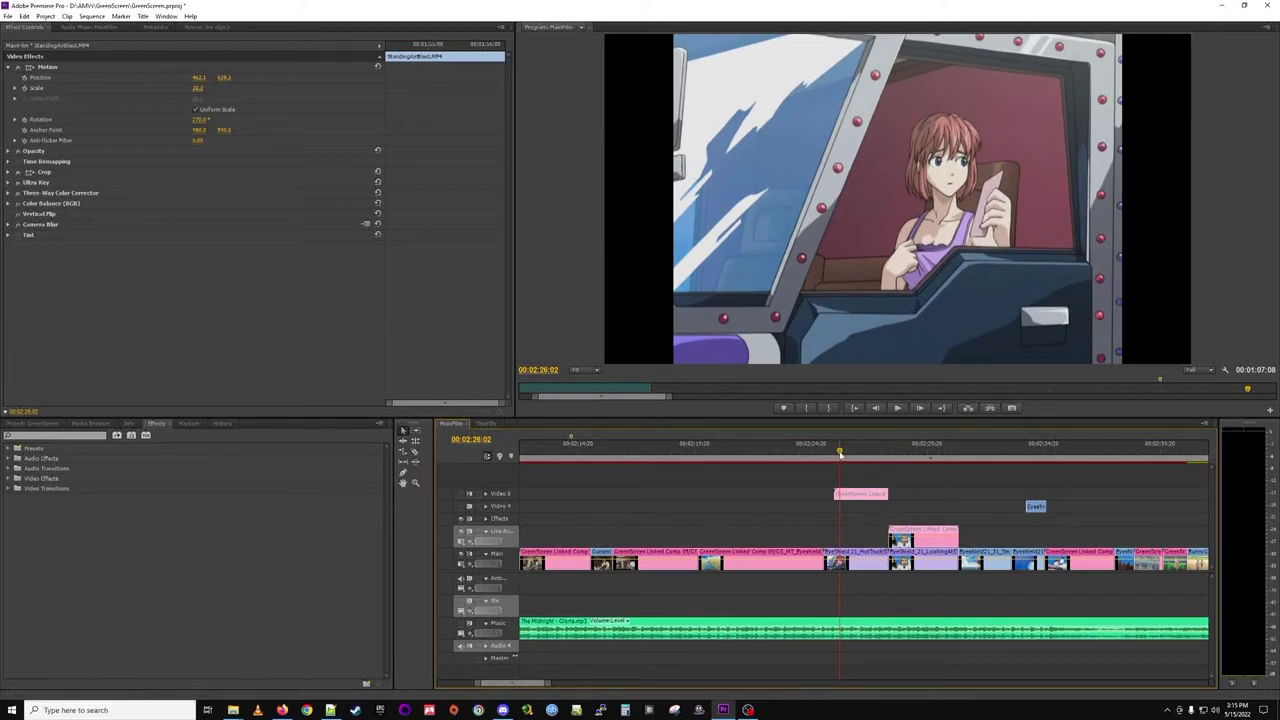
{"action": "left_click_drag", "start_coordinate": [841, 453], "coordinate": [881, 459]}
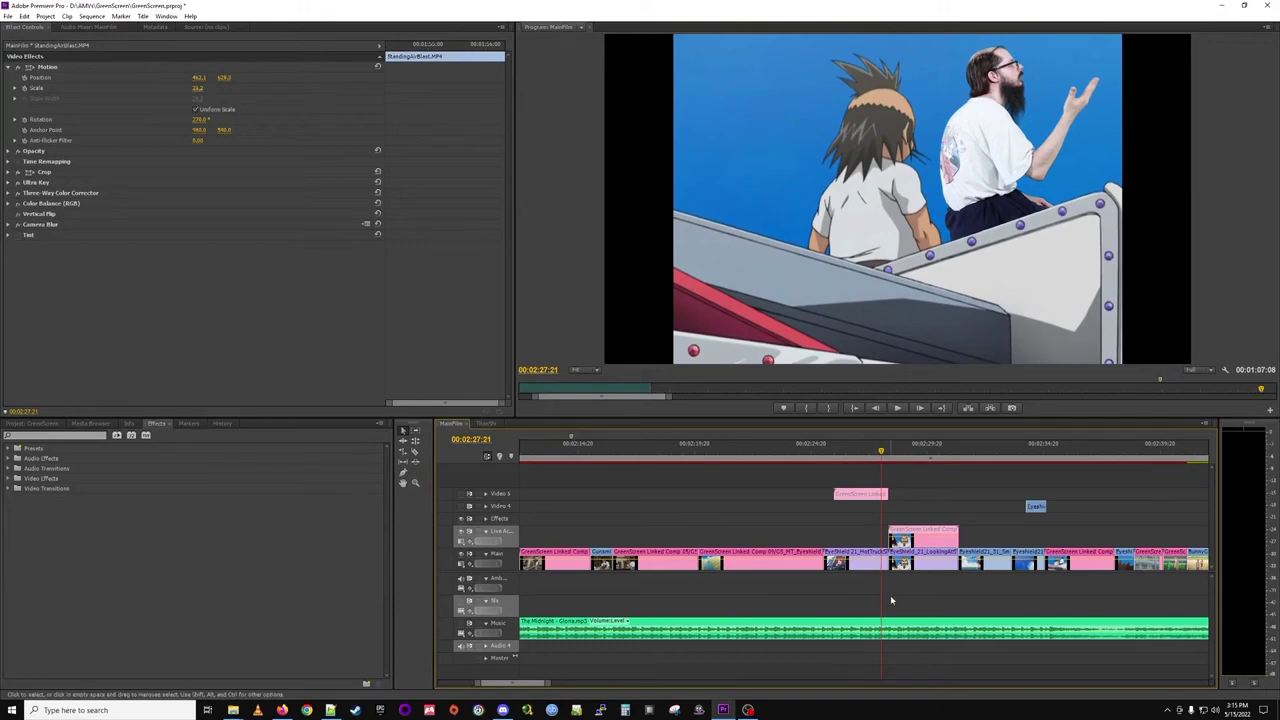
{"action": "left_click", "coordinate": [897, 453]}
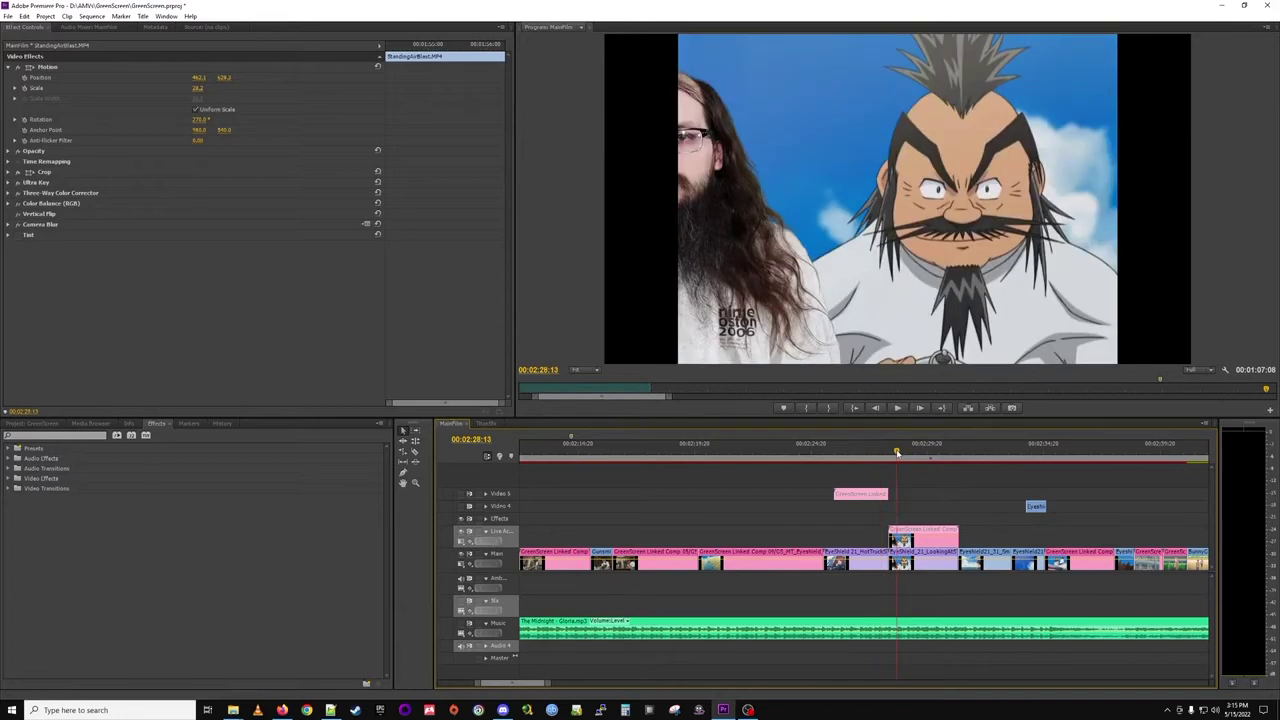
{"action": "left_click_drag", "start_coordinate": [897, 453], "coordinate": [915, 453]}
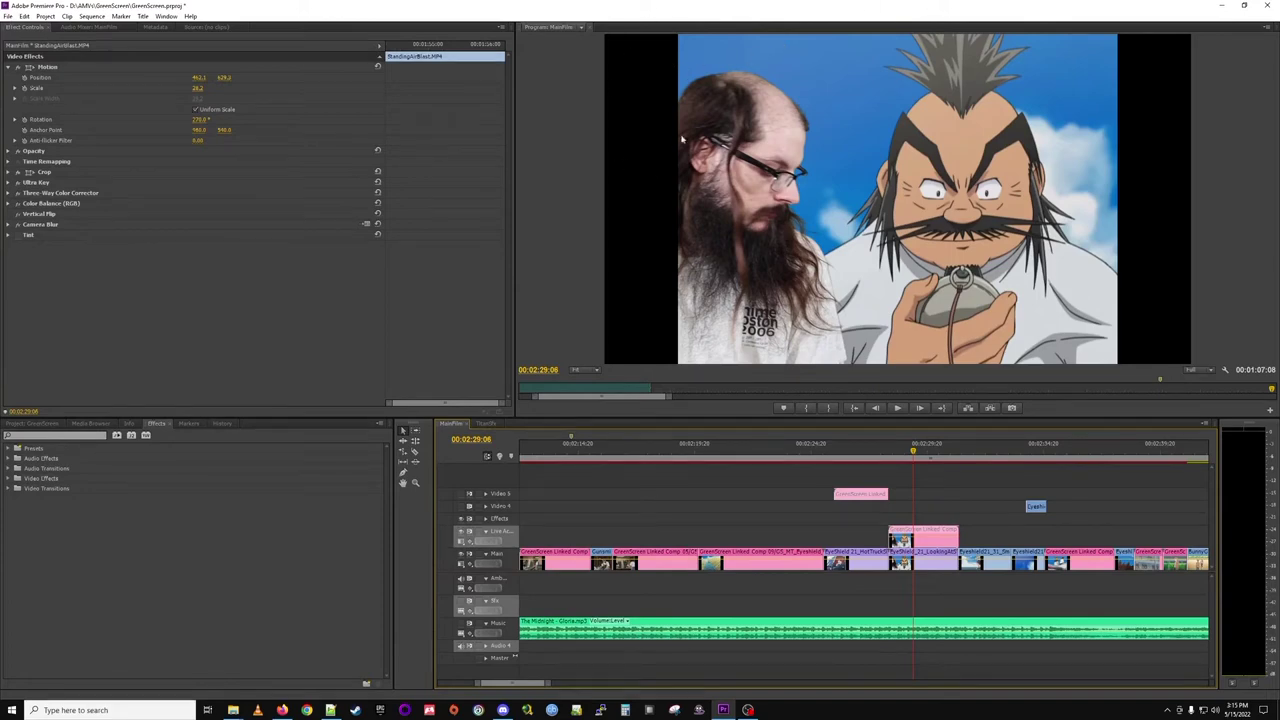
Magnify the Eyeshield 21 close-up composite to inspect the top of the keyed subject's head, and fit the whole frame again.
{"action": "left_click", "coordinate": [585, 370]}
{"action": "left_click", "coordinate": [597, 451]}
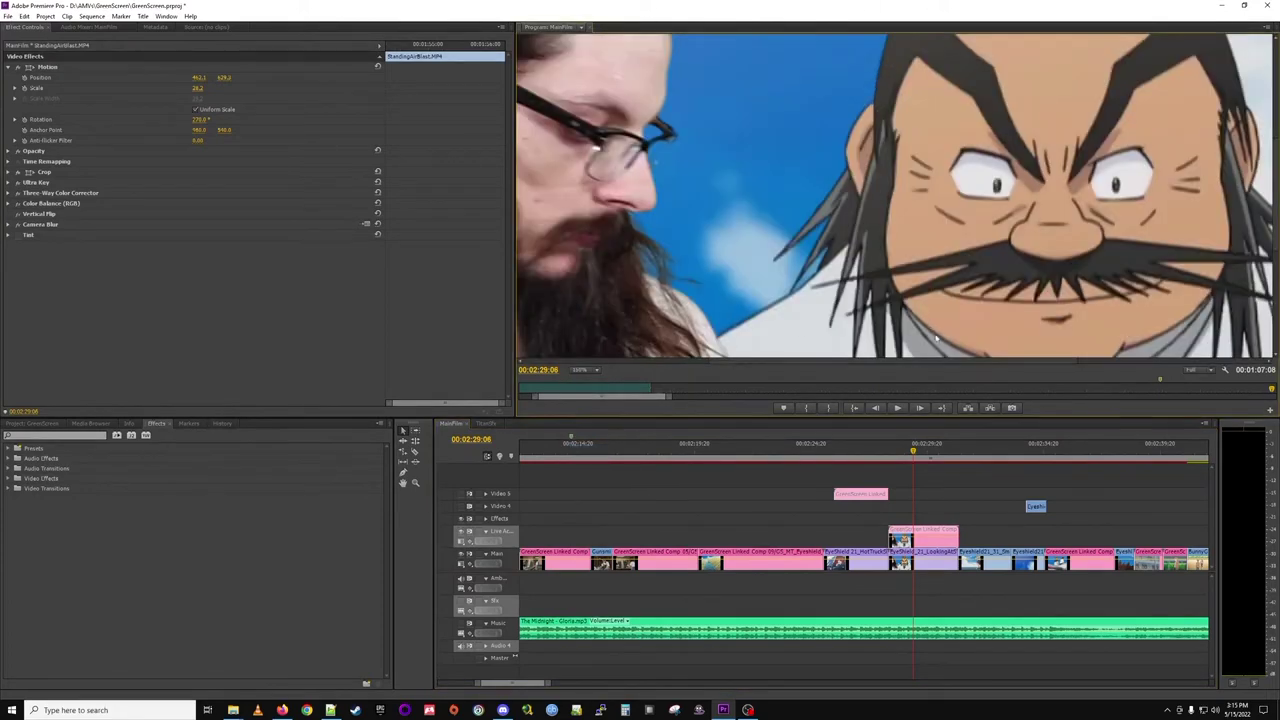
{"action": "scroll", "coordinate": [1004, 366], "scroll_direction": "left", "scroll_amount": 3}
{"action": "scroll", "coordinate": [702, 70], "scroll_direction": "up", "scroll_amount": 5}
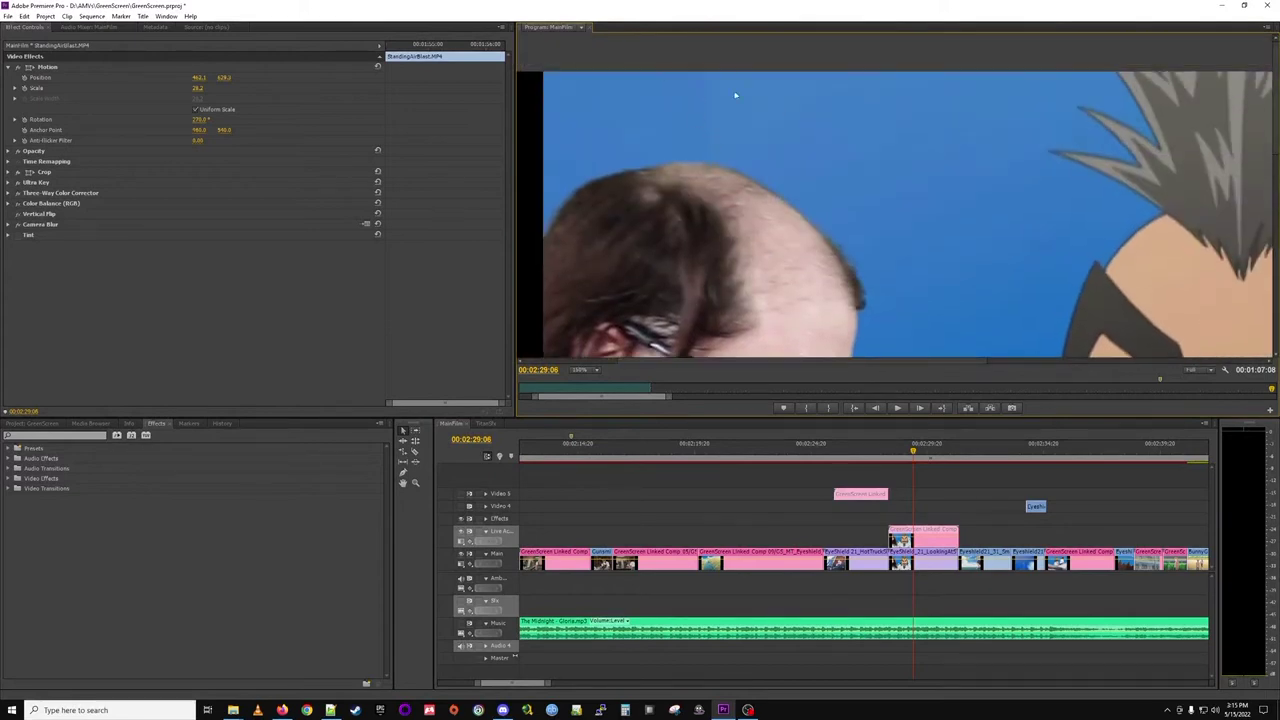
{"action": "left_click", "coordinate": [586, 369]}
{"action": "left_click", "coordinate": [590, 377]}
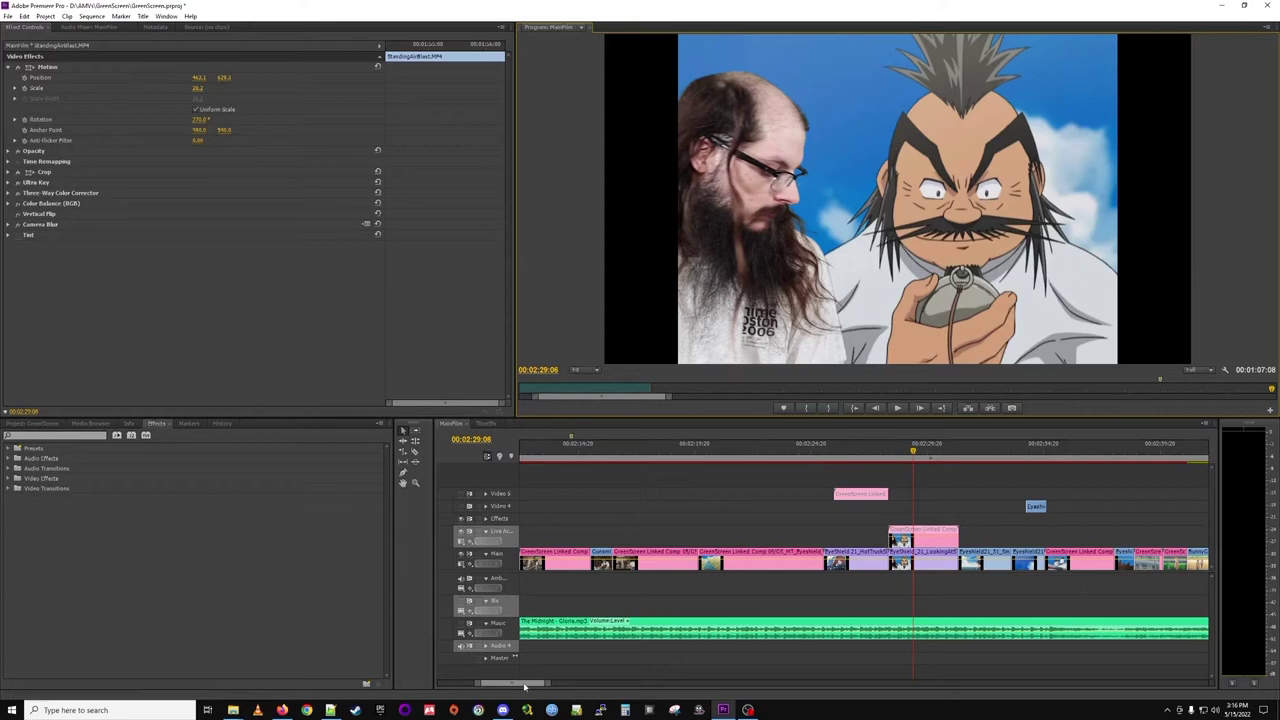
Scrub ahead to the second Eyeshield 21 truck composite and compare frames of the keyed subject raising his hand to his head.
{"action": "scroll", "coordinate": [524, 686], "scroll_direction": "right", "scroll_amount": 5}
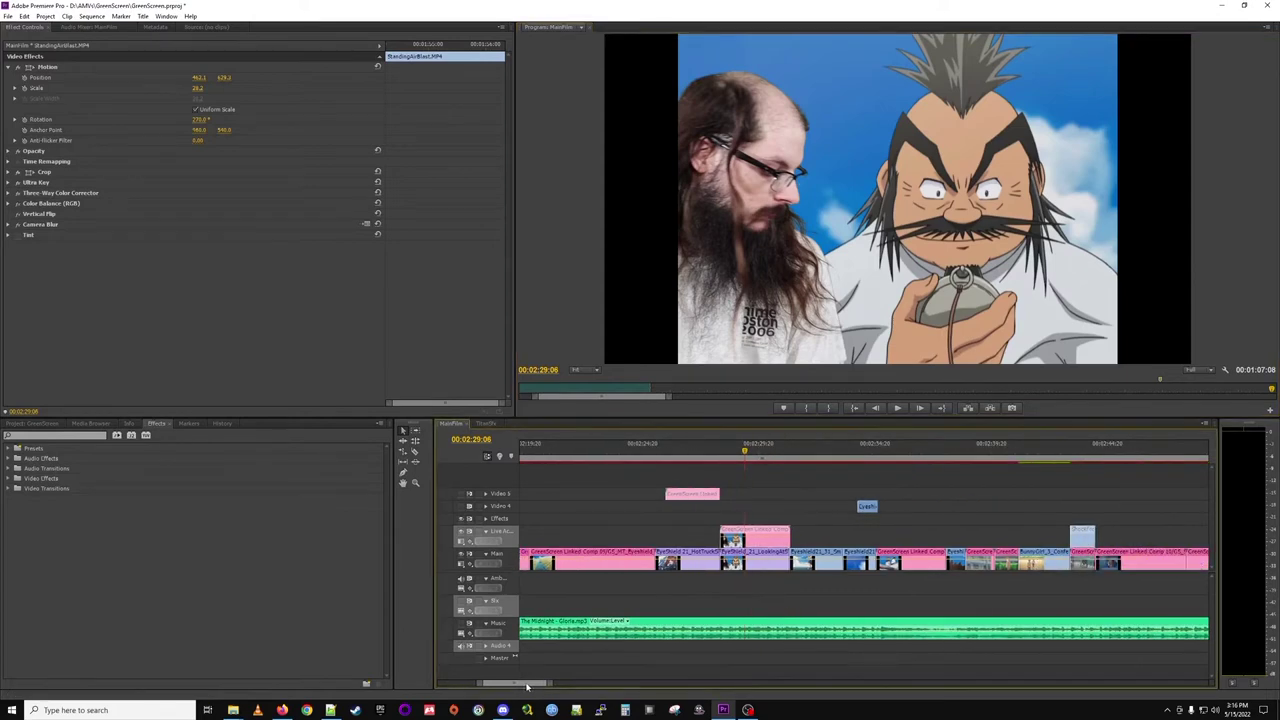
{"action": "scroll", "coordinate": [527, 686], "scroll_direction": "right", "scroll_amount": 2}
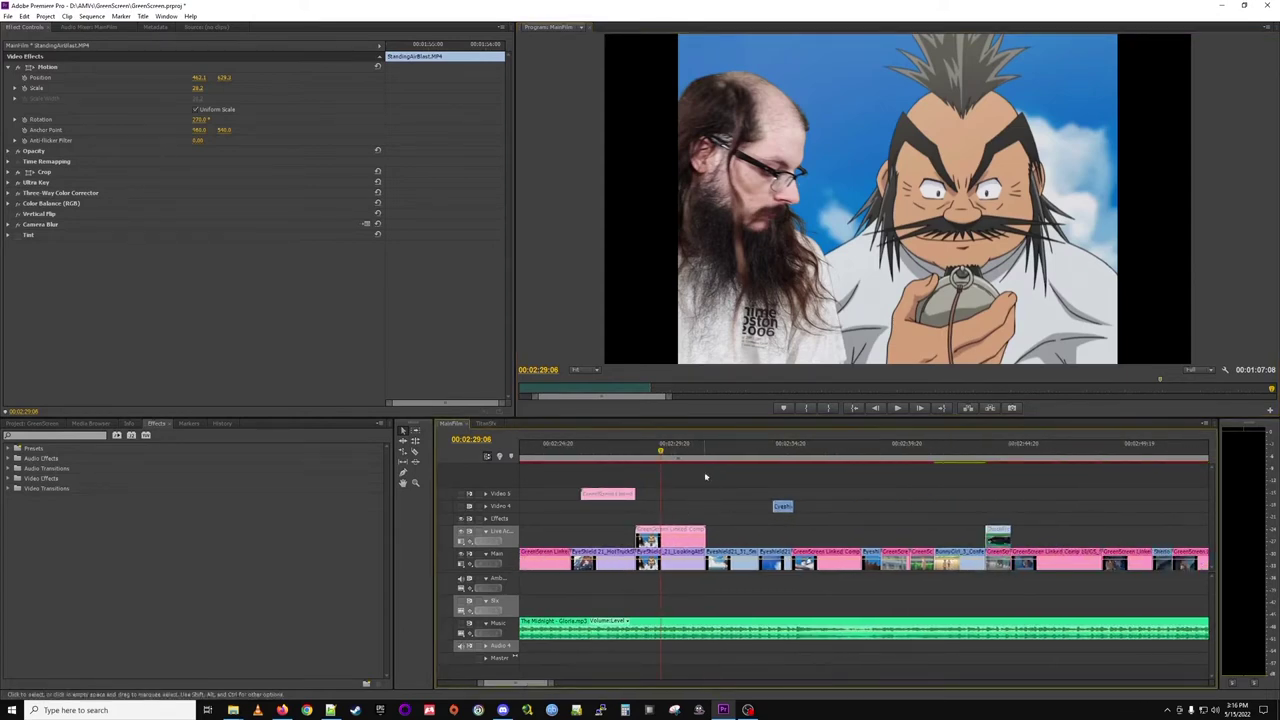
{"action": "left_click_drag", "start_coordinate": [715, 453], "coordinate": [829, 454]}
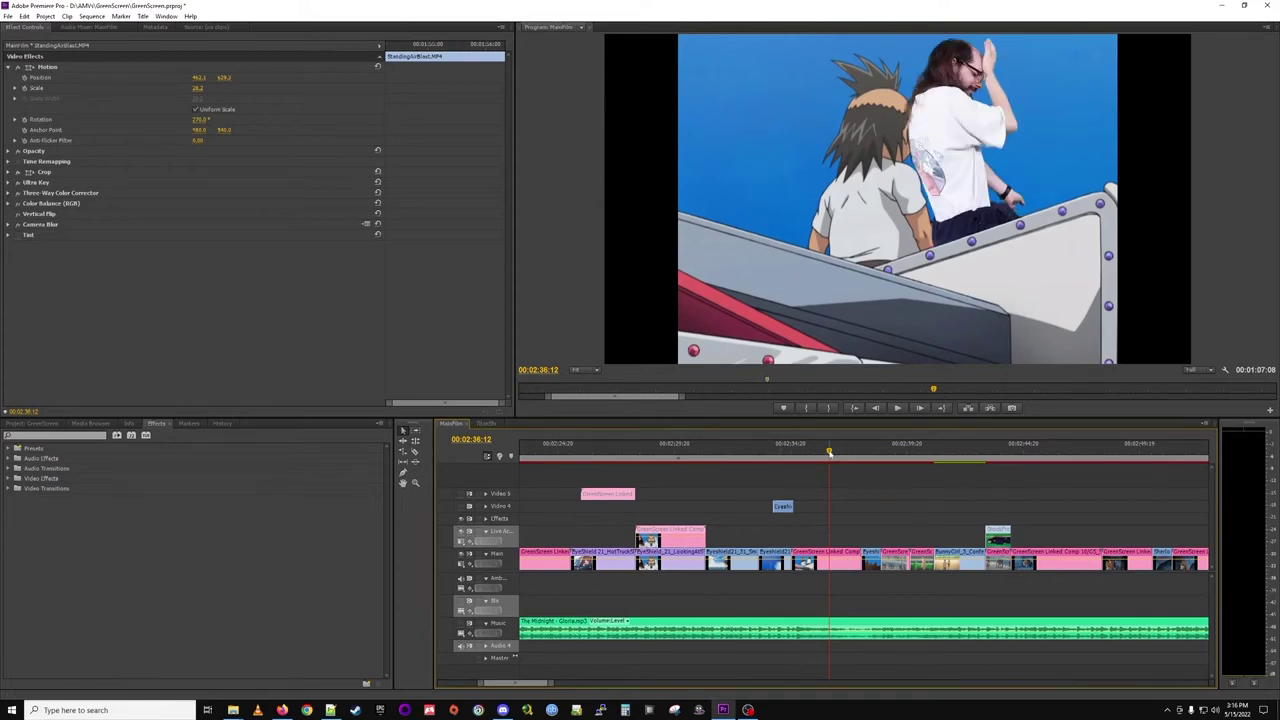
{"action": "left_click_drag", "start_coordinate": [829, 454], "coordinate": [824, 454]}
{"action": "left_click_drag", "start_coordinate": [821, 451], "coordinate": [812, 452]}
Examine the end of the Eyeshield 21 truck composite and go frame by frame through the close-up of the smiling brown-haired boy.
{"action": "left_click", "coordinate": [855, 452]}
{"action": "left_click_drag", "start_coordinate": [855, 452], "coordinate": [852, 452]}
{"action": "left_click", "coordinate": [866, 454]}
{"action": "key", "text": "Right"}
{"action": "key", "text": "Right"}
{"action": "key", "text": "Right"}
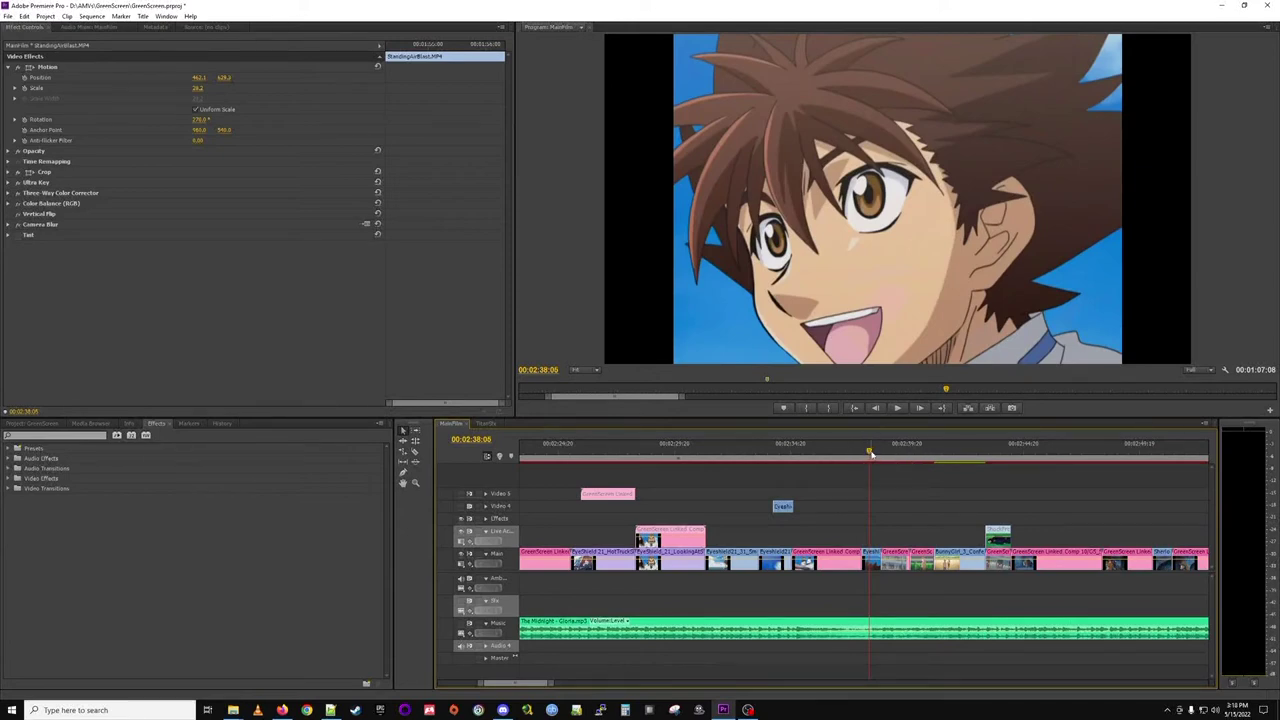
{"action": "left_click_drag", "start_coordinate": [870, 453], "coordinate": [878, 456]}
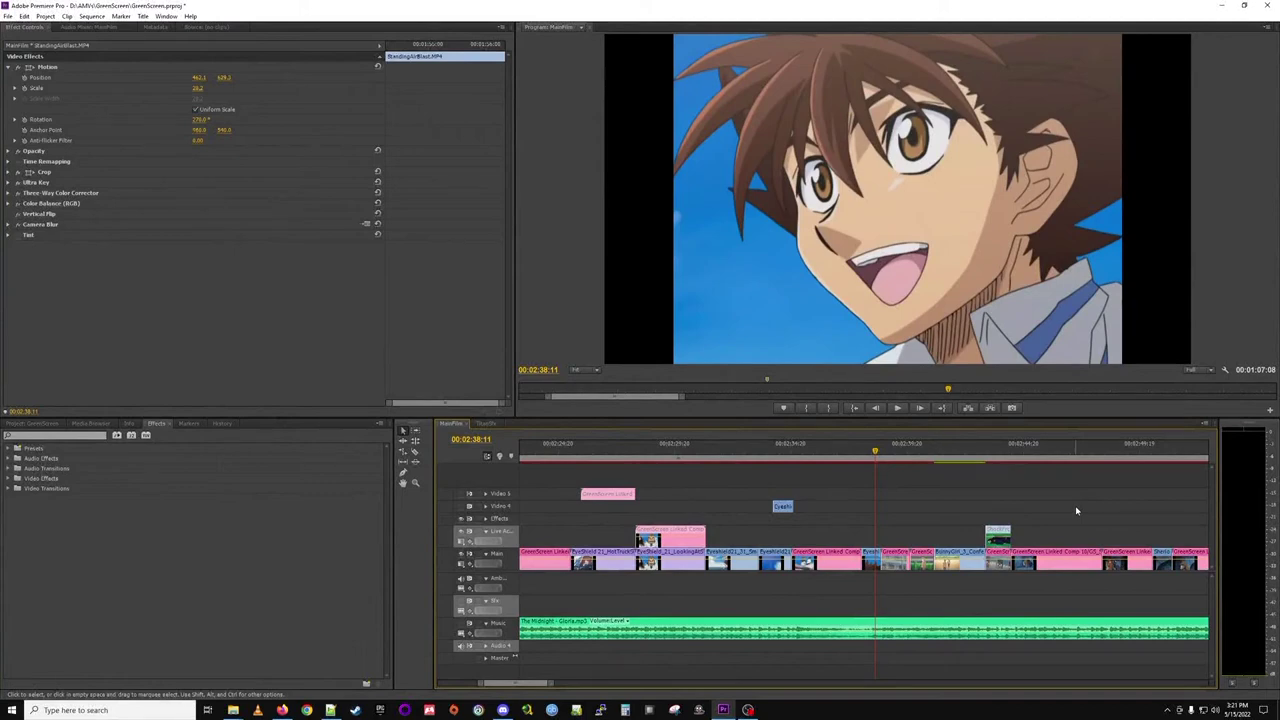
Go to the school building window shot and look up its Bunny Girl entry in the Clips.txt notes in Notepad++.
{"action": "left_click", "coordinate": [894, 454]}
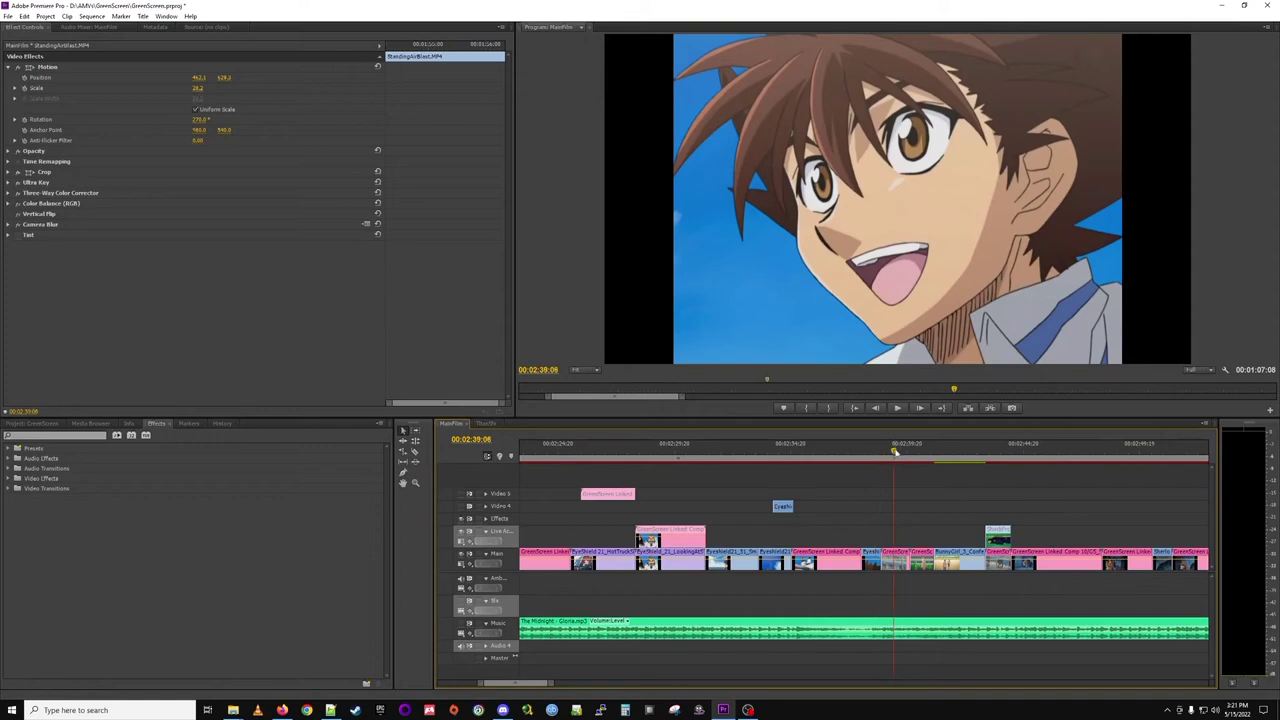
{"action": "left_click", "coordinate": [331, 710]}
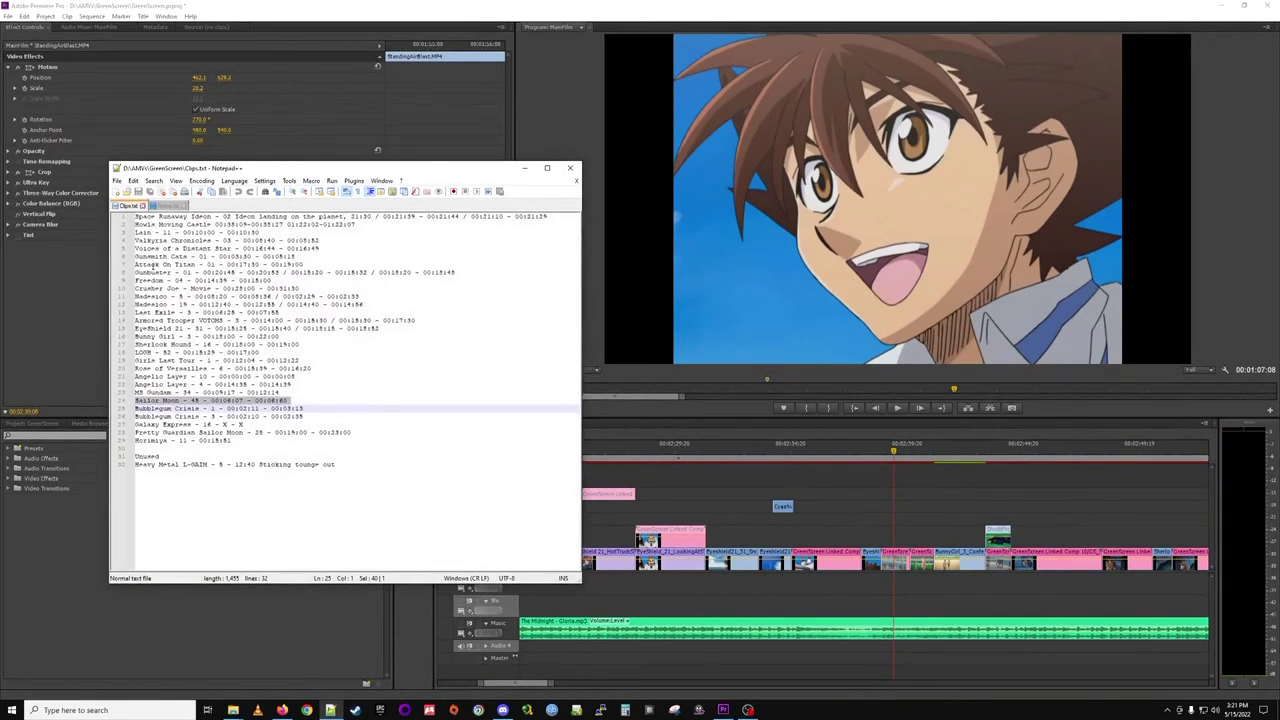
{"action": "triple_click", "coordinate": [156, 338]}
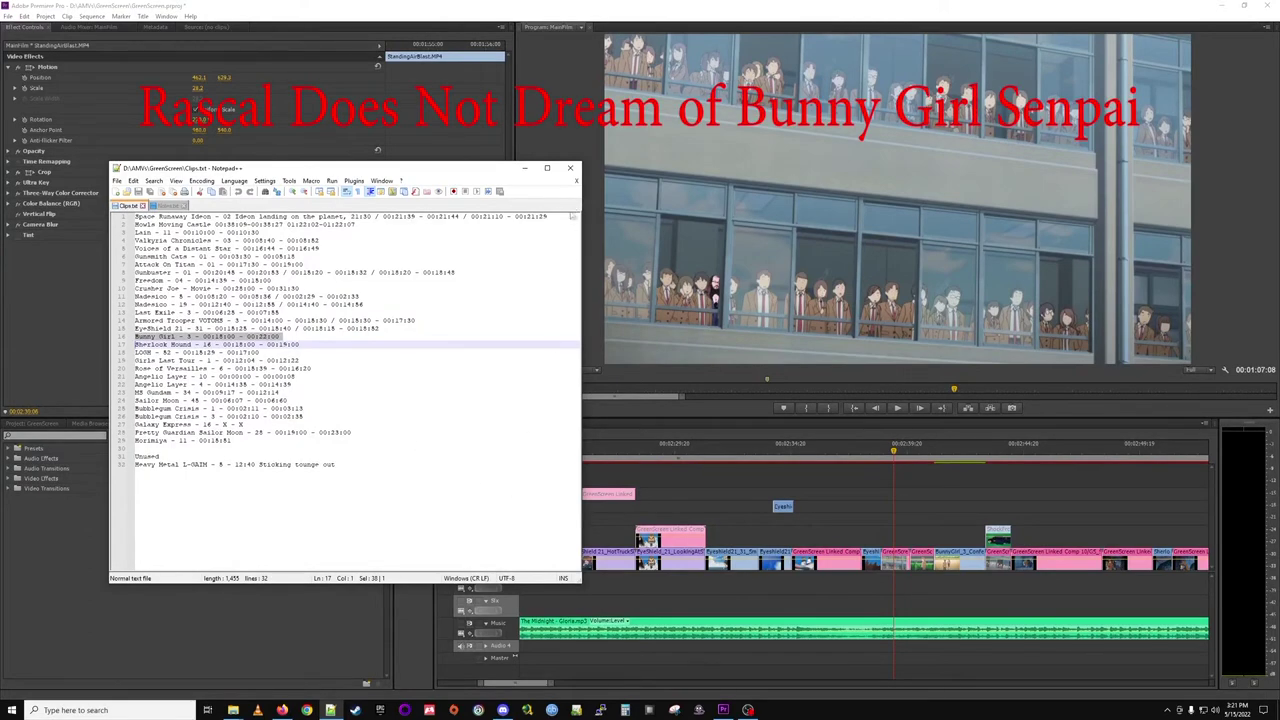
{"action": "left_click", "coordinate": [524, 167]}
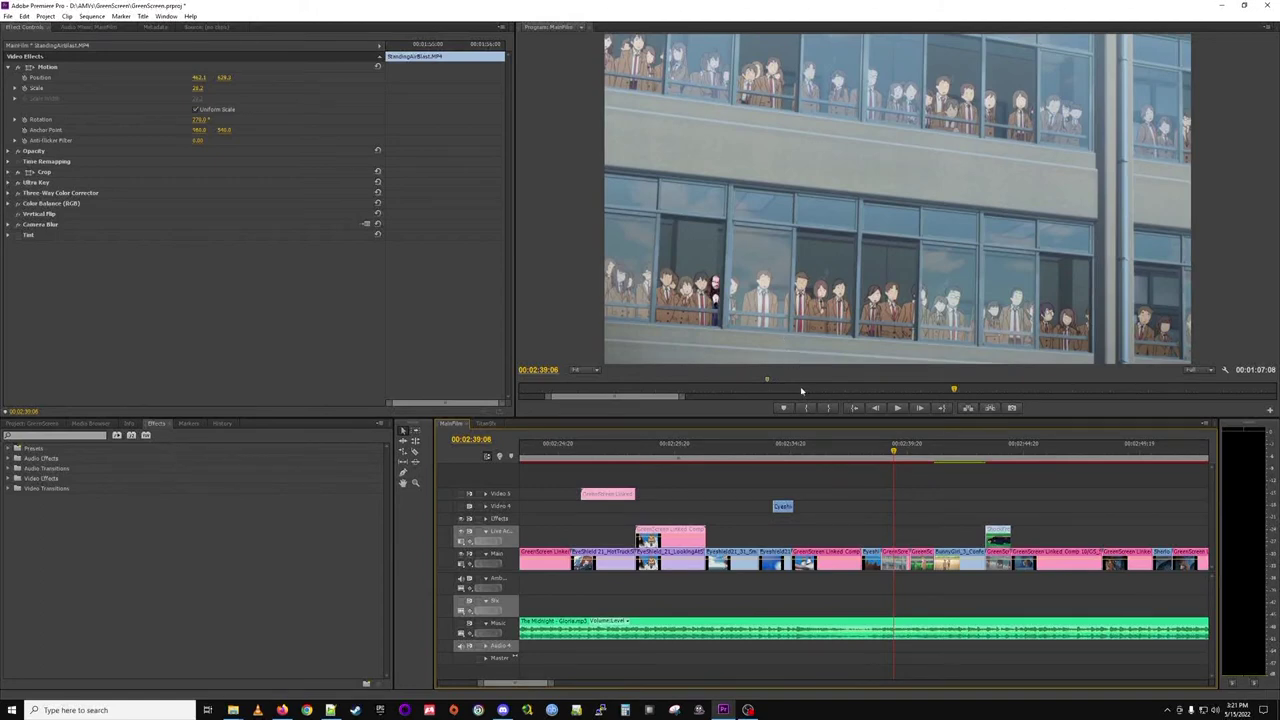
Review the remaining Bunny Girl shots, from the brown-haired boy outside the school to the close-up of students at the windows.
{"action": "left_click", "coordinate": [921, 453]}
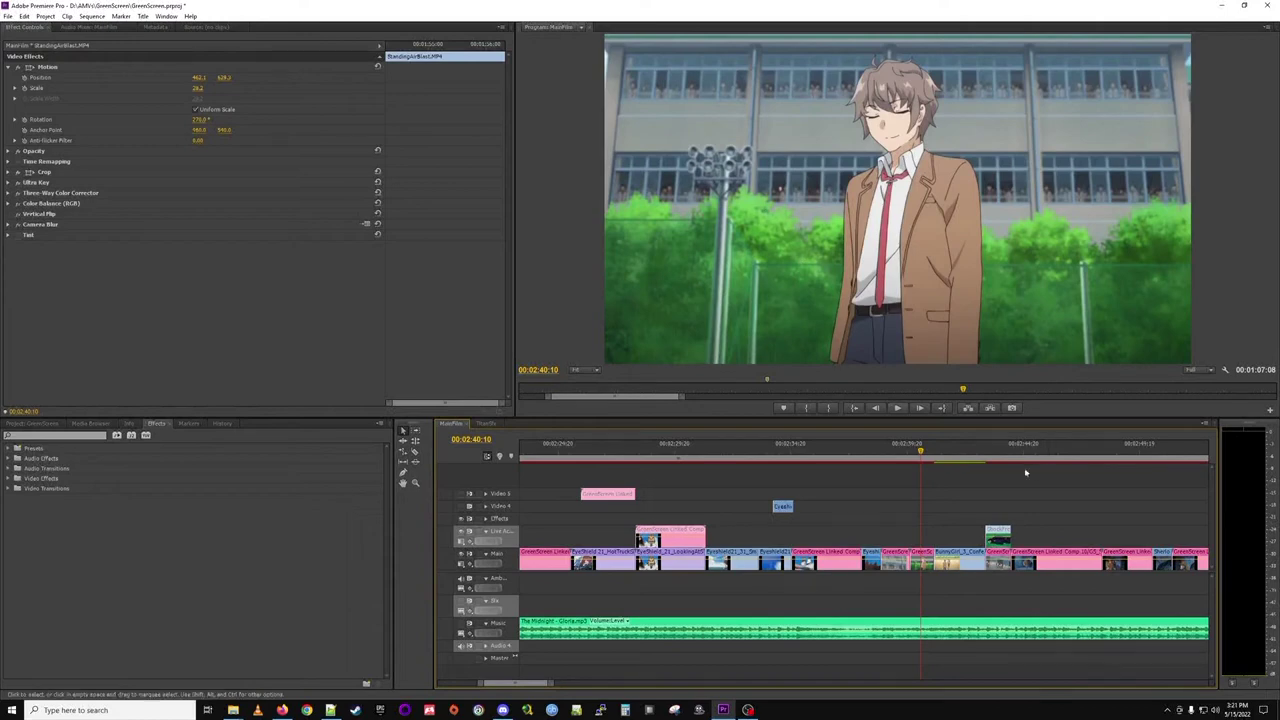
{"action": "left_click", "coordinate": [946, 452]}
{"action": "left_click_drag", "start_coordinate": [946, 452], "coordinate": [1008, 453]}
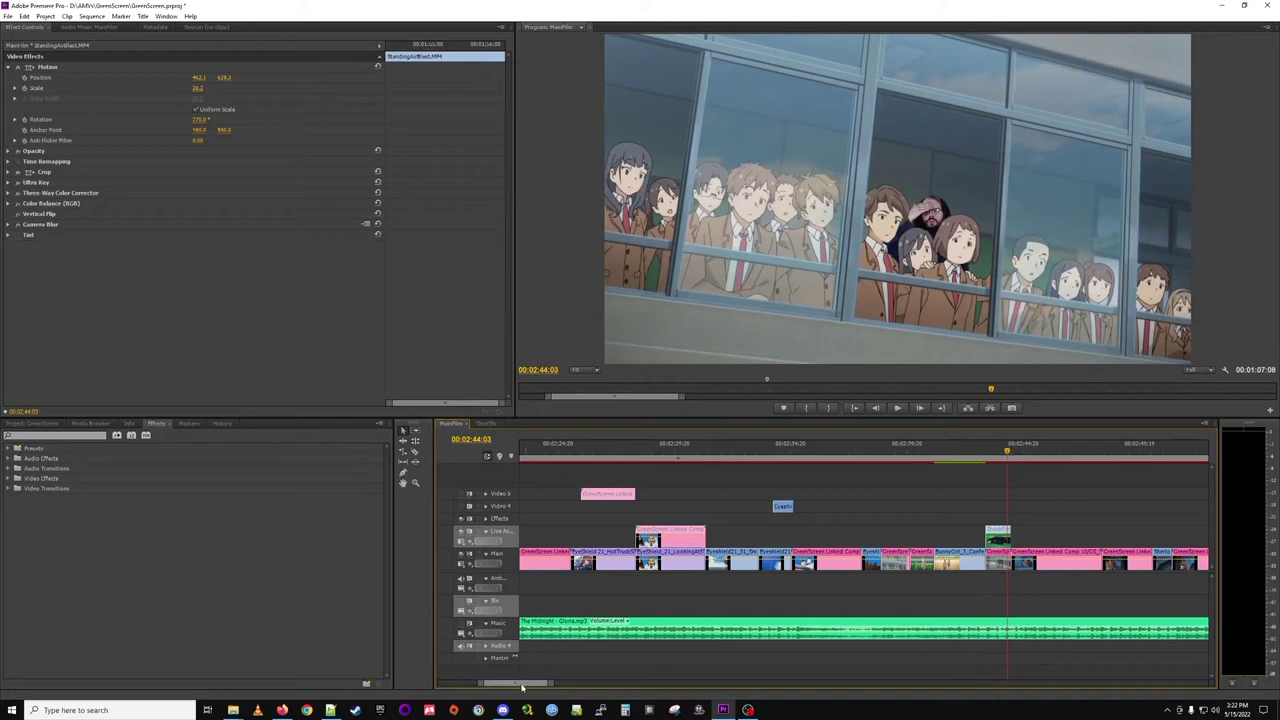
Go to the first Sherlock Hound cave composite and compare frames of the robed subject walking and turning away, through to the rubble shot.
{"action": "left_click_drag", "start_coordinate": [531, 686], "coordinate": [543, 686]}
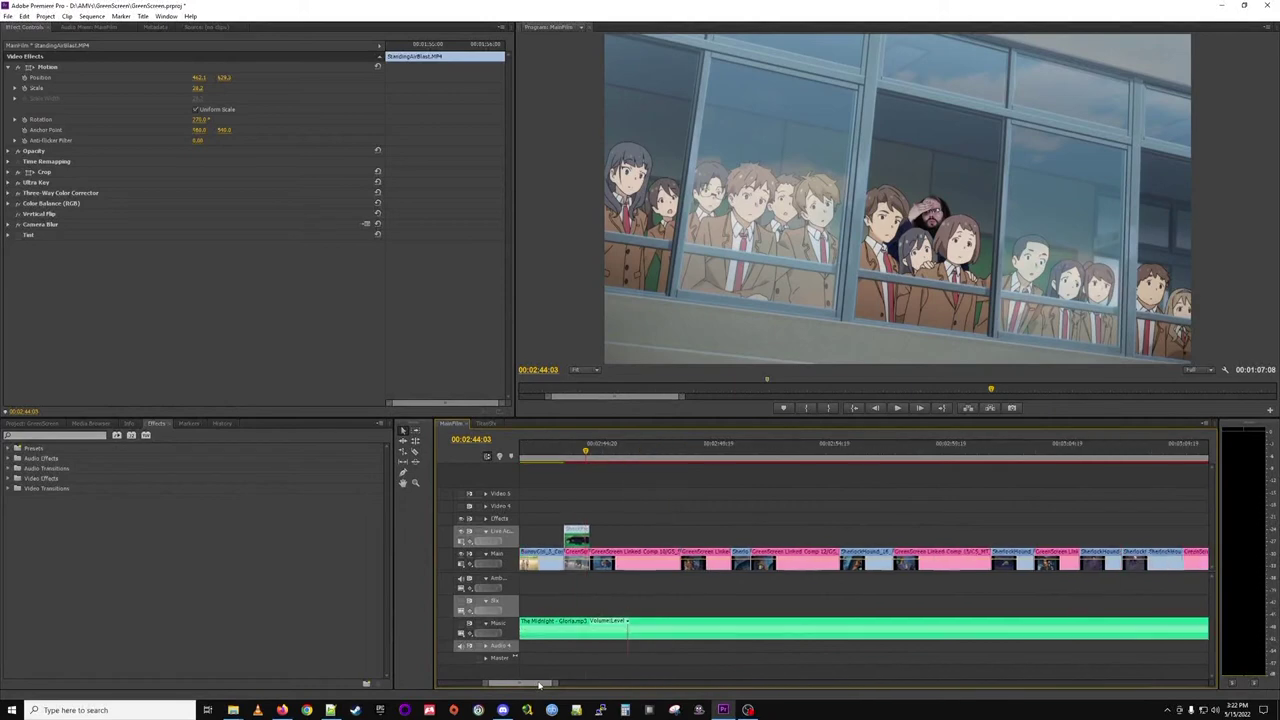
{"action": "left_click", "coordinate": [647, 452]}
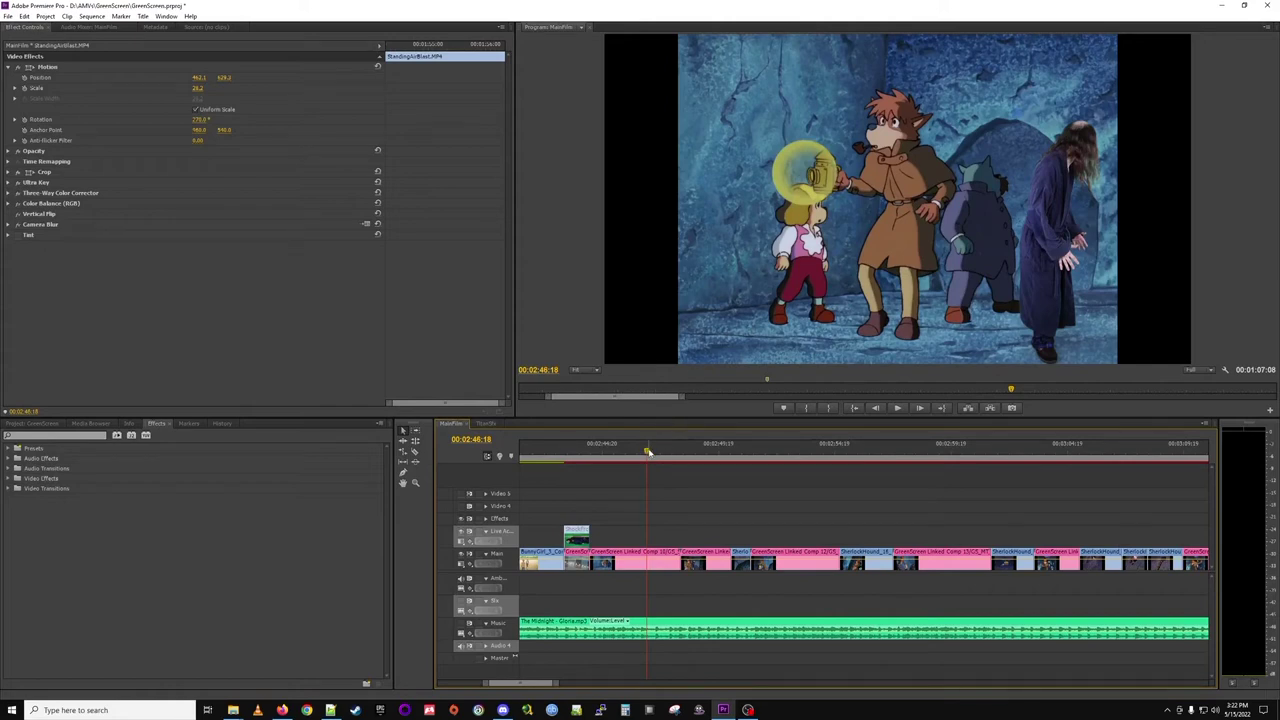
{"action": "left_click_drag", "start_coordinate": [646, 453], "coordinate": [617, 449]}
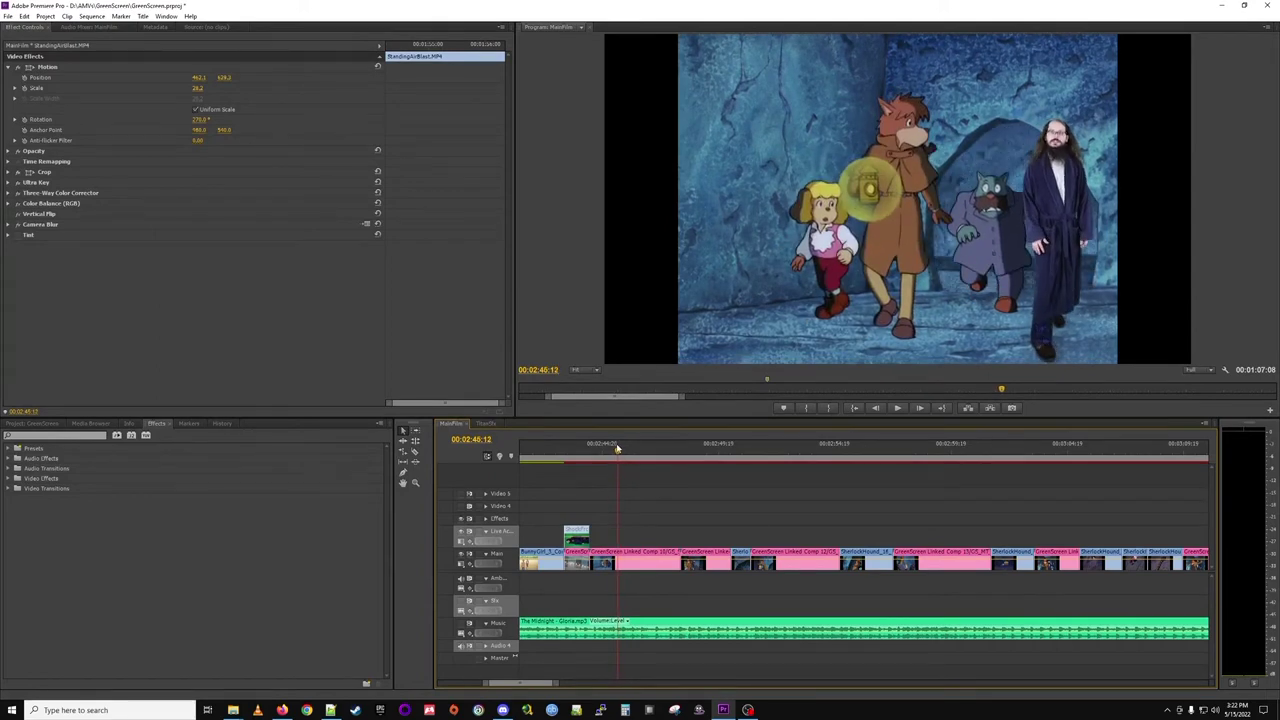
{"action": "left_click_drag", "start_coordinate": [617, 449], "coordinate": [642, 443]}
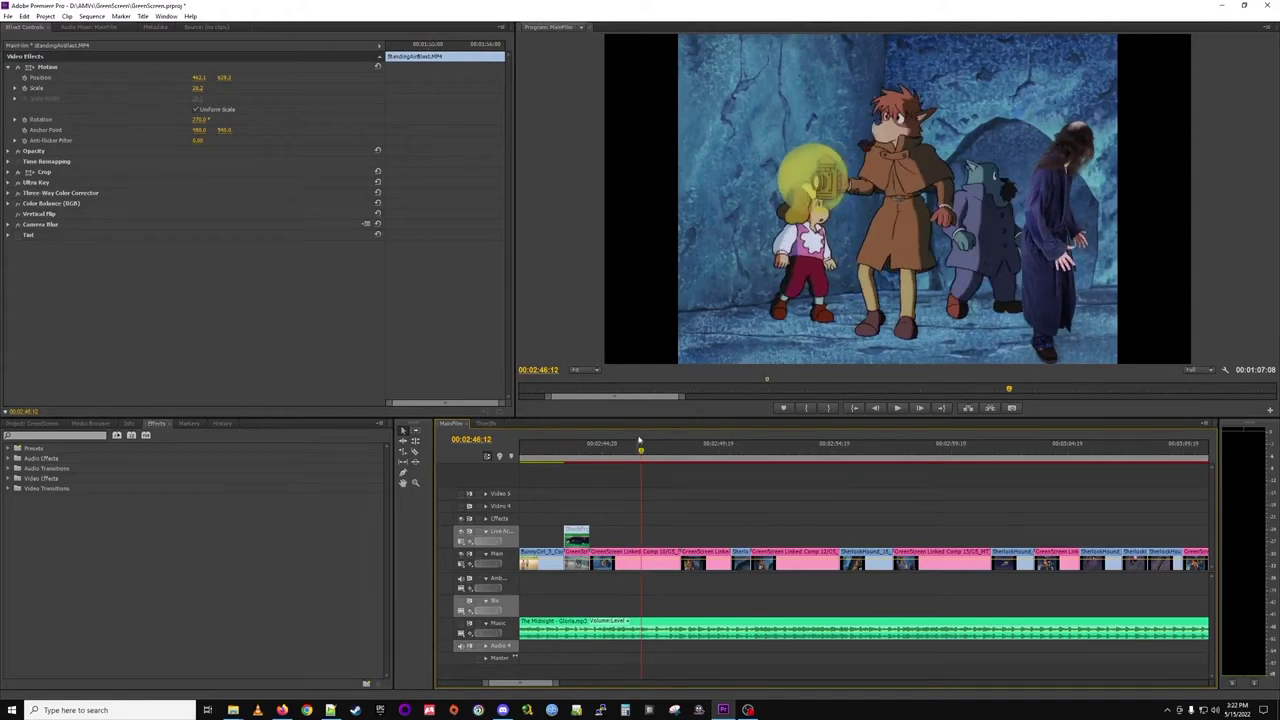
{"action": "left_click_drag", "start_coordinate": [643, 450], "coordinate": [674, 451]}
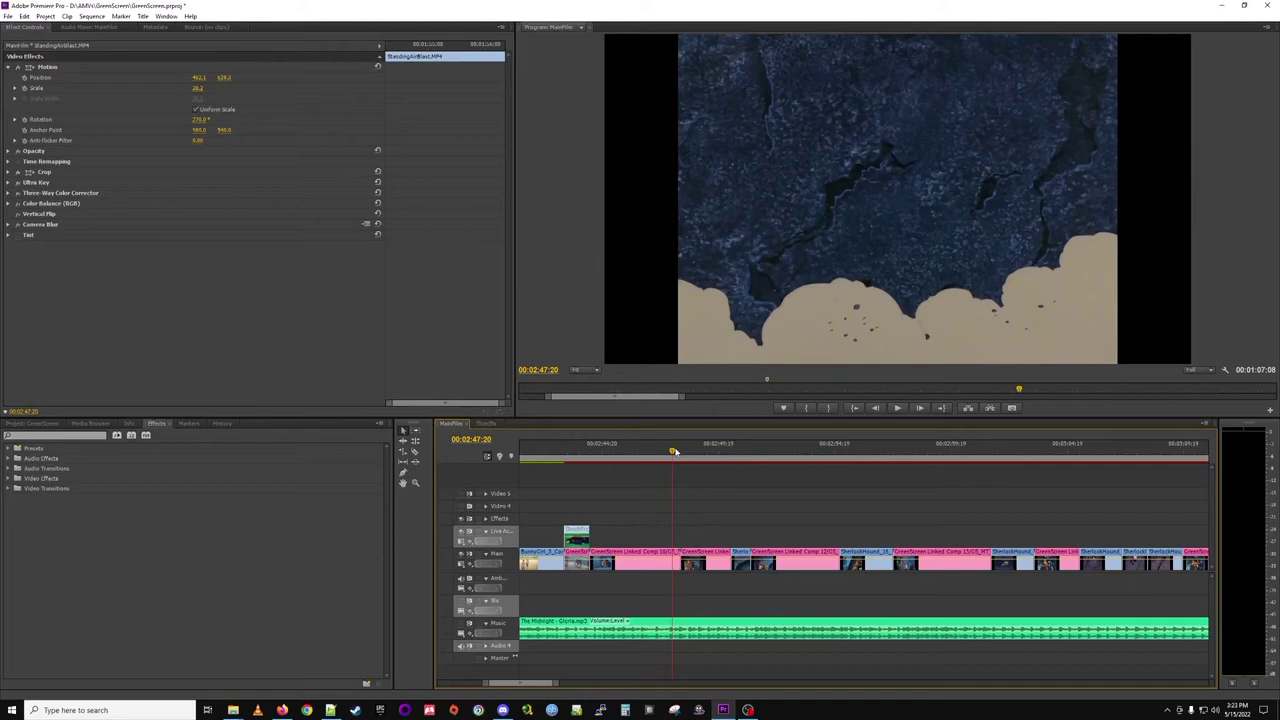
Scrub through the second Sherlock Hound composite, with the keyed subject standing behind the detective holding the lantern.
{"action": "left_click_drag", "start_coordinate": [675, 452], "coordinate": [680, 452]}
{"action": "left_click", "coordinate": [704, 452]}
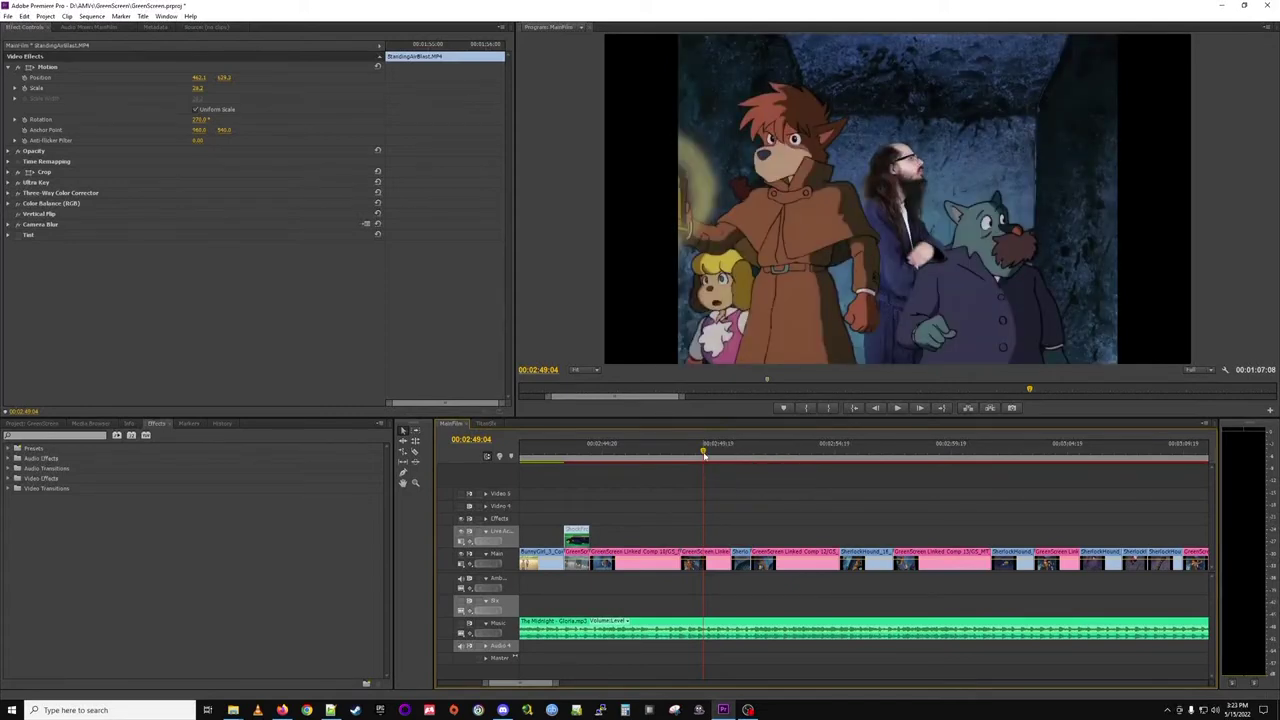
{"action": "left_click_drag", "start_coordinate": [703, 453], "coordinate": [720, 453]}
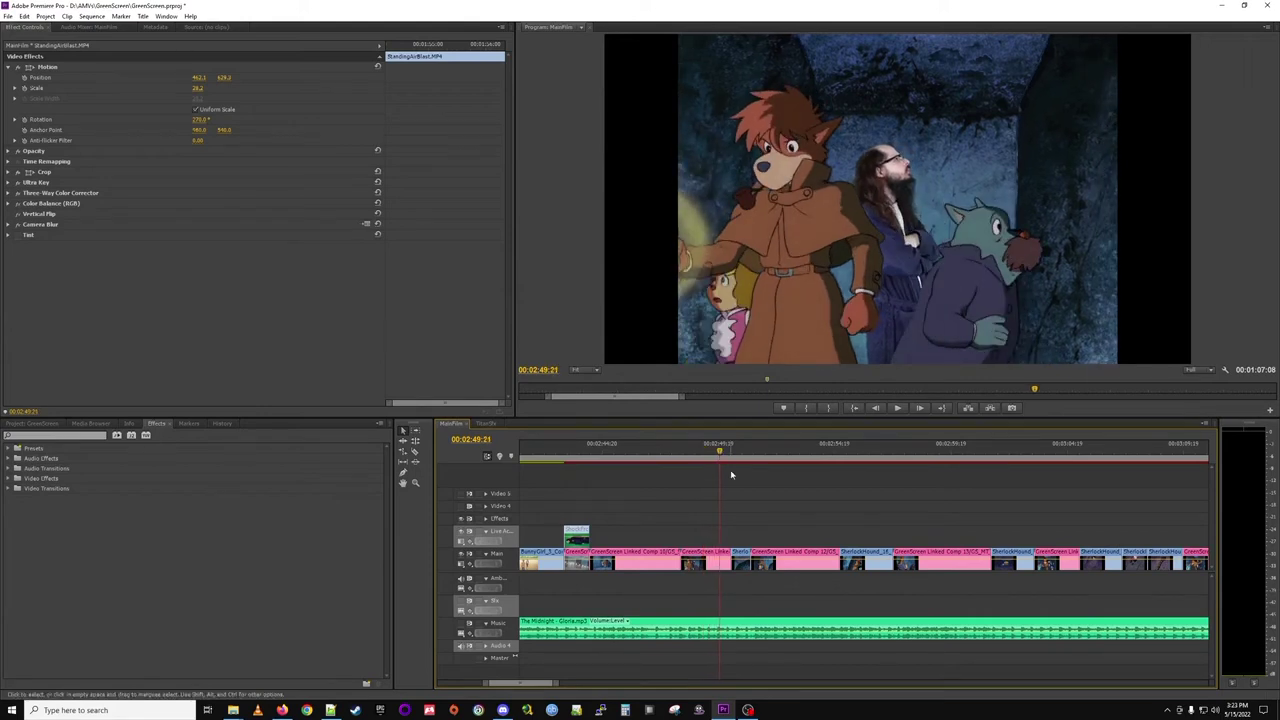
Review the Sherlock Hound closing-wall composites of the subject pushing against the stone, through to the small girl at the cliff hole.
{"action": "left_click", "coordinate": [797, 452]}
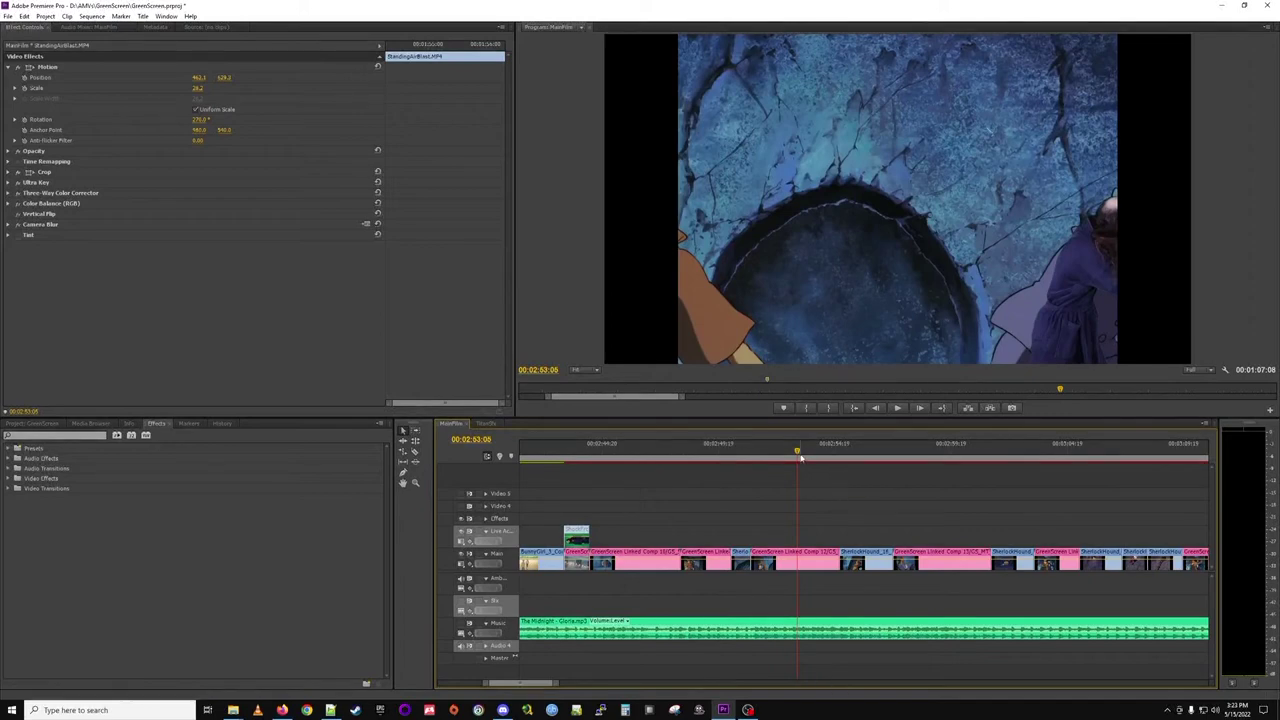
{"action": "left_click_drag", "start_coordinate": [797, 452], "coordinate": [826, 478]}
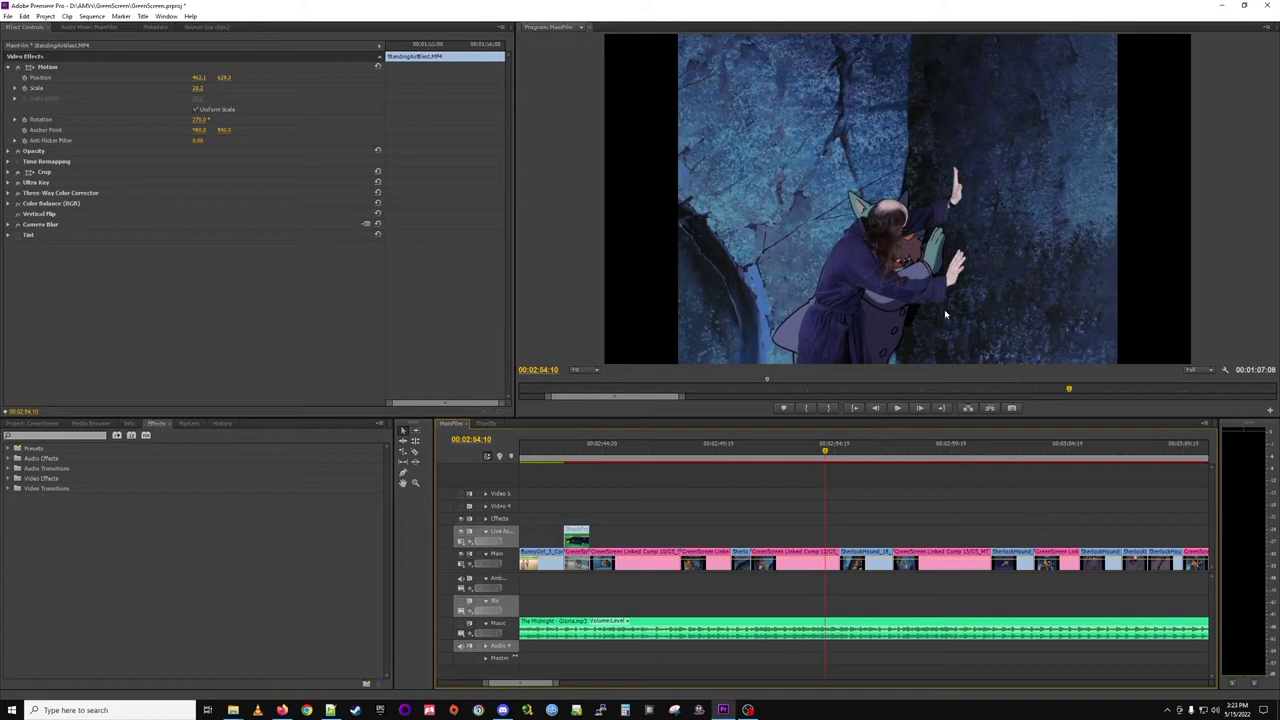
{"action": "left_click_drag", "start_coordinate": [855, 452], "coordinate": [927, 455]}
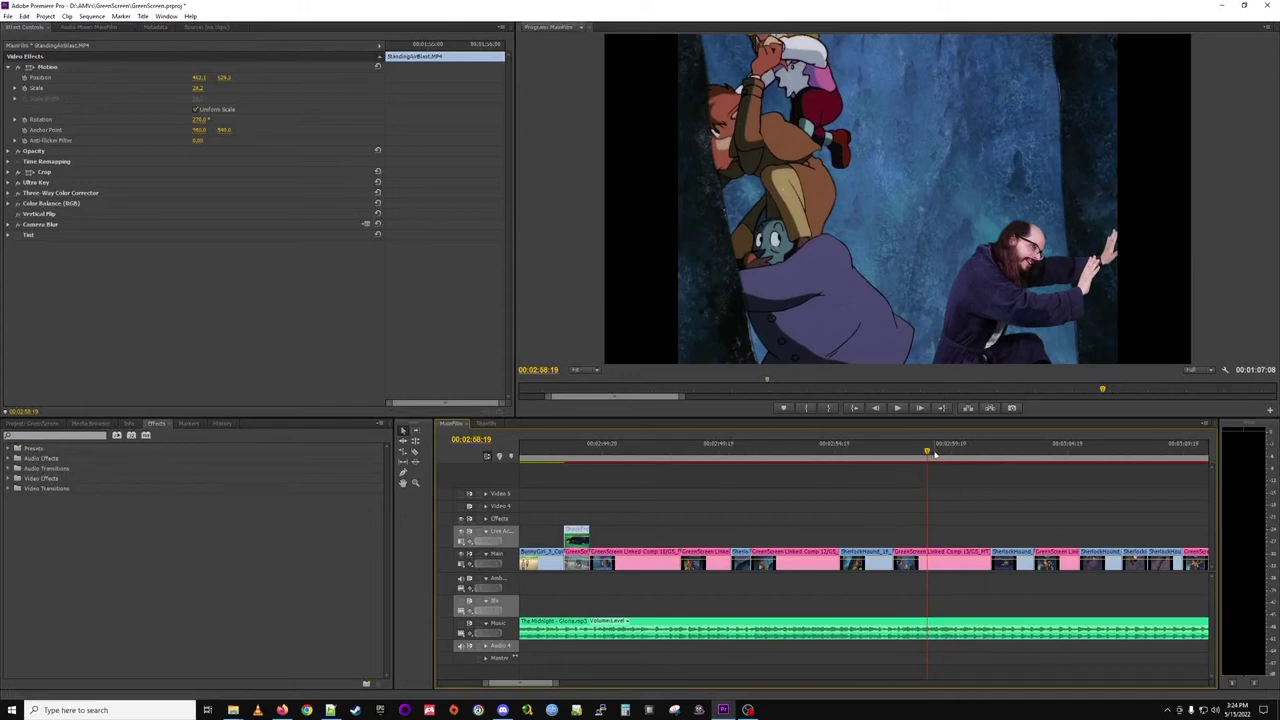
{"action": "left_click_drag", "start_coordinate": [927, 453], "coordinate": [1056, 454]}
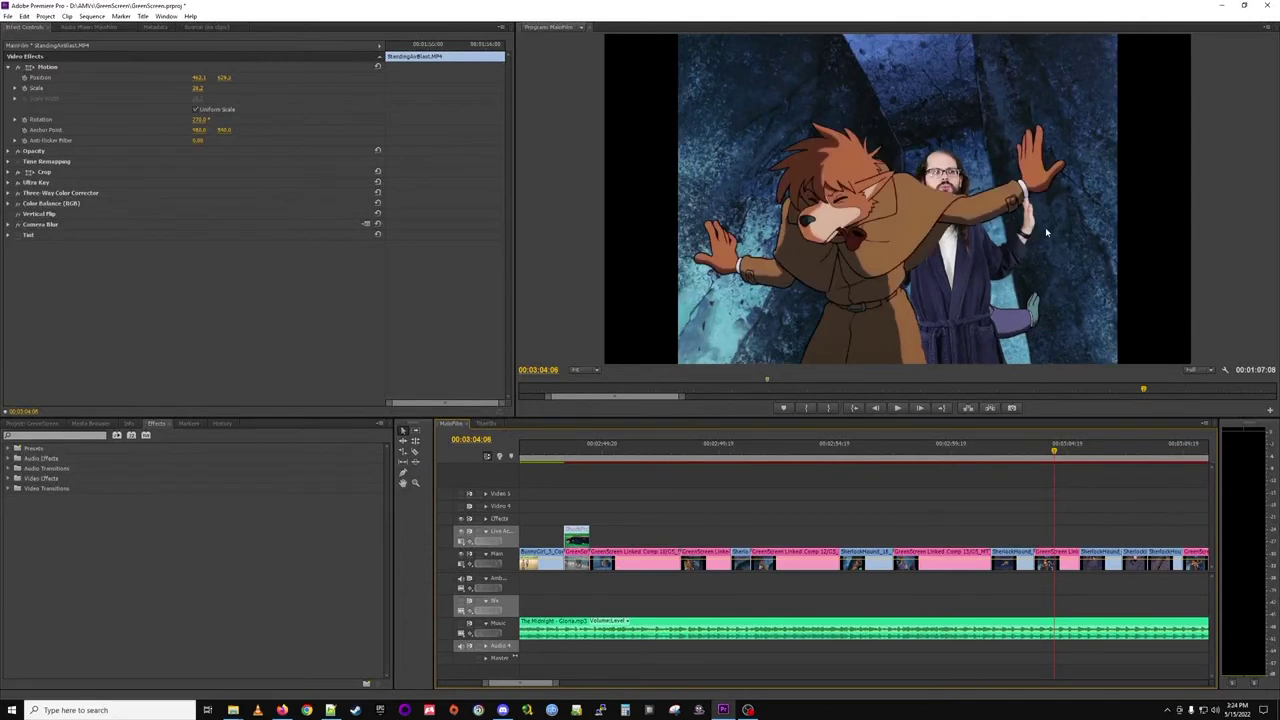
{"action": "left_click_drag", "start_coordinate": [1055, 450], "coordinate": [1100, 463]}
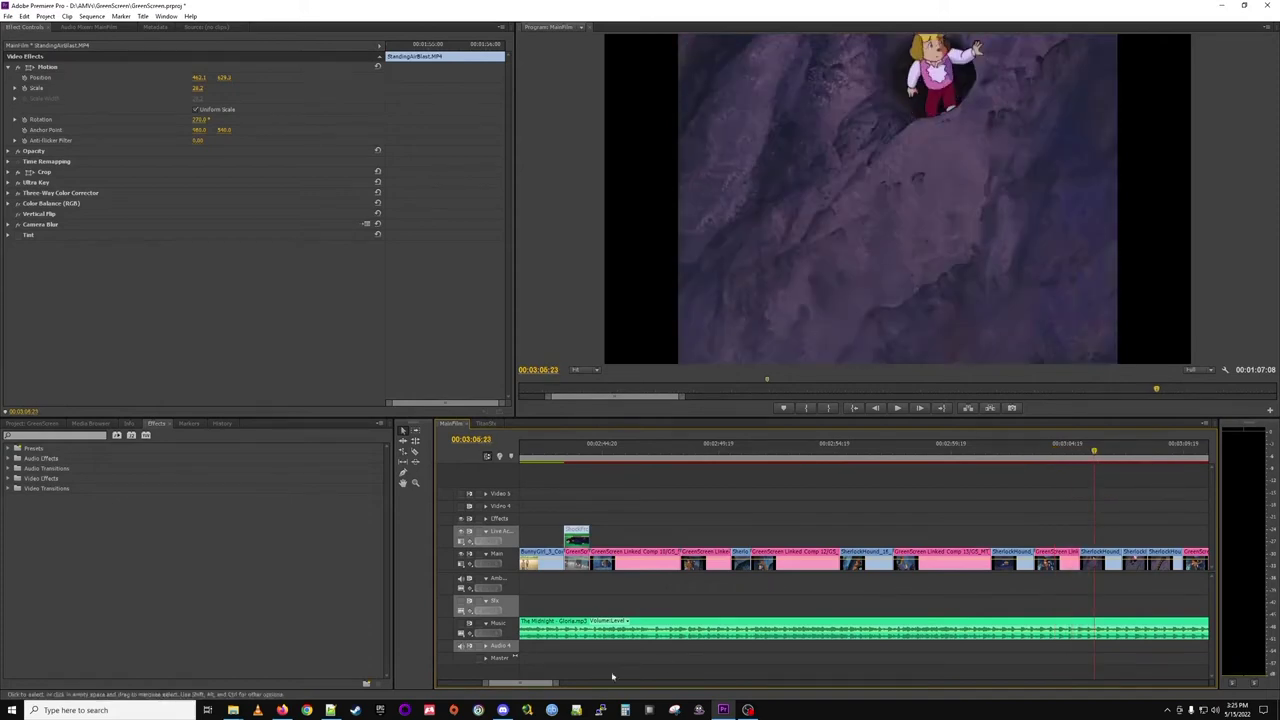
Skip past the last Sherlock Hound composite to the Girls' Last Tour snow scene and examine the tiny distant figure under the falling shell.
{"action": "scroll", "coordinate": [544, 683], "scroll_direction": "down", "scroll_amount": 3}
{"action": "scroll", "coordinate": [544, 683], "scroll_direction": "down", "scroll_amount": 1}
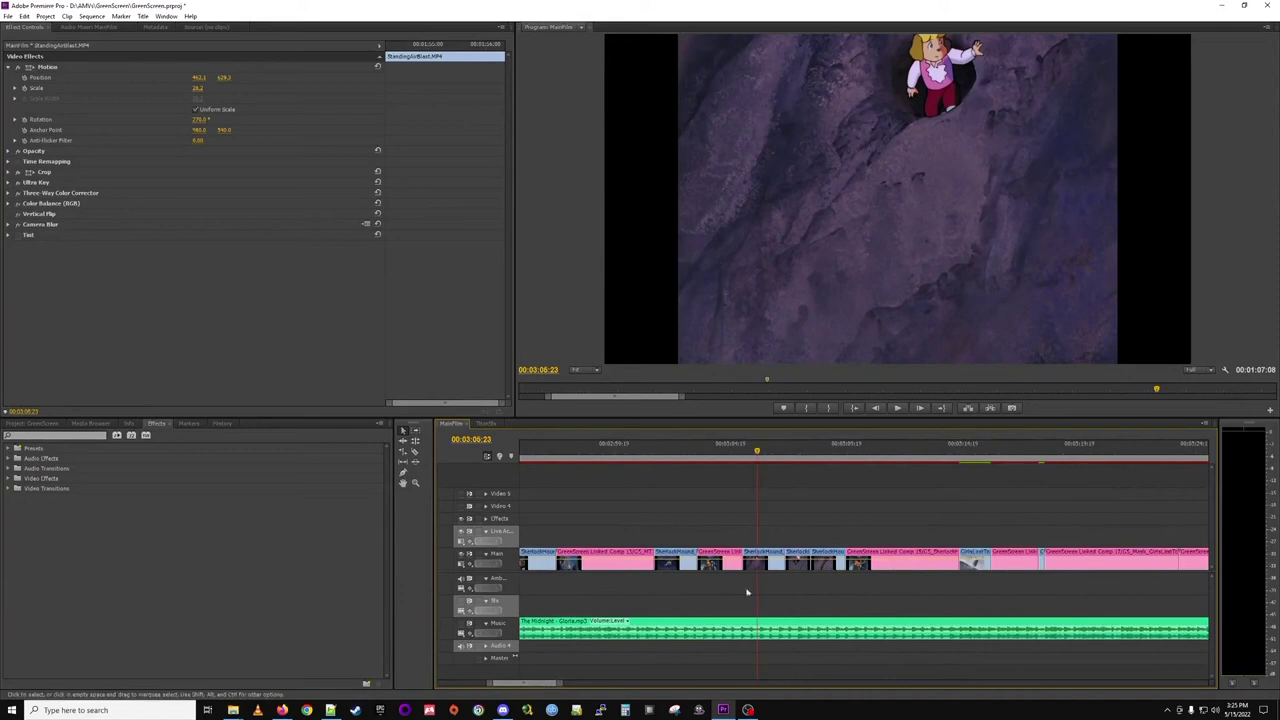
{"action": "left_click", "coordinate": [945, 452]}
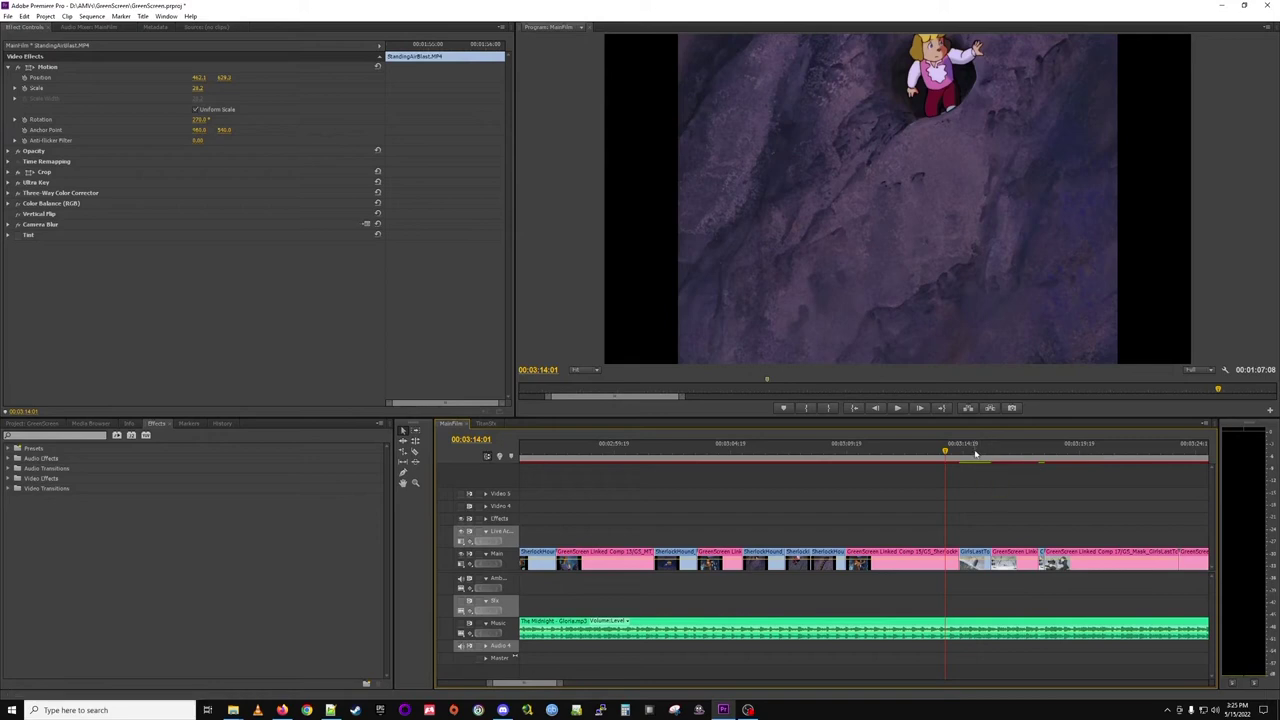
{"action": "left_click", "coordinate": [975, 453]}
{"action": "left_click_drag", "start_coordinate": [975, 453], "coordinate": [1012, 466]}
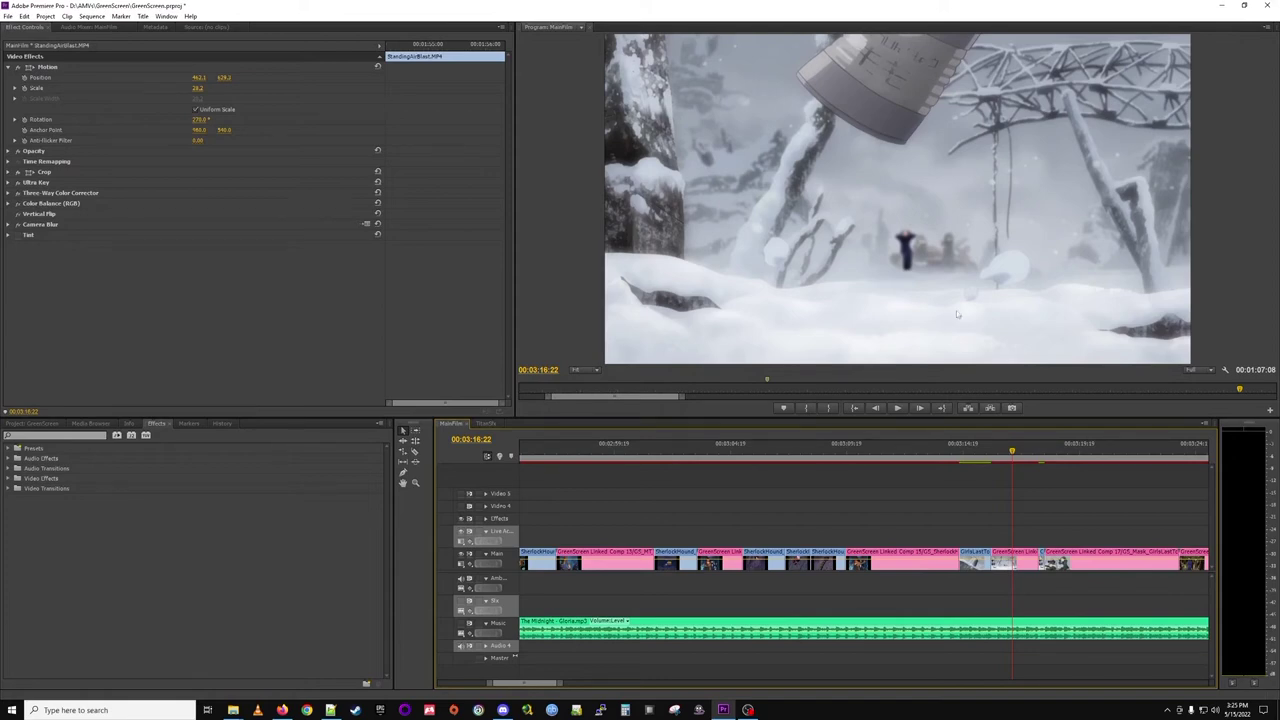
Scrub through the Girls' Last Tour rifle composite of the keyed subject covering his ears behind the helmeted girl.
{"action": "left_click_drag", "start_coordinate": [1014, 457], "coordinate": [1059, 465]}
{"action": "scroll", "coordinate": [727, 440], "scroll_direction": "down", "scroll_amount": 5}
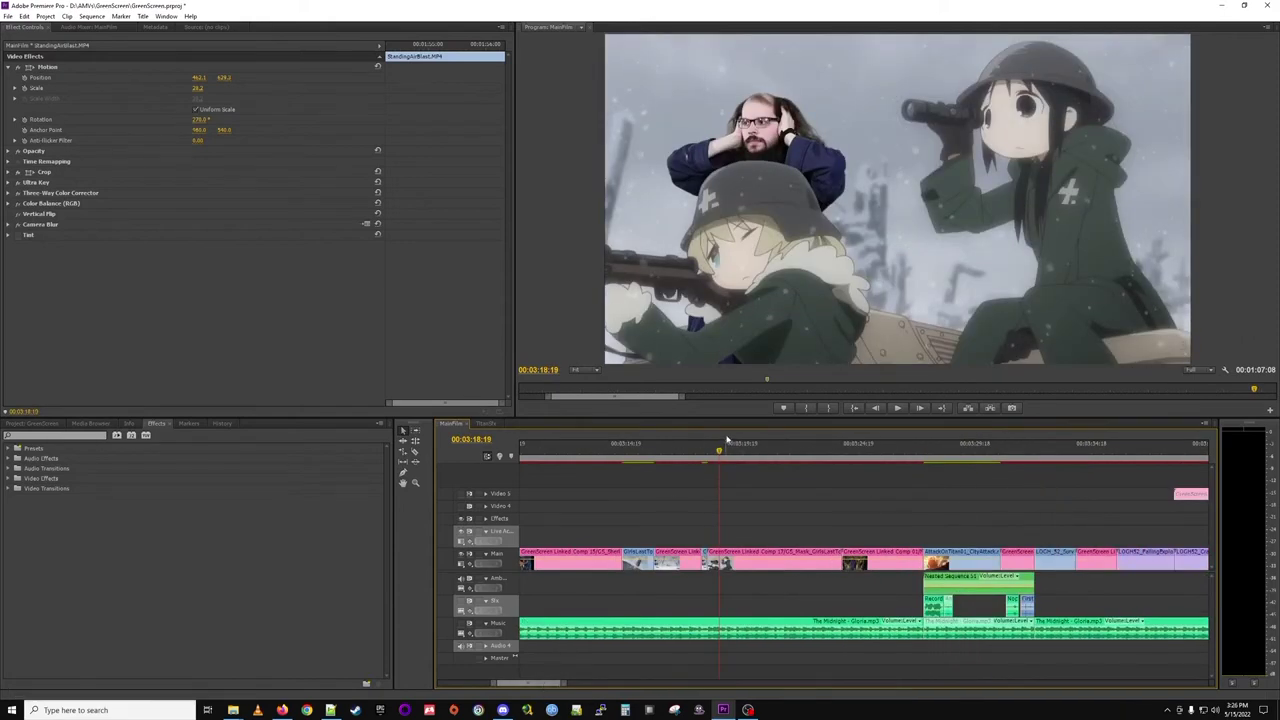
{"action": "left_click_drag", "start_coordinate": [720, 452], "coordinate": [746, 455]}
{"action": "left_click", "coordinate": [797, 452]}
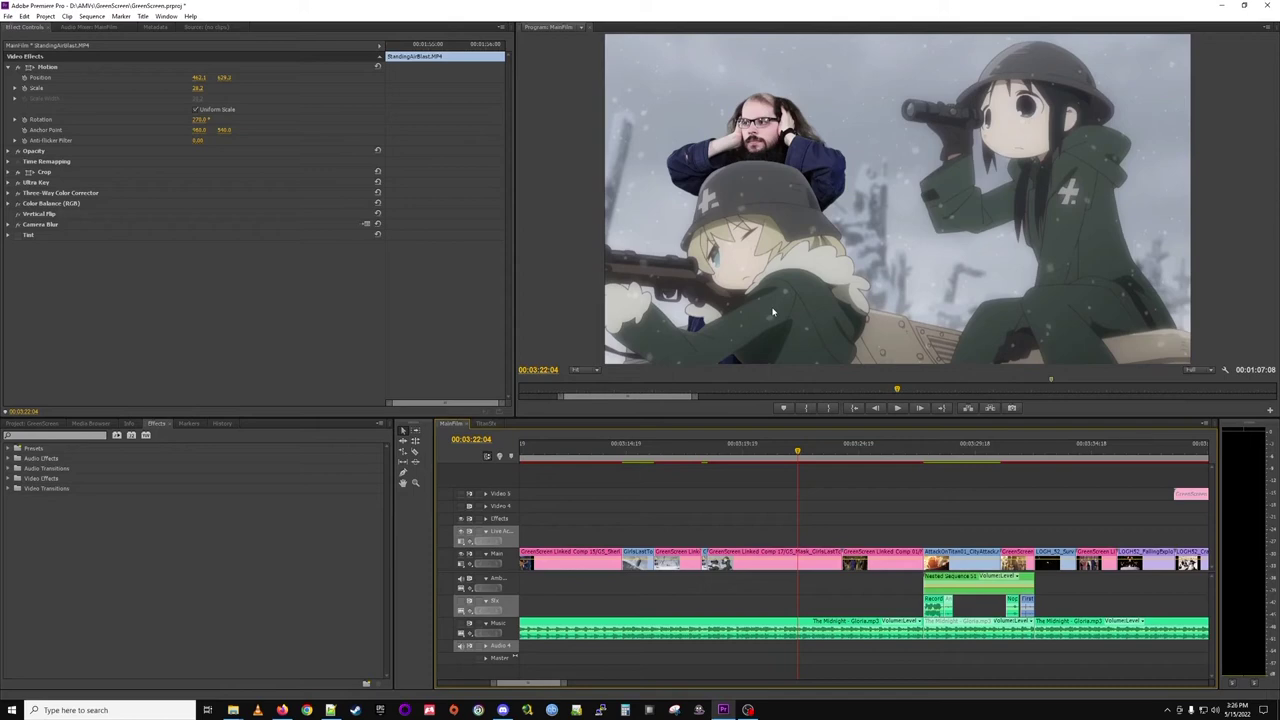
Open the linked GS_Mask_GirlsLastTour composition clip for editing in its original After Effects project.
{"action": "left_click", "coordinate": [808, 556]}
{"action": "right_click", "coordinate": [810, 552]}
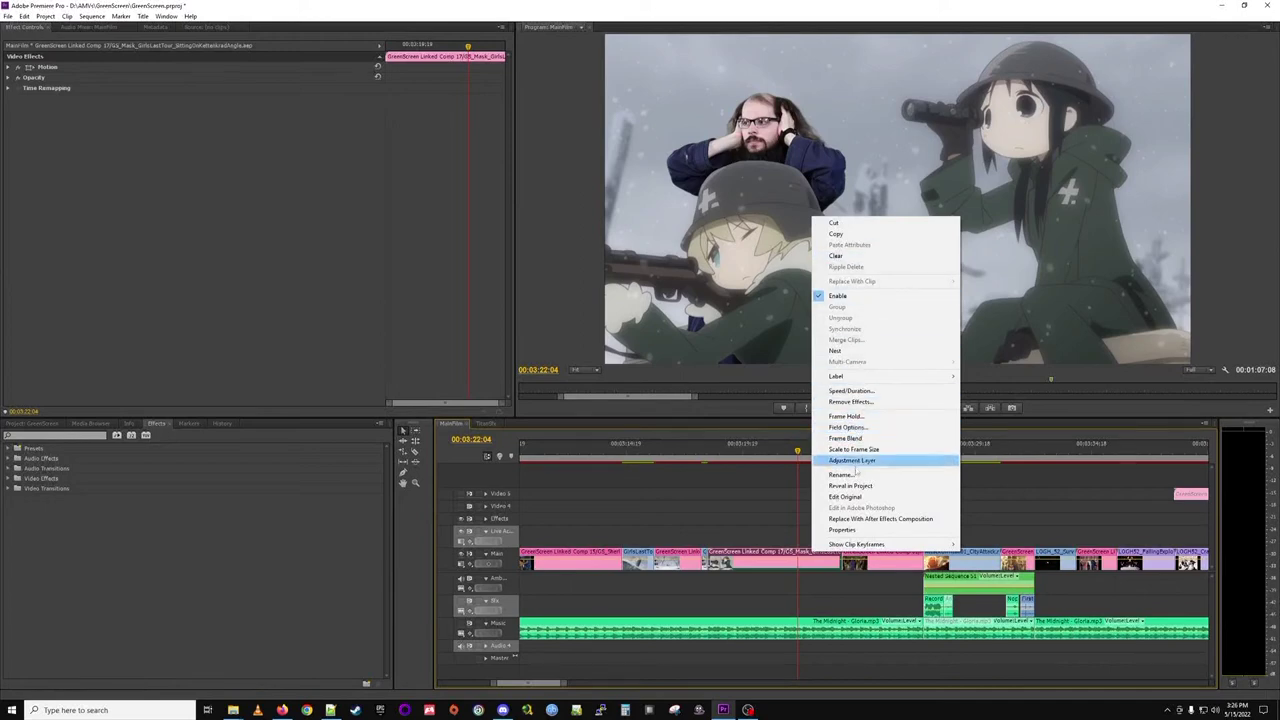
{"action": "left_click", "coordinate": [863, 497]}
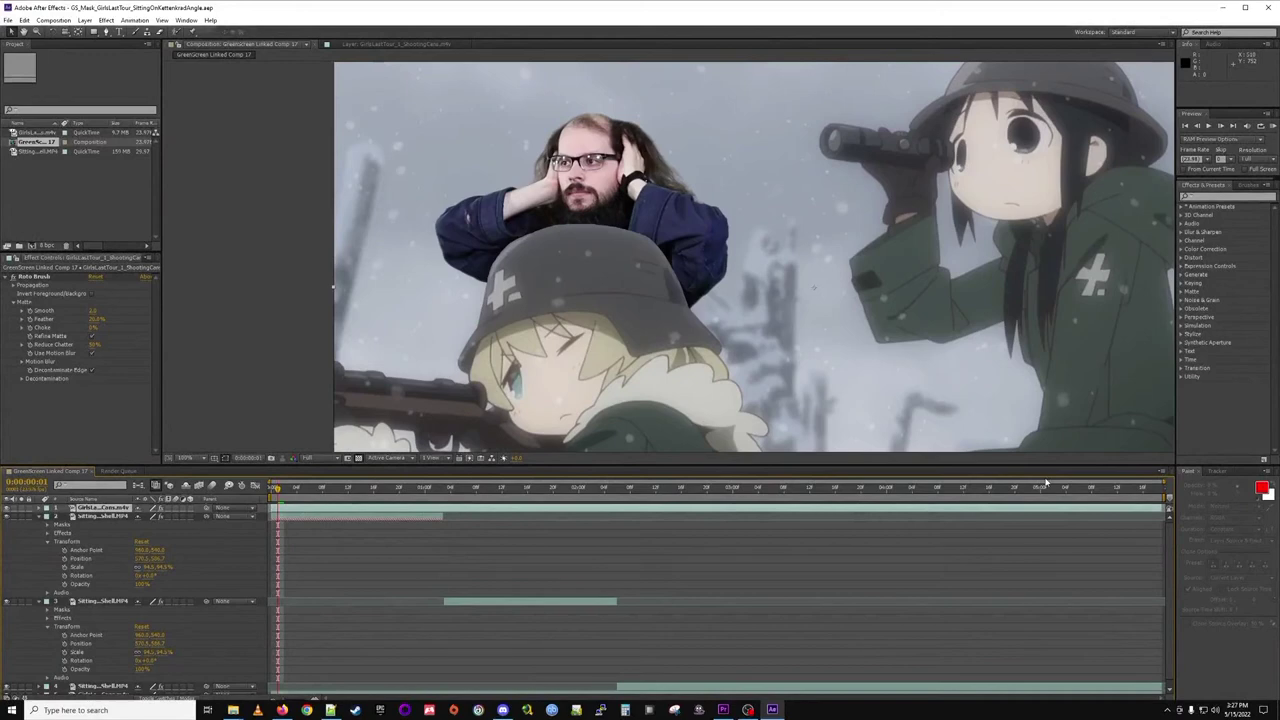
Examine the rifle composite frame by frame around 0:00:03:17 in the After Effects composition.
{"action": "left_click", "coordinate": [847, 491]}
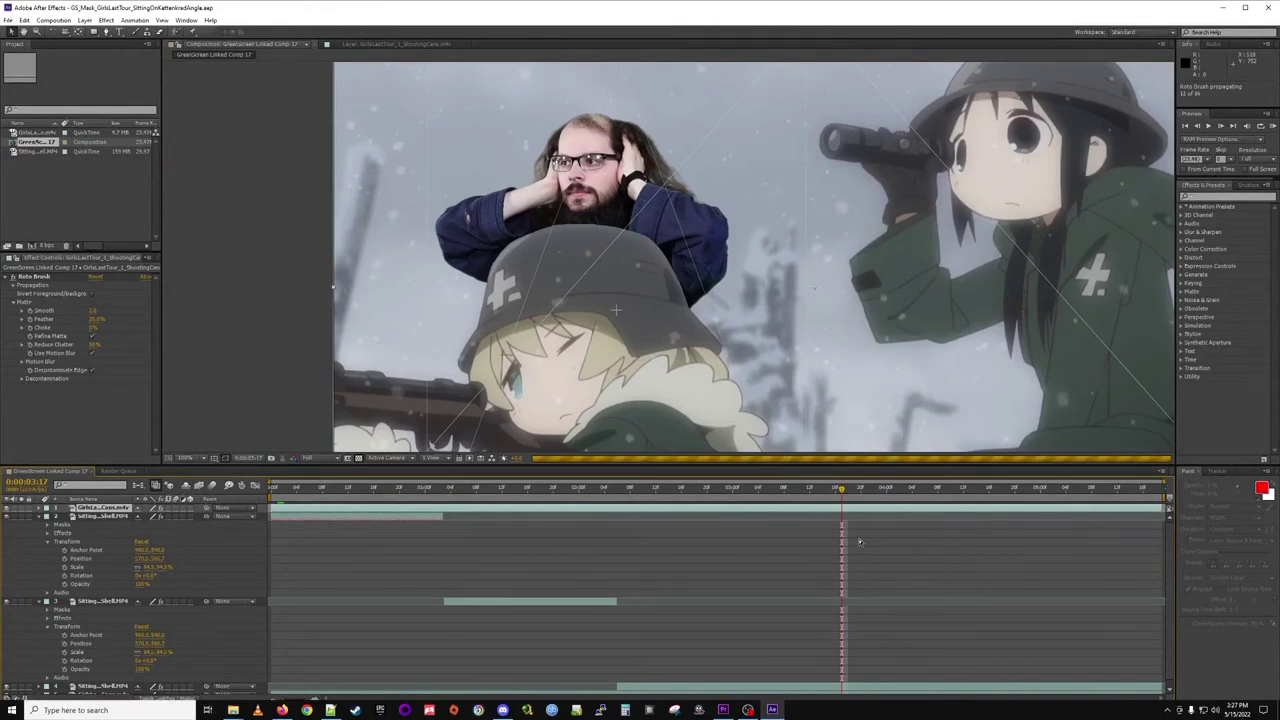
{"action": "right_click", "coordinate": [860, 542]}
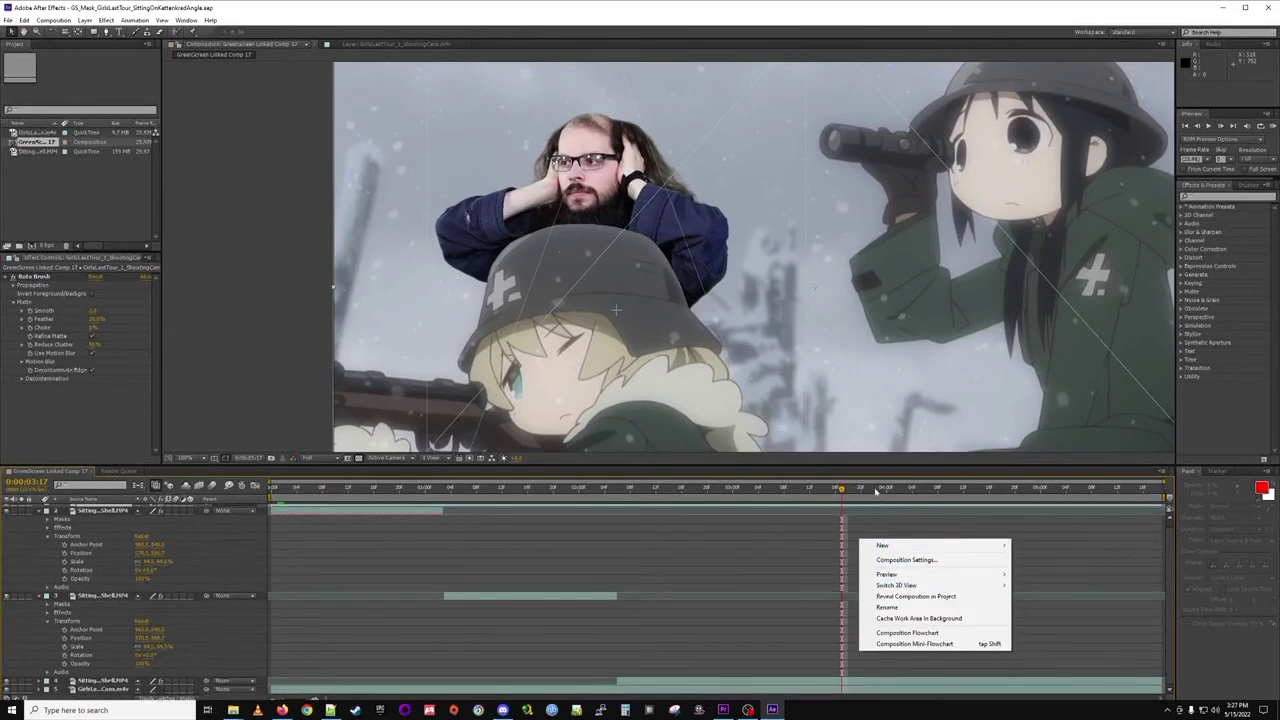
{"action": "left_click", "coordinate": [900, 585]}
{"action": "key", "text": "Page_Up"}
{"action": "key", "text": "Page_Up"}
{"action": "key", "text": "Page_Up"}
{"action": "key", "text": "Page_Up"}
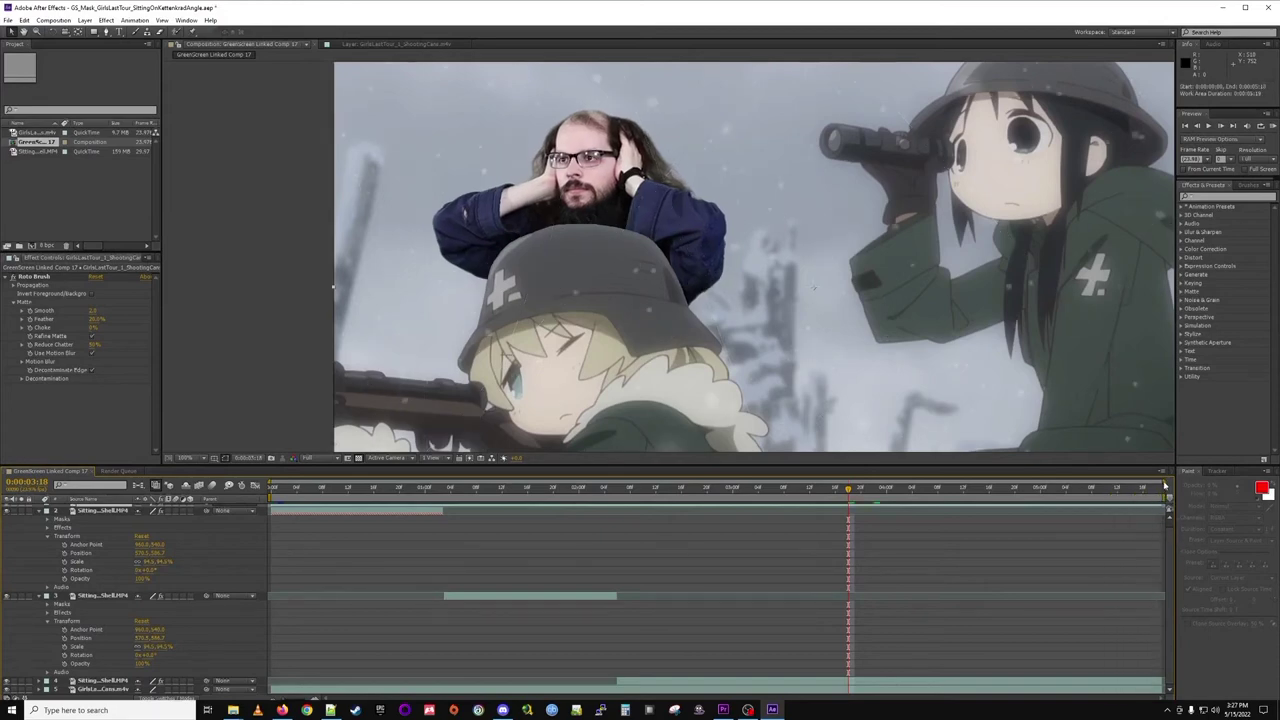
{"action": "left_click_drag", "start_coordinate": [1165, 485], "coordinate": [1049, 485]}
{"action": "mouse_move", "coordinate": [270, 486]}
{"action": "left_mouse_down"}
{"action": "mouse_move", "coordinate": [330, 486]}
{"action": "mouse_move", "coordinate": [273, 486]}
{"action": "left_mouse_up"}
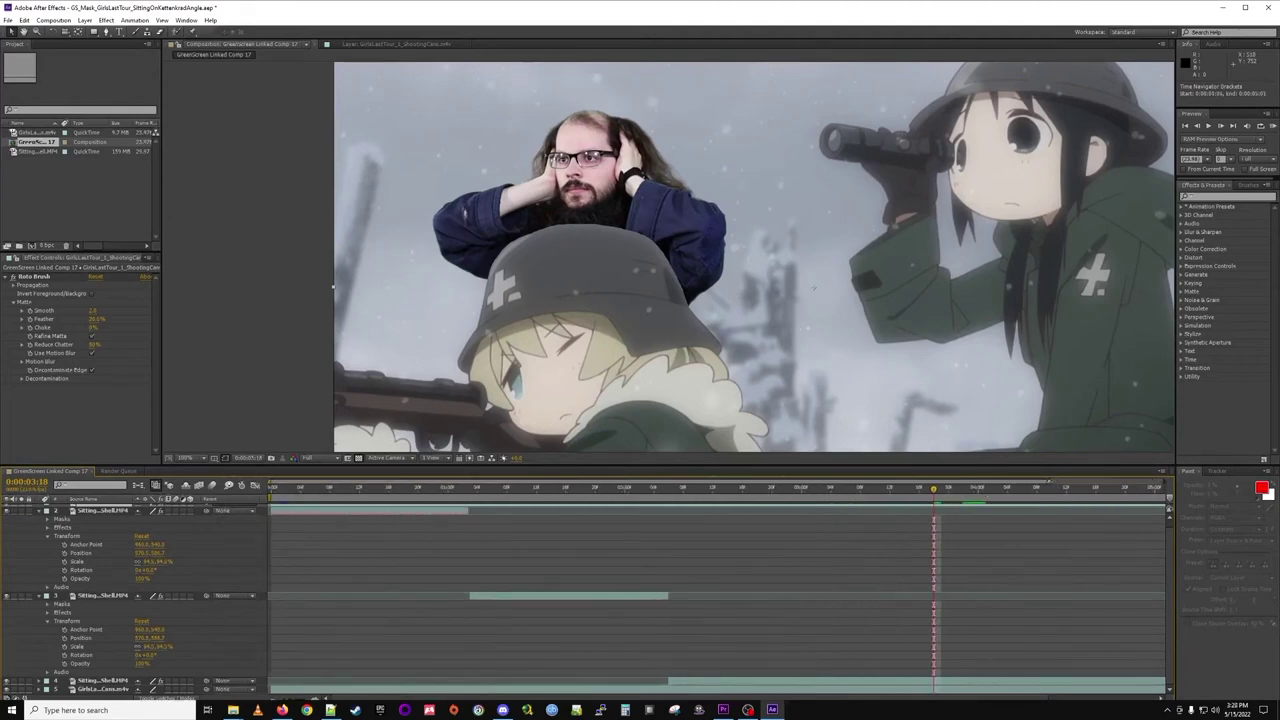
{"action": "left_click_drag", "start_coordinate": [1049, 485], "coordinate": [1166, 485]}
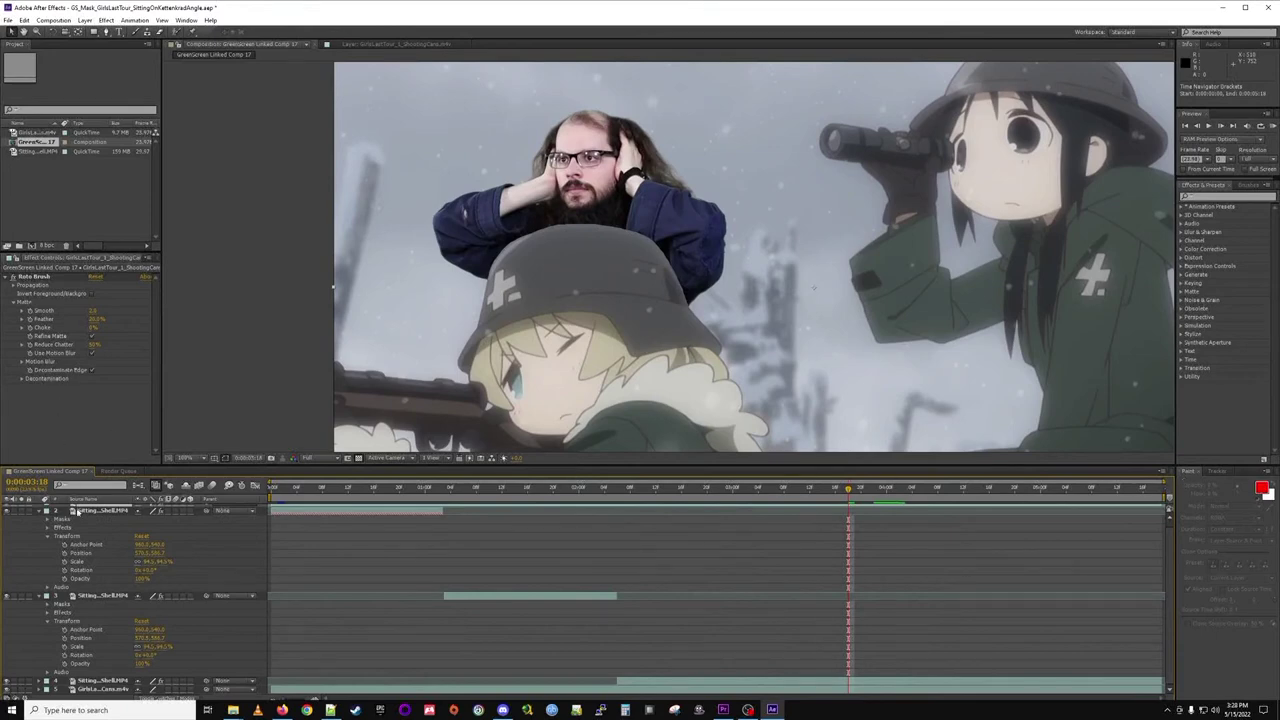
Collapse the first keyed MP4 footage layer's properties and inspect its Keylight effect settings down to the Screen Matte values.
{"action": "scroll", "coordinate": [1167, 522], "scroll_direction": "up", "scroll_amount": 1}
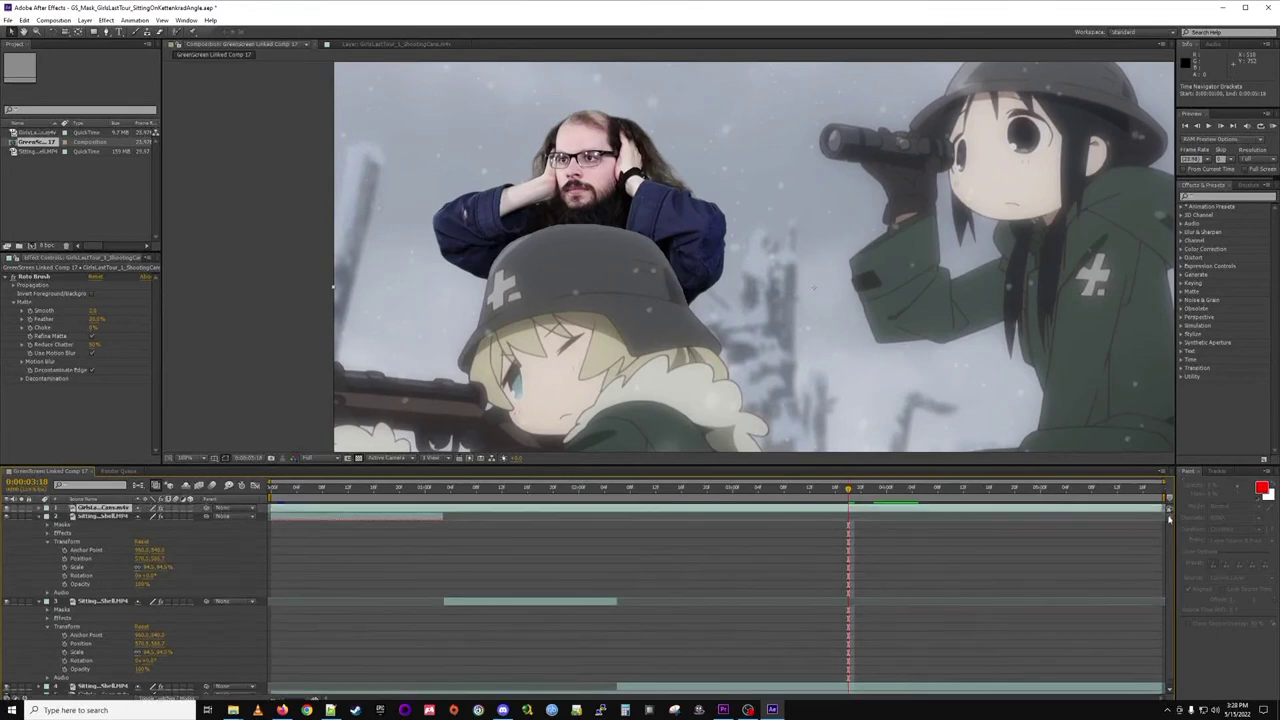
{"action": "left_click", "coordinate": [43, 517]}
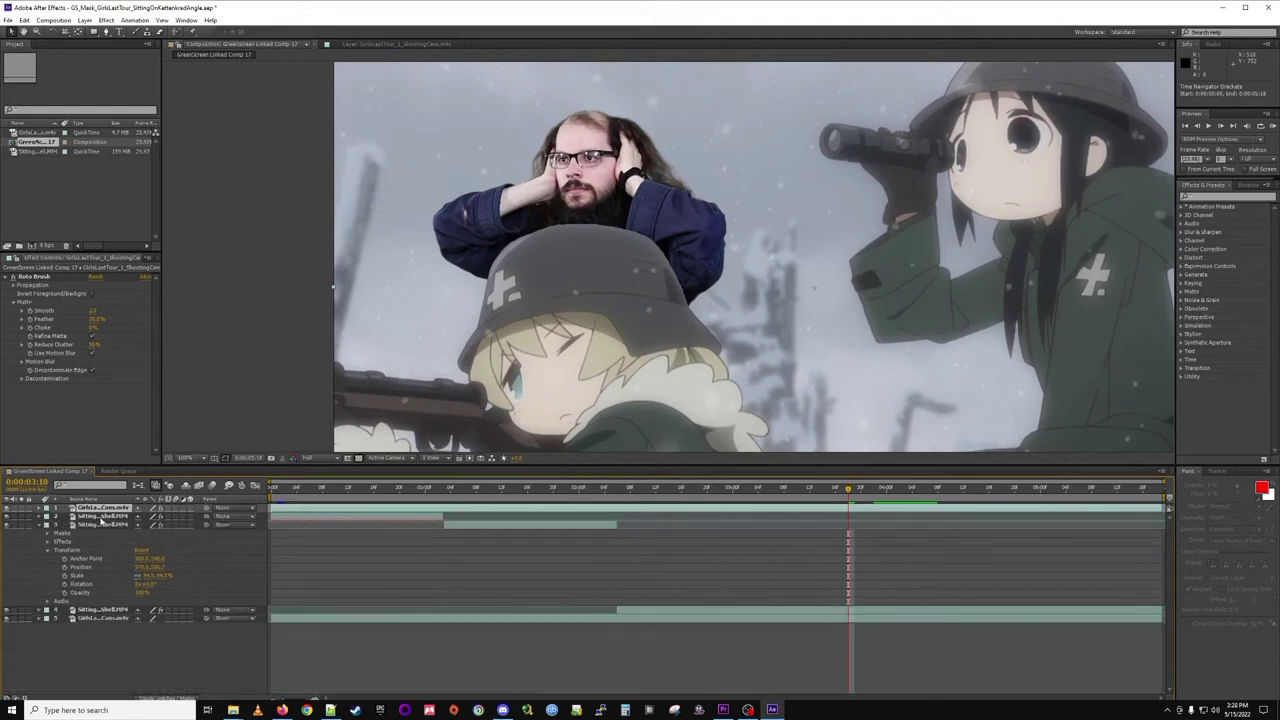
{"action": "left_click", "coordinate": [101, 517]}
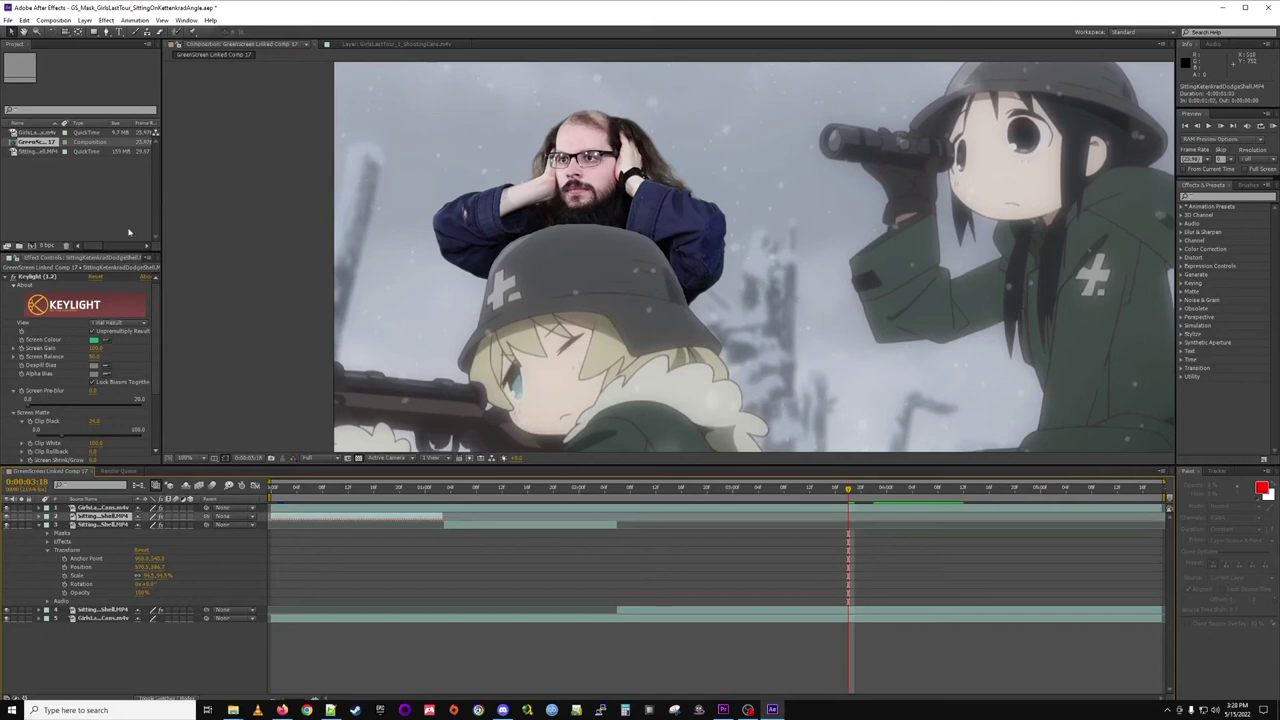
{"action": "left_click_drag", "start_coordinate": [156, 320], "coordinate": [152, 378]}
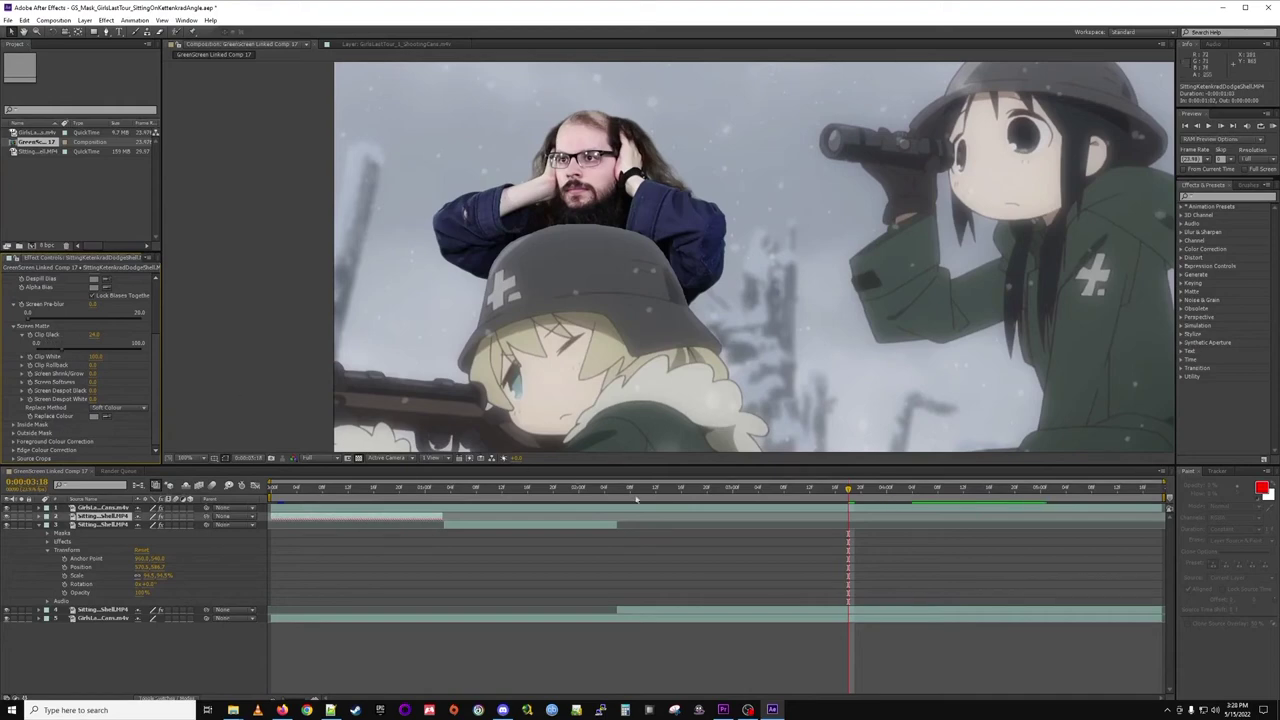
Scrub through the composition from about 0:00:04:00 to 0:00:04:23 to compare the masked helmet girl against the keyed subject.
{"action": "left_click", "coordinate": [917, 490]}
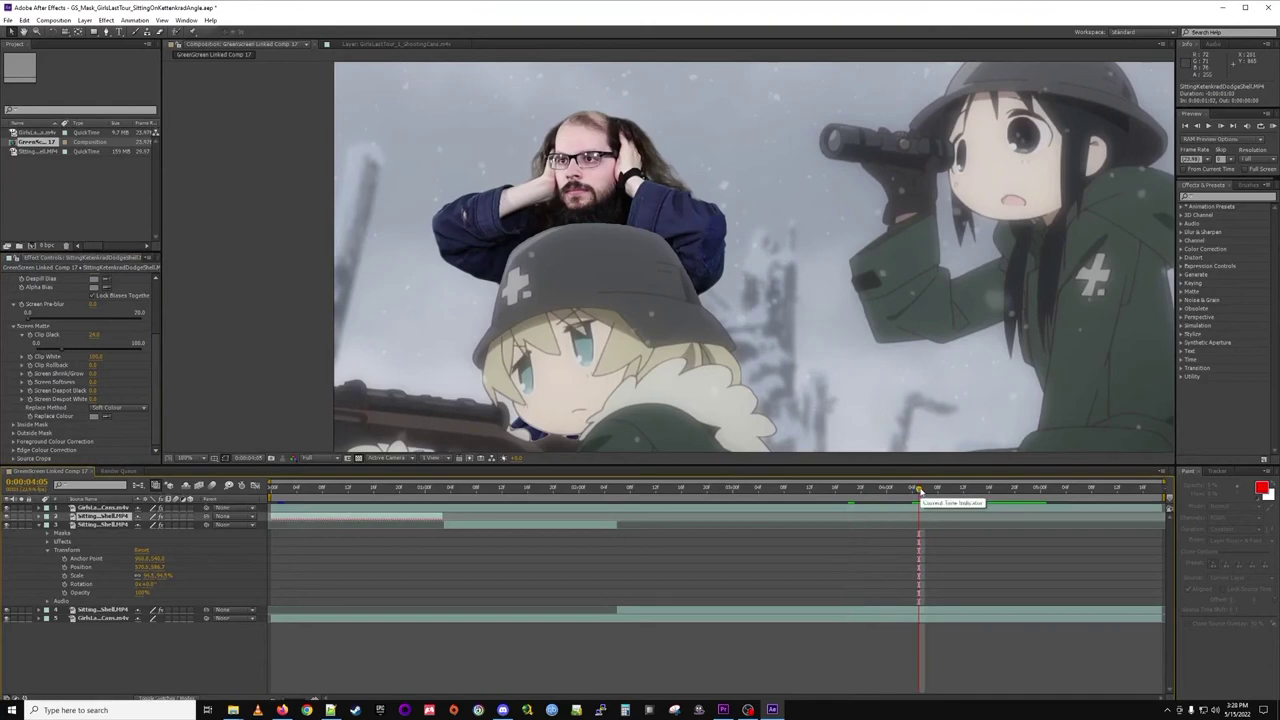
{"action": "left_click_drag", "start_coordinate": [920, 490], "coordinate": [966, 492]}
{"action": "left_click", "coordinate": [886, 492]}
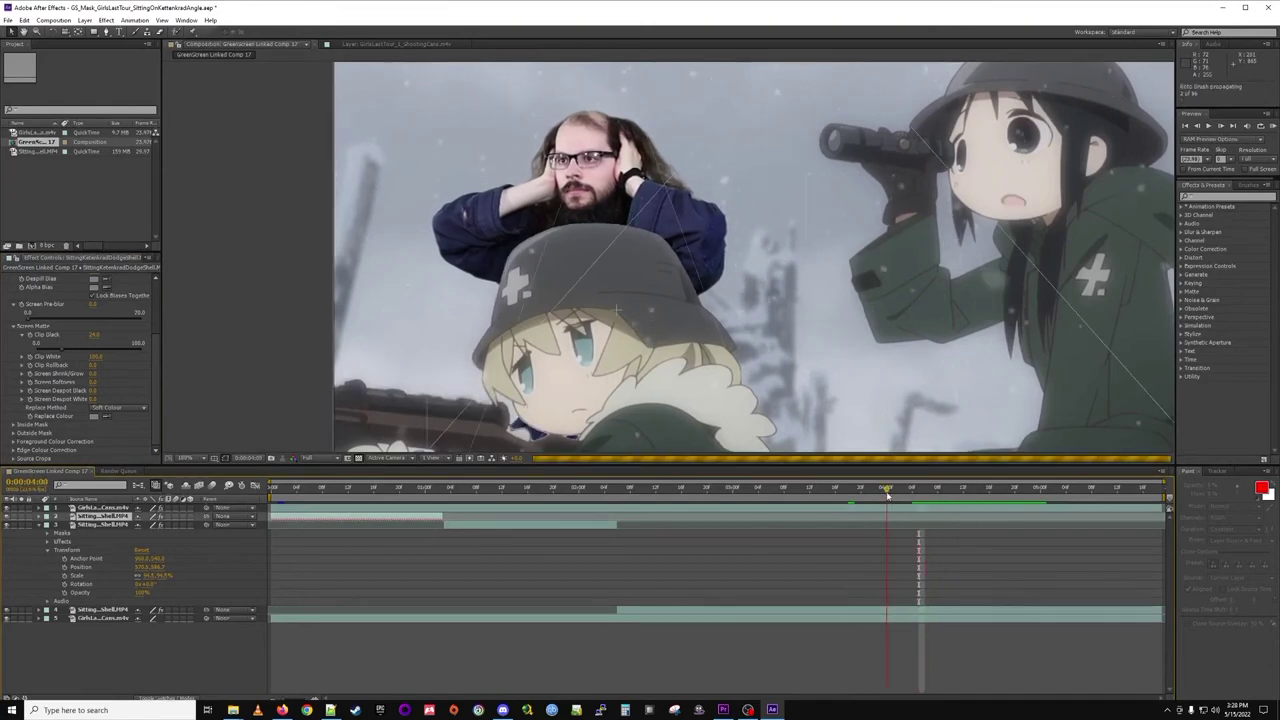
{"action": "left_click_drag", "start_coordinate": [922, 492], "coordinate": [1036, 500]}
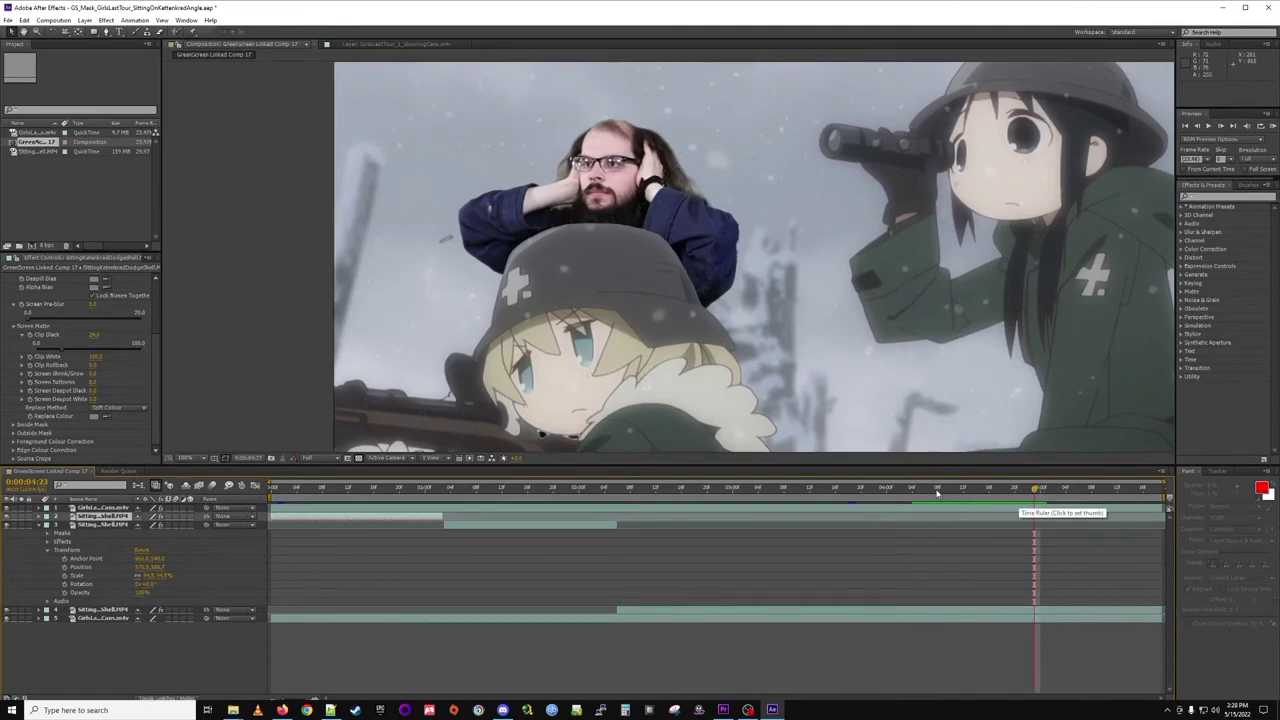
Close the After Effects project and return to the MainFilm sequence in Premiere Pro.
{"action": "double_click", "coordinate": [1058, 13]}
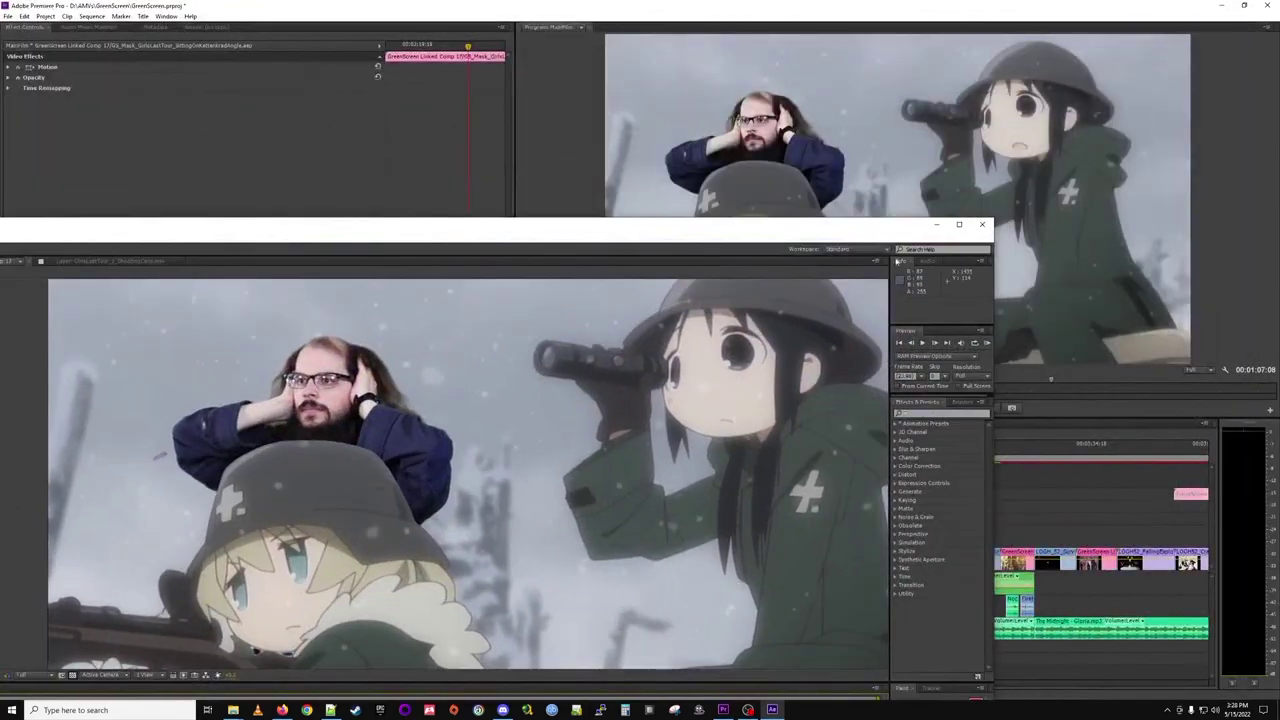
{"action": "left_click", "coordinate": [985, 226]}
{"action": "left_click", "coordinate": [390, 592]}
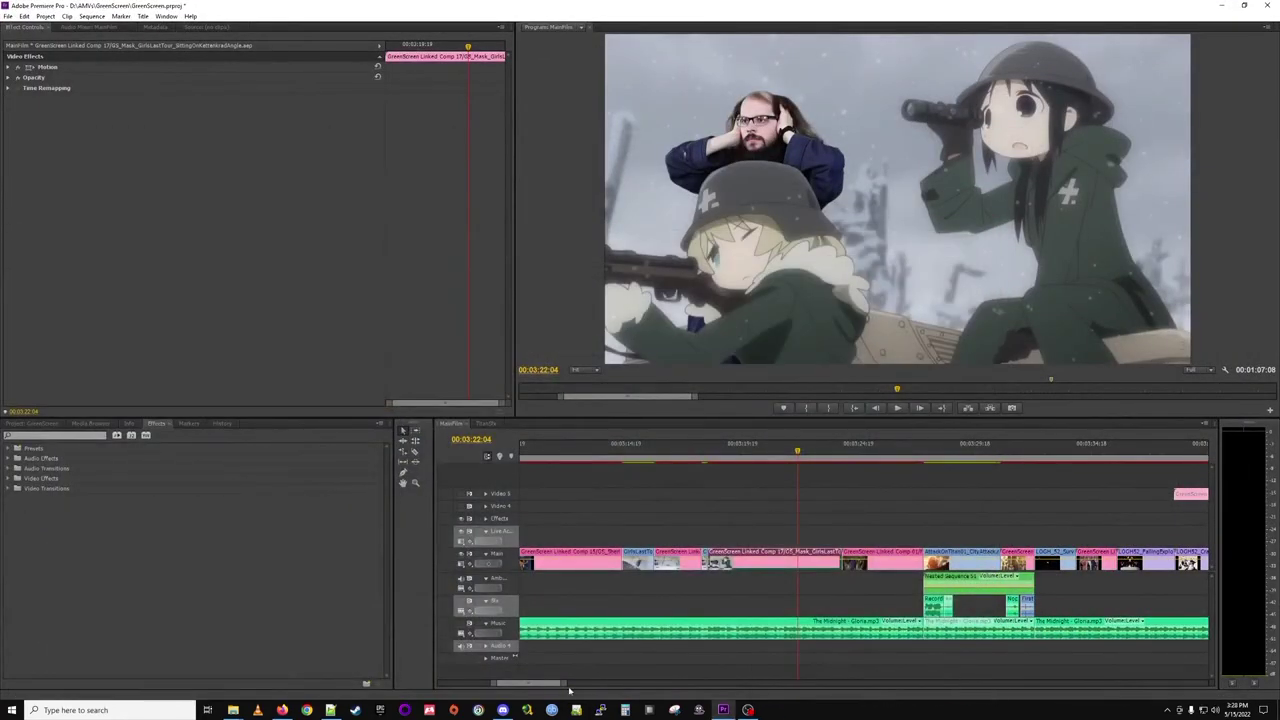
Review the Attack on Titan crowd composite on the MainFilm timeline from about 00:03:25:18 to 00:03:27:12.
{"action": "scroll", "coordinate": [551, 688], "scroll_direction": "down", "scroll_amount": 4}
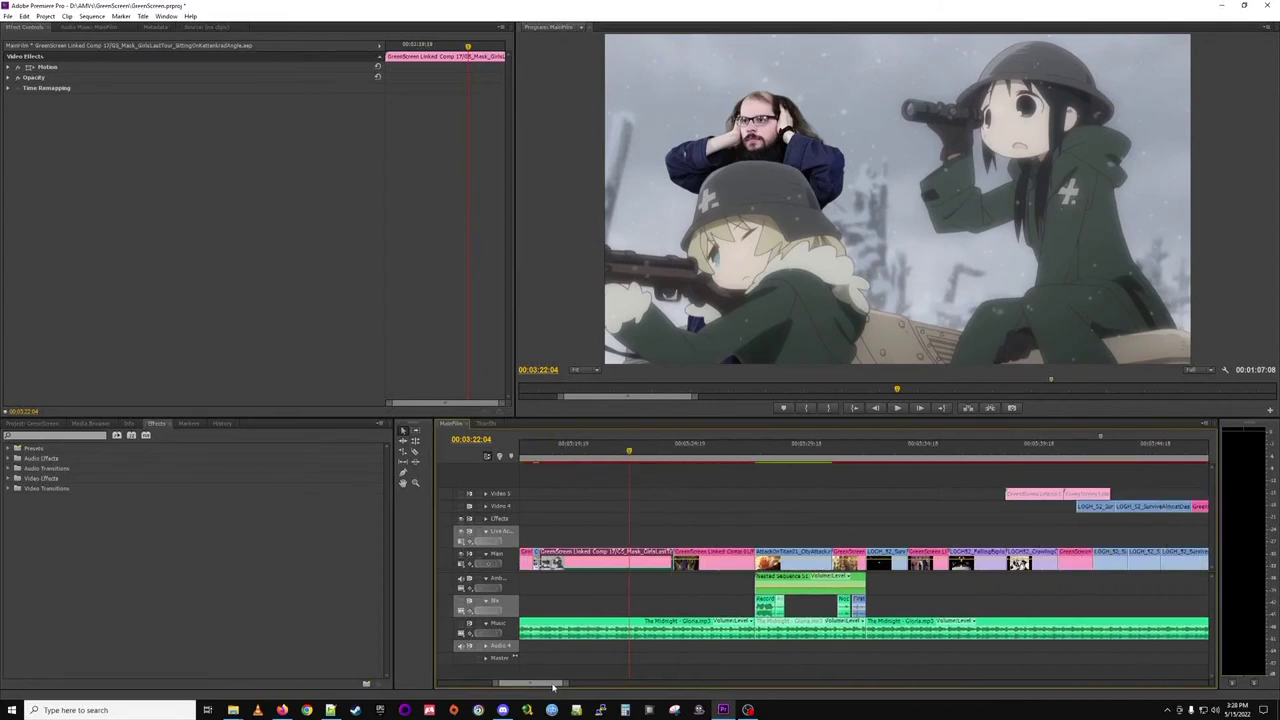
{"action": "left_click", "coordinate": [713, 450]}
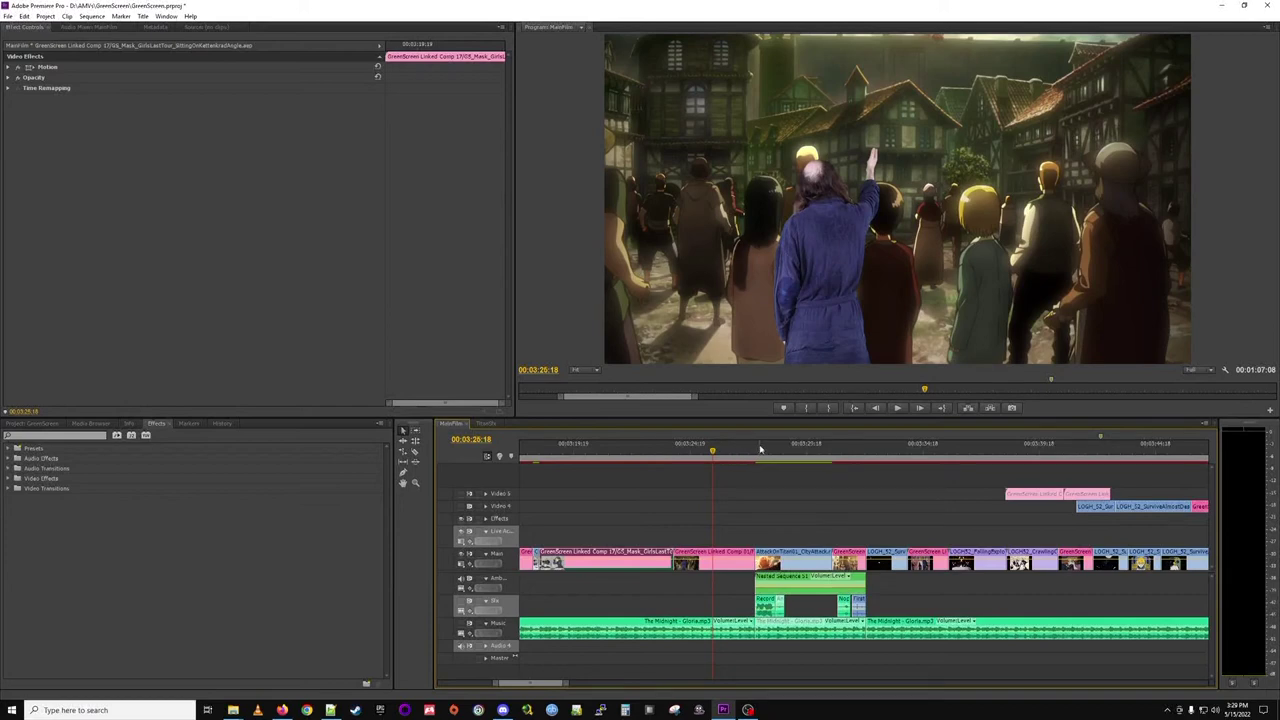
{"action": "scroll", "coordinate": [541, 686], "scroll_direction": "down", "scroll_amount": 2}
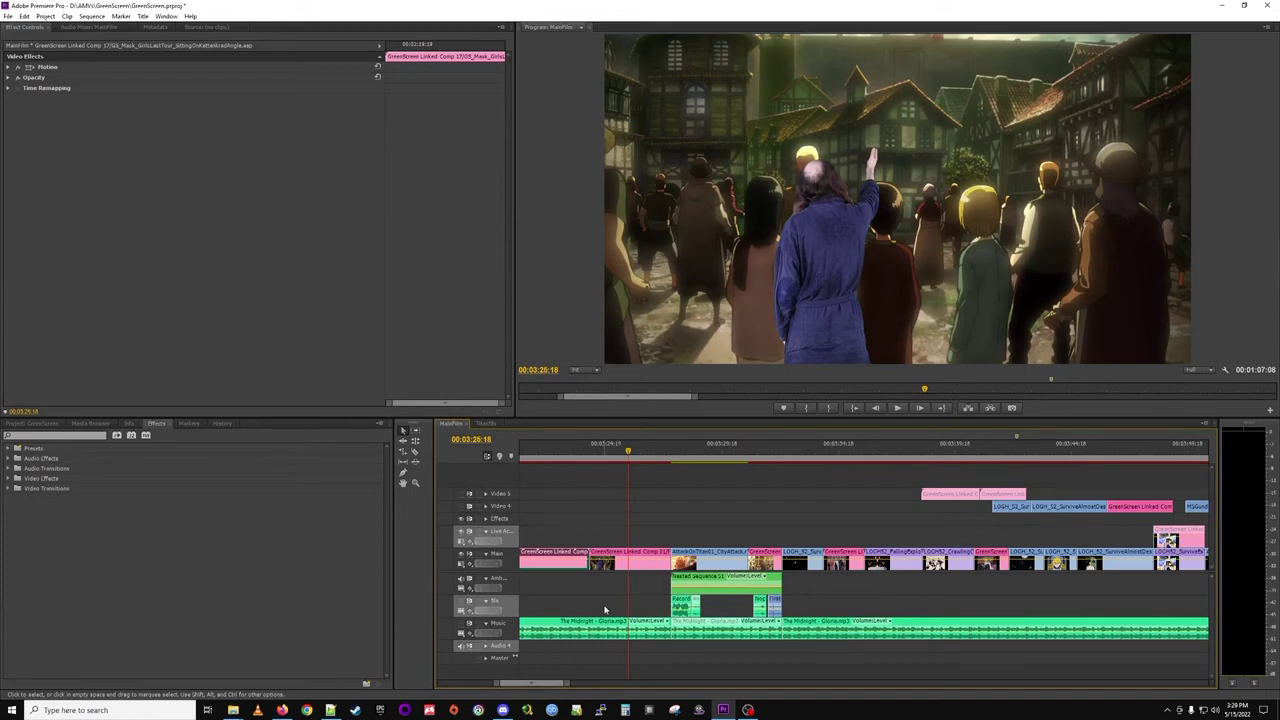
{"action": "key", "text": "Down"}
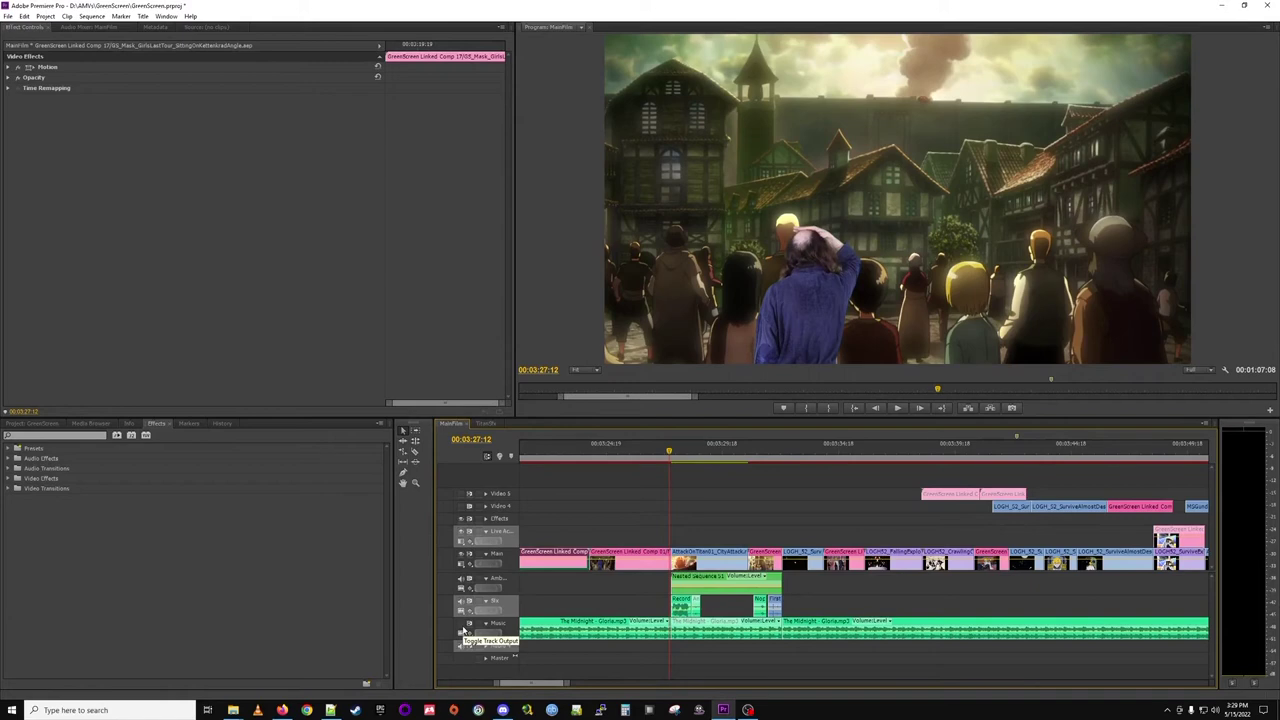
Play the Colossal Titan reveal with its sound, replay its start, and park the playhead at 00:03:29:04.
{"action": "key", "text": "space"}
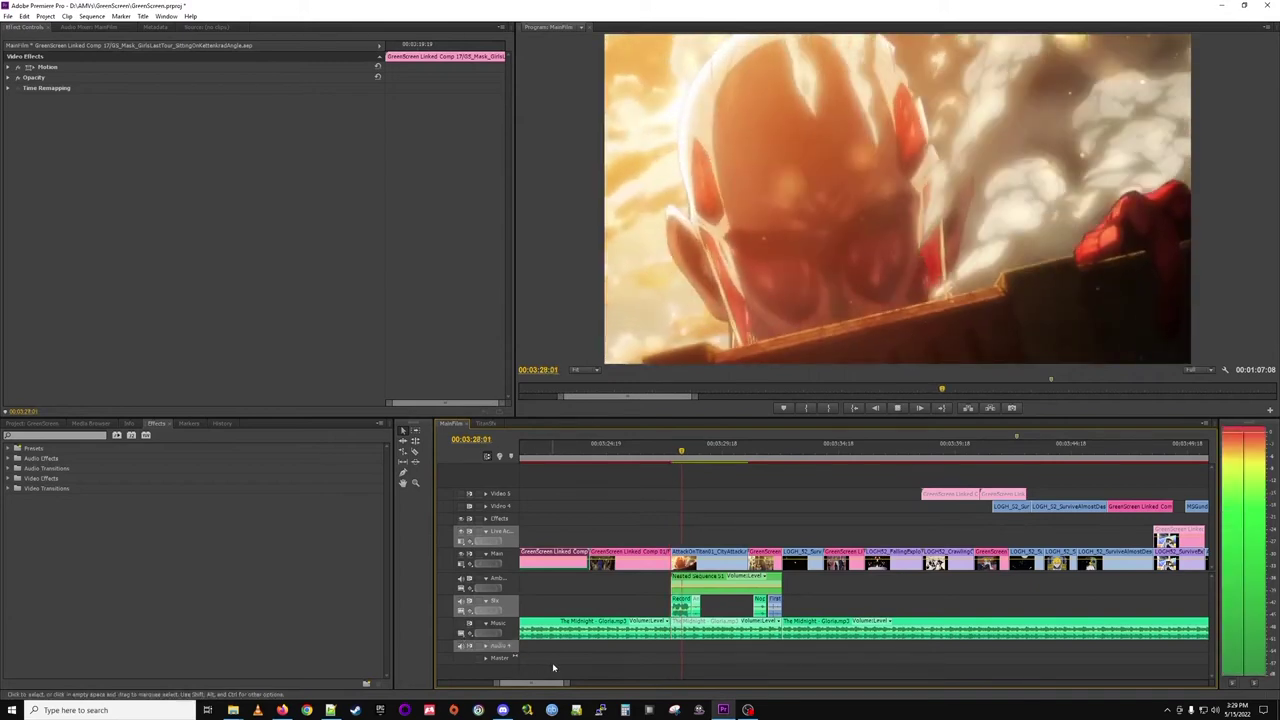
{"action": "key", "text": "space"}
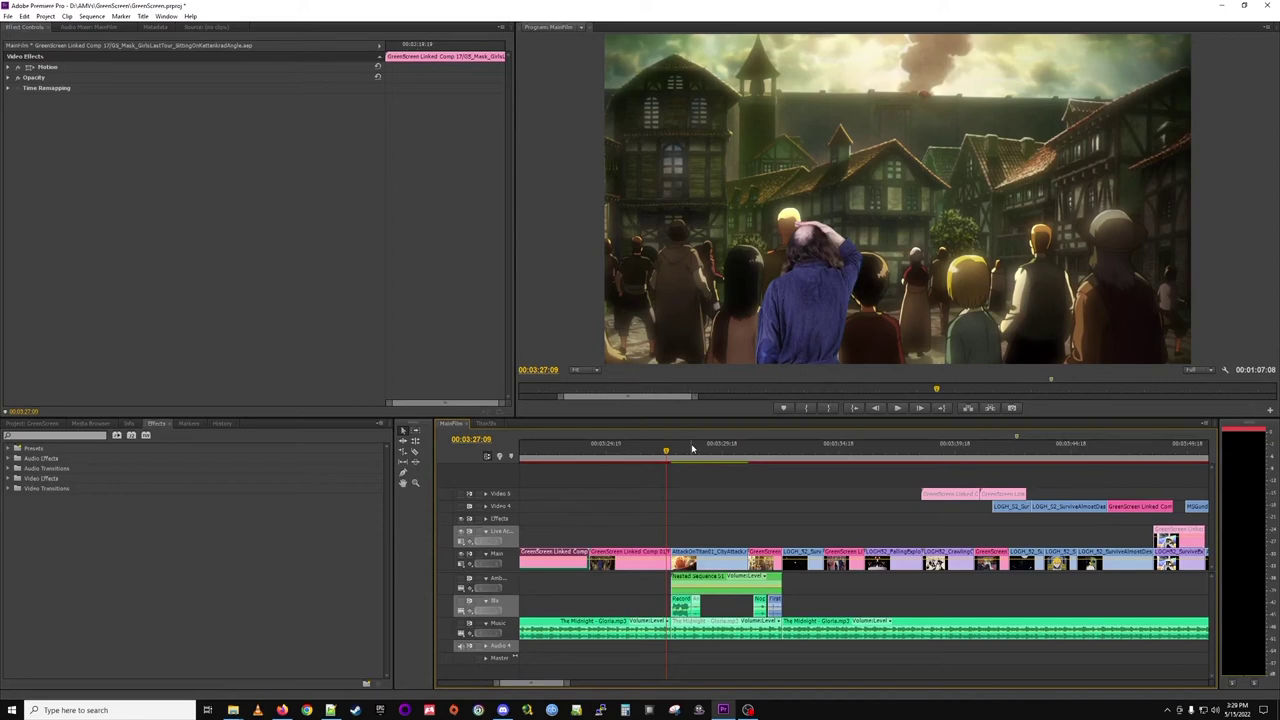
{"action": "left_click", "coordinate": [688, 450]}
{"action": "key", "text": "space"}
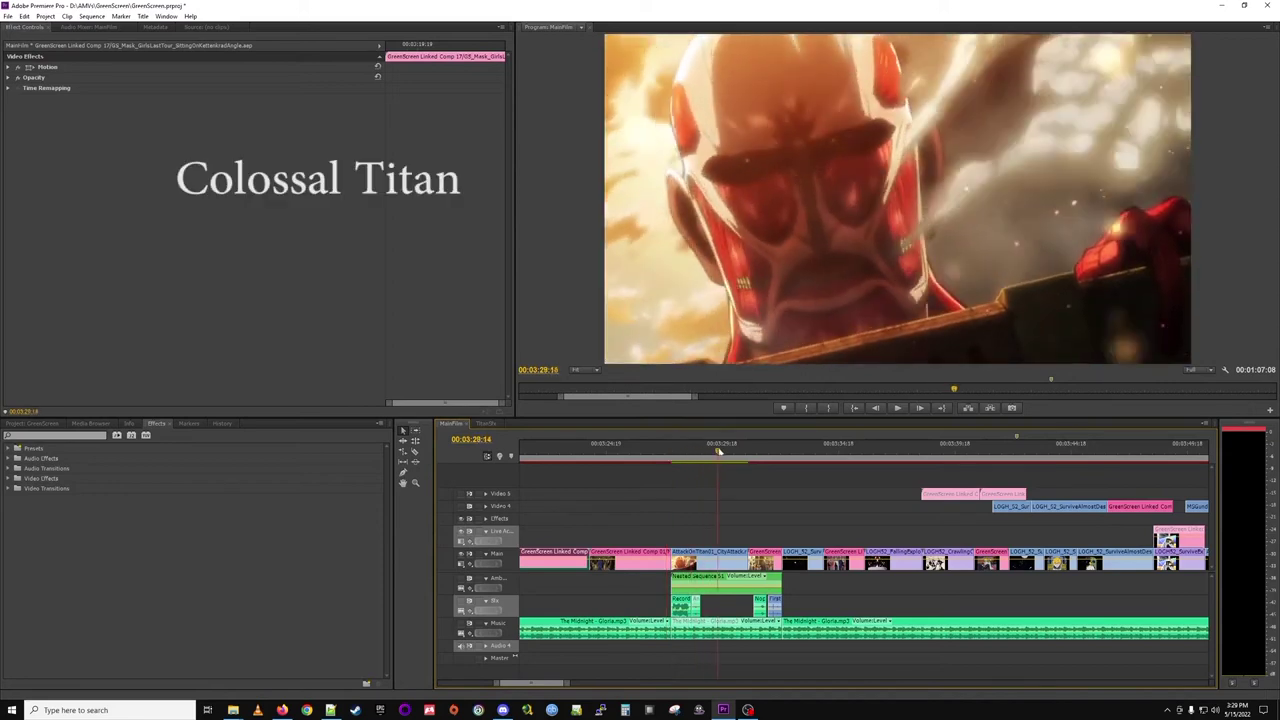
{"action": "left_click", "coordinate": [707, 452]}
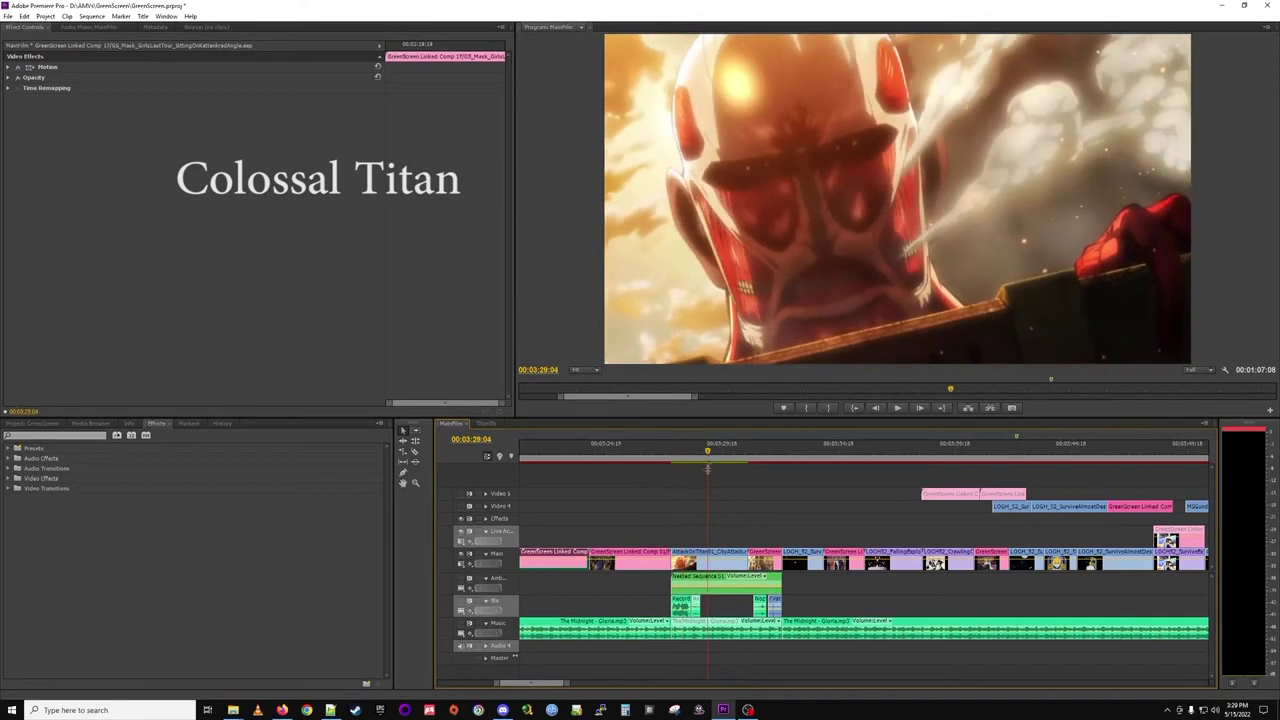
Open the nested audio sequence beneath the Colossal Titan shot to inspect its layered sound effects, and return to the MainFilm sequence.
{"action": "left_click", "coordinate": [730, 589]}
{"action": "right_click", "coordinate": [722, 588]}
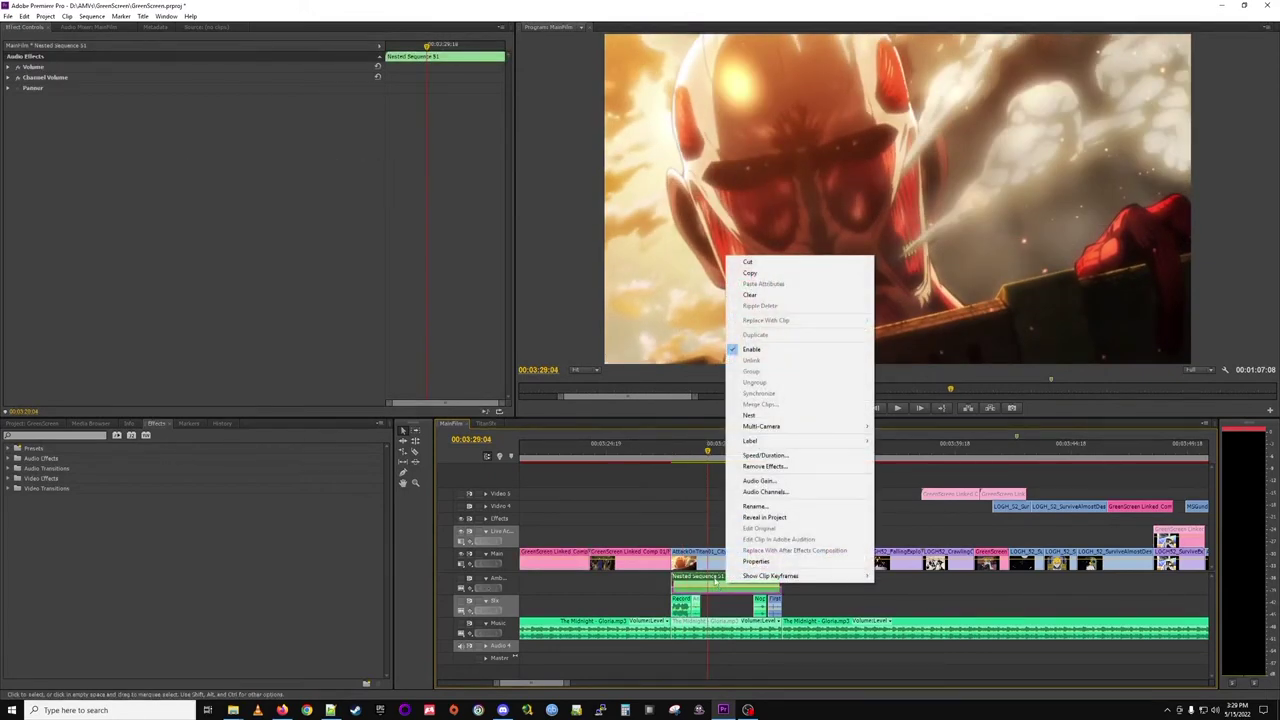
{"action": "left_click", "coordinate": [716, 584]}
{"action": "double_click", "coordinate": [715, 582]}
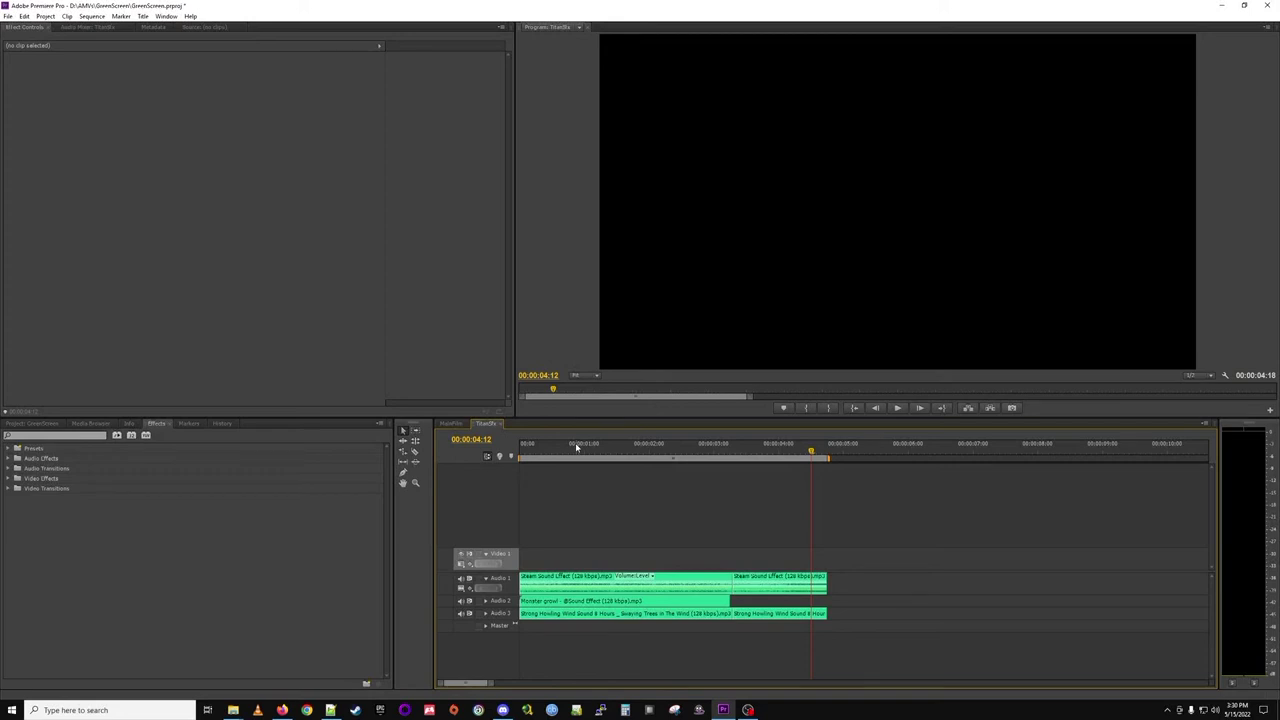
{"action": "left_click", "coordinate": [452, 424]}
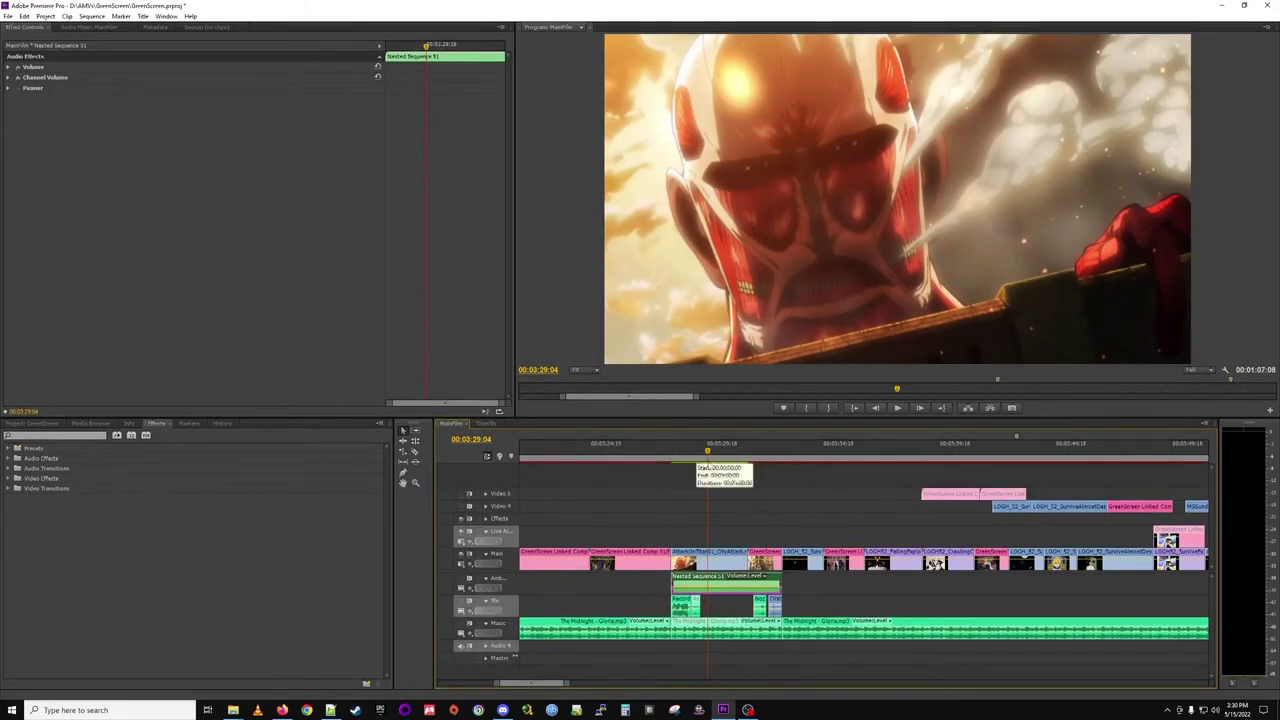
Toggle the ambience track's output and replay the Attack on Titan street crowd composite from about 00:03:30 to 00:03:32.
{"action": "left_click_drag", "start_coordinate": [711, 457], "coordinate": [742, 459]}
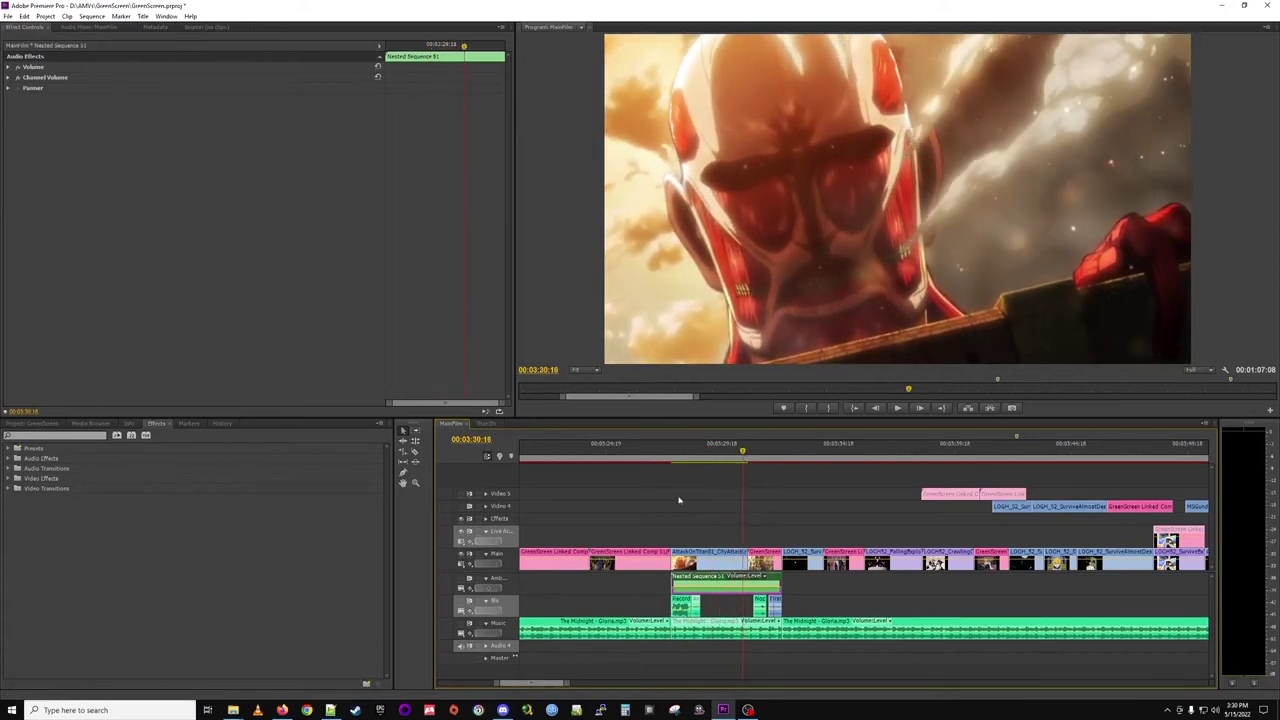
{"action": "left_click", "coordinate": [462, 582]}
{"action": "key", "text": "space"}
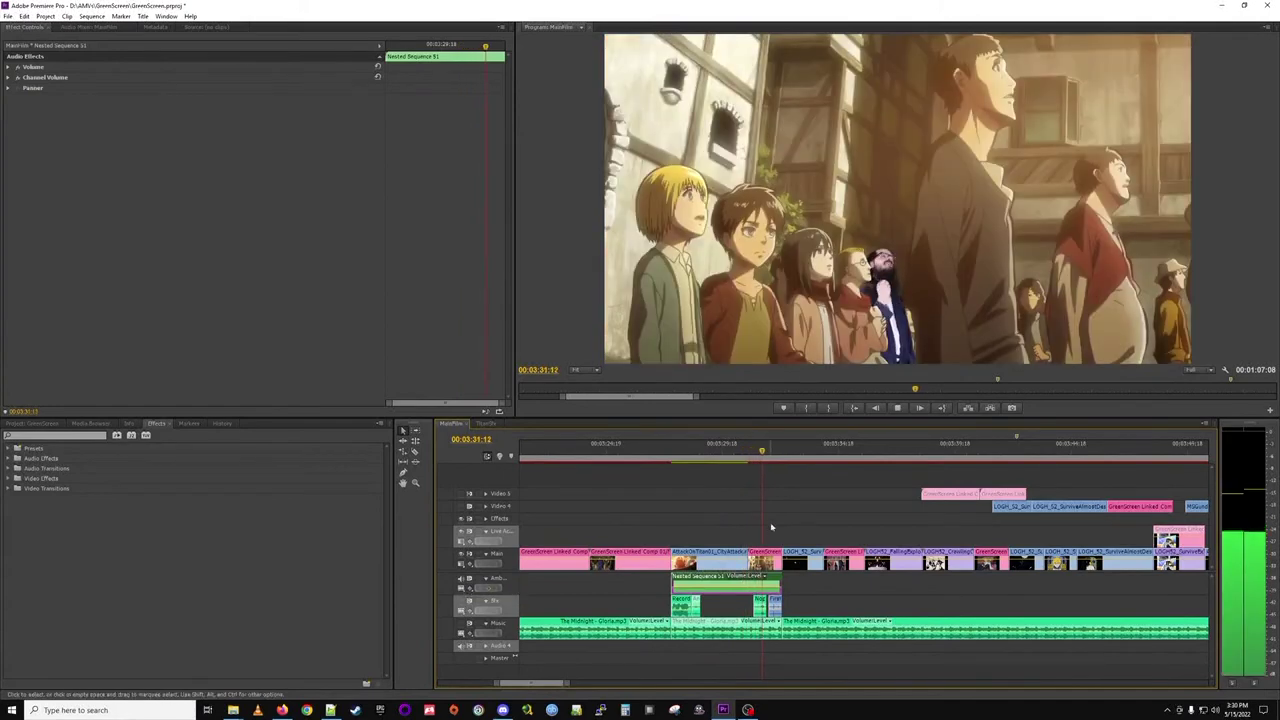
{"action": "left_click", "coordinate": [726, 449]}
{"action": "key", "text": "space"}
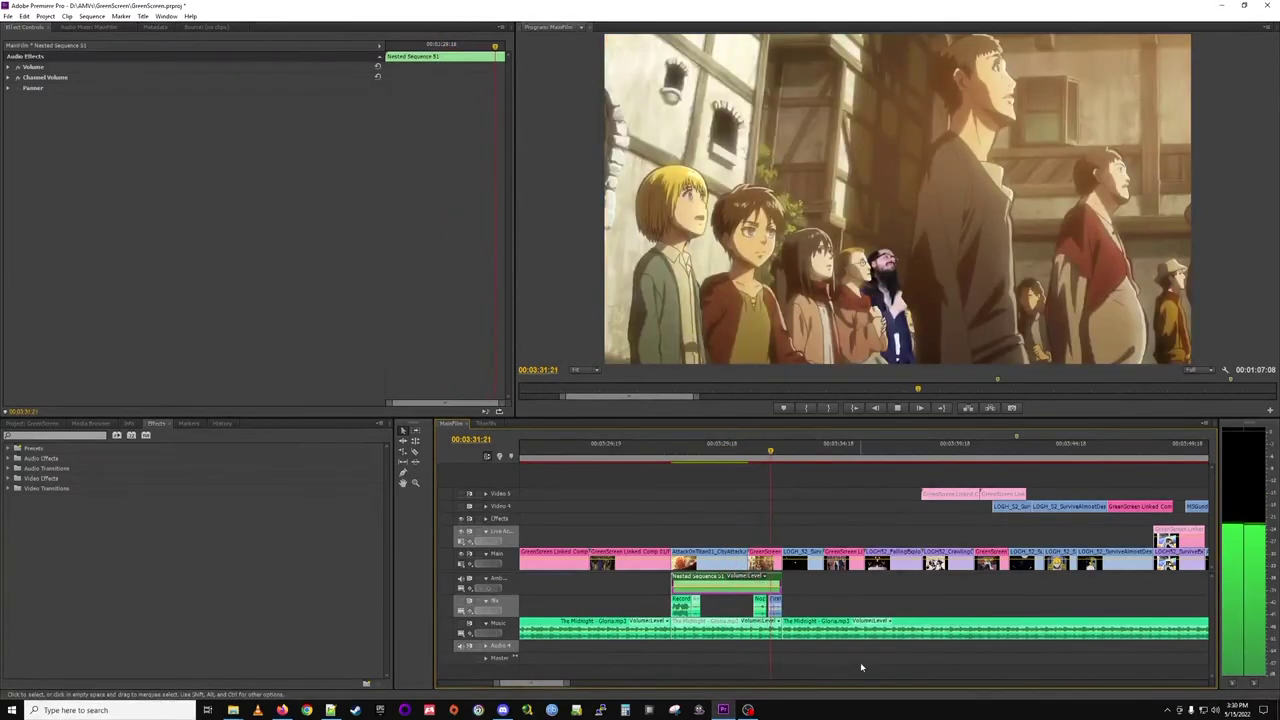
{"action": "key", "text": "space"}
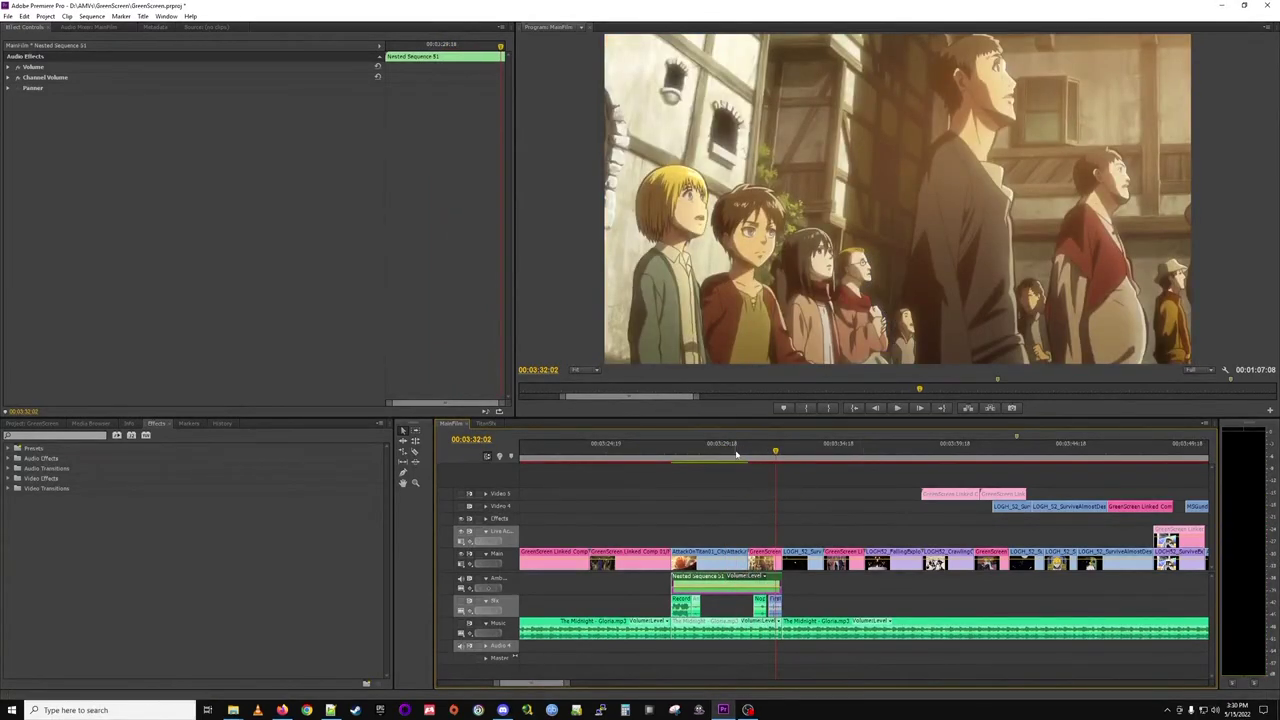
{"action": "left_click_drag", "start_coordinate": [737, 452], "coordinate": [740, 452]}
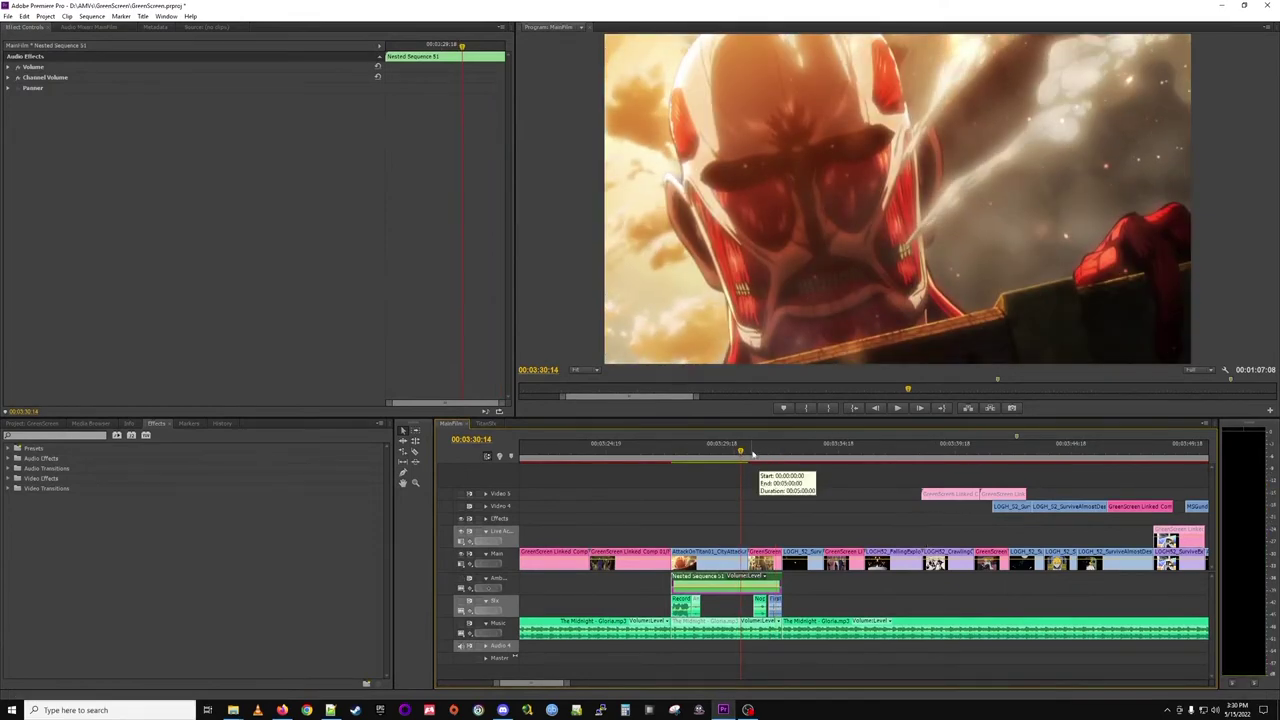
{"action": "left_click_drag", "start_coordinate": [753, 455], "coordinate": [780, 462]}
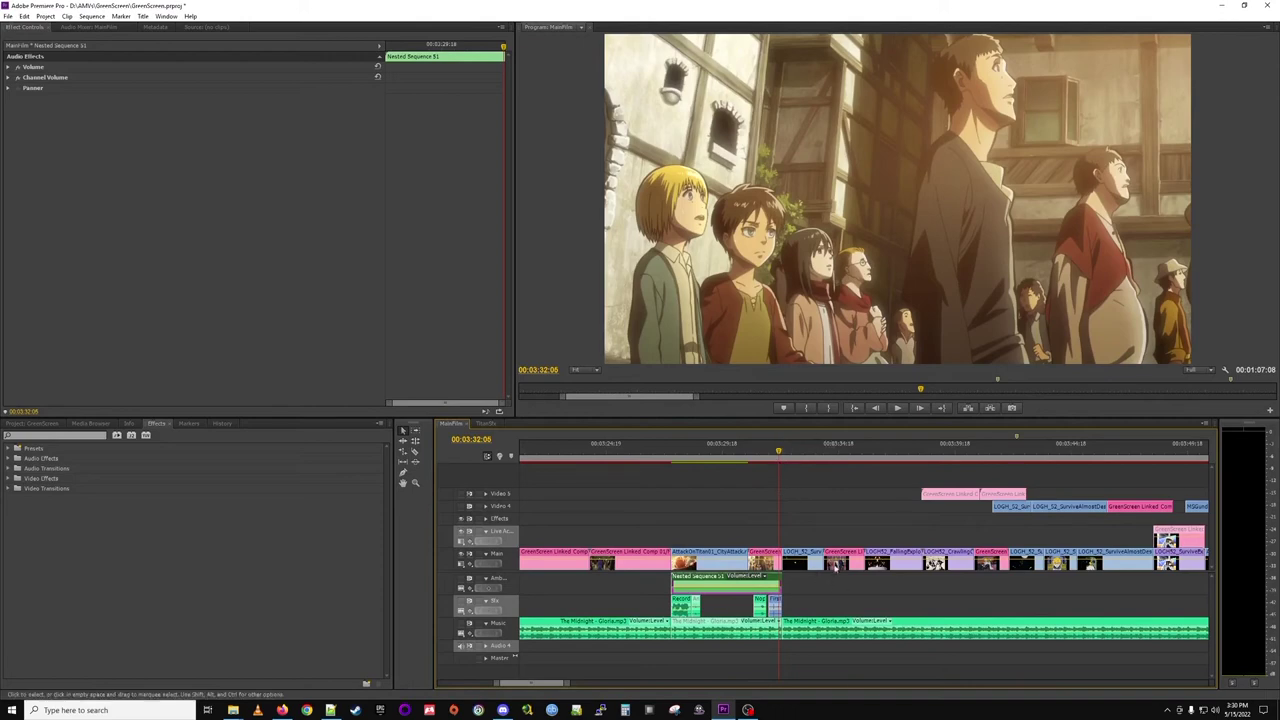
Scrub through the opening Legend of the Galactic Heroes shots from the spaceships at about 00:03:33:15 to the falling officers at 00:03:38:22.
{"action": "left_click", "coordinate": [789, 453]}
{"action": "left_click_drag", "start_coordinate": [789, 453], "coordinate": [813, 460]}
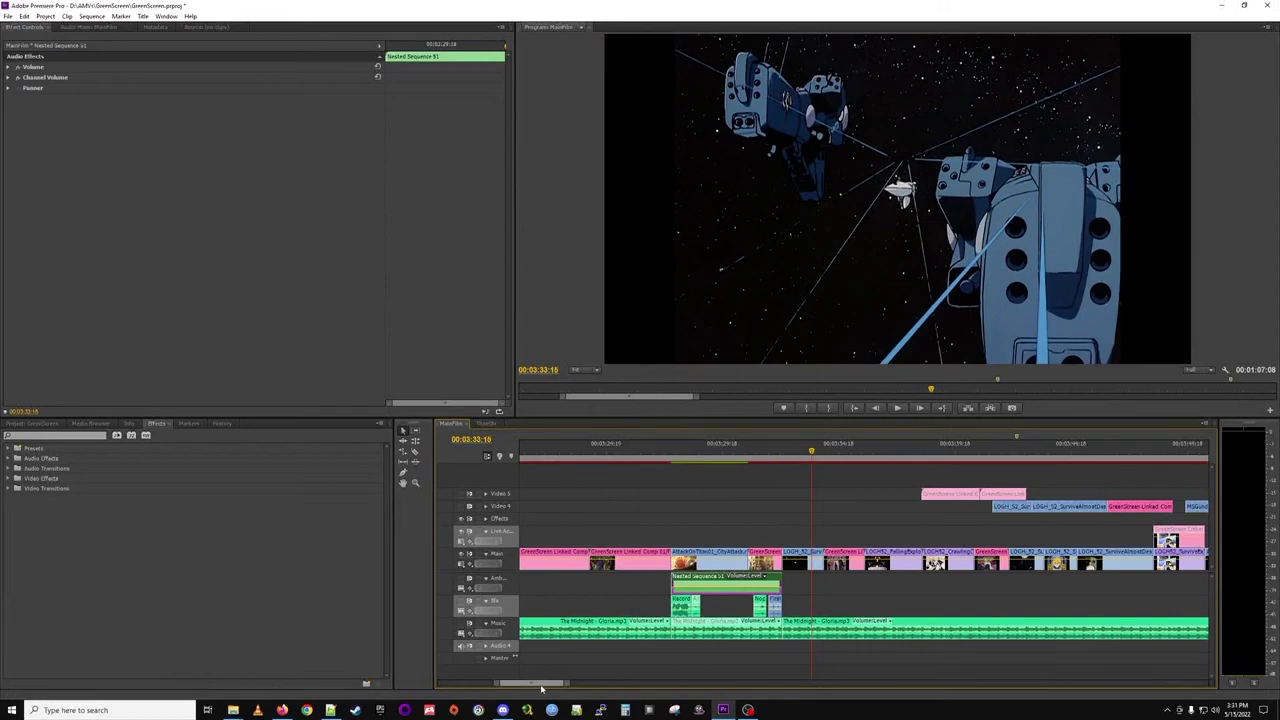
{"action": "scroll", "coordinate": [543, 687], "scroll_direction": "down", "scroll_amount": 3}
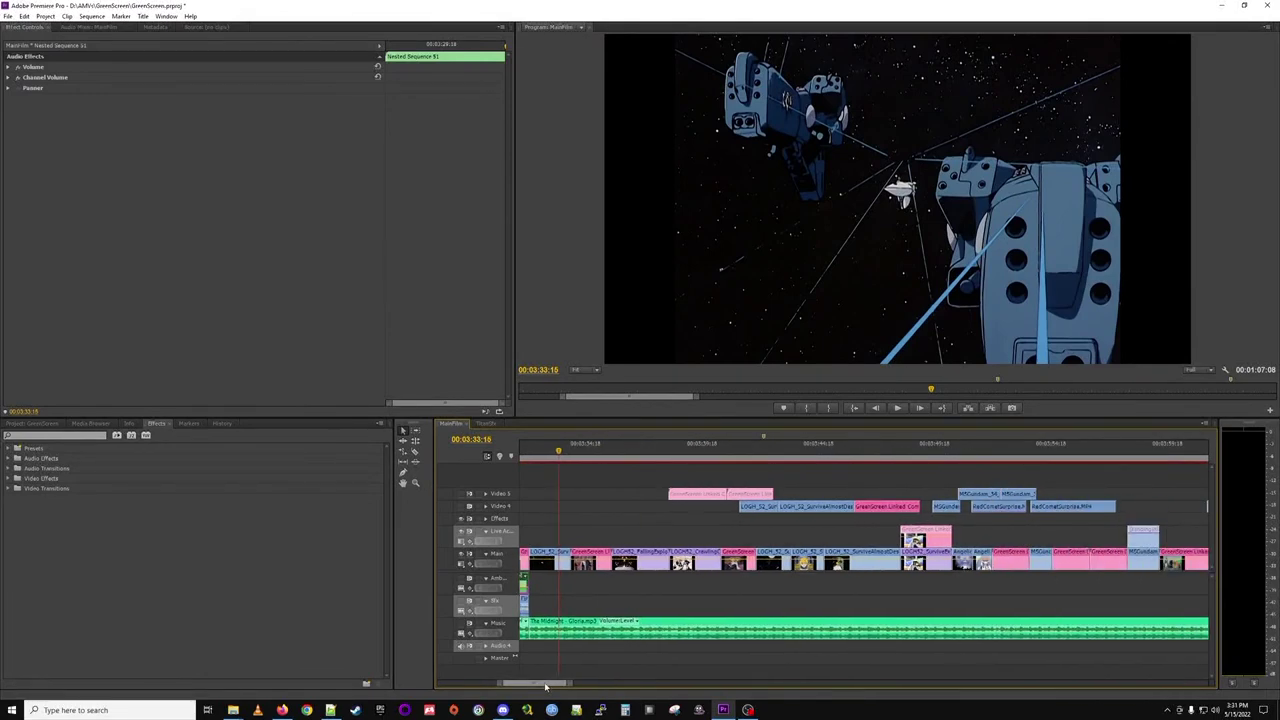
{"action": "left_click", "coordinate": [605, 450]}
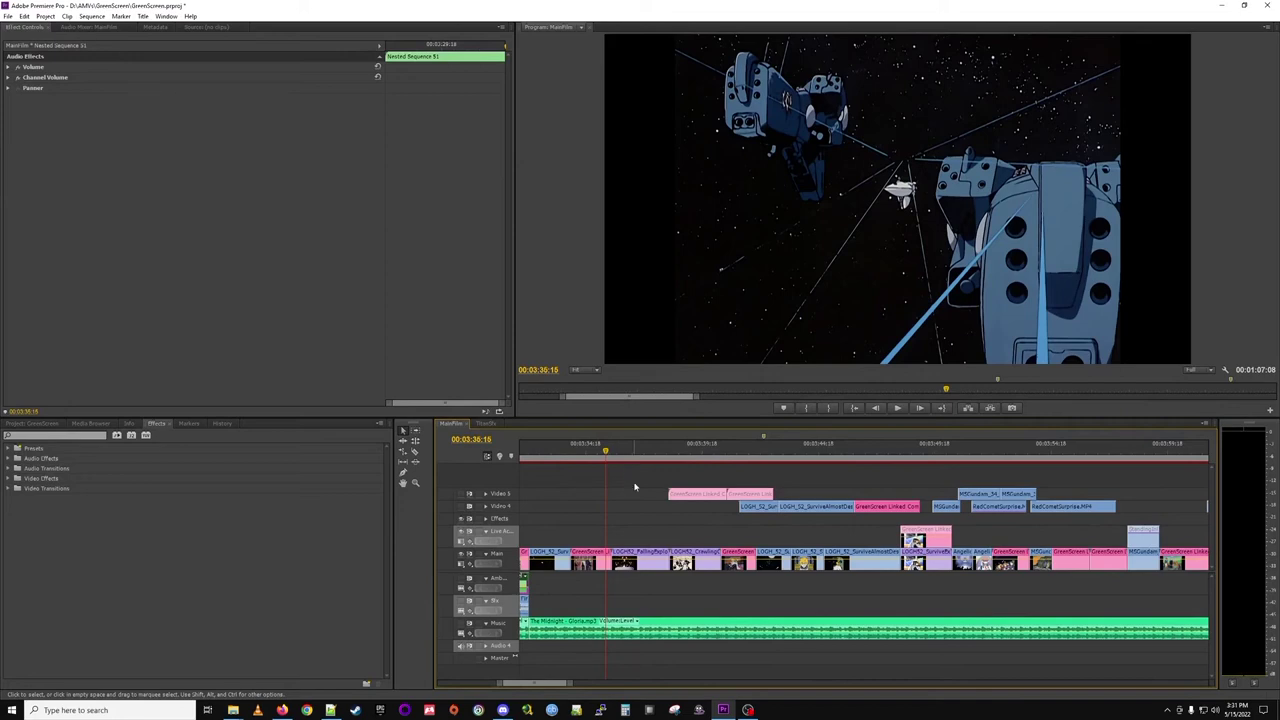
{"action": "left_click", "coordinate": [620, 452]}
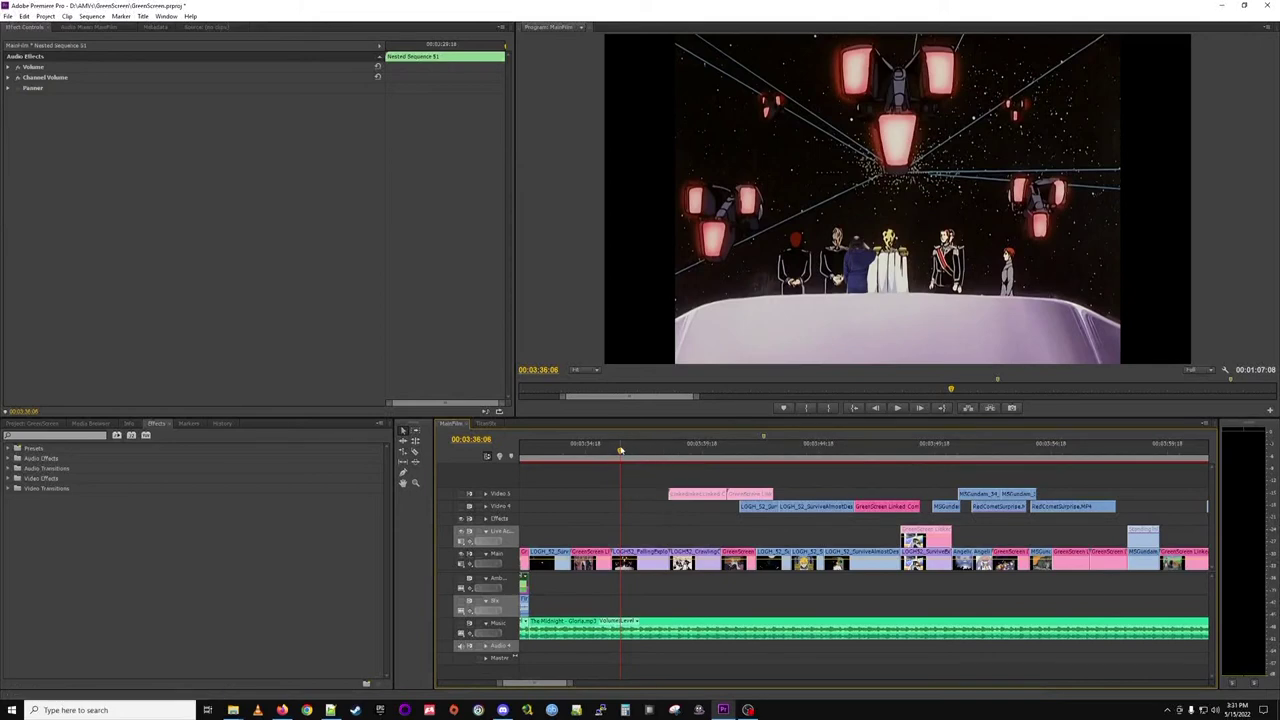
{"action": "left_click_drag", "start_coordinate": [620, 452], "coordinate": [683, 462]}
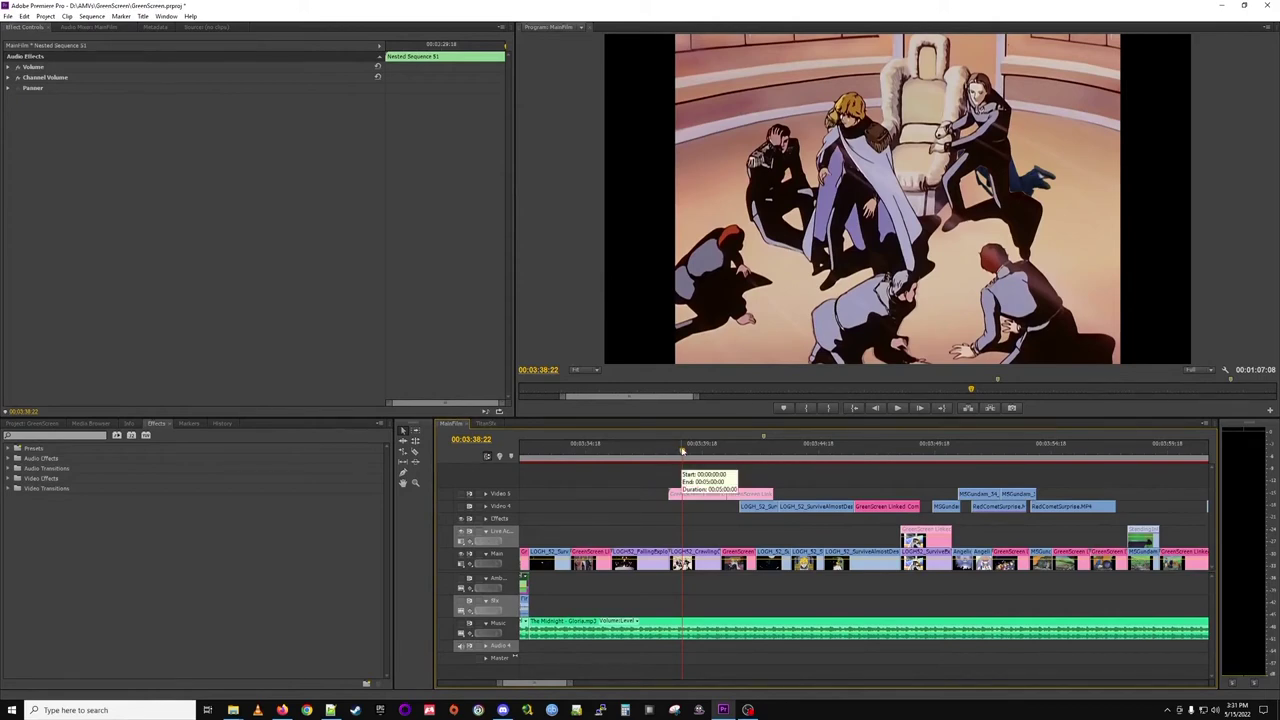
Magnify the program view to inspect the subject masked behind the officer beside the throne, and restore the view to Fit.
{"action": "left_click", "coordinate": [591, 370]}
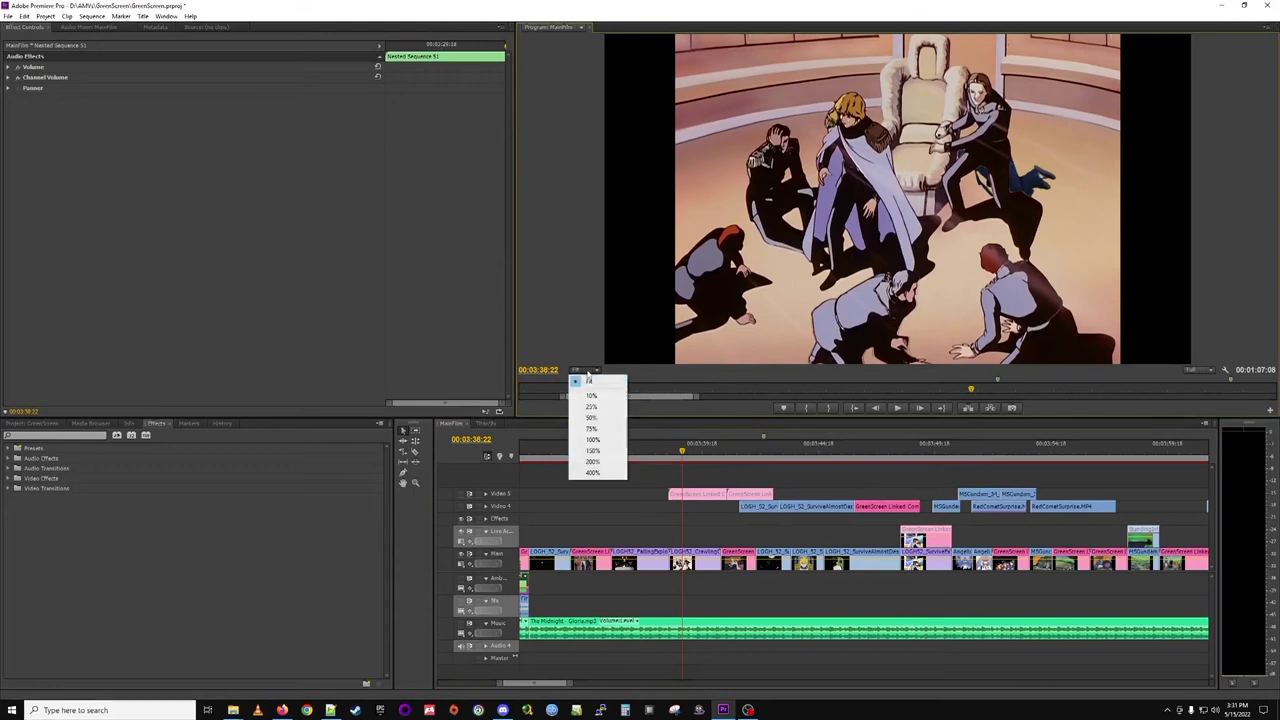
{"action": "left_click", "coordinate": [598, 458]}
{"action": "scroll", "coordinate": [1055, 230], "scroll_direction": "up", "scroll_amount": 3}
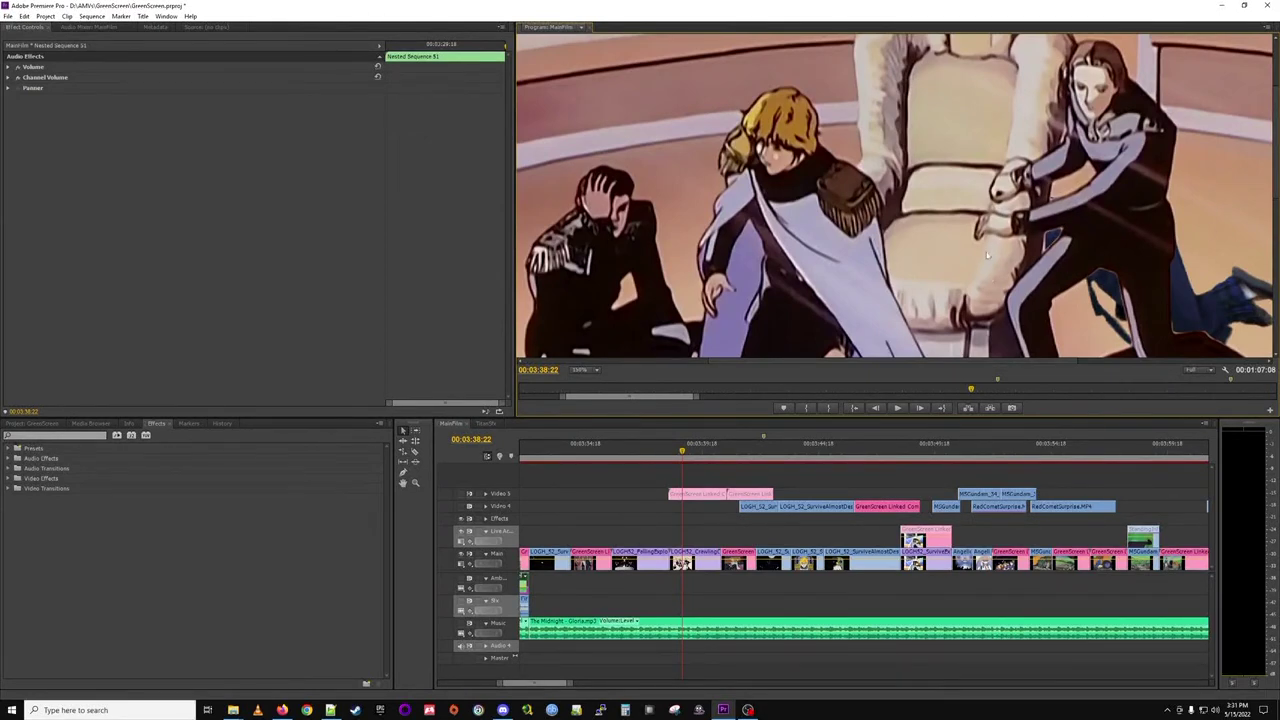
{"action": "left_click", "coordinate": [586, 369]}
{"action": "left_click", "coordinate": [588, 380]}
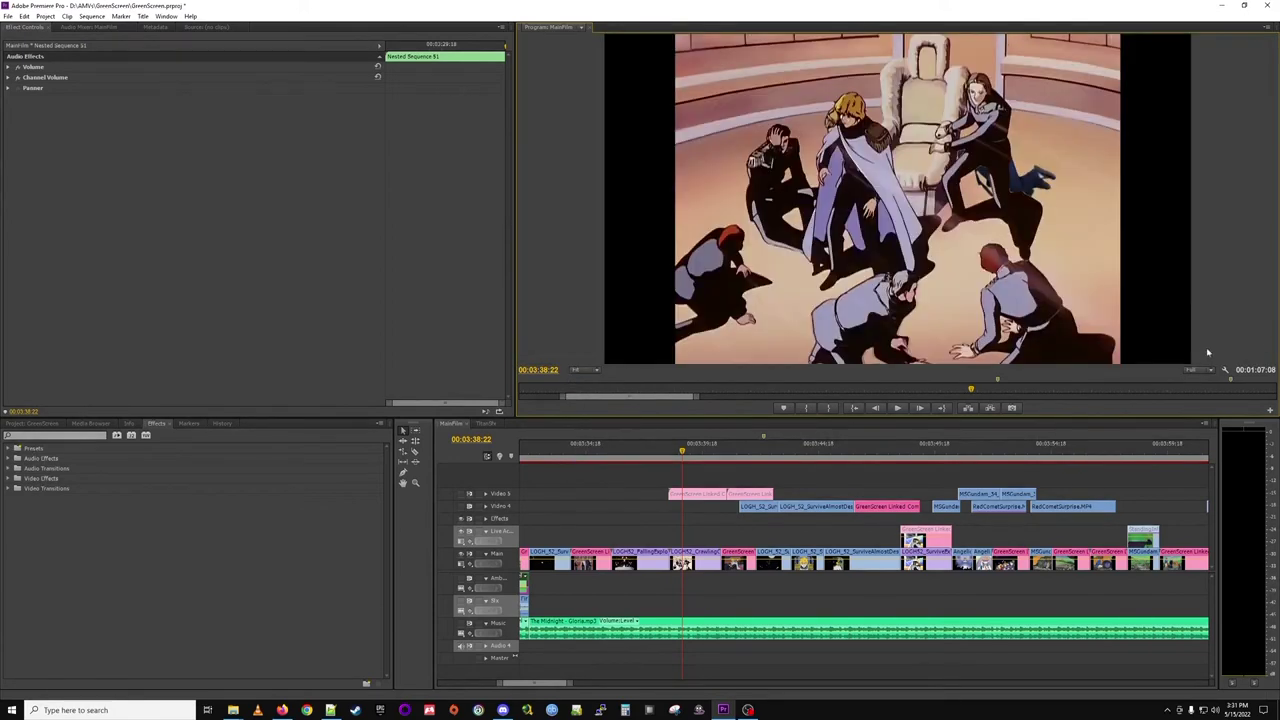
Examine the throne room composite frame by frame, forward to about 00:03:39:13 and back.
{"action": "left_click", "coordinate": [688, 455]}
{"action": "key", "text": "Right"}
{"action": "key", "text": "Right"}
{"action": "key", "text": "Right"}
{"action": "key", "text": "Right"}
{"action": "key", "text": "Right"}
{"action": "key", "text": "Right"}
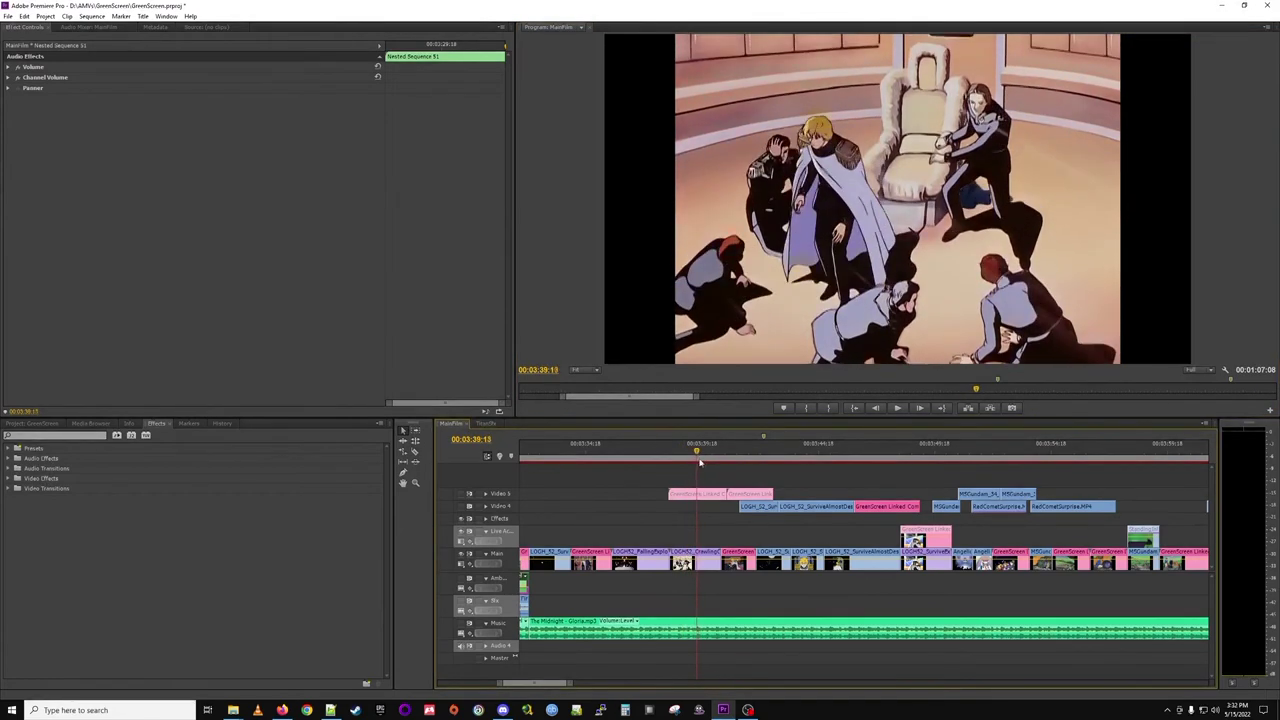
{"action": "key", "text": "Left"}
{"action": "key", "text": "Left"}
{"action": "key", "text": "Left"}
{"action": "key", "text": "Left"}
{"action": "key", "text": "Left"}
{"action": "key", "text": "Left"}
{"action": "key", "text": "Left"}
{"action": "key", "text": "Left"}
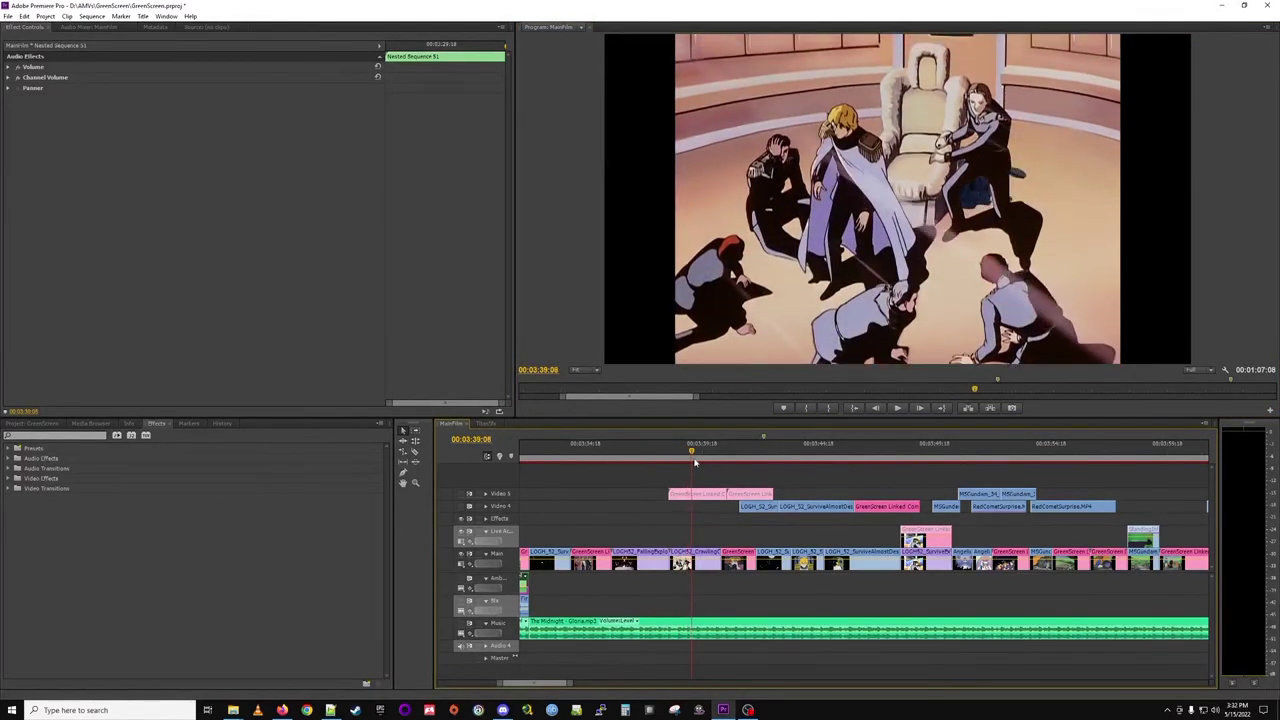
Scrub through the remaining Legend of the Galactic Heroes composites up to about 00:03:50:08.
{"action": "left_click_drag", "start_coordinate": [686, 462], "coordinate": [742, 460]}
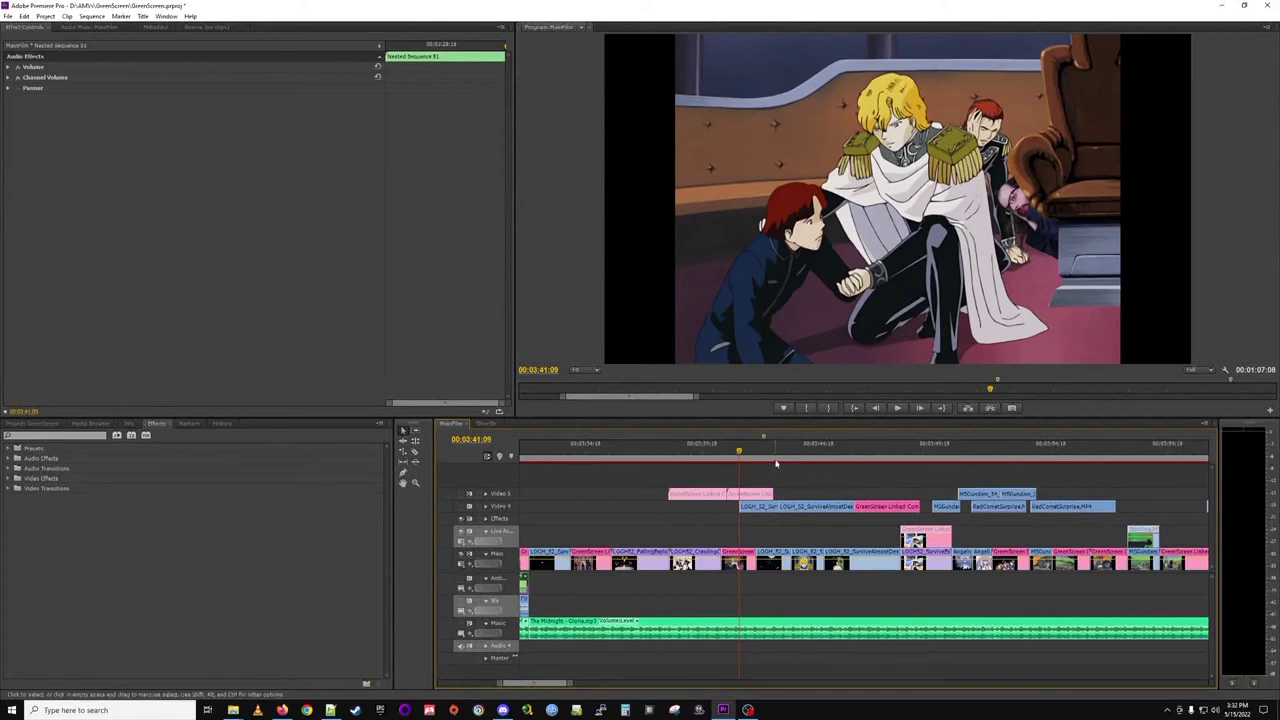
{"action": "left_click_drag", "start_coordinate": [775, 450], "coordinate": [910, 448]}
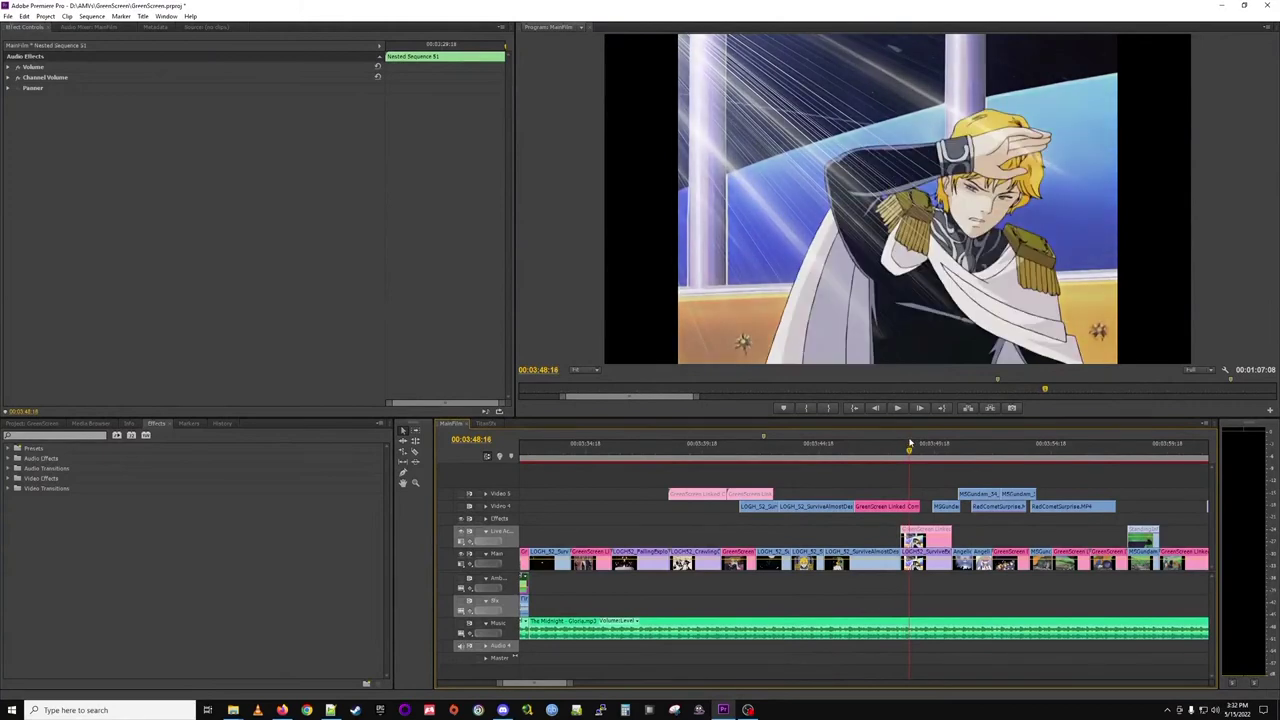
{"action": "left_click_drag", "start_coordinate": [909, 452], "coordinate": [948, 450]}
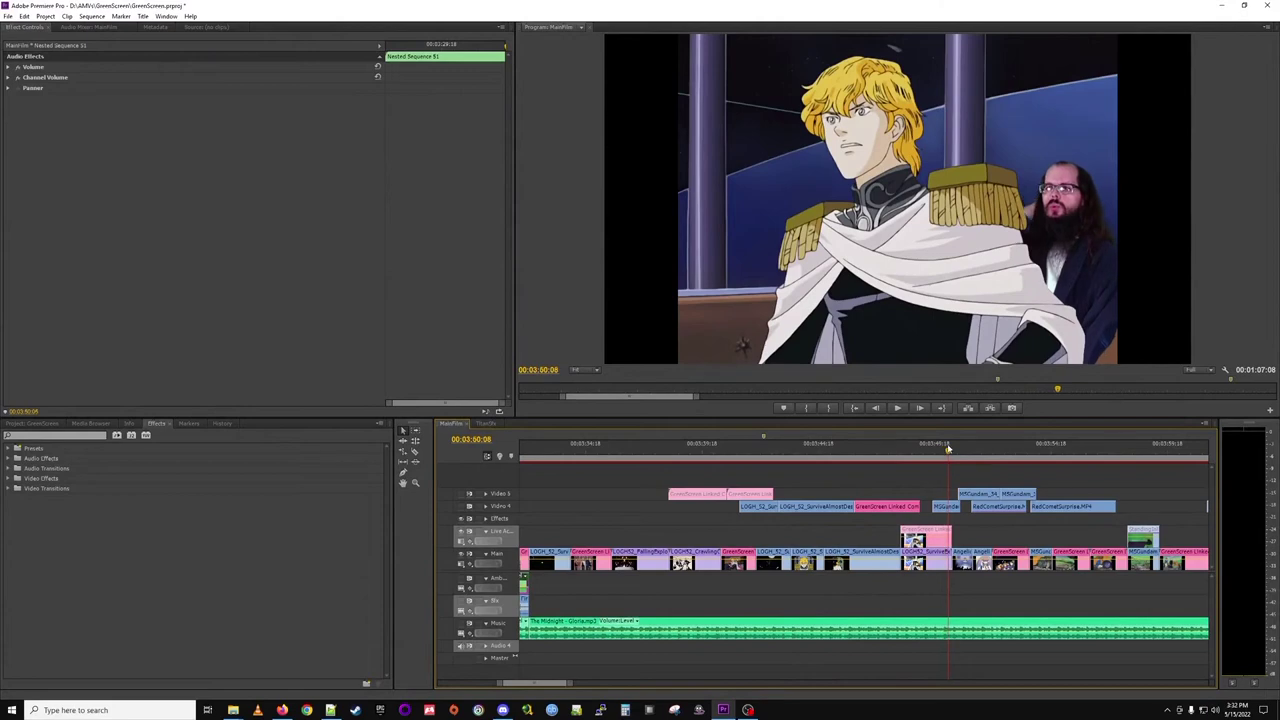
Scrub through the Angelic Layer shots around 00:03:51:18 and on to the Gundam buggy scene at about 00:03:55.
{"action": "scroll", "coordinate": [556, 686], "scroll_direction": "down", "scroll_amount": 4}
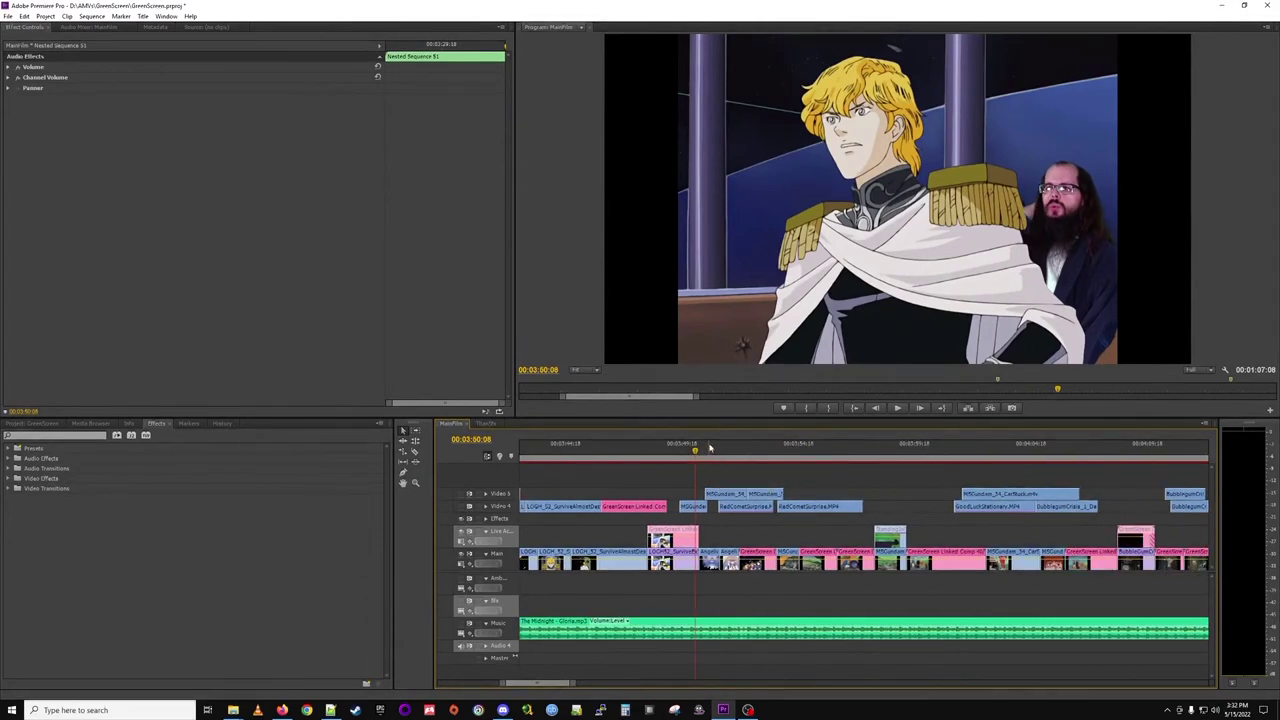
{"action": "left_click_drag", "start_coordinate": [719, 449], "coordinate": [727, 446]}
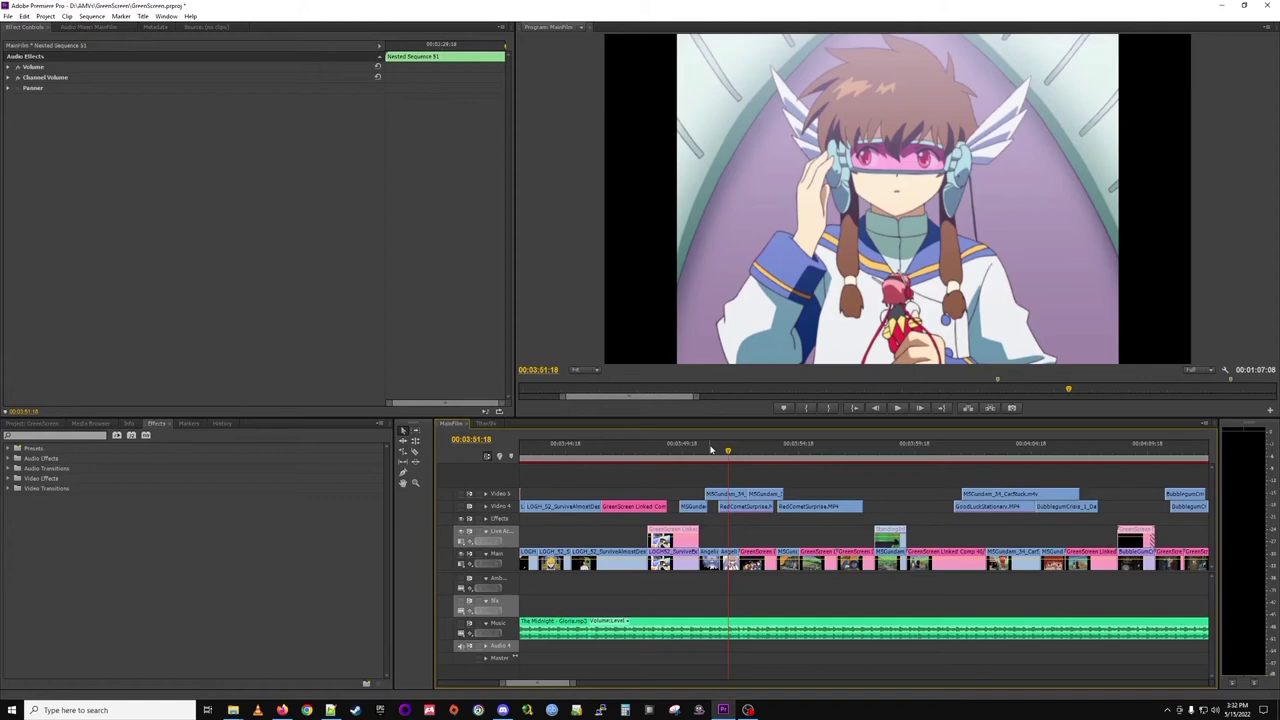
{"action": "left_click", "coordinate": [710, 450]}
{"action": "left_click_drag", "start_coordinate": [710, 450], "coordinate": [727, 448]}
{"action": "left_click_drag", "start_coordinate": [727, 450], "coordinate": [786, 428]}
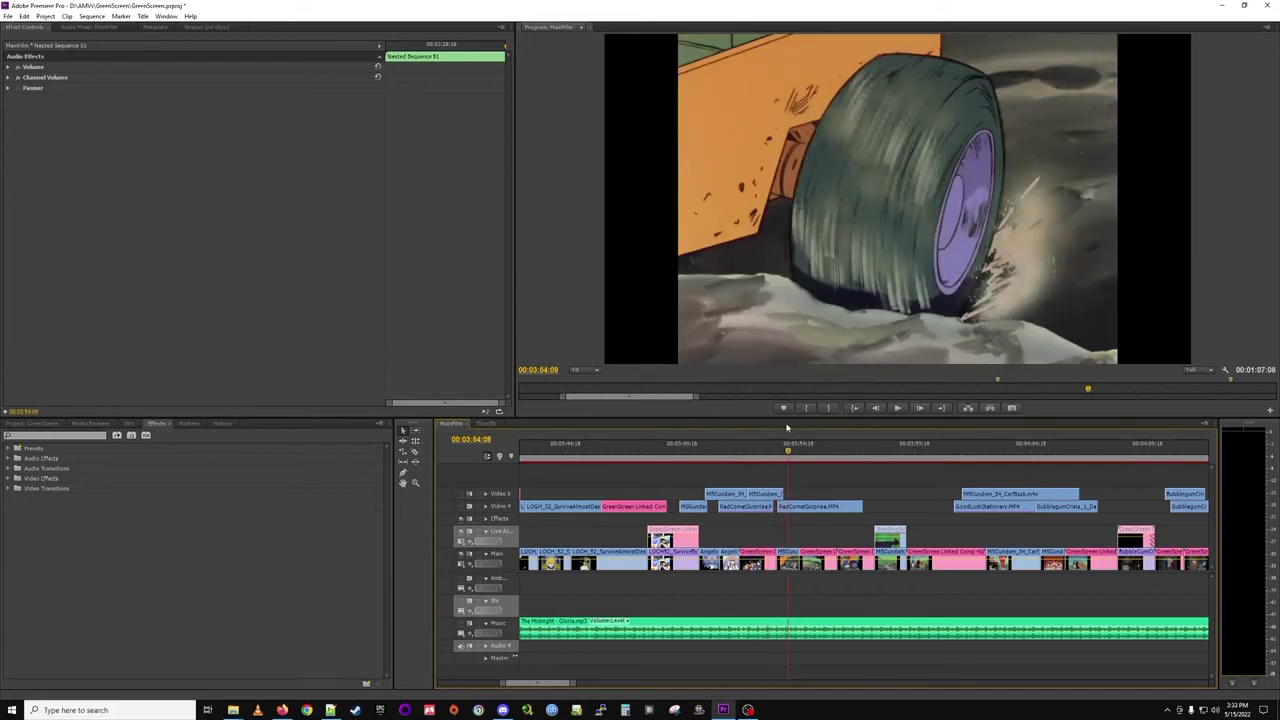
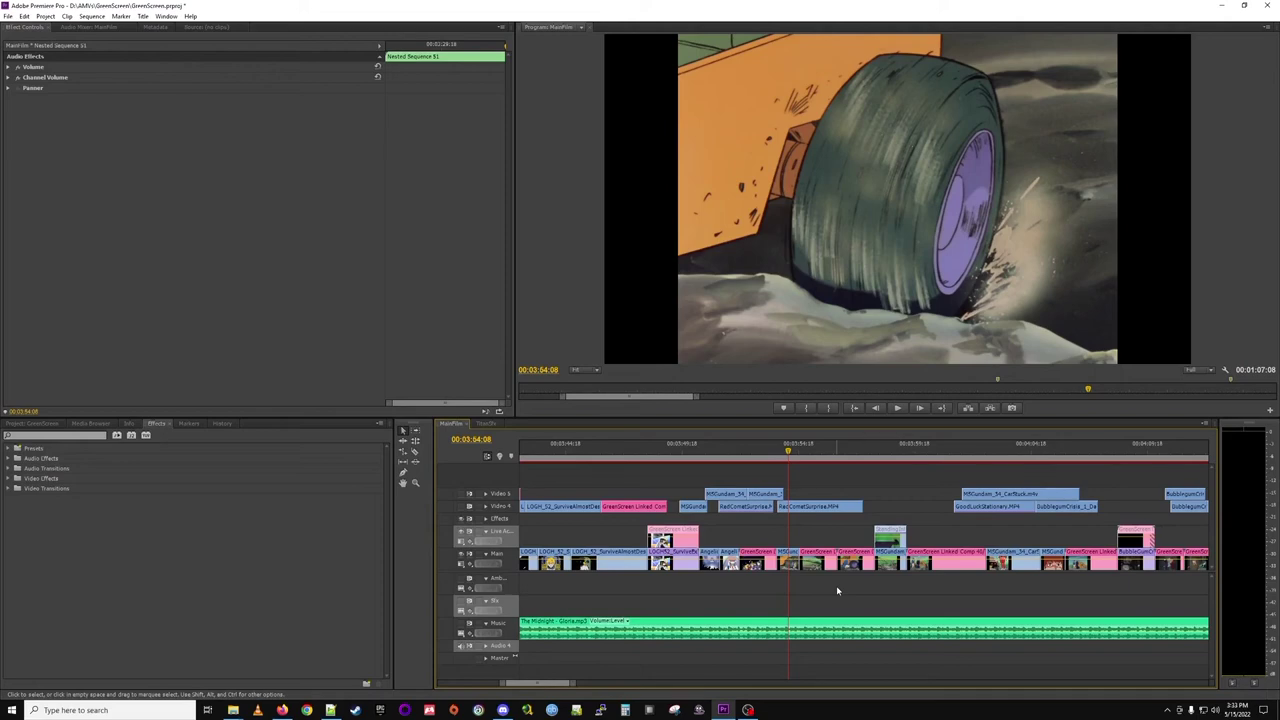
{"action": "left_click", "coordinate": [812, 453]}
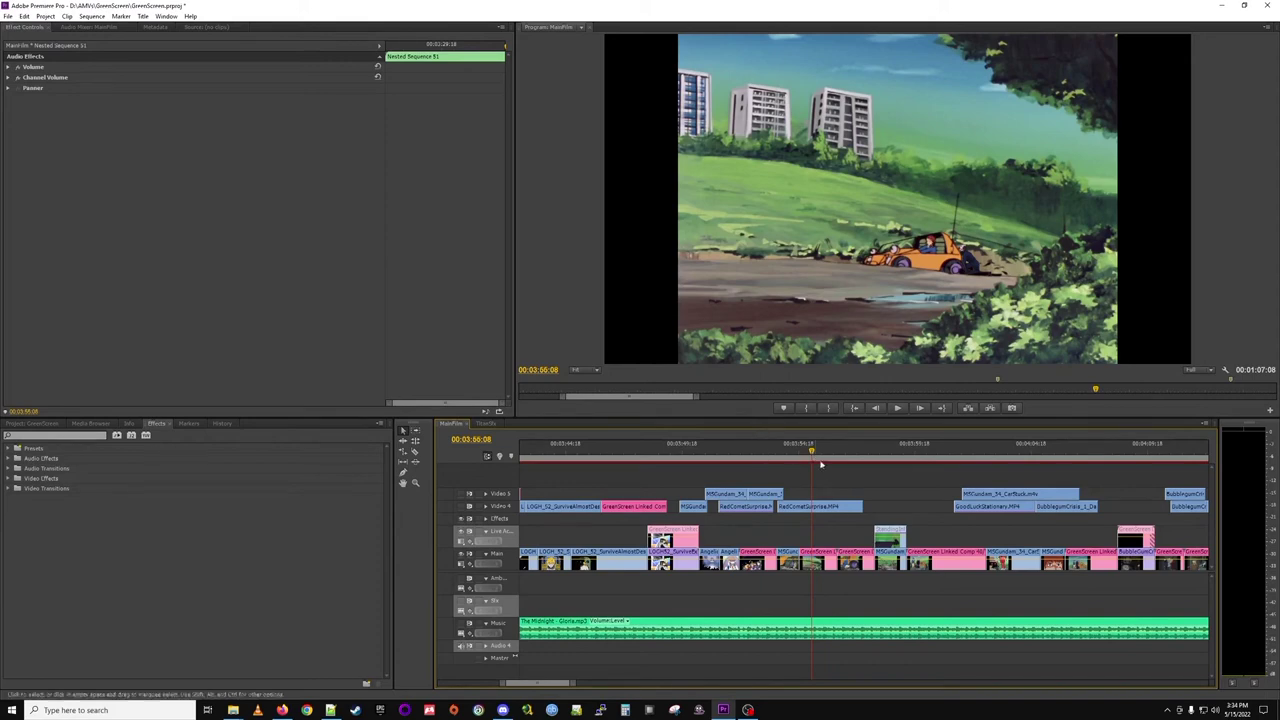
Scrub through the Gundam buggy composites, from the tire close-up around 00:03:57:07 on to 00:04:08:02.
{"action": "left_click_drag", "start_coordinate": [812, 452], "coordinate": [857, 453]}
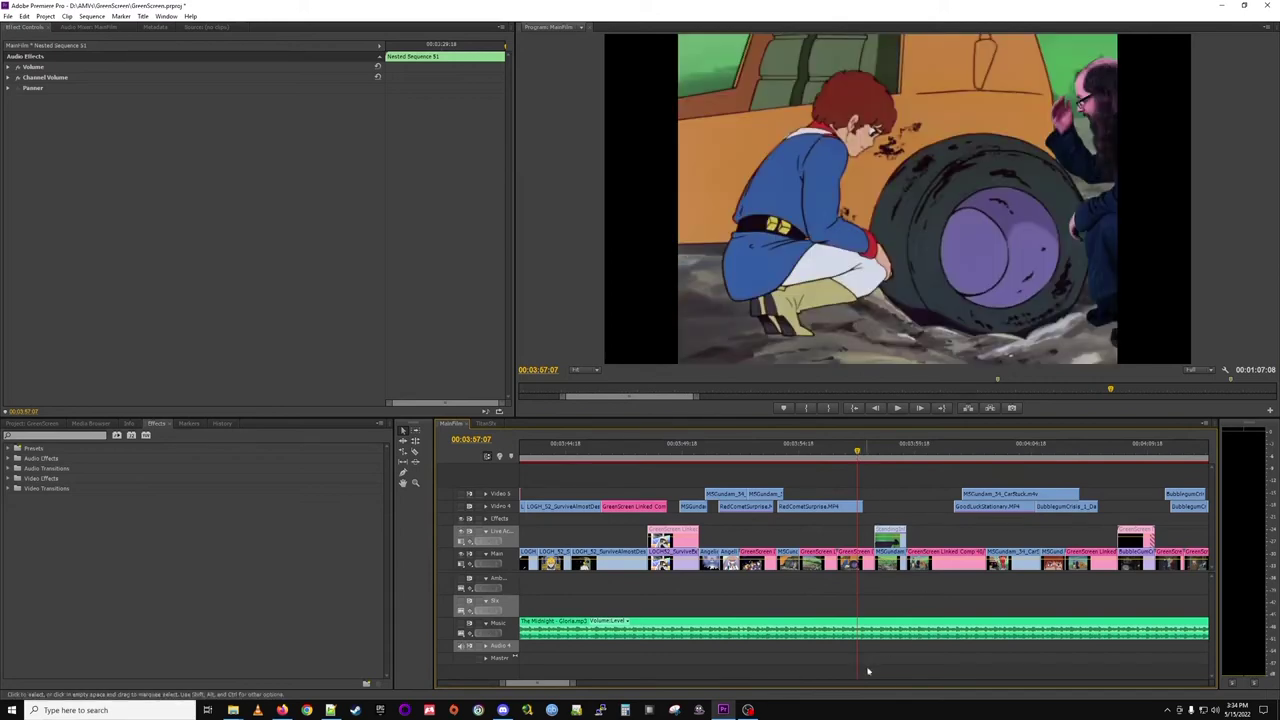
{"action": "left_click_drag", "start_coordinate": [894, 452], "coordinate": [925, 452]}
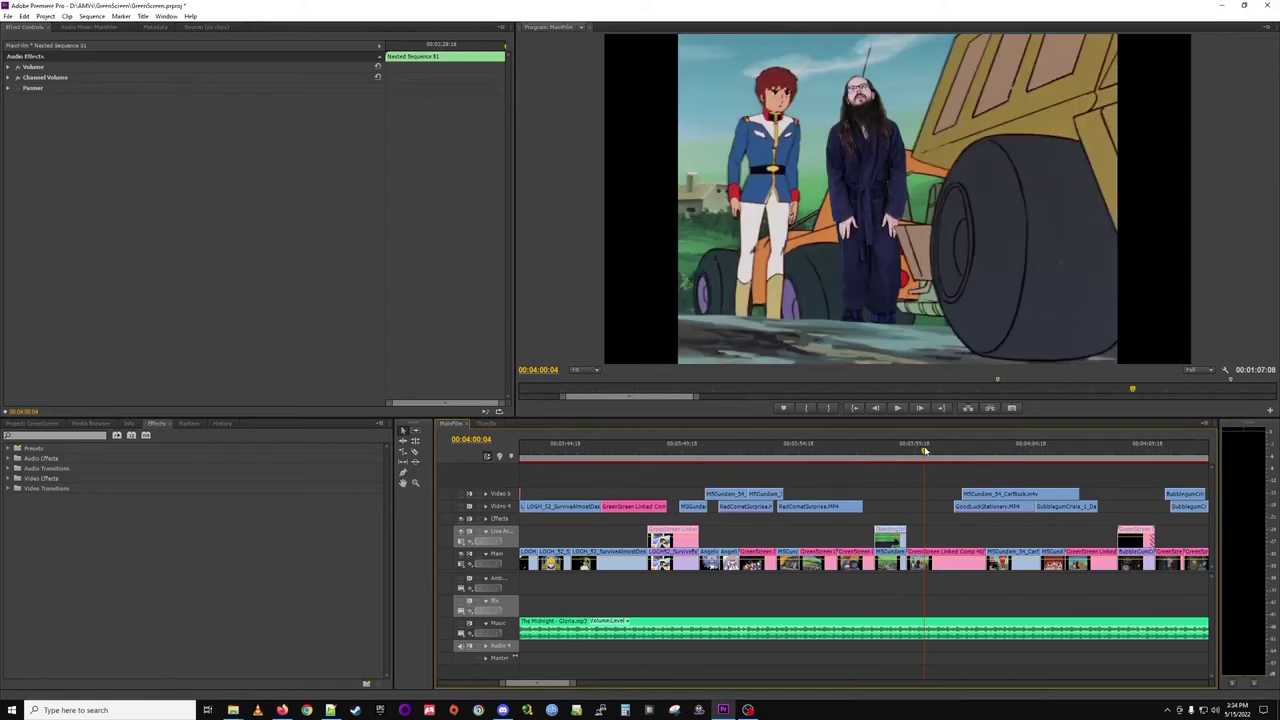
{"action": "left_click", "coordinate": [1005, 452]}
{"action": "left_click_drag", "start_coordinate": [1005, 452], "coordinate": [1100, 452]}
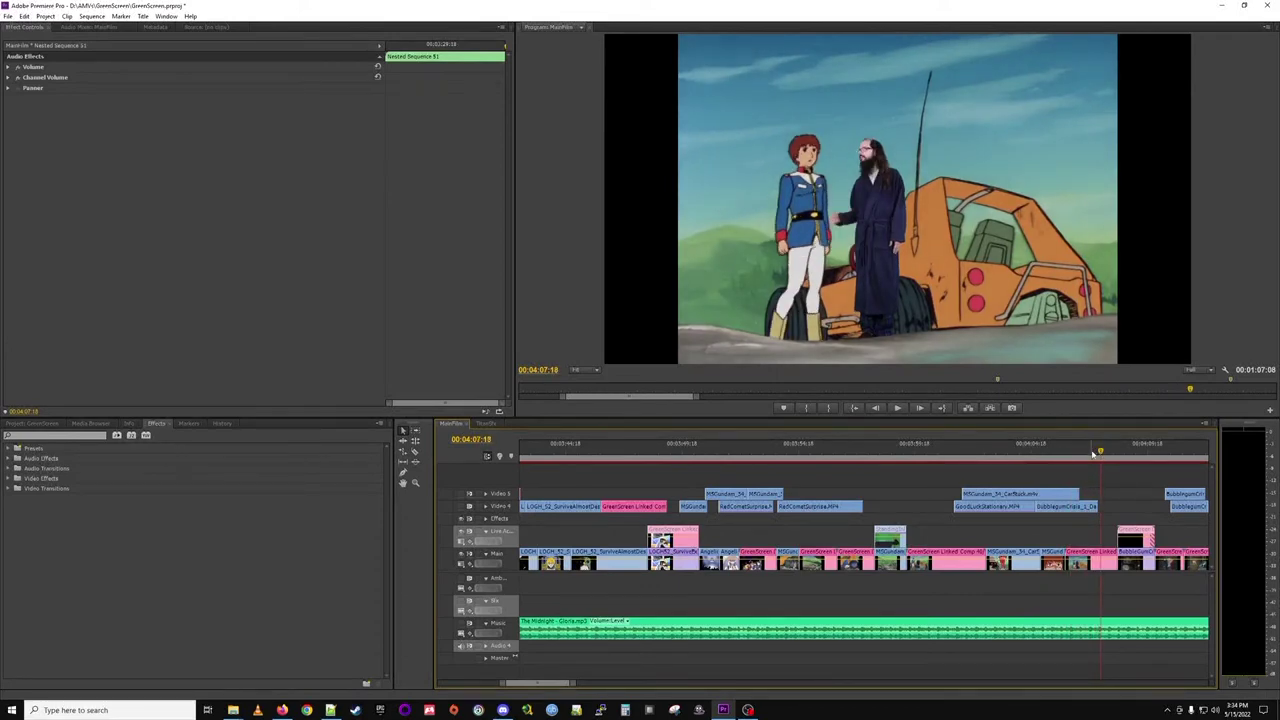
{"action": "left_click_drag", "start_coordinate": [1100, 452], "coordinate": [1109, 452]}
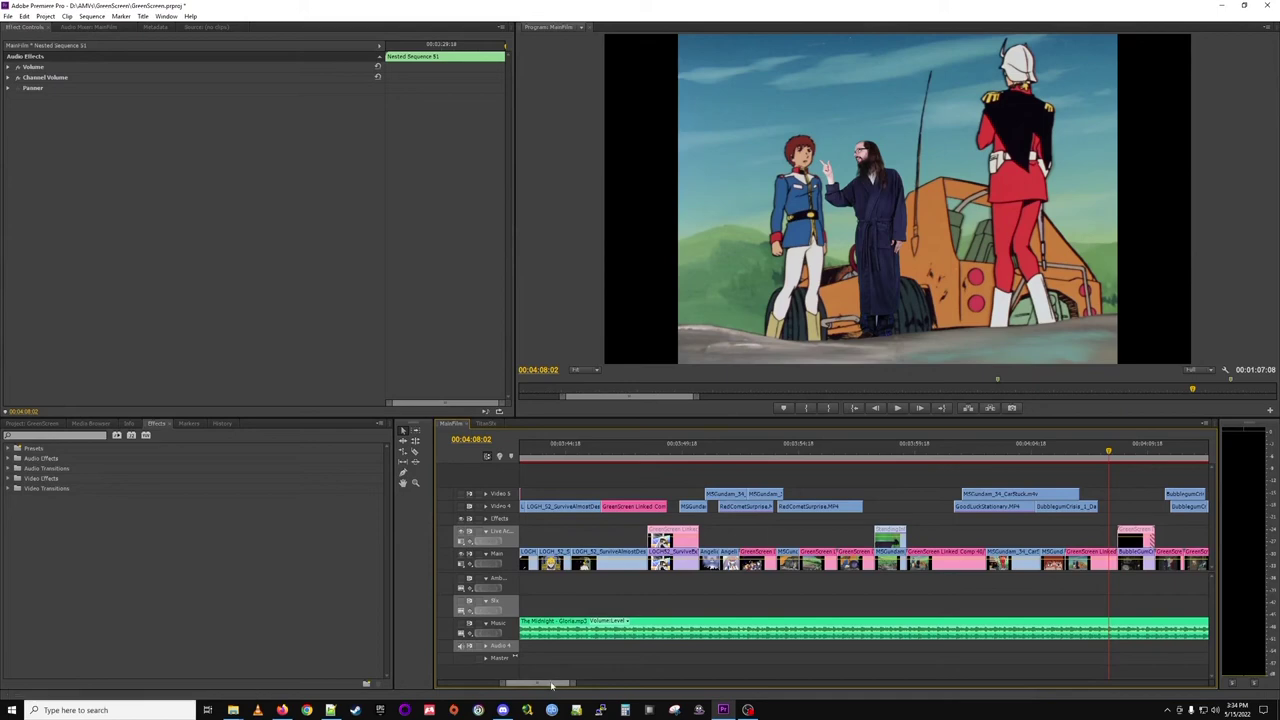
Move on to the Bubblegum Crisis scene and view its street and poster shots up to 00:04:10:17.
{"action": "scroll", "coordinate": [551, 686], "scroll_direction": "down", "scroll_amount": 5}
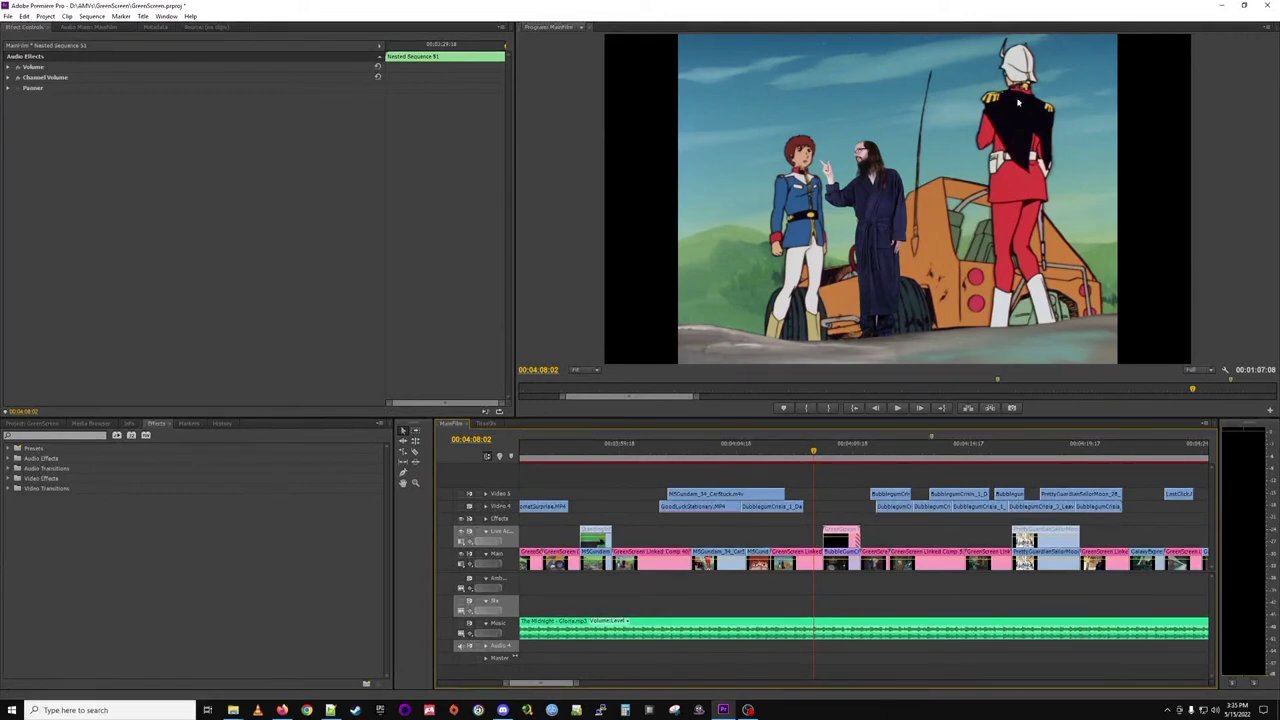
{"action": "left_click", "coordinate": [845, 451]}
{"action": "left_click_drag", "start_coordinate": [845, 451], "coordinate": [846, 437]}
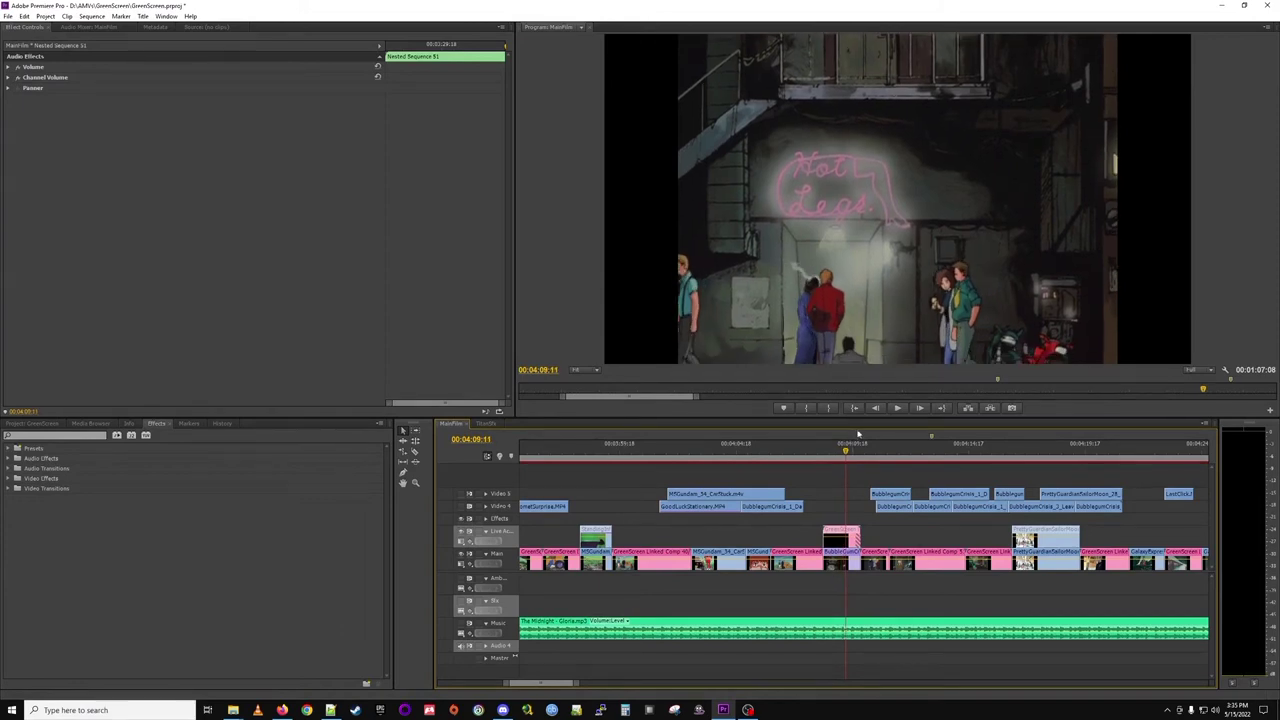
{"action": "left_click_drag", "start_coordinate": [845, 452], "coordinate": [874, 451]}
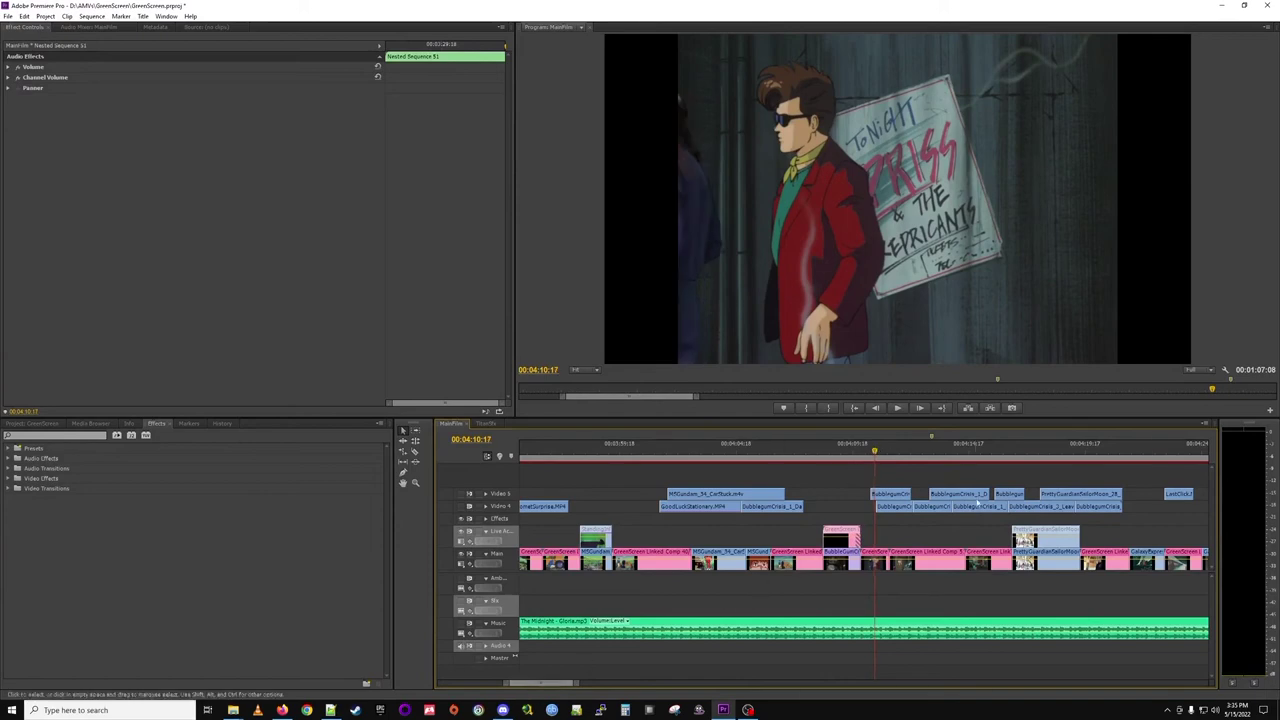
Scrub ahead to the live-action Sailor Moon shot at 00:04:18:01 and check it by hiding and restoring the Main track's output.
{"action": "left_click_drag", "start_coordinate": [924, 452], "coordinate": [1018, 452]}
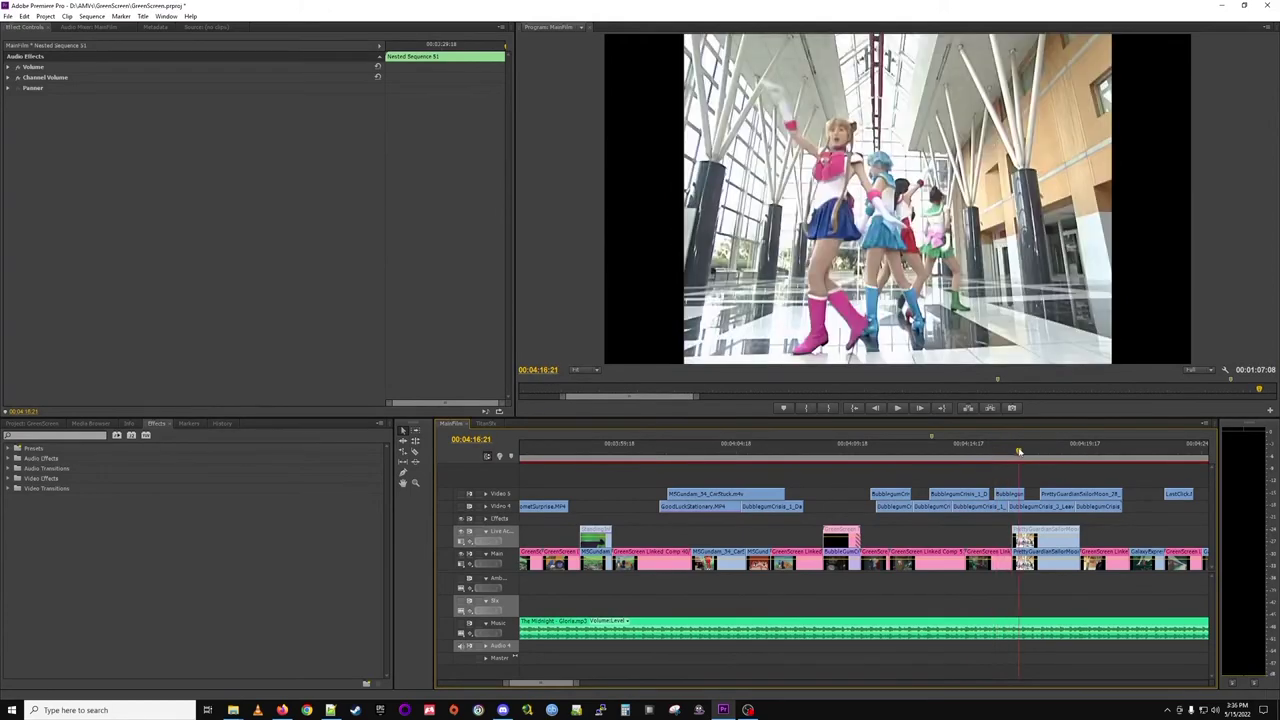
{"action": "scroll", "coordinate": [548, 683], "scroll_direction": "right", "scroll_amount": 3}
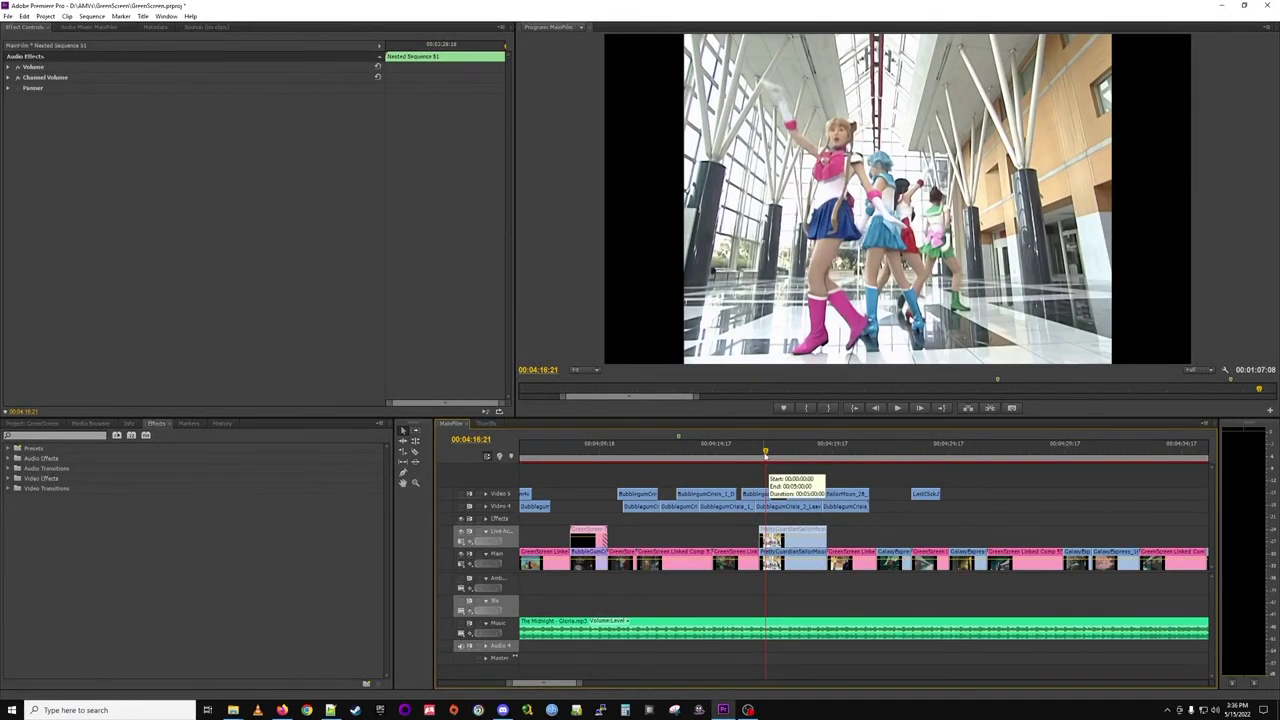
{"action": "left_click_drag", "start_coordinate": [765, 455], "coordinate": [792, 453]}
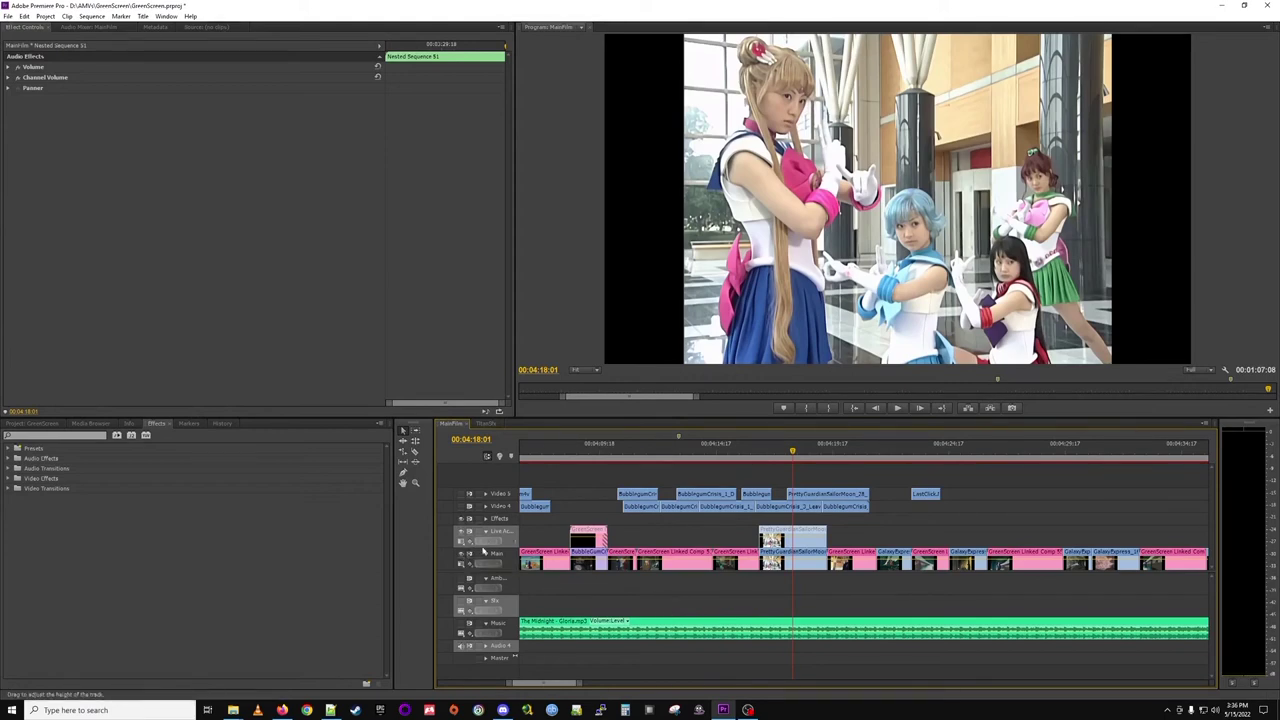
{"action": "left_click", "coordinate": [462, 555]}
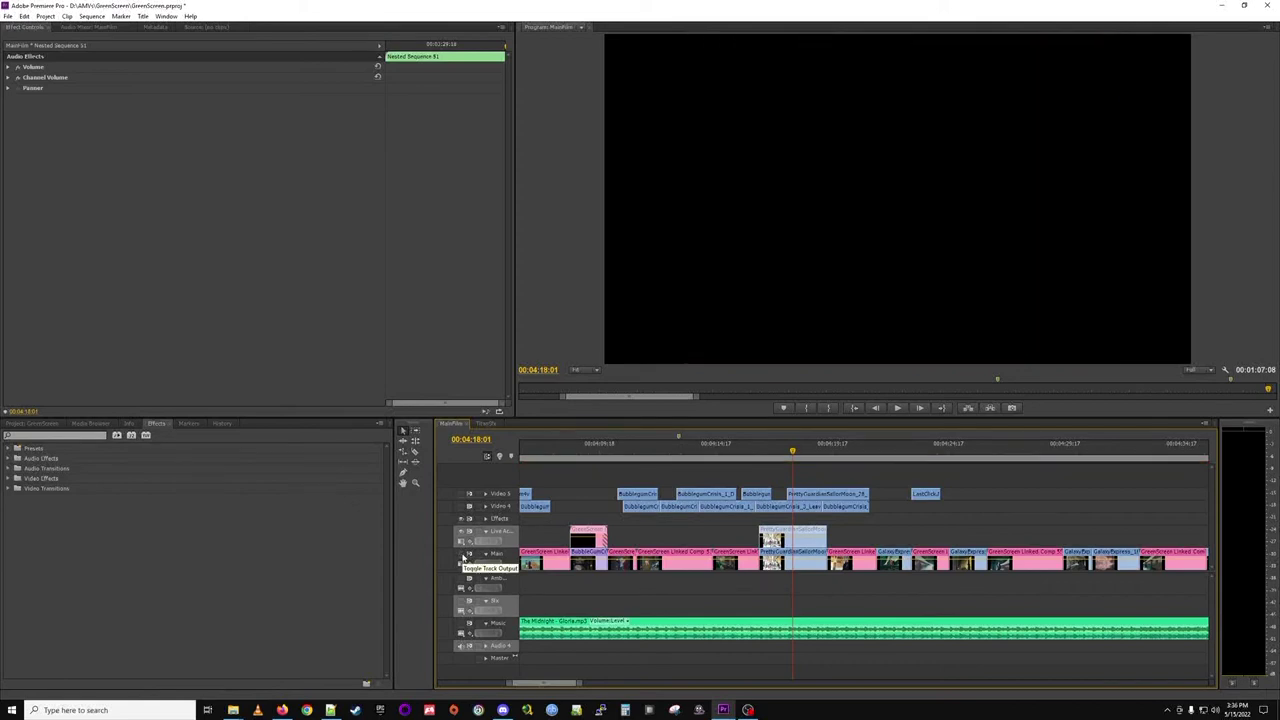
{"action": "left_click", "coordinate": [462, 555]}
Enable the upper PrettyGuardianSailorMoon clip to compare it with the version on the Main track, and disable it again.
{"action": "right_click", "coordinate": [812, 534]}
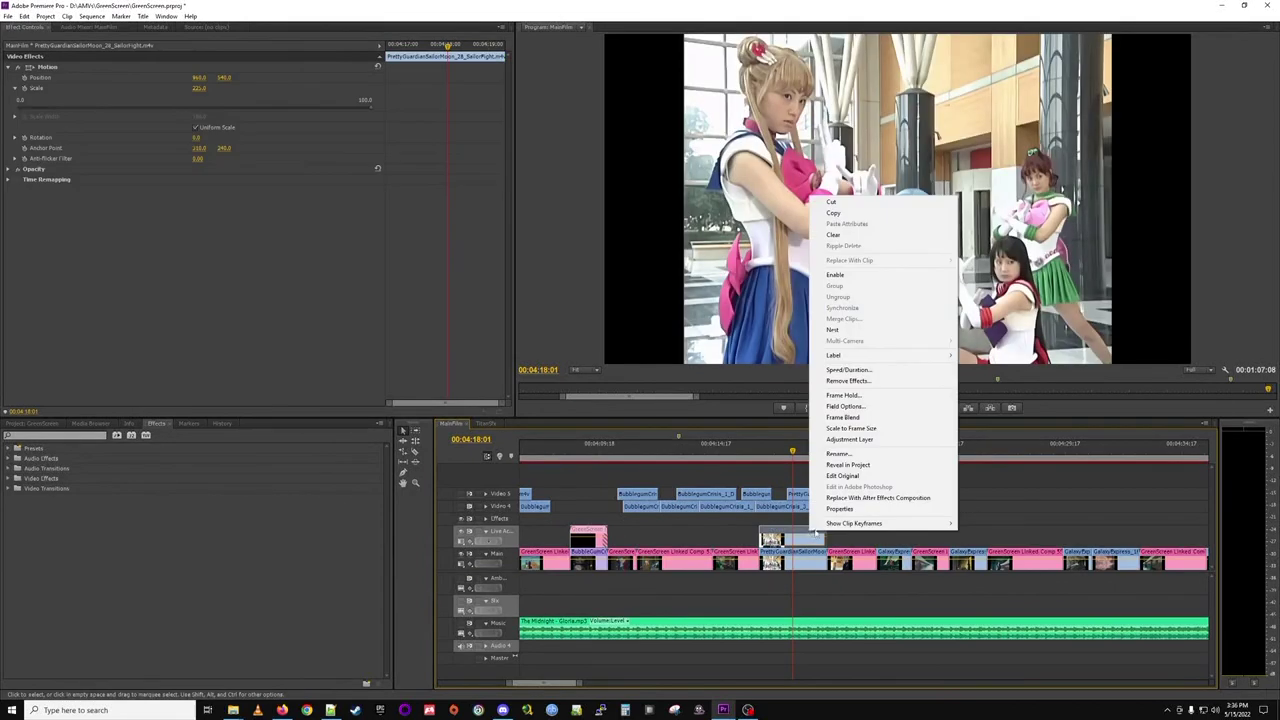
{"action": "left_click", "coordinate": [840, 508]}
{"action": "left_click", "coordinate": [719, 287]}
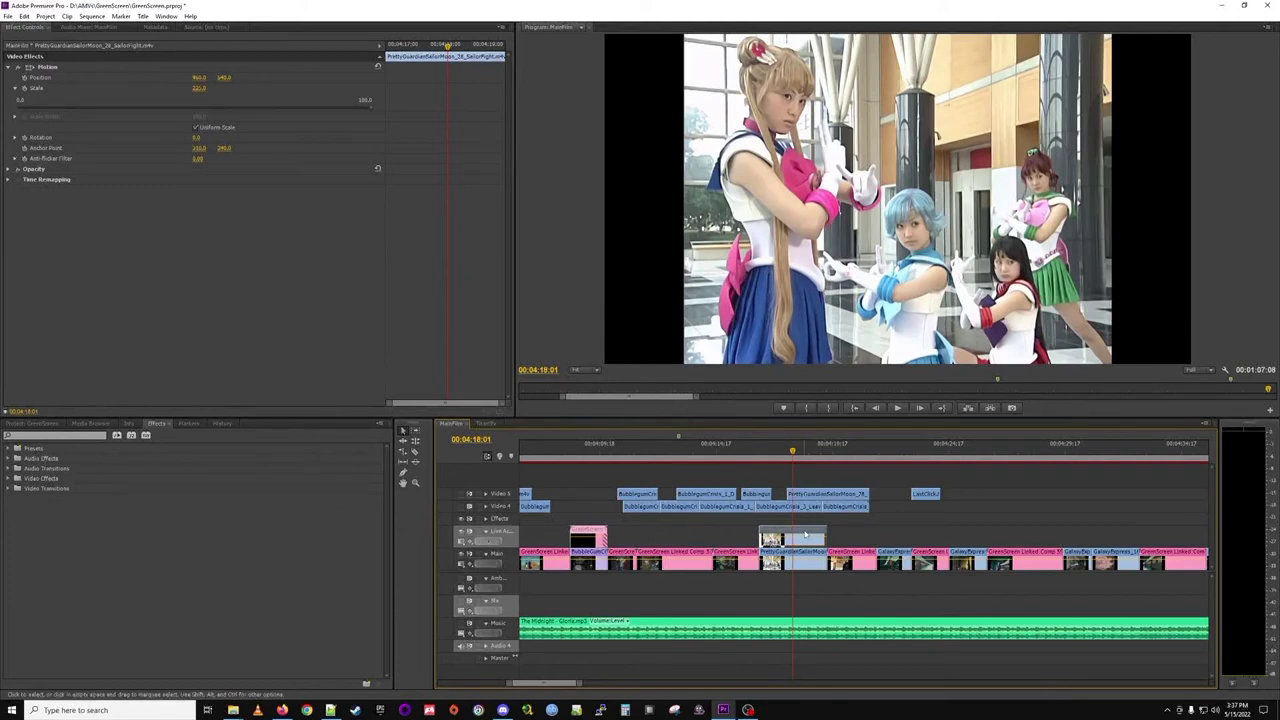
{"action": "right_click", "coordinate": [805, 534]}
{"action": "left_click", "coordinate": [847, 276]}
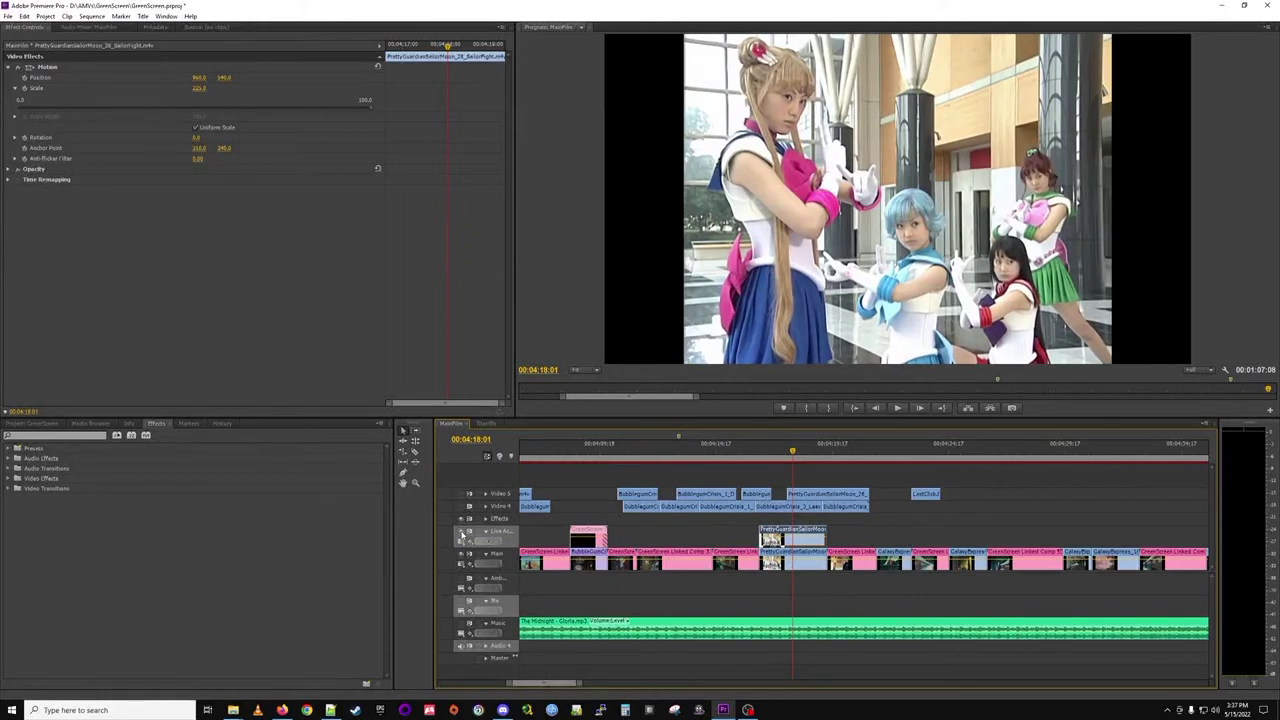
{"action": "right_click", "coordinate": [816, 535]}
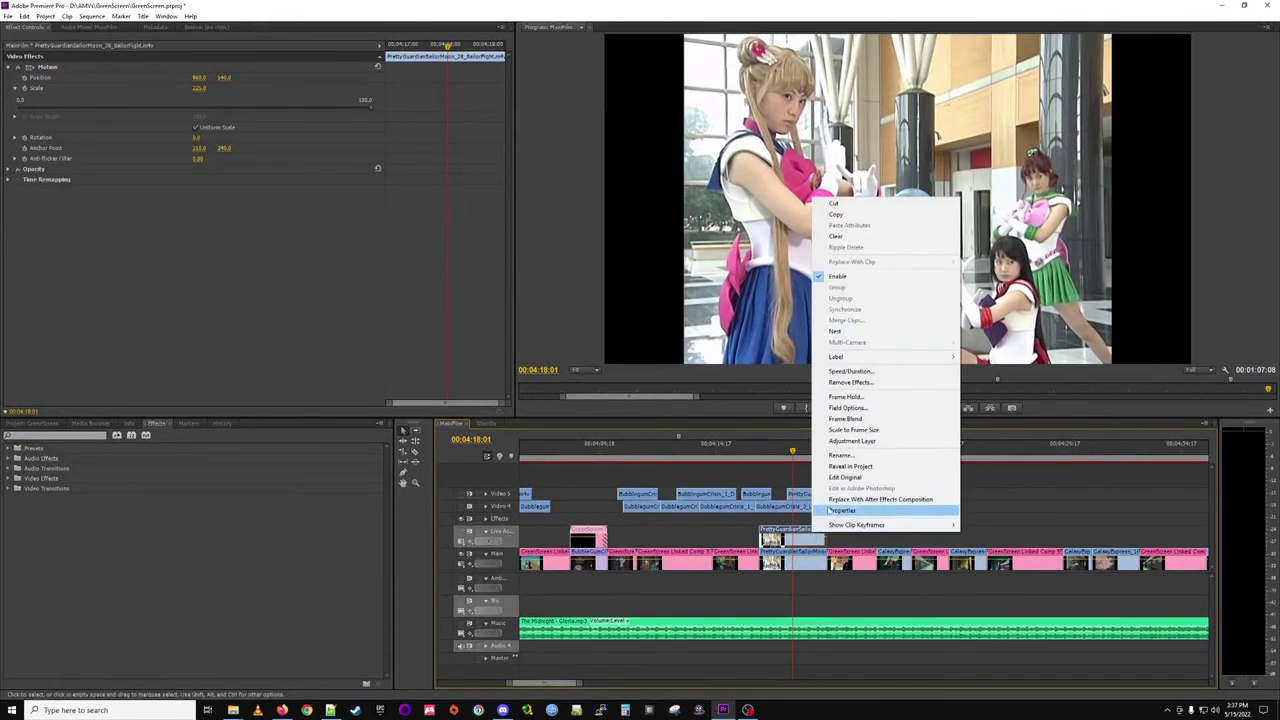
{"action": "left_click", "coordinate": [867, 277]}
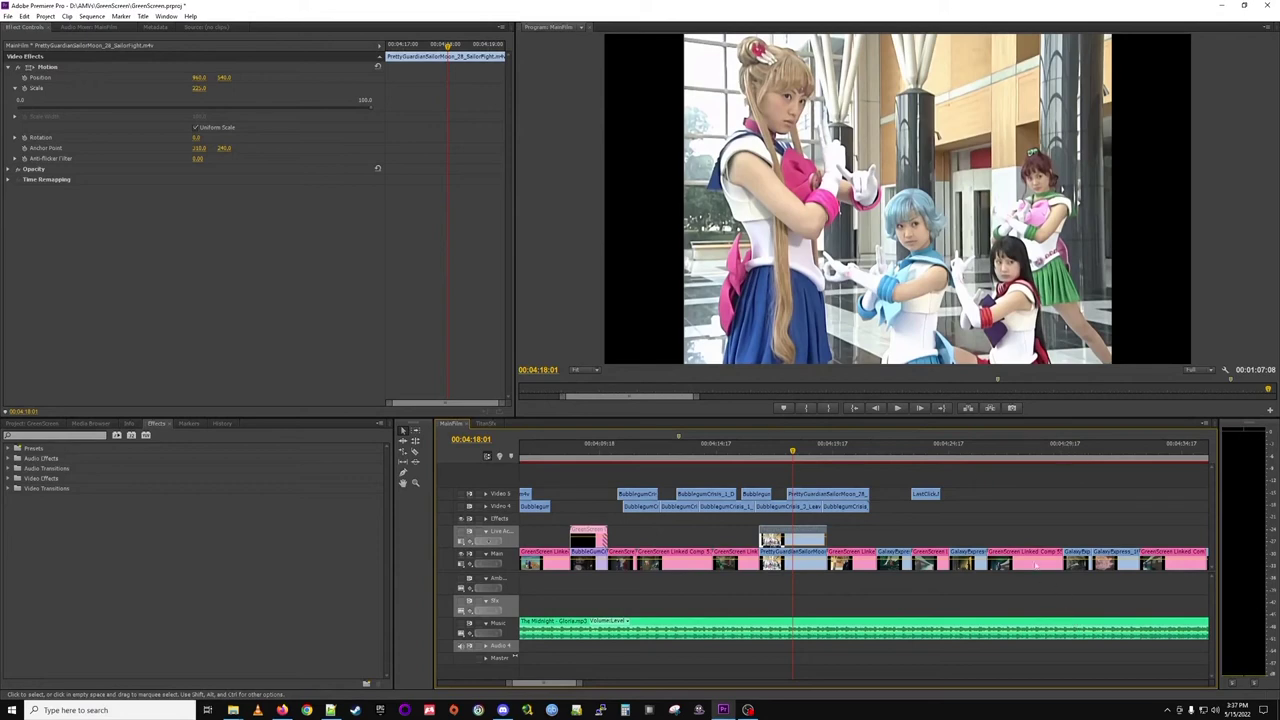
View the Sailor Moon composite at 00:04:20:23 and the Galaxy Express shots up to the hand-held counter at 00:04:24:03.
{"action": "left_click", "coordinate": [862, 452]}
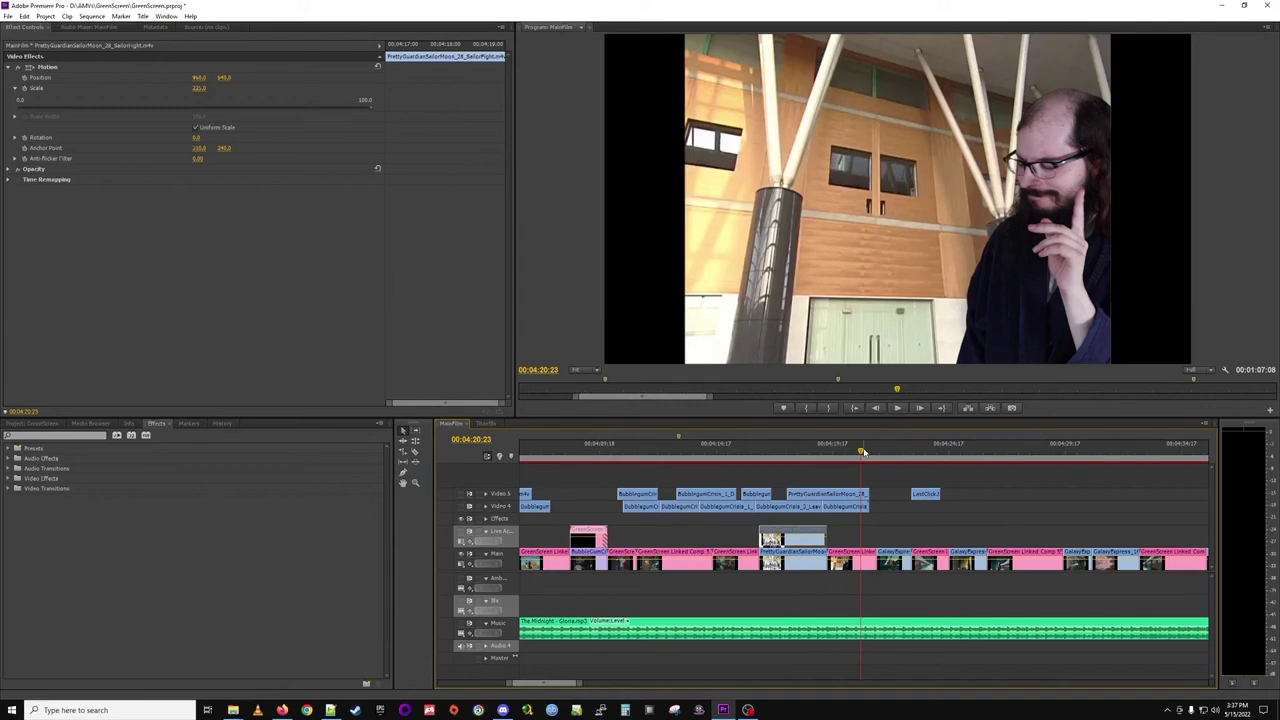
{"action": "left_click", "coordinate": [893, 452]}
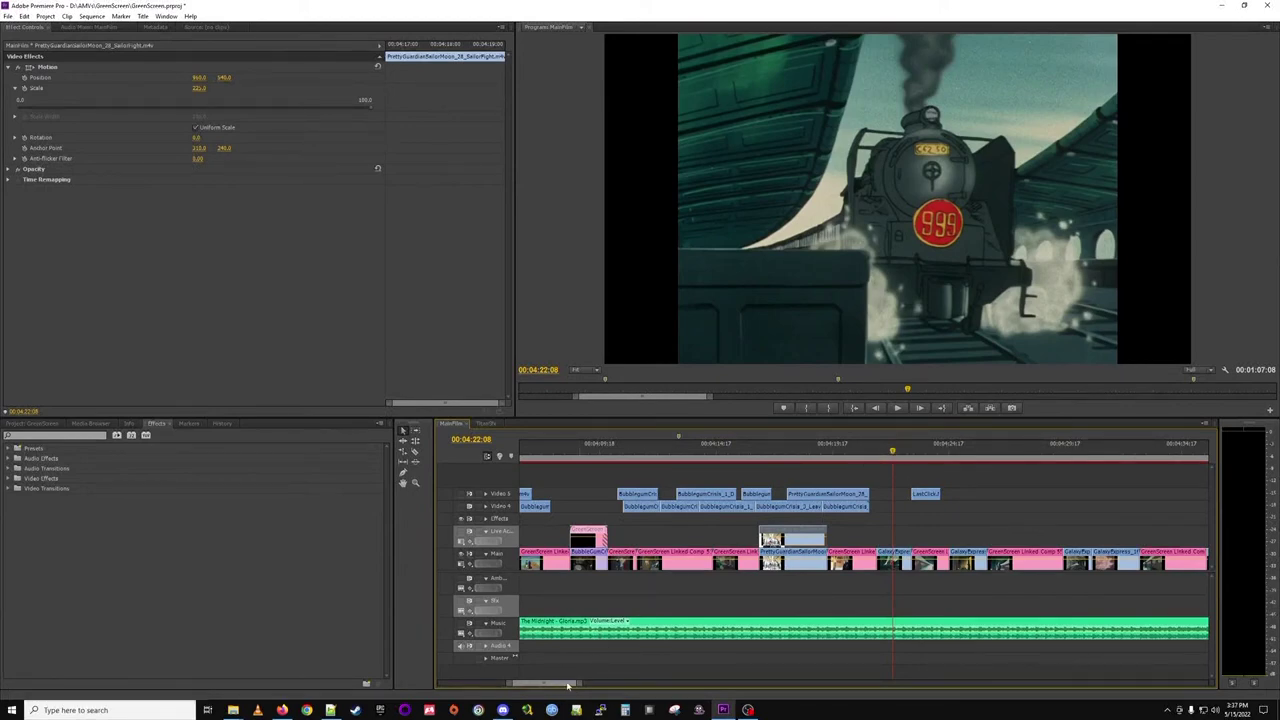
{"action": "scroll", "coordinate": [567, 685], "scroll_direction": "down", "scroll_amount": 10}
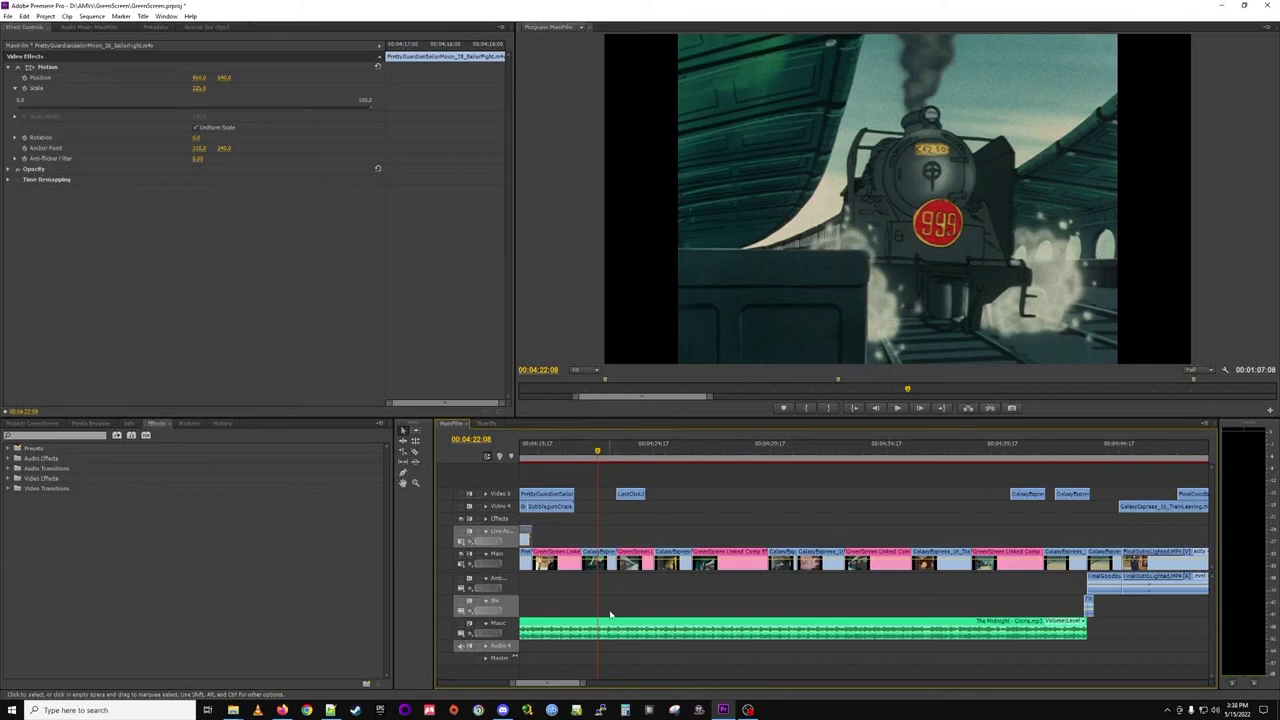
{"action": "left_click", "coordinate": [617, 453]}
{"action": "left_click_drag", "start_coordinate": [617, 453], "coordinate": [641, 462]}
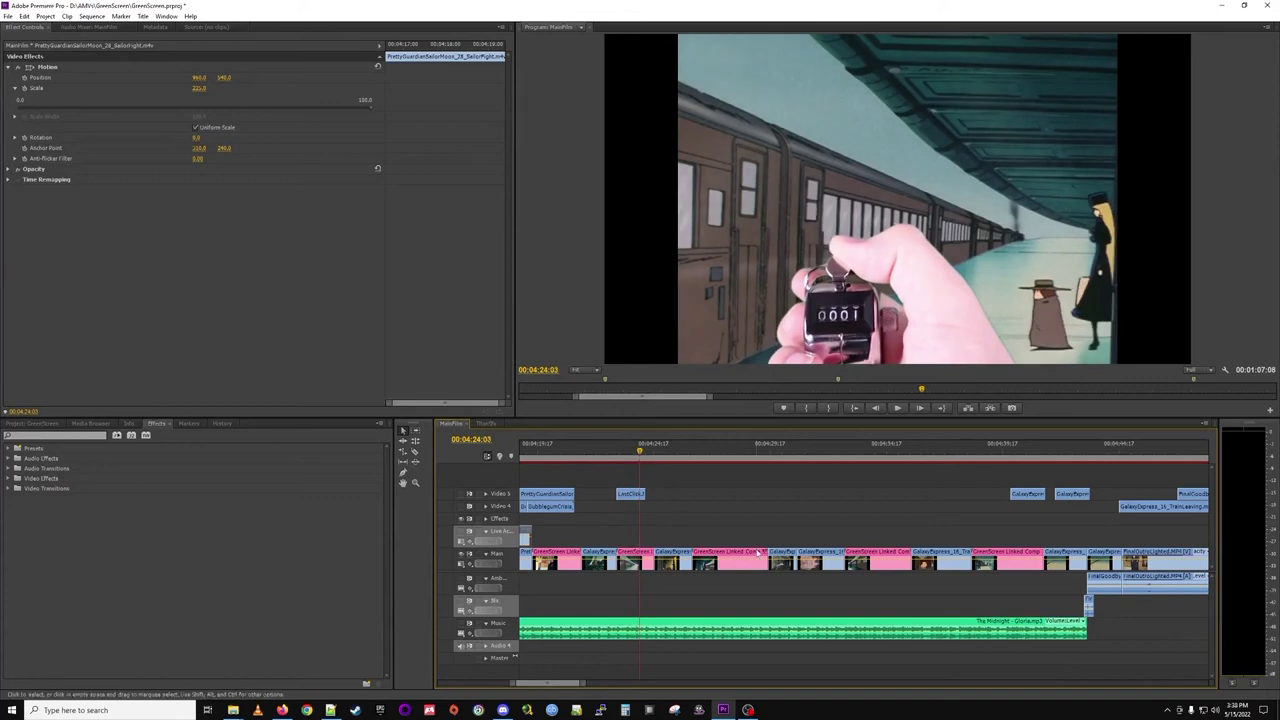
Magnify the program view to inspect the keyed edges of the hand holding the tally counter, and restore the view to Fit.
{"action": "left_click", "coordinate": [587, 370]}
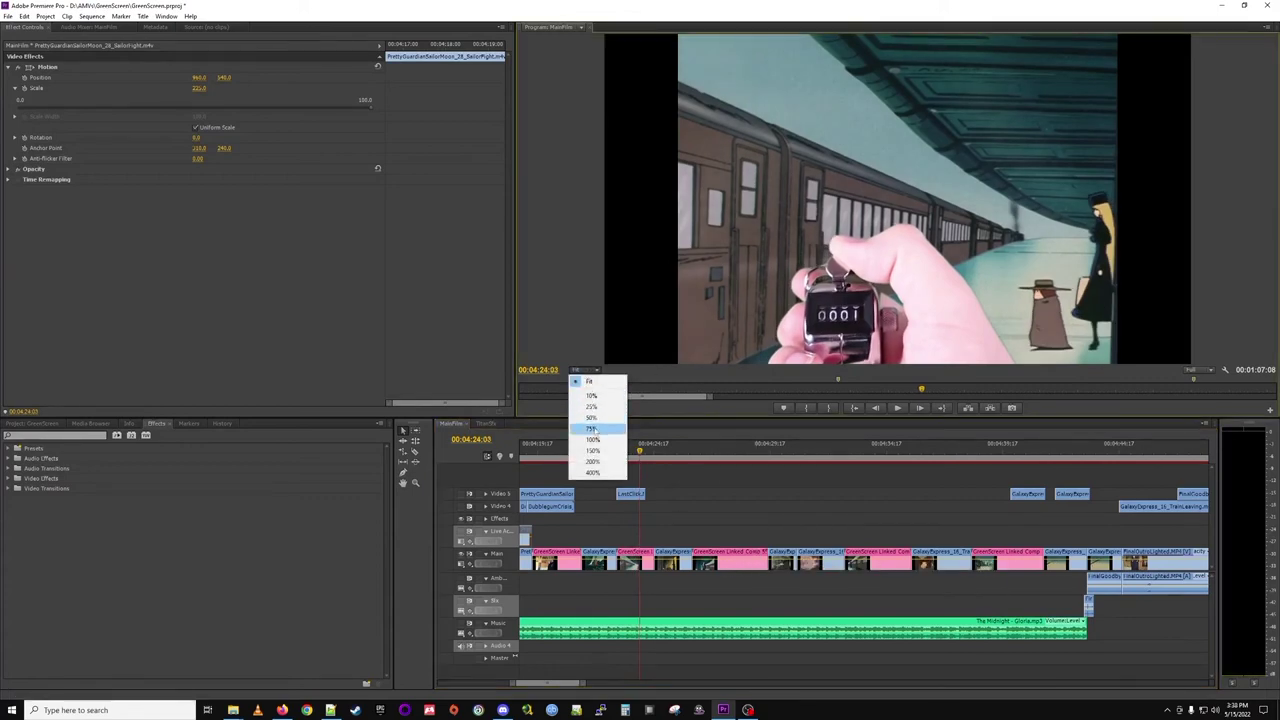
{"action": "left_click", "coordinate": [591, 429]}
{"action": "scroll", "coordinate": [896, 200], "scroll_direction": "down", "scroll_amount": 2}
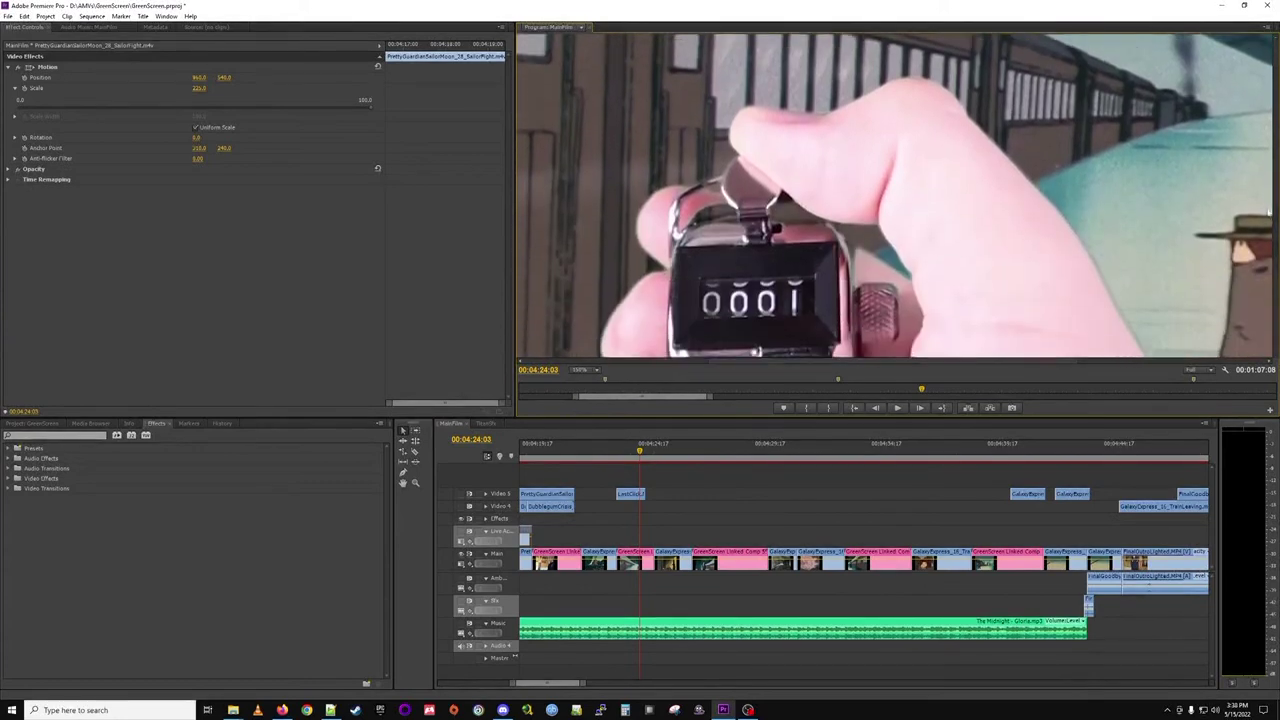
{"action": "scroll", "coordinate": [690, 240], "scroll_direction": "down", "scroll_amount": 1}
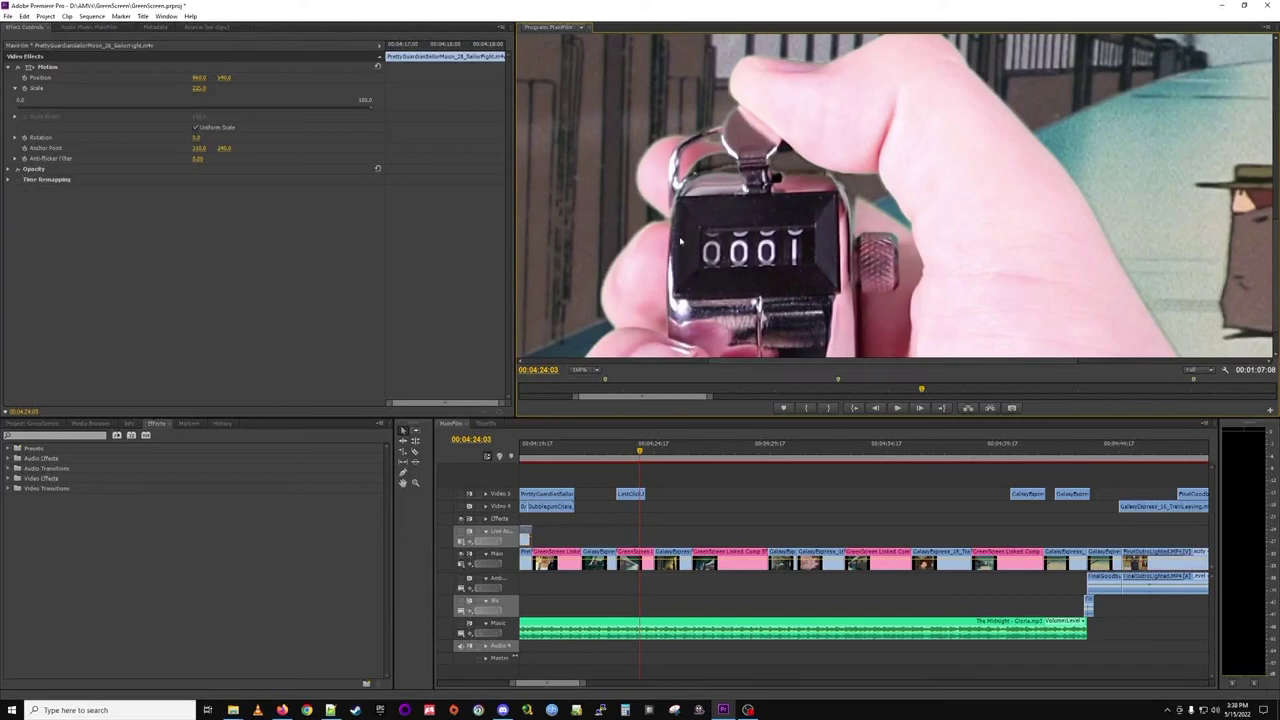
{"action": "left_click", "coordinate": [583, 370]}
{"action": "left_click", "coordinate": [590, 378]}
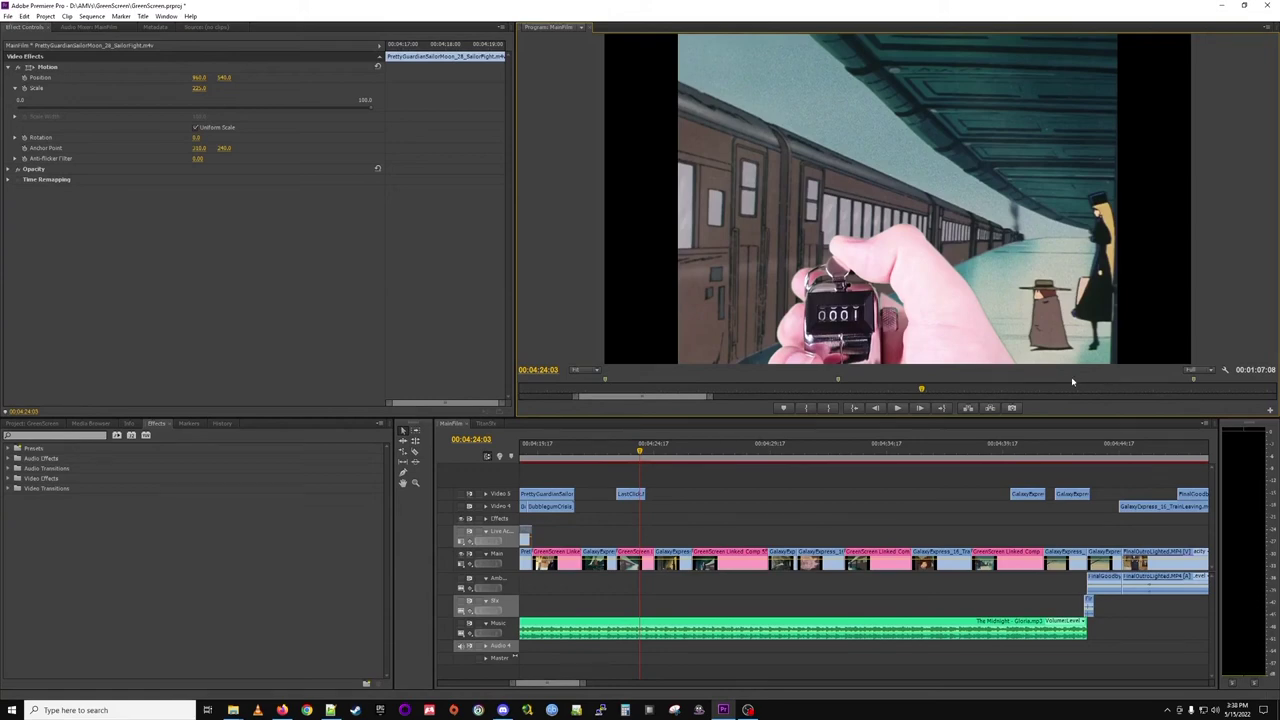
Scrub through the Galaxy Express station platform composites, from the train door shot at 00:04:26:18 to about 00:04:35:08.
{"action": "left_click", "coordinate": [678, 452]}
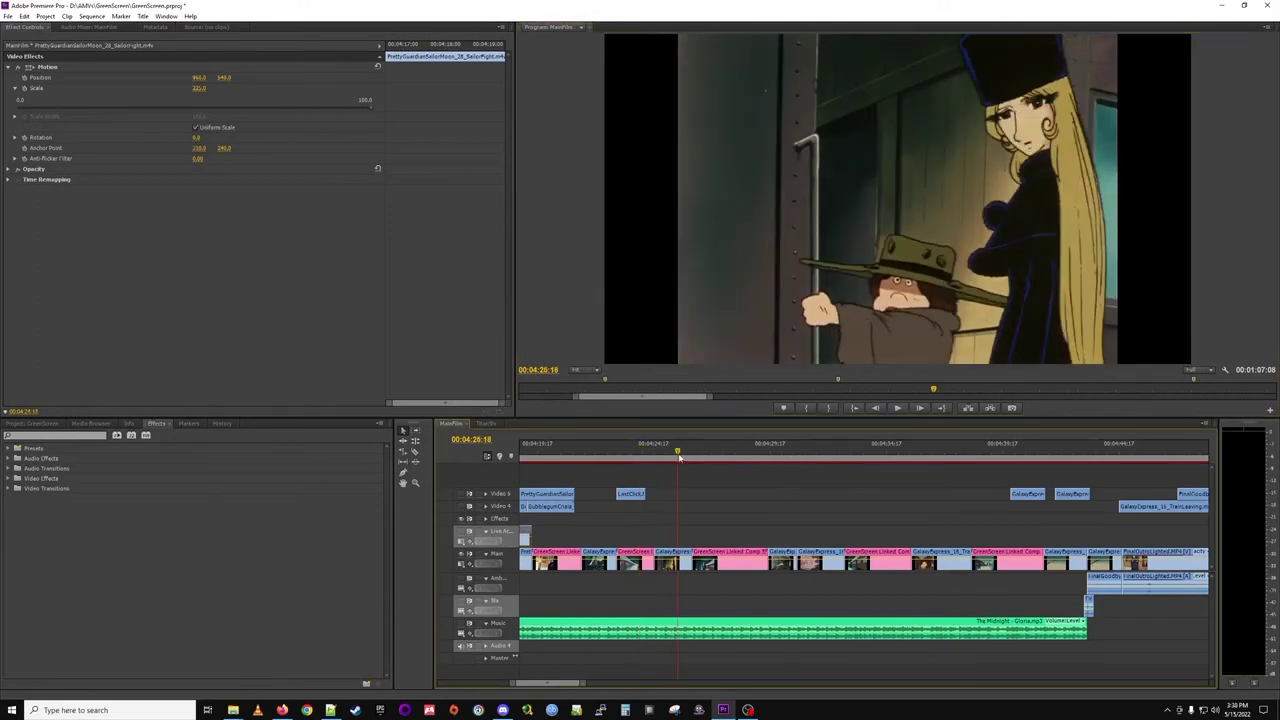
{"action": "mouse_move", "coordinate": [678, 452]}
{"action": "left_mouse_down"}
{"action": "mouse_move", "coordinate": [654, 453]}
{"action": "mouse_move", "coordinate": [683, 459]}
{"action": "left_mouse_up"}
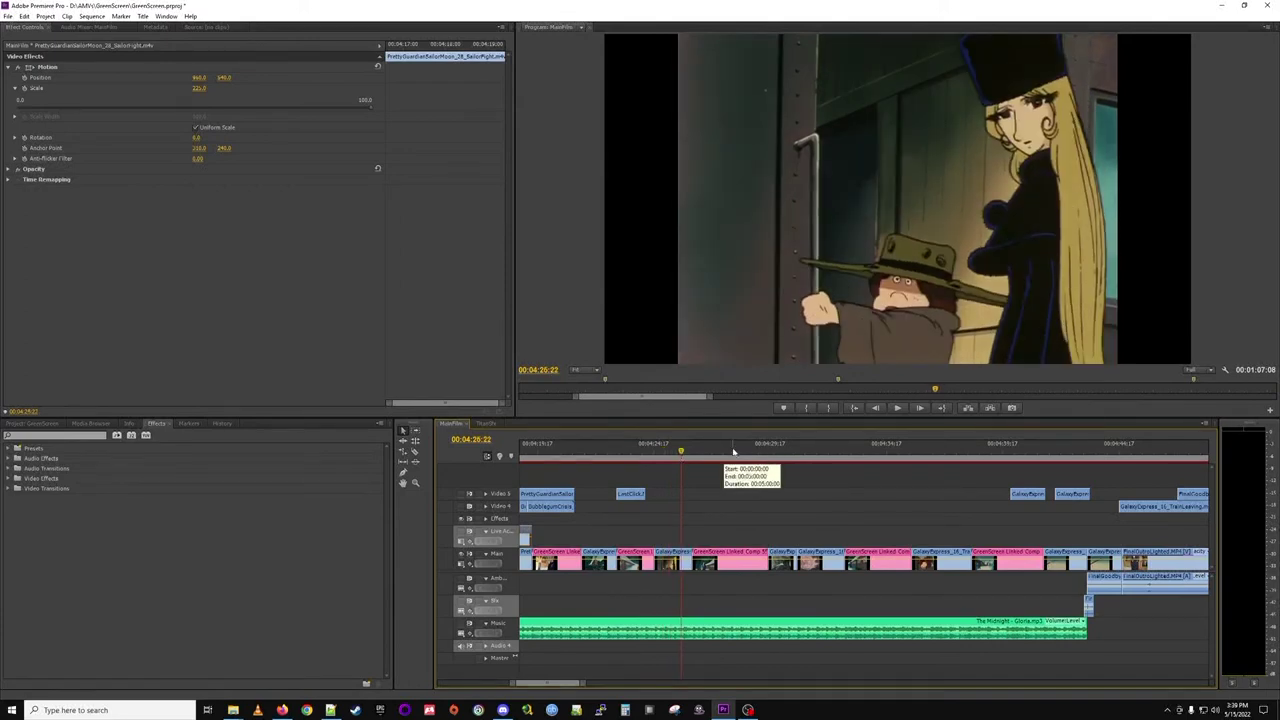
{"action": "left_click", "coordinate": [729, 451]}
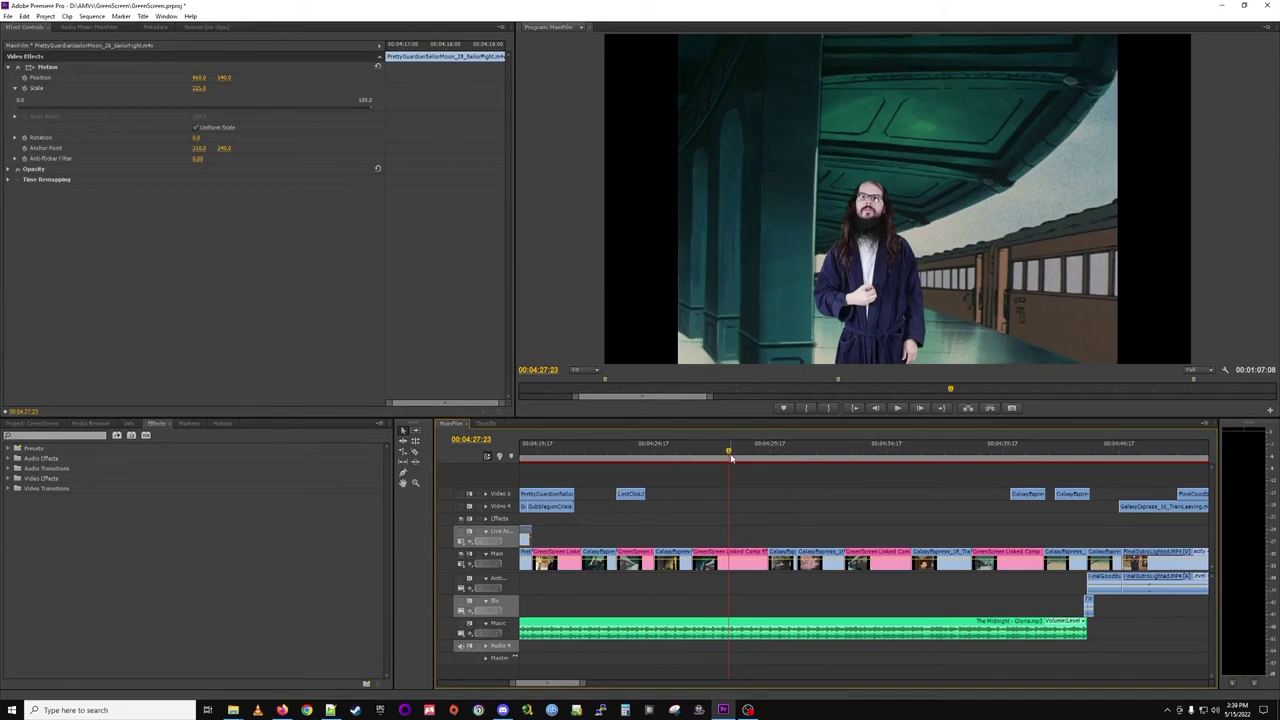
{"action": "left_click", "coordinate": [778, 453]}
{"action": "left_click_drag", "start_coordinate": [778, 453], "coordinate": [861, 452]}
{"action": "left_click", "coordinate": [855, 452]}
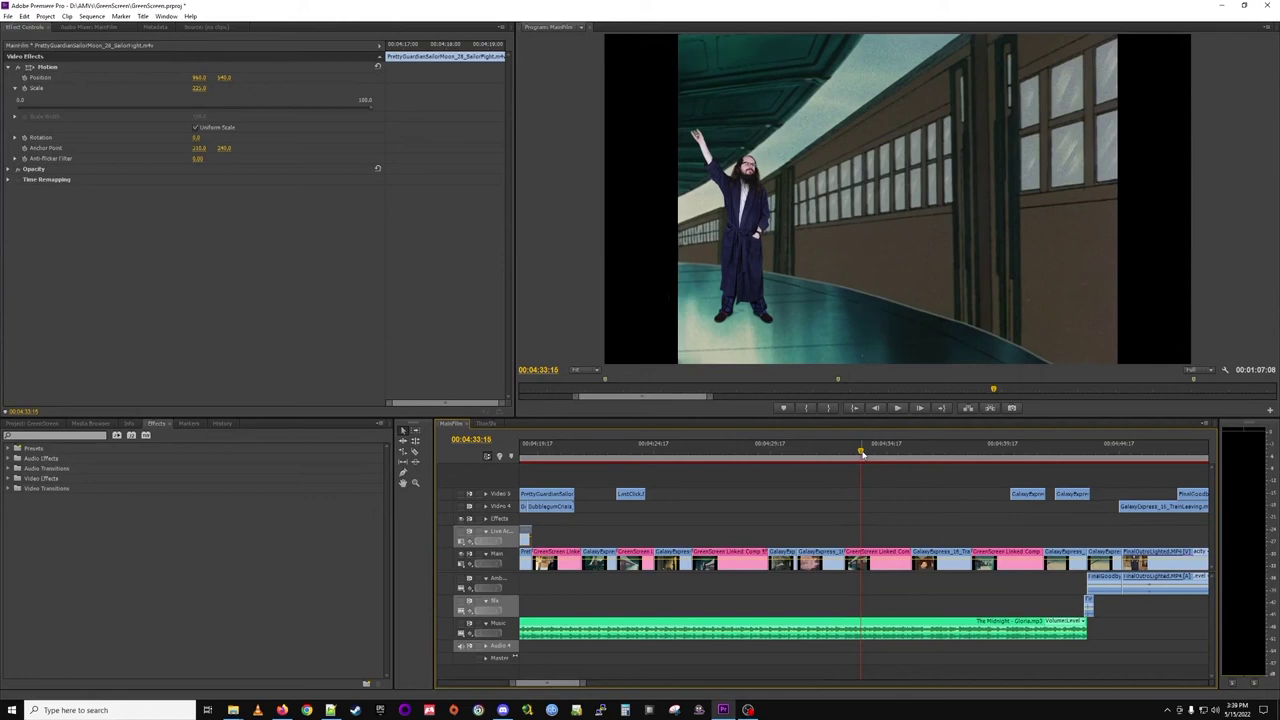
{"action": "left_click_drag", "start_coordinate": [862, 453], "coordinate": [903, 458]}
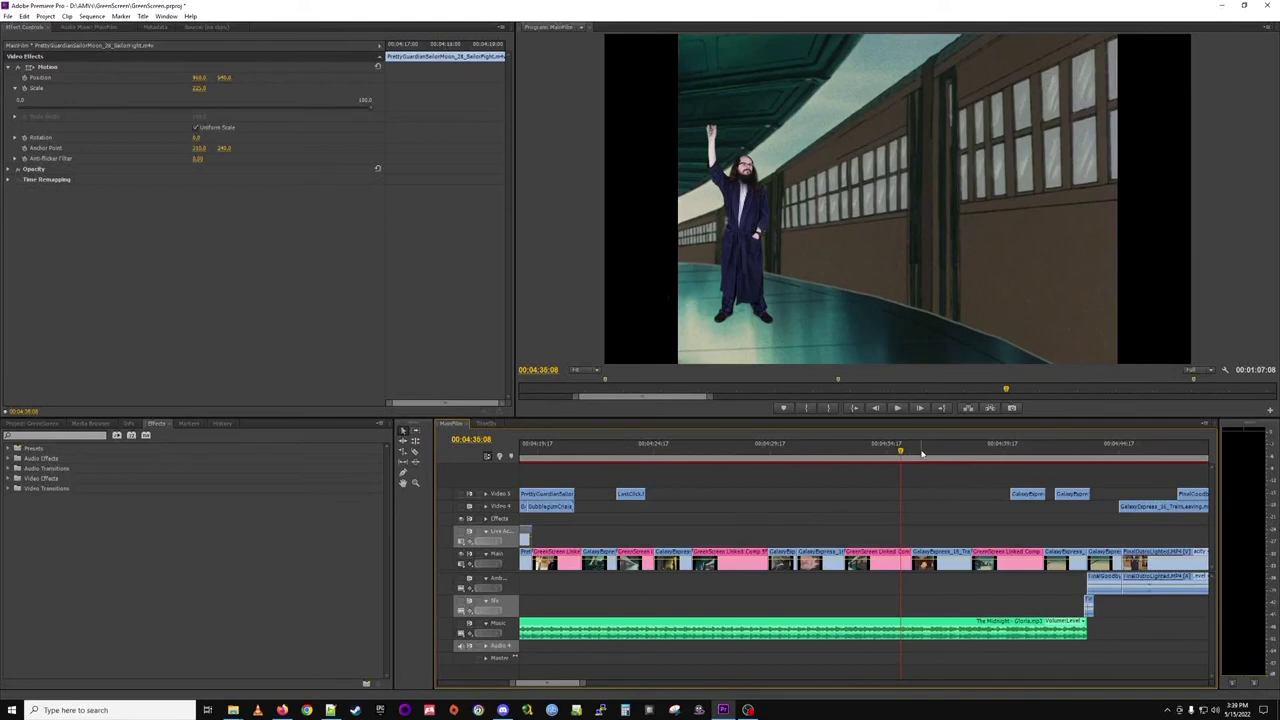
Scrub ahead to the departing train shot around 00:04:42:16 and play into the live-action outro, stopping at about 00:04:45:03.
{"action": "left_click_drag", "start_coordinate": [920, 454], "coordinate": [1071, 441]}
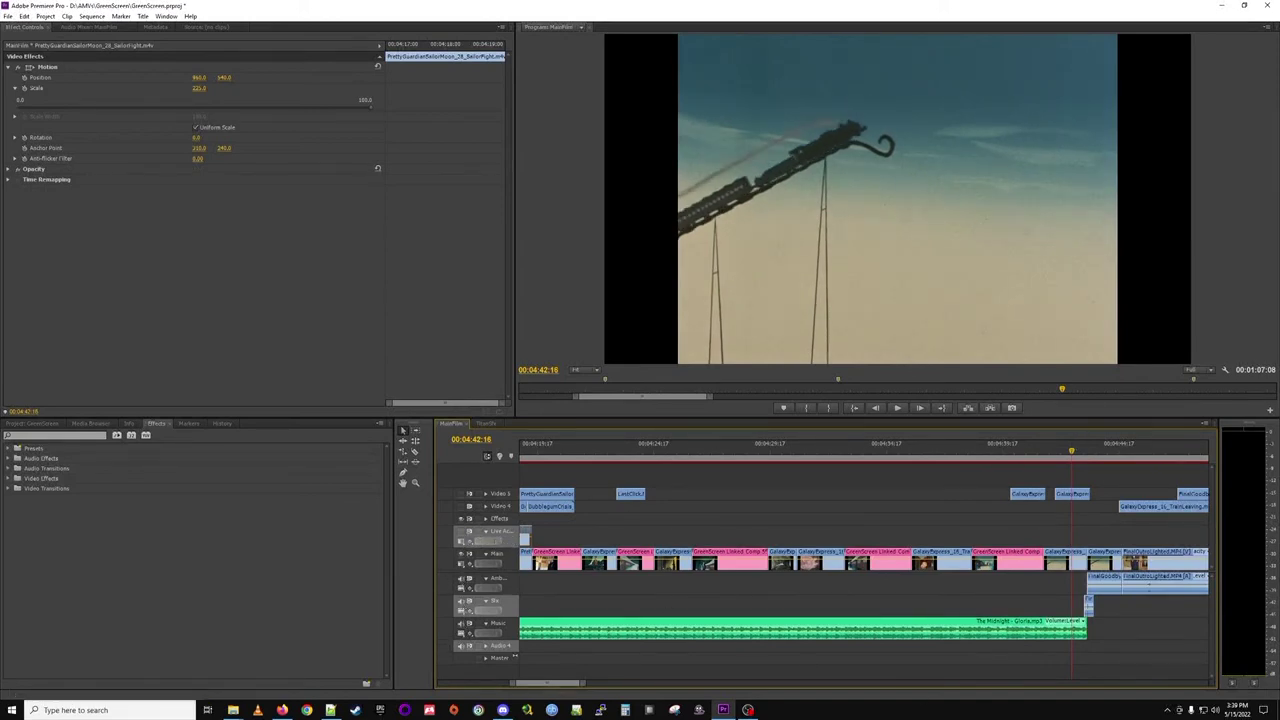
{"action": "key", "text": "Up"}
{"action": "key", "text": "space"}
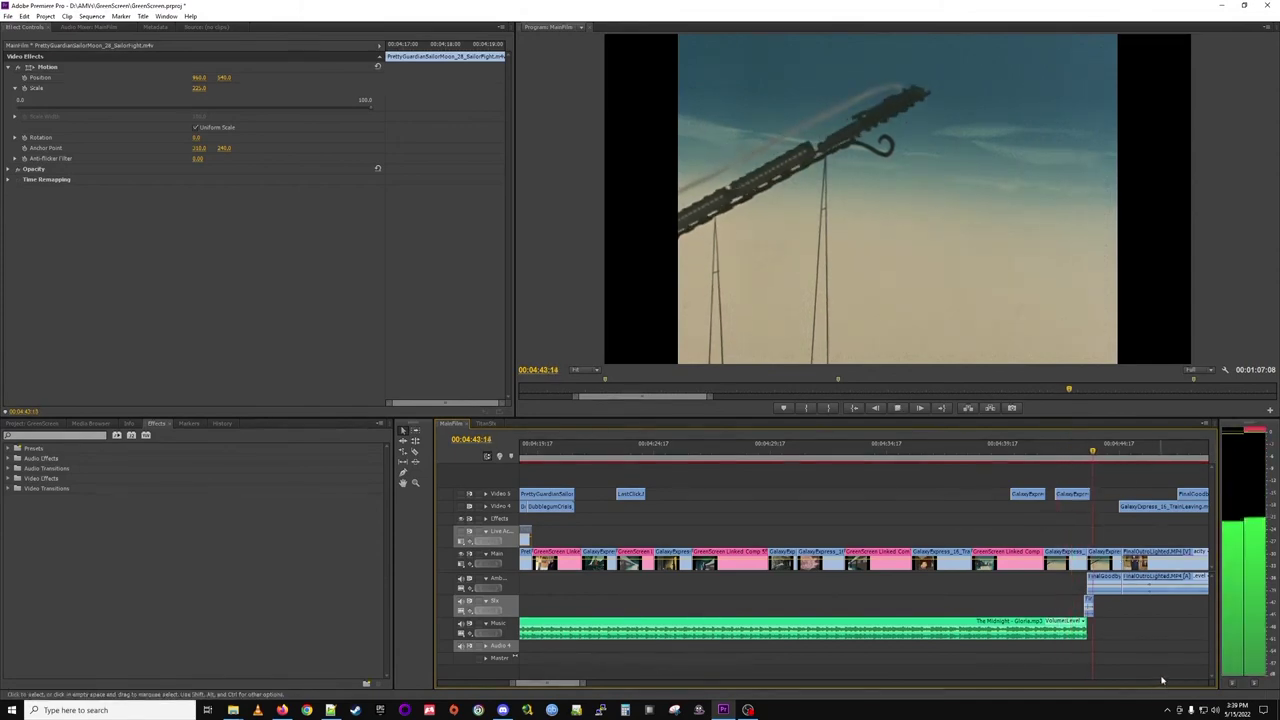
{"action": "key", "text": "space"}
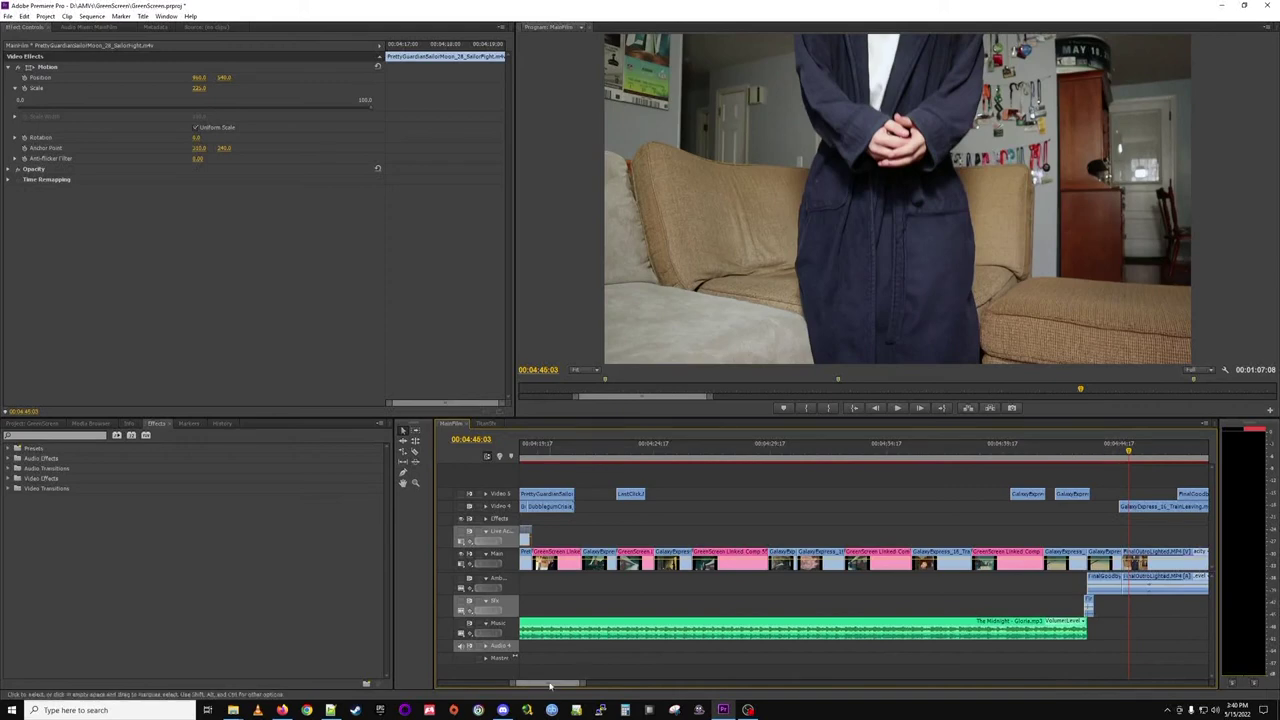
Scrub through the live-action outro, from the television shot at 00:04:49:14 to the sequence end, and return to the body pillow shot at 00:04:58:19.
{"action": "scroll", "coordinate": [555, 688], "scroll_direction": "down", "scroll_amount": 3}
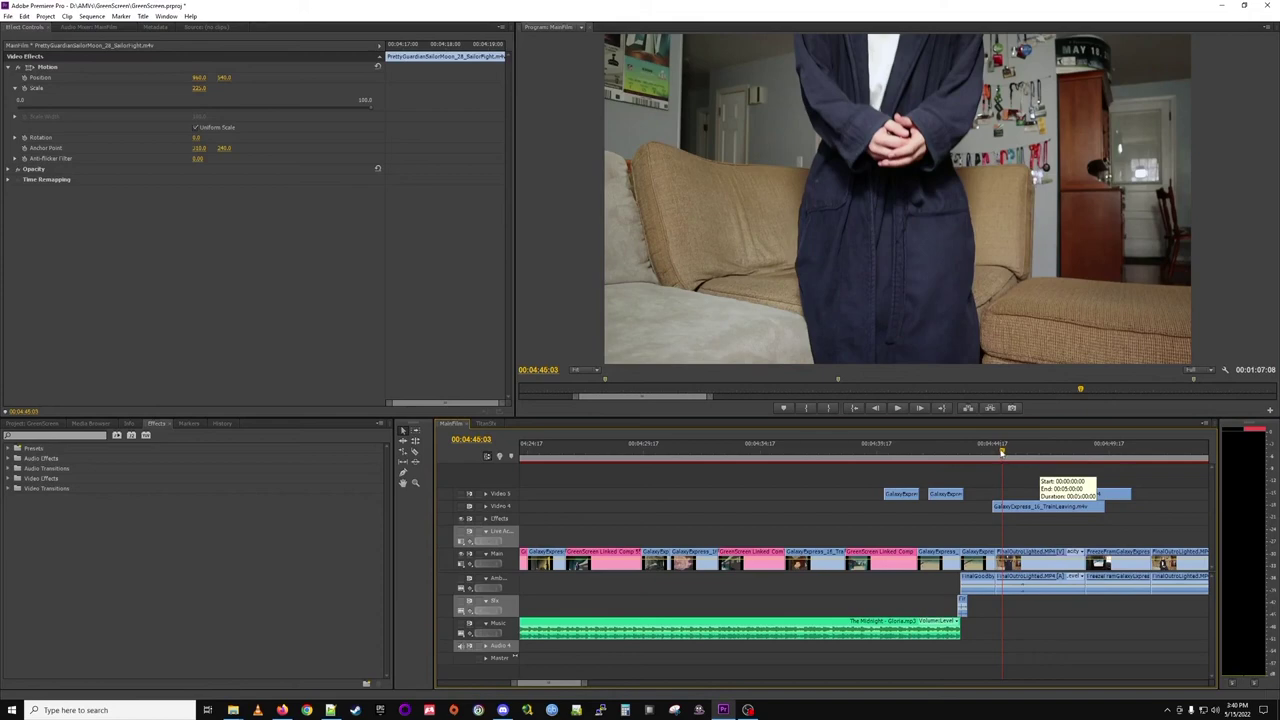
{"action": "scroll", "coordinate": [569, 686], "scroll_direction": "down", "scroll_amount": 2}
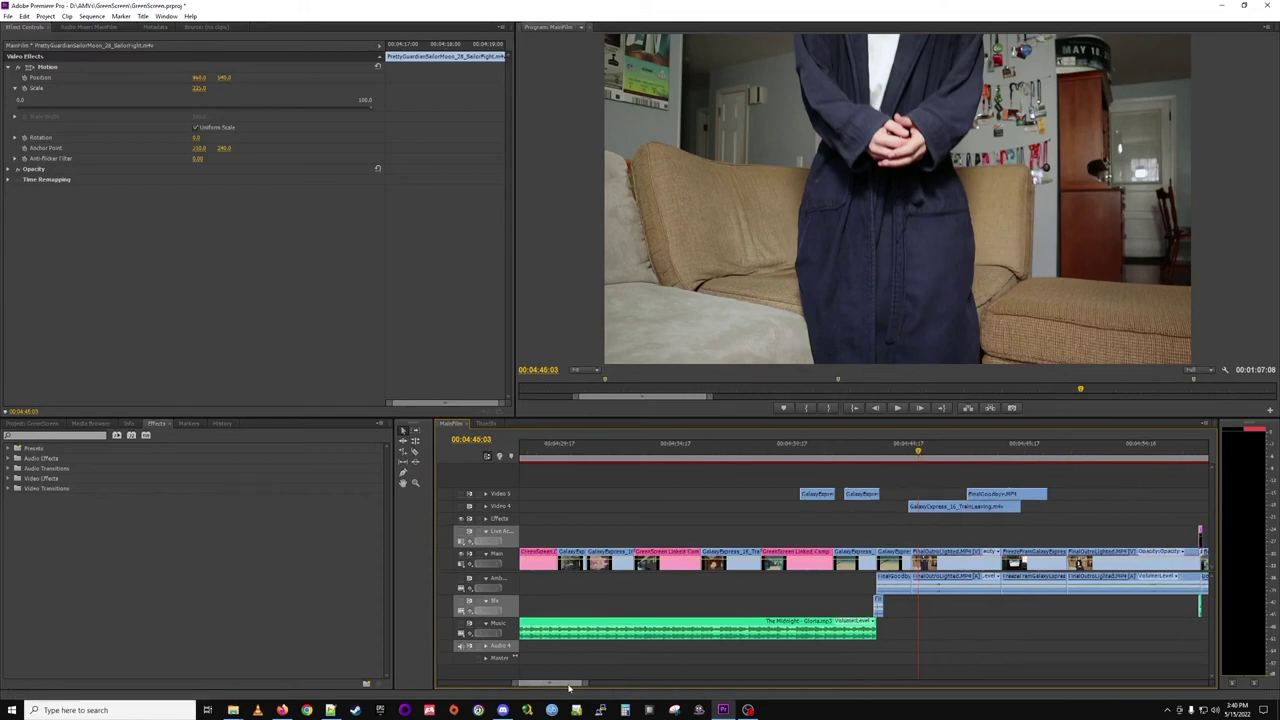
{"action": "scroll", "coordinate": [569, 686], "scroll_direction": "down", "scroll_amount": 3}
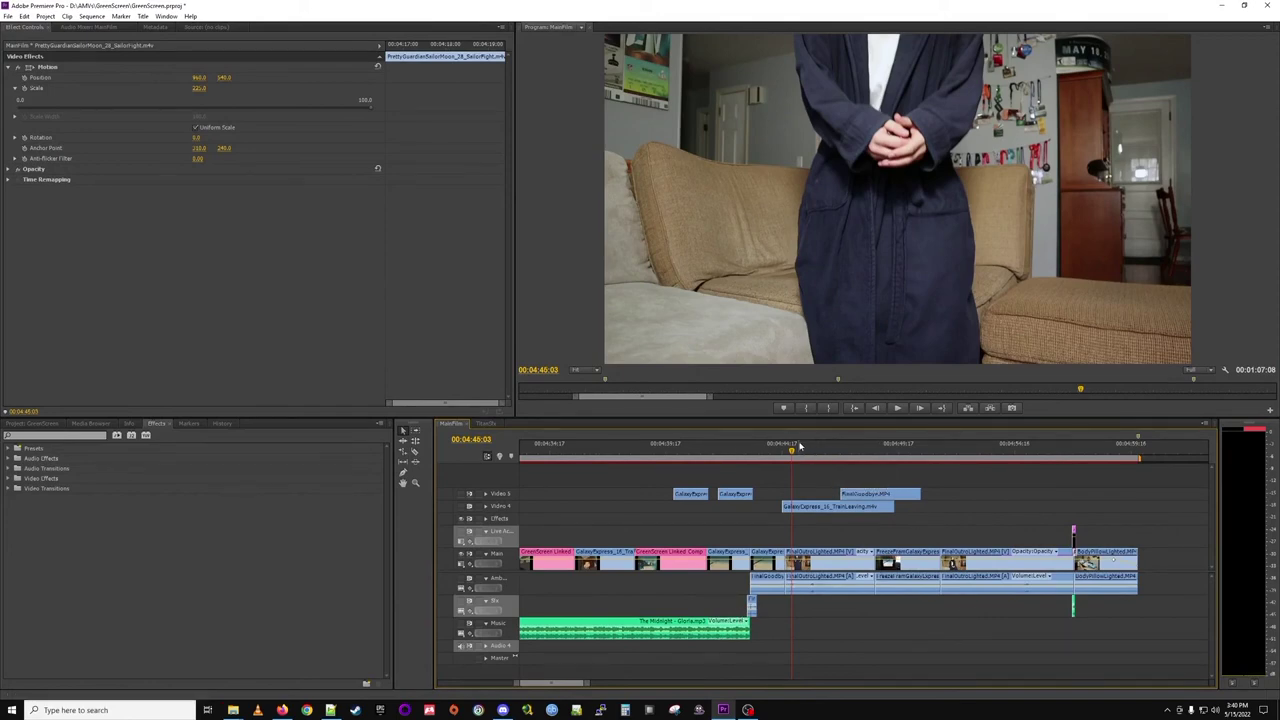
{"action": "left_click_drag", "start_coordinate": [791, 453], "coordinate": [766, 454]}
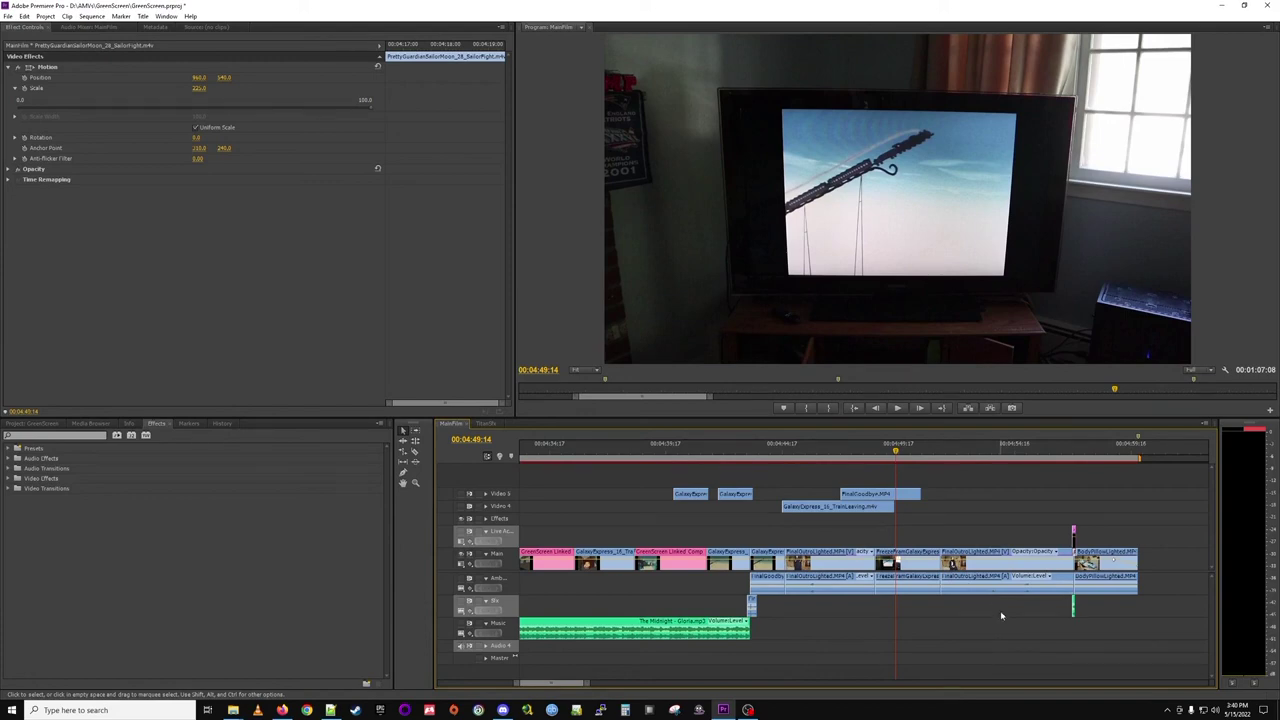
{"action": "left_click_drag", "start_coordinate": [950, 457], "coordinate": [1079, 457]}
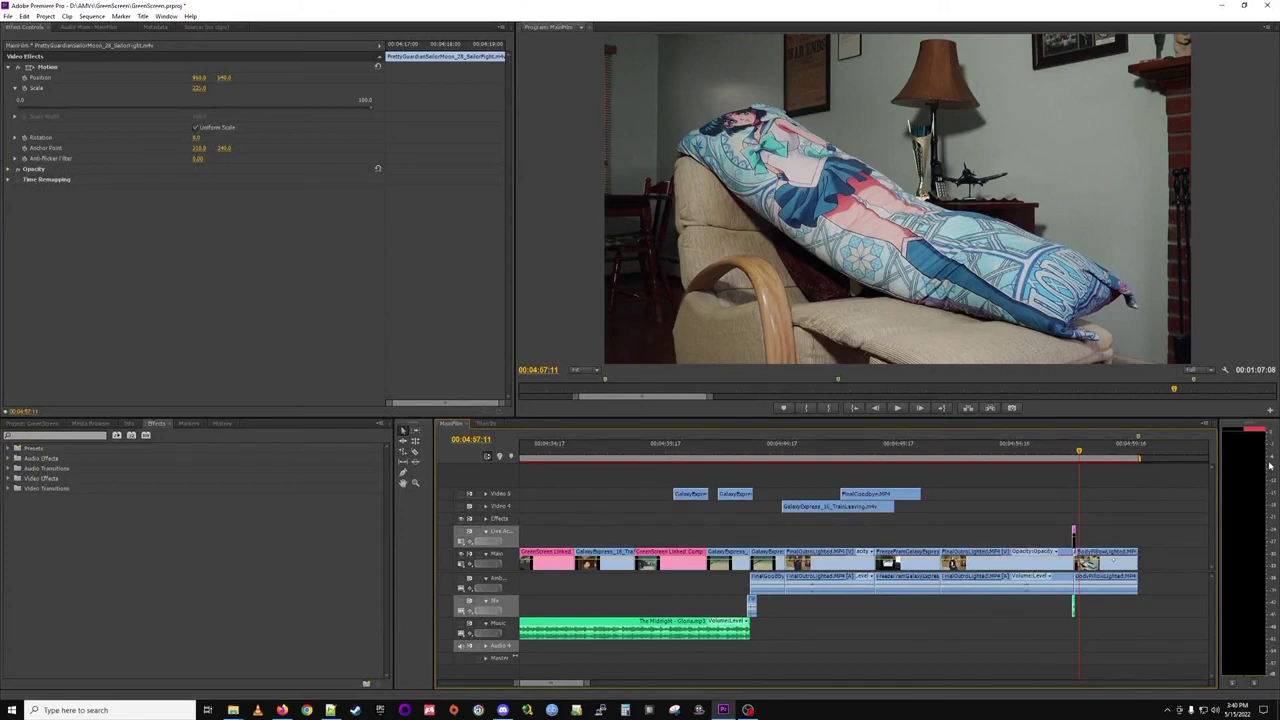
{"action": "left_click", "coordinate": [1139, 452]}
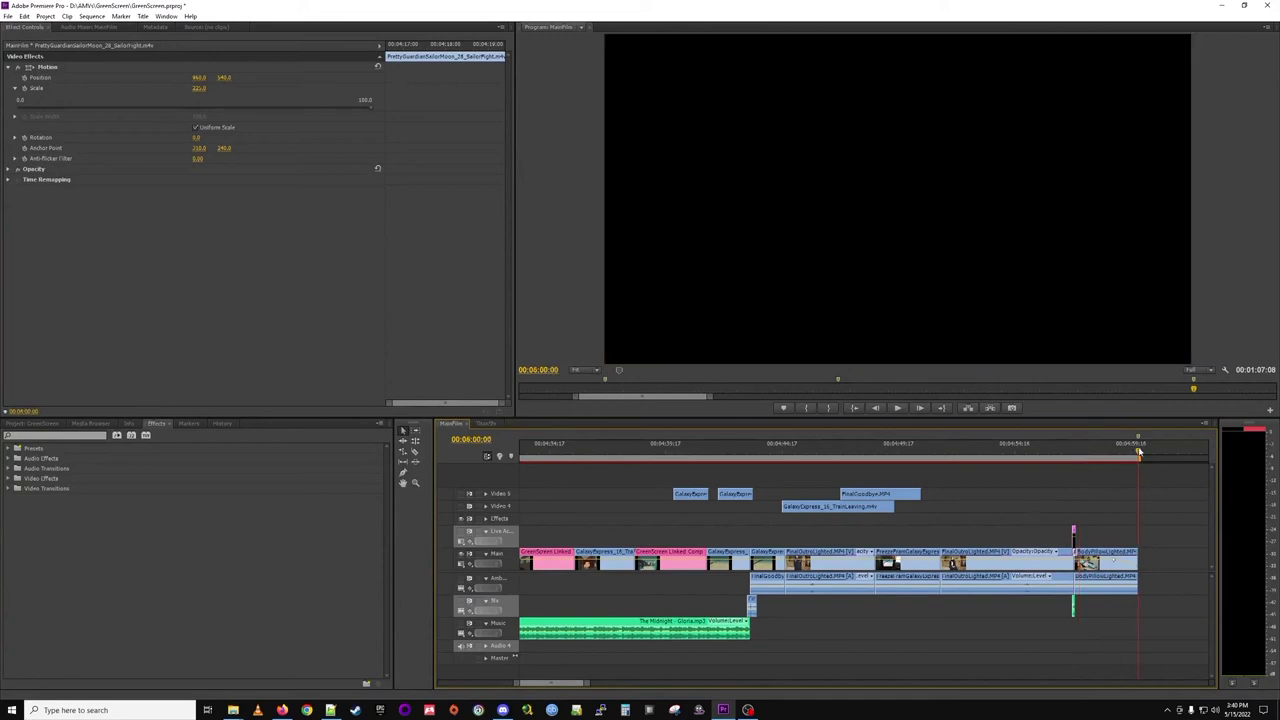
{"action": "left_click", "coordinate": [1112, 452]}
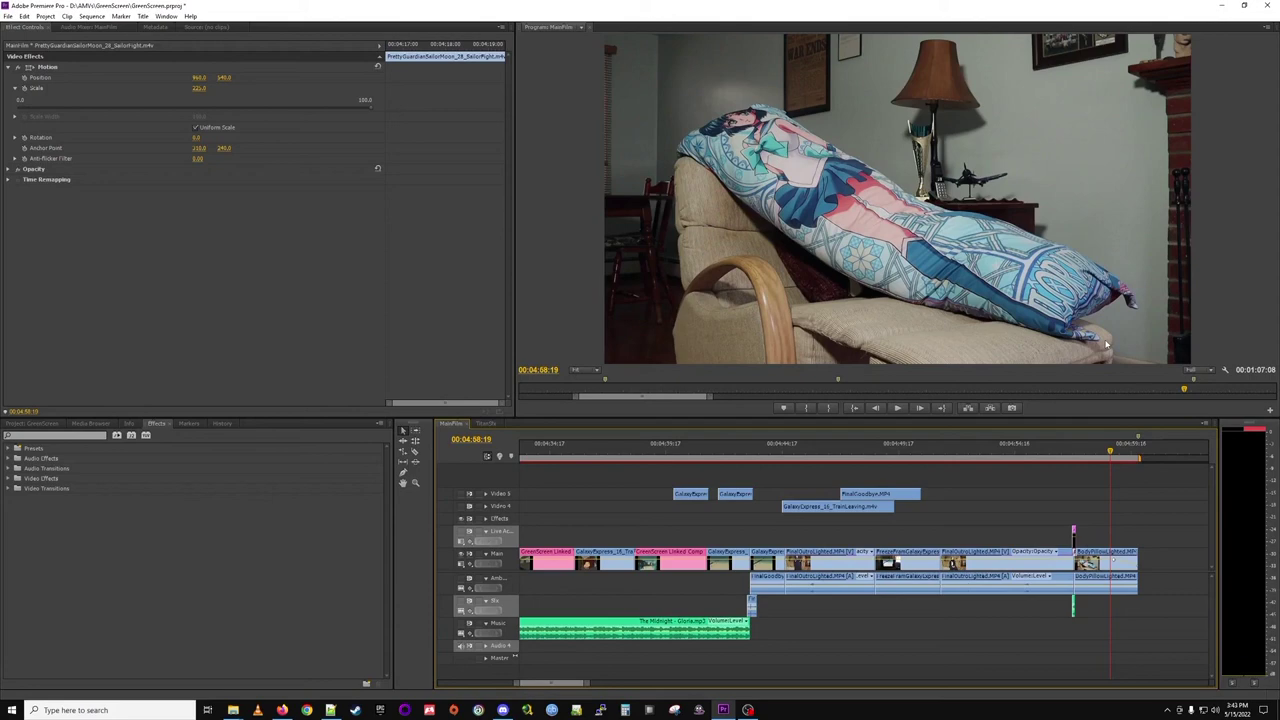
Show the project's root bins, switch to File Explorer, and check the properties of RC3.mp4 in the GreenScreen RCs folder.
{"action": "left_click", "coordinate": [49, 425]}
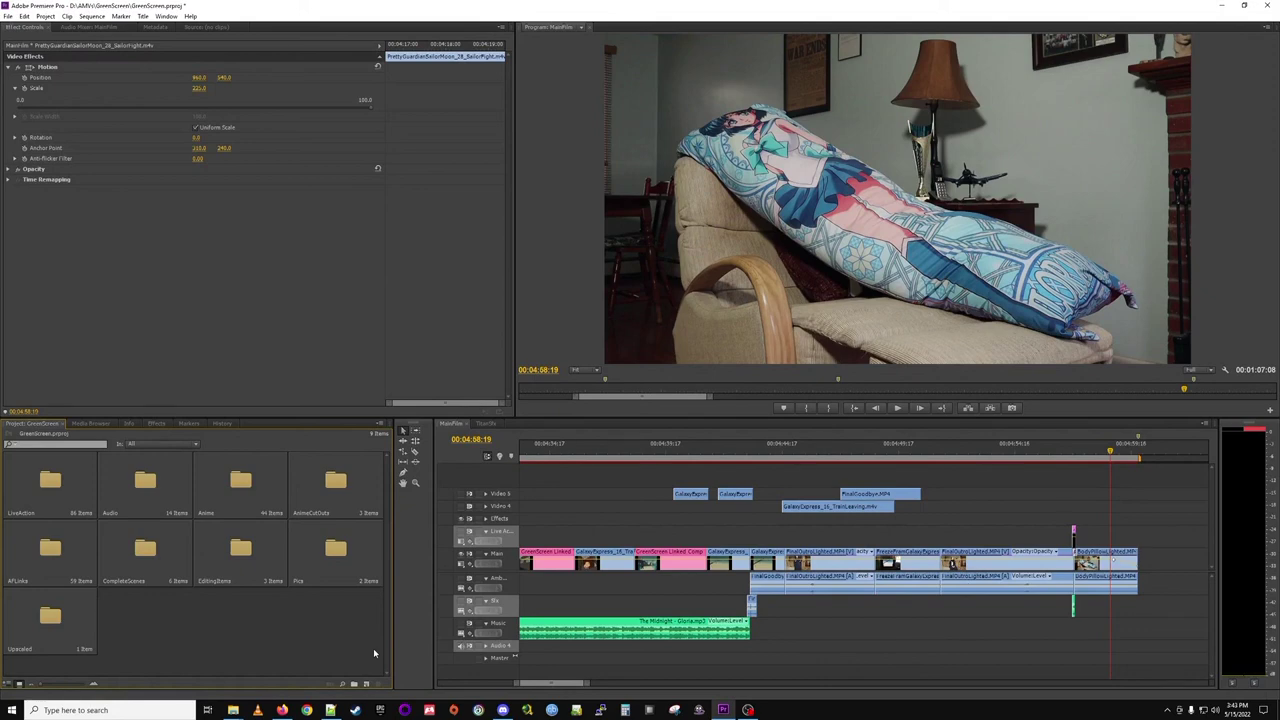
{"action": "left_click", "coordinate": [234, 710]}
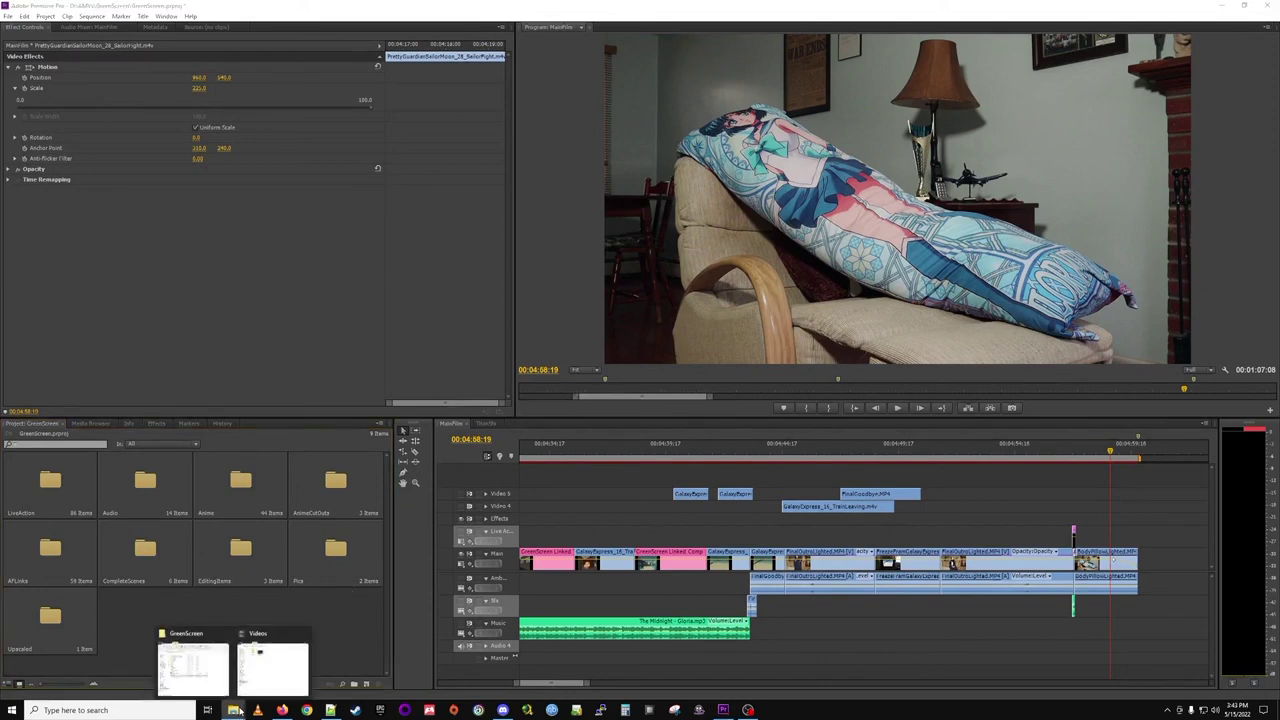
{"action": "left_click", "coordinate": [193, 668]}
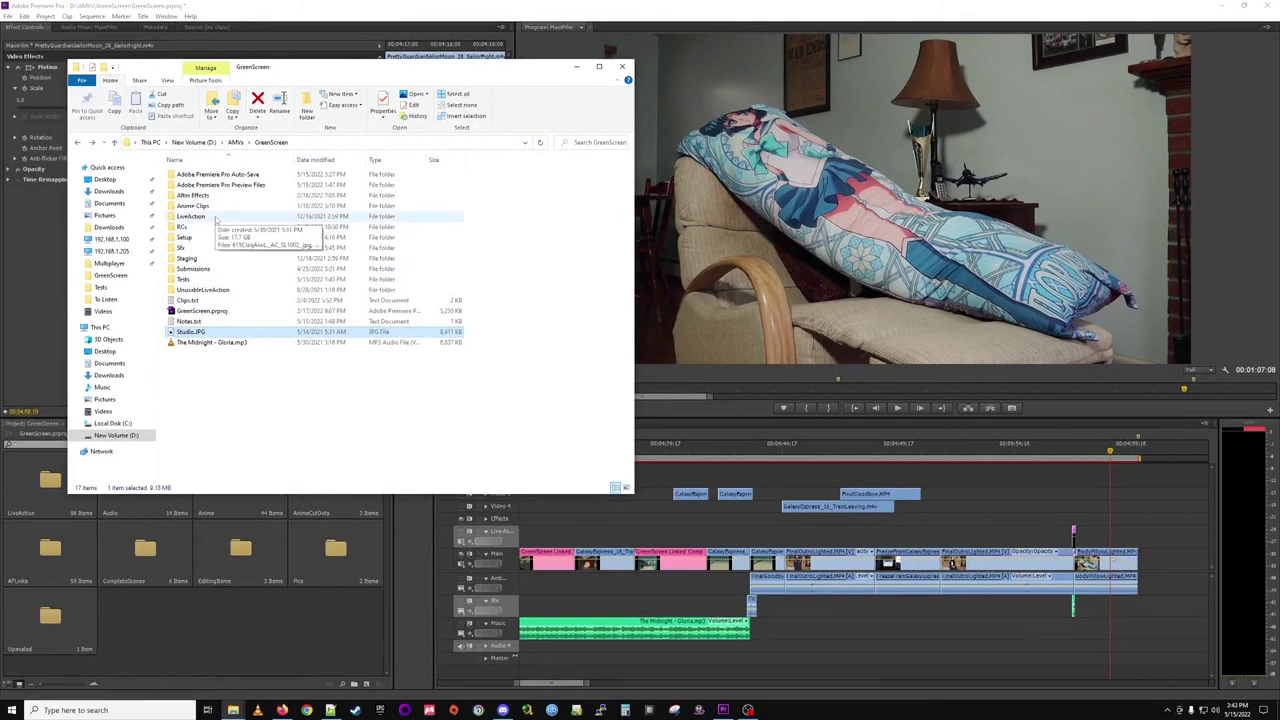
{"action": "double_click", "coordinate": [228, 227]}
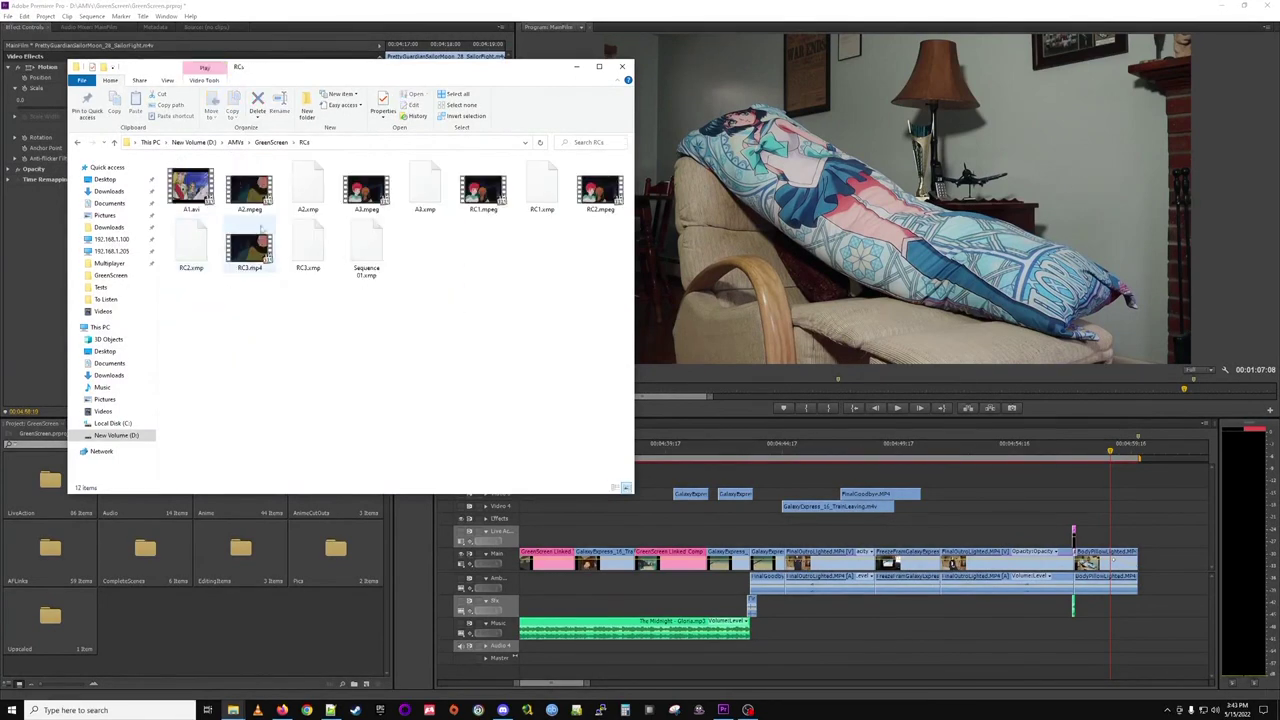
{"action": "left_click", "coordinate": [242, 252]}
{"action": "right_click", "coordinate": [242, 252]}
{"action": "left_click", "coordinate": [182, 468]}
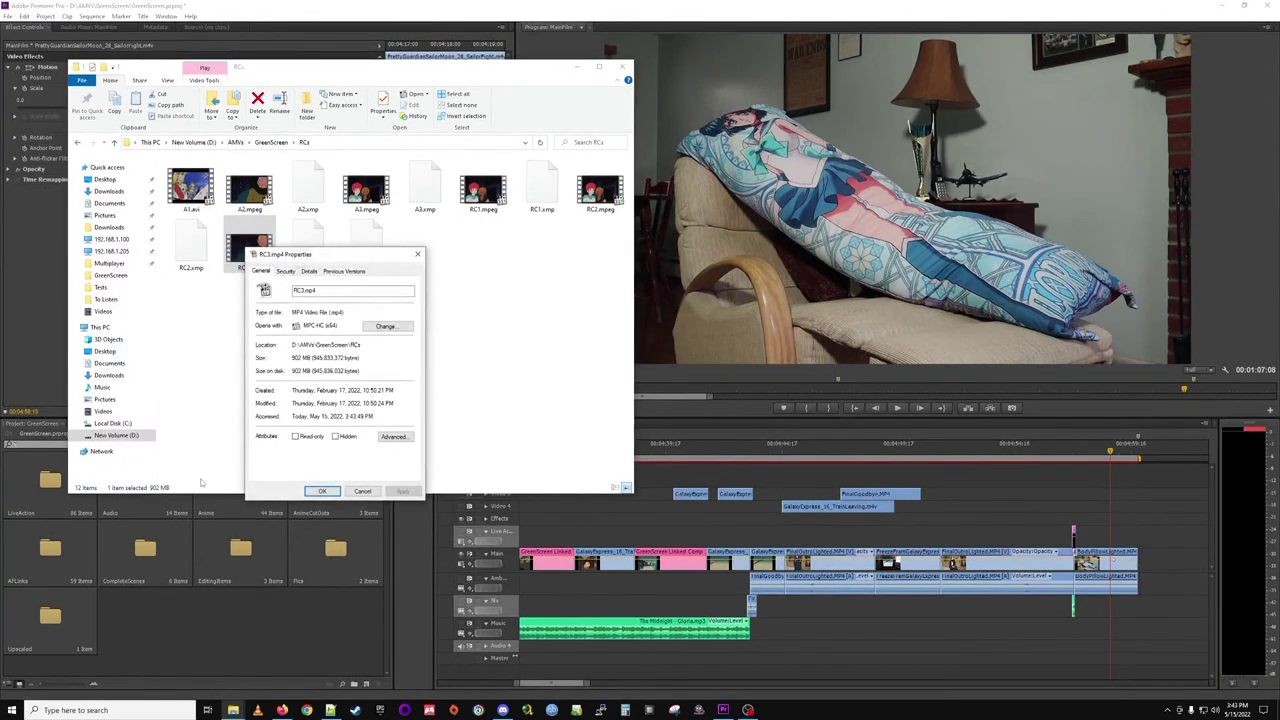
{"action": "left_click", "coordinate": [363, 491]}
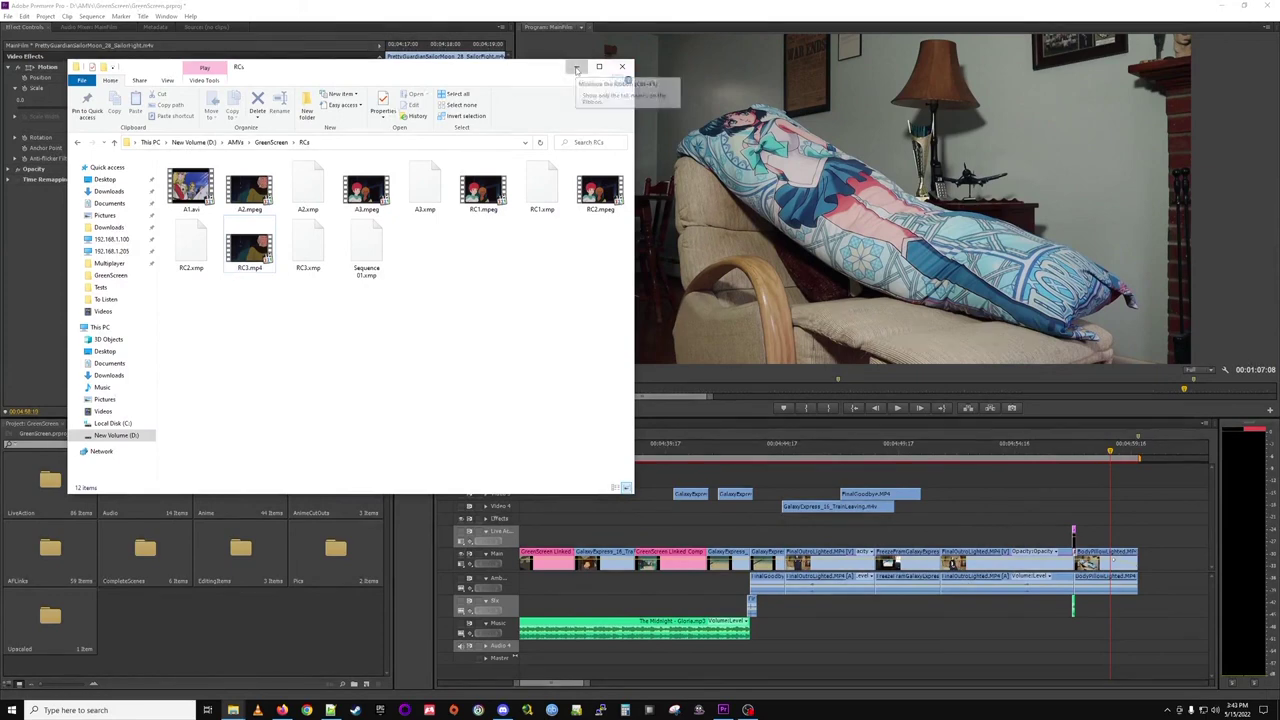
{"action": "left_click", "coordinate": [576, 67]}
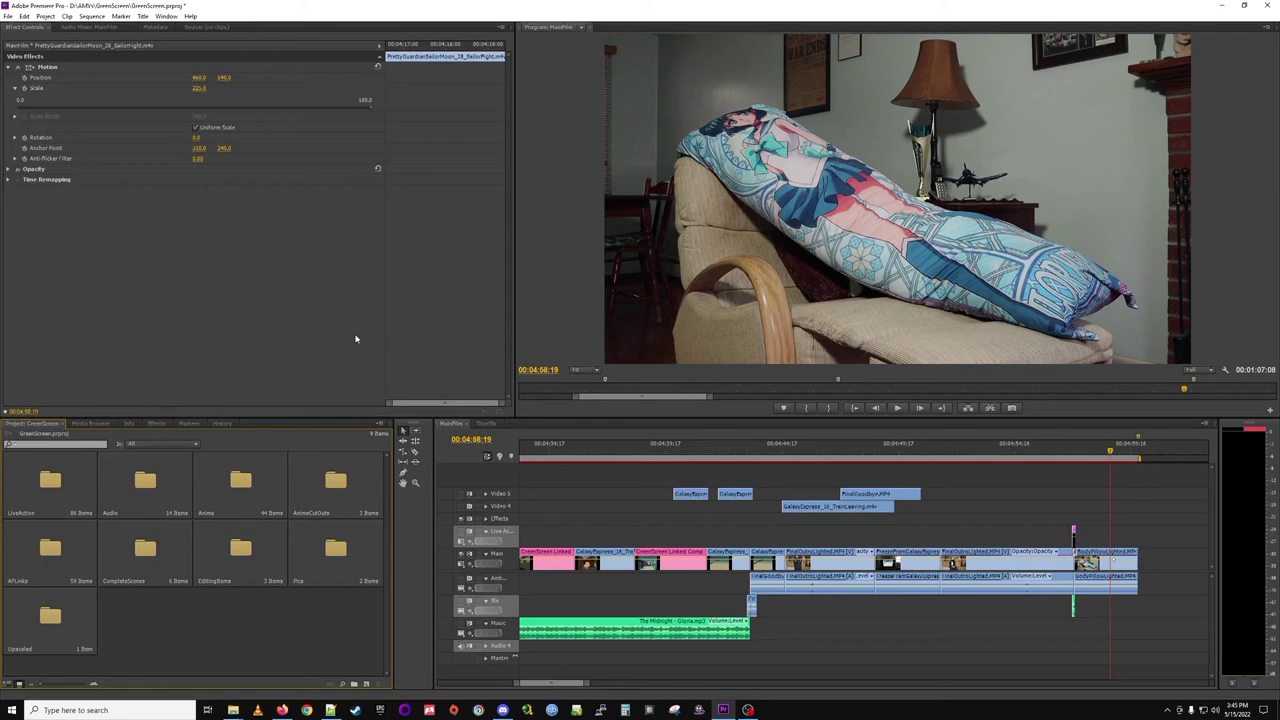
{"action": "left_click", "coordinate": [1229, 710]}
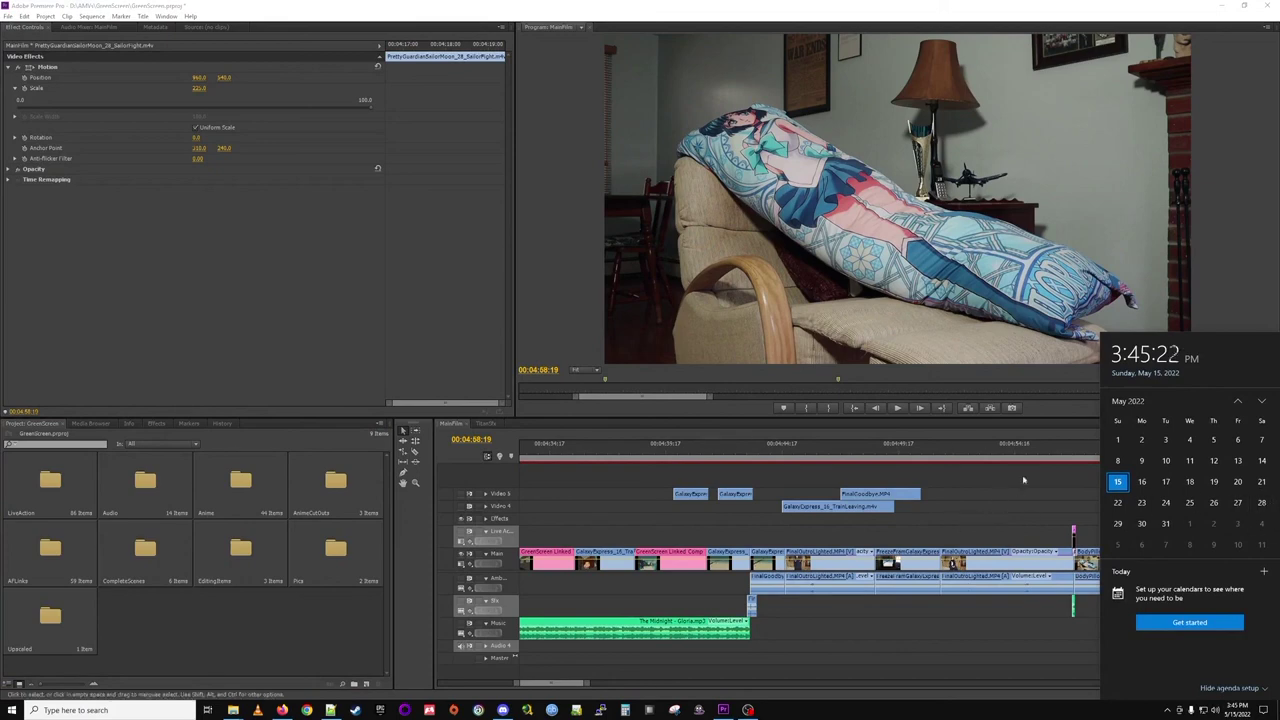
{"action": "left_click", "coordinate": [1062, 408]}
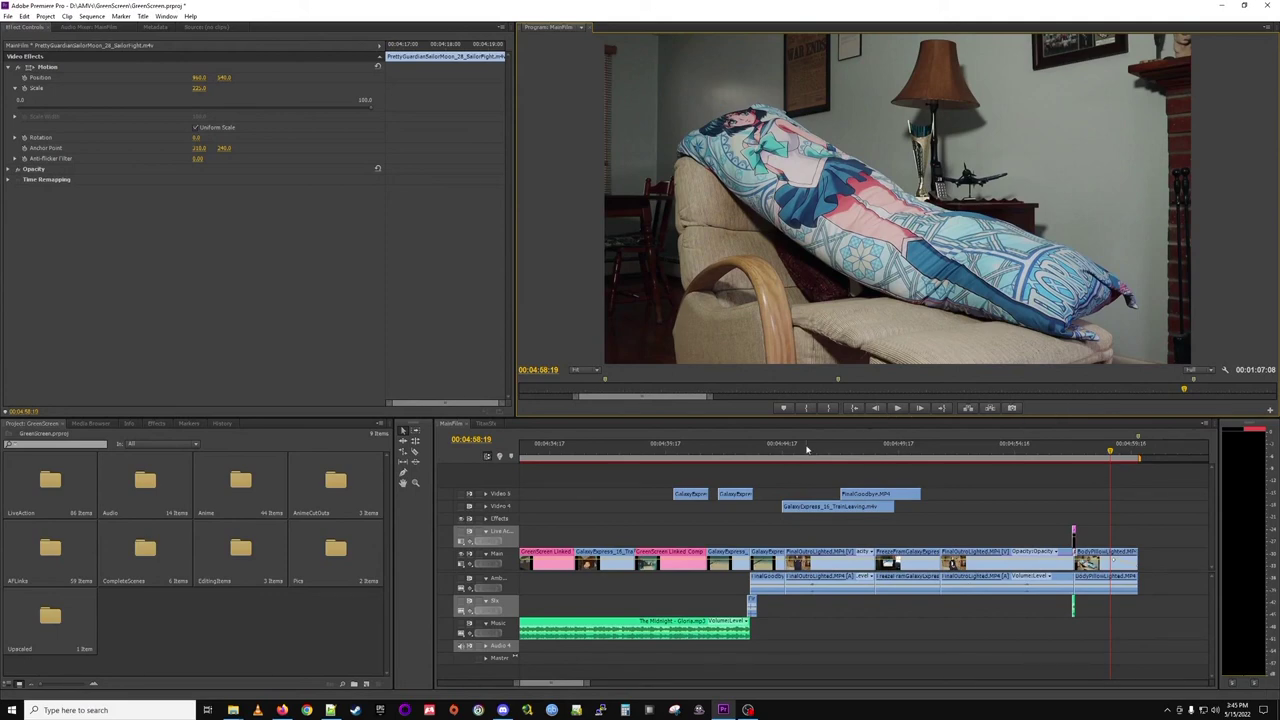
View the live-action couch shot at 00:04:45:18 and return to the body pillow shot at 00:04:58:23.
{"action": "left_click", "coordinate": [807, 450]}
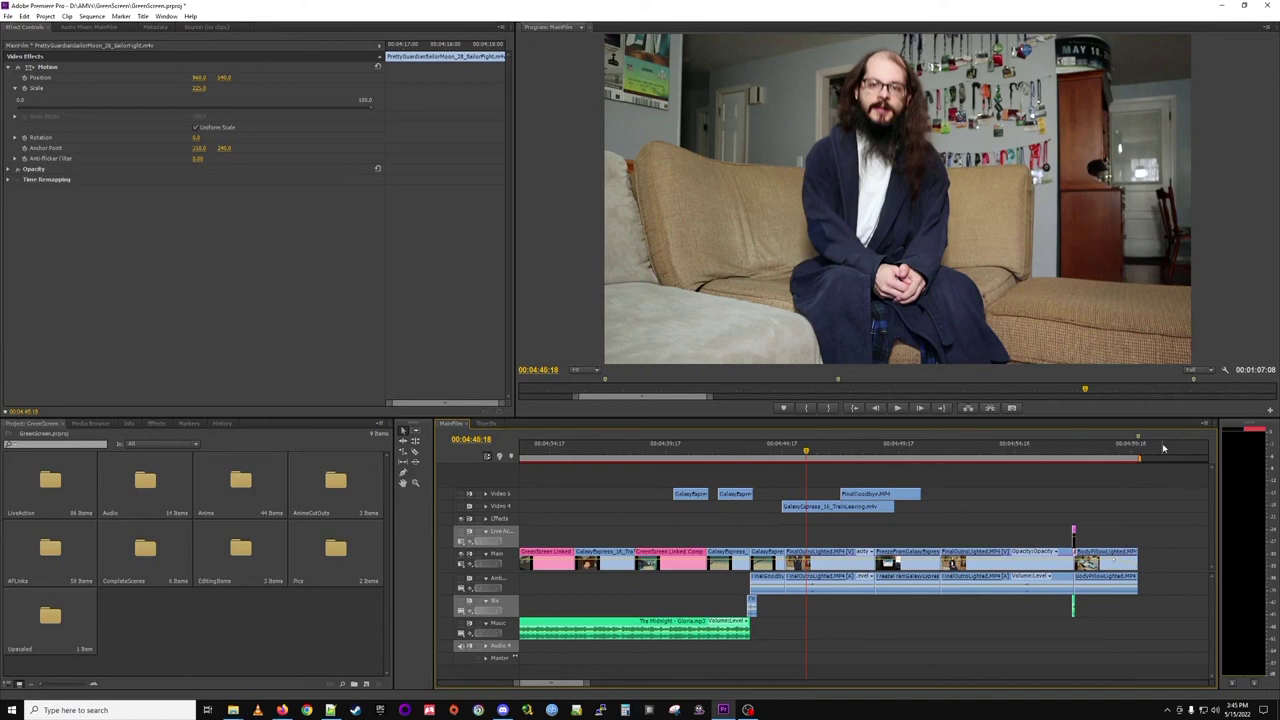
{"action": "left_click", "coordinate": [1114, 450]}
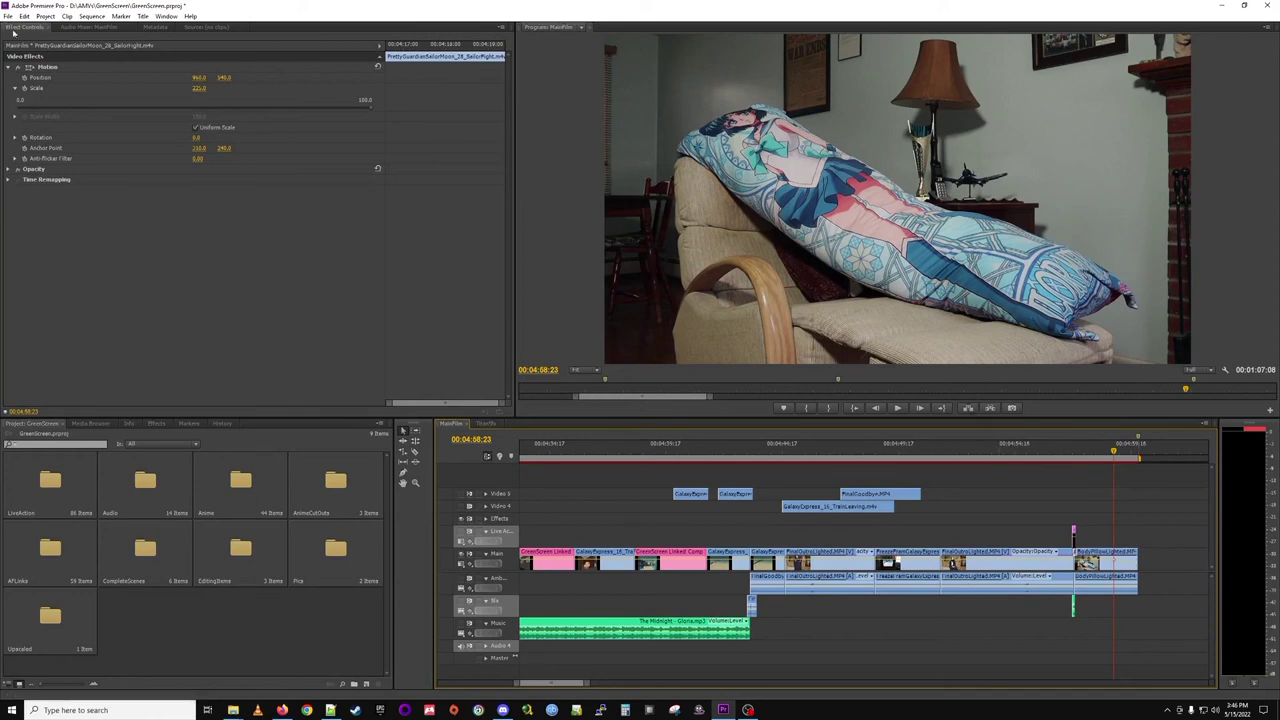
Switch to File Explorer, check the GreenScreen.prproj file in the GreenScreen folder, and browse the raw clips in Staging.
{"action": "mouse_move", "coordinate": [233, 708]}
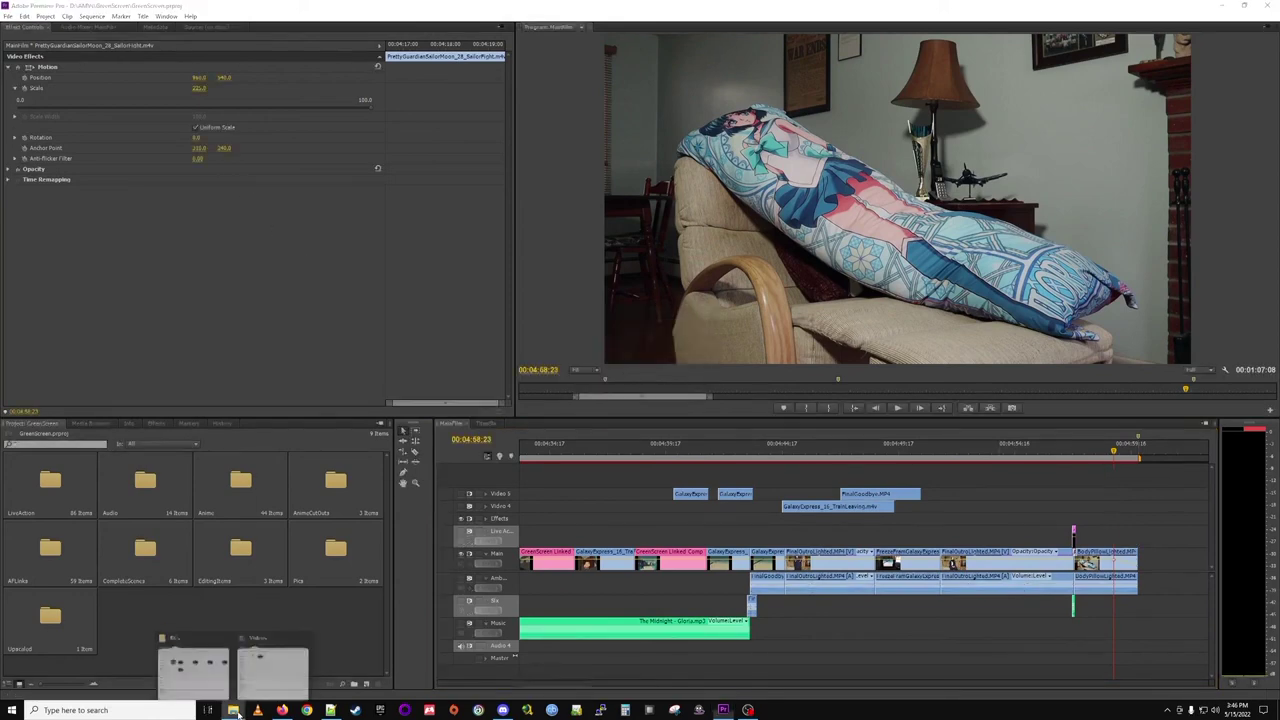
{"action": "left_click", "coordinate": [212, 648]}
{"action": "key", "text": "BackSpace"}
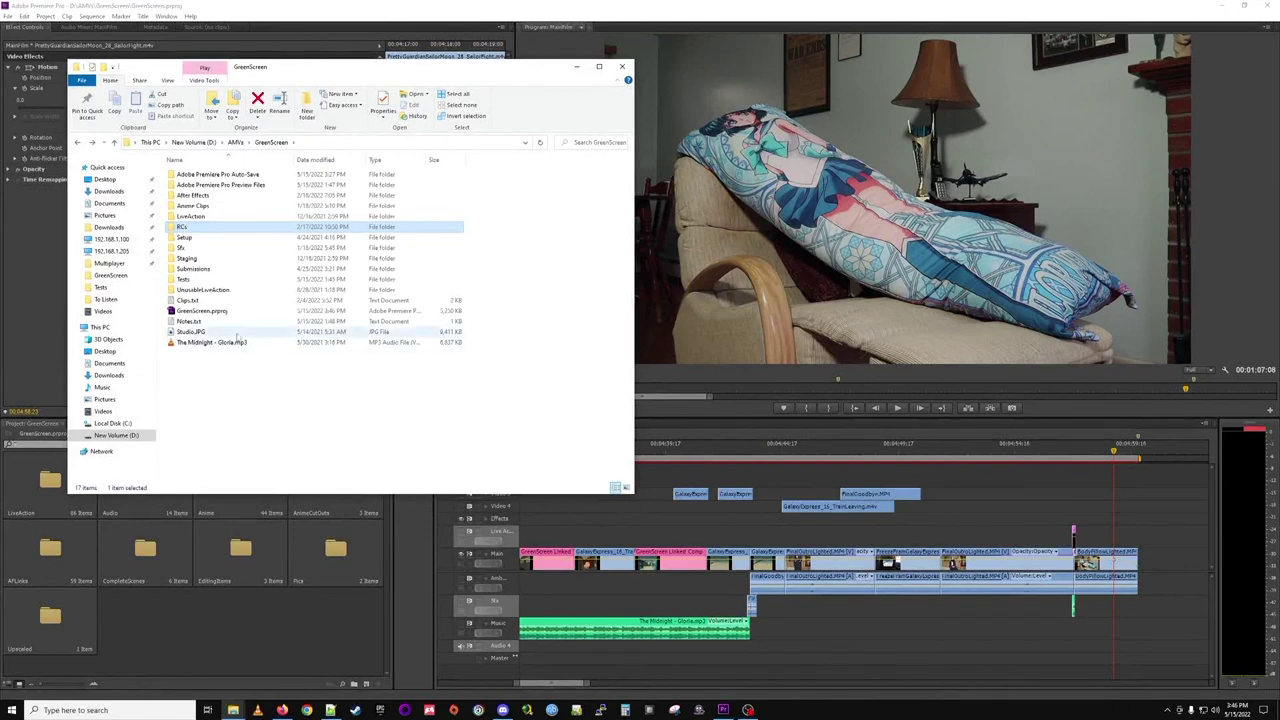
{"action": "left_click", "coordinate": [213, 312]}
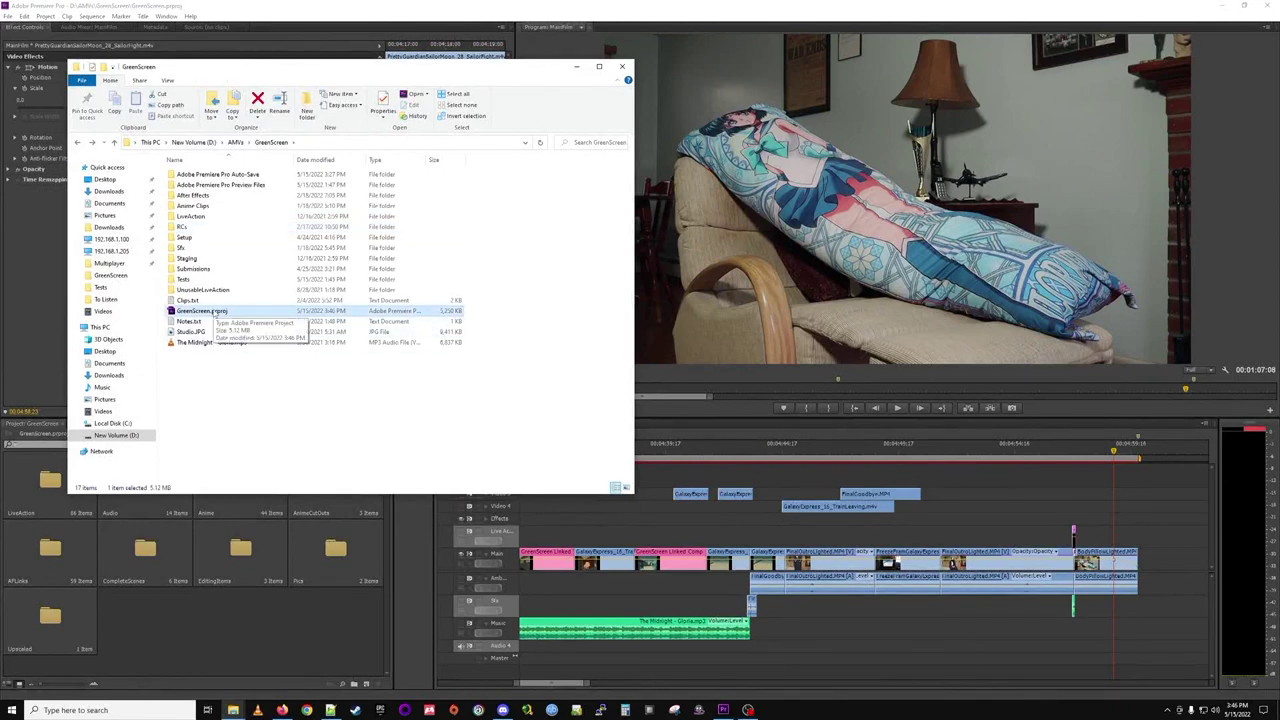
{"action": "double_click", "coordinate": [210, 259]}
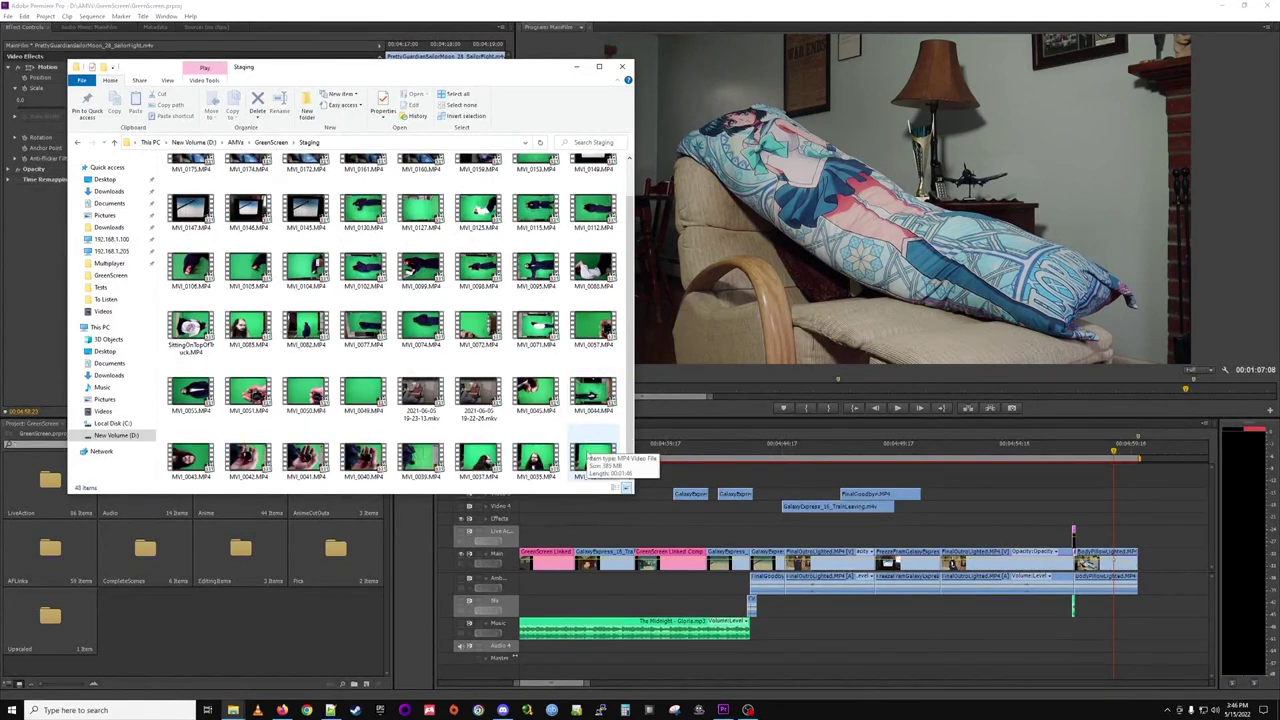
{"action": "key", "text": "alt+Left"}
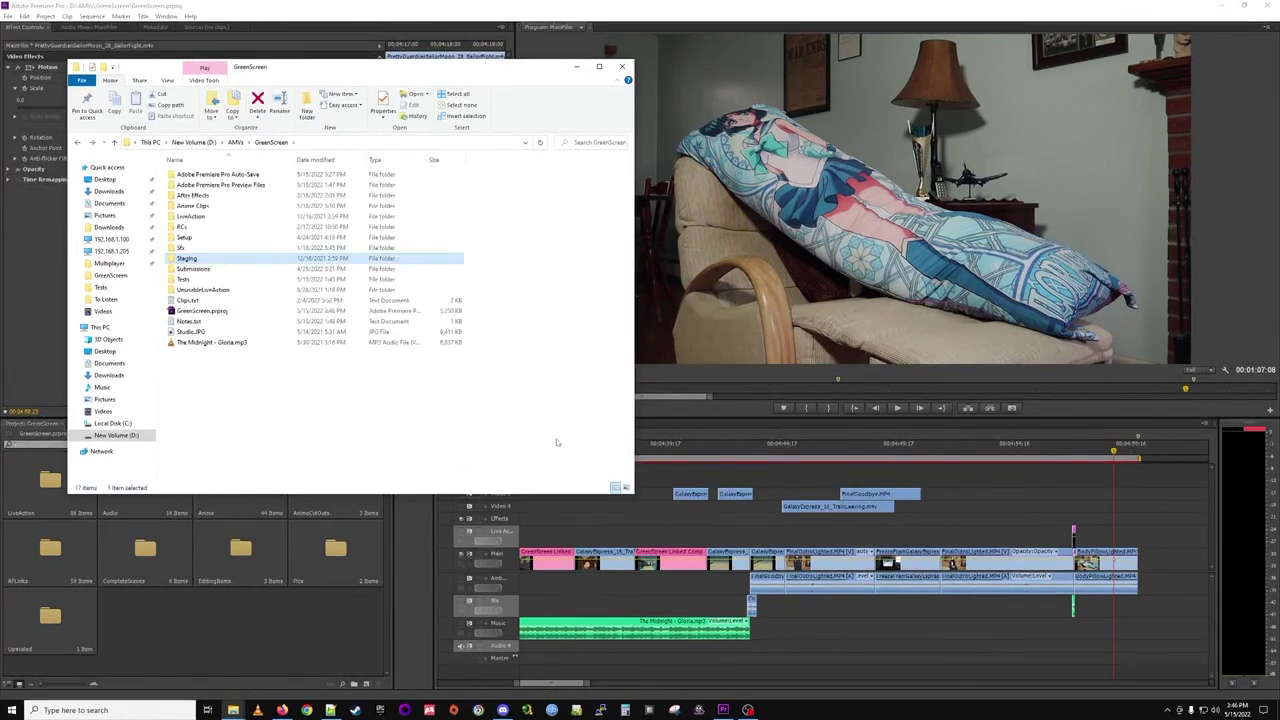
Browse the clips in the LiveAction folder in an enlarged window and return to the GreenScreen folder.
{"action": "double_click", "coordinate": [200, 216]}
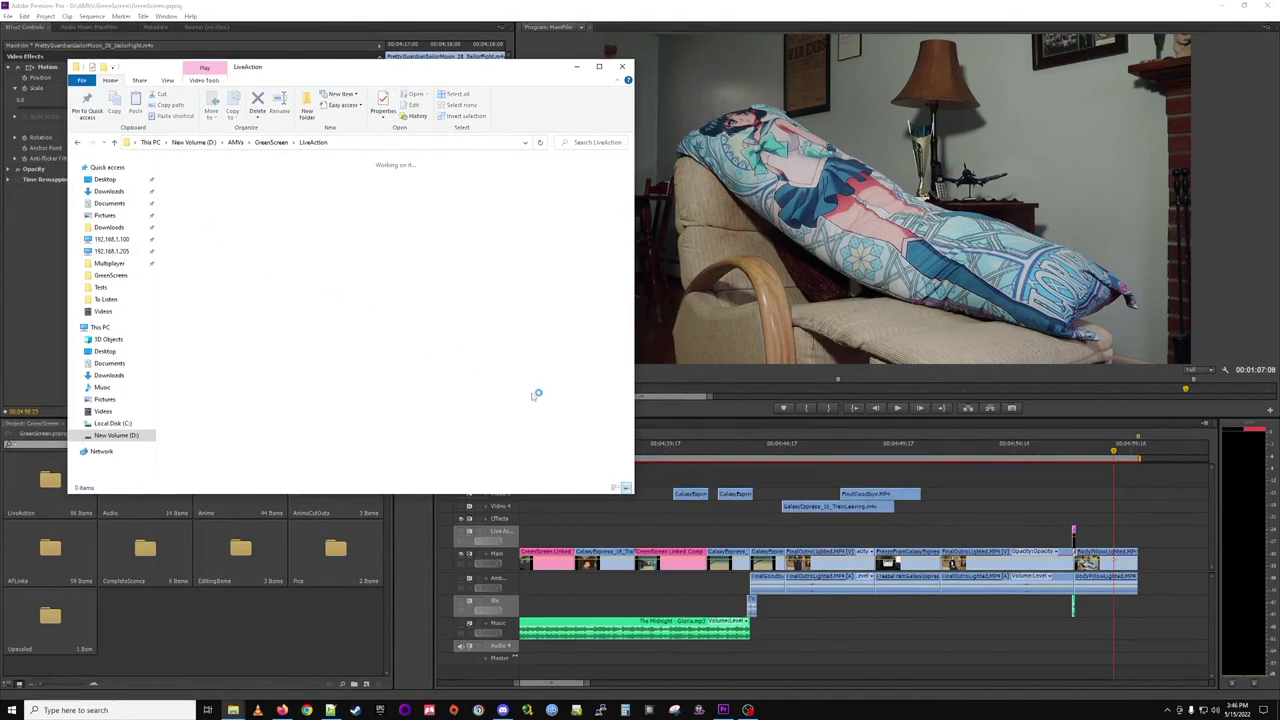
{"action": "left_click_drag", "start_coordinate": [634, 491], "coordinate": [796, 632]}
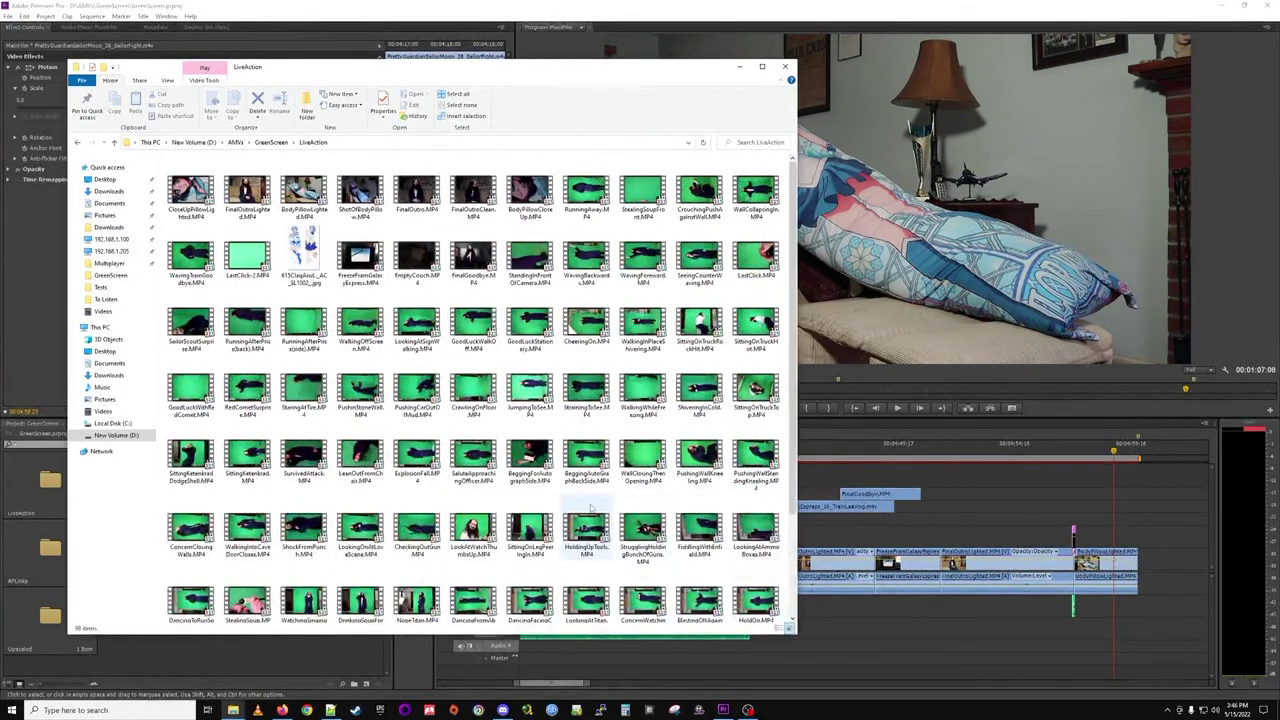
{"action": "key", "text": "alt+Left"}
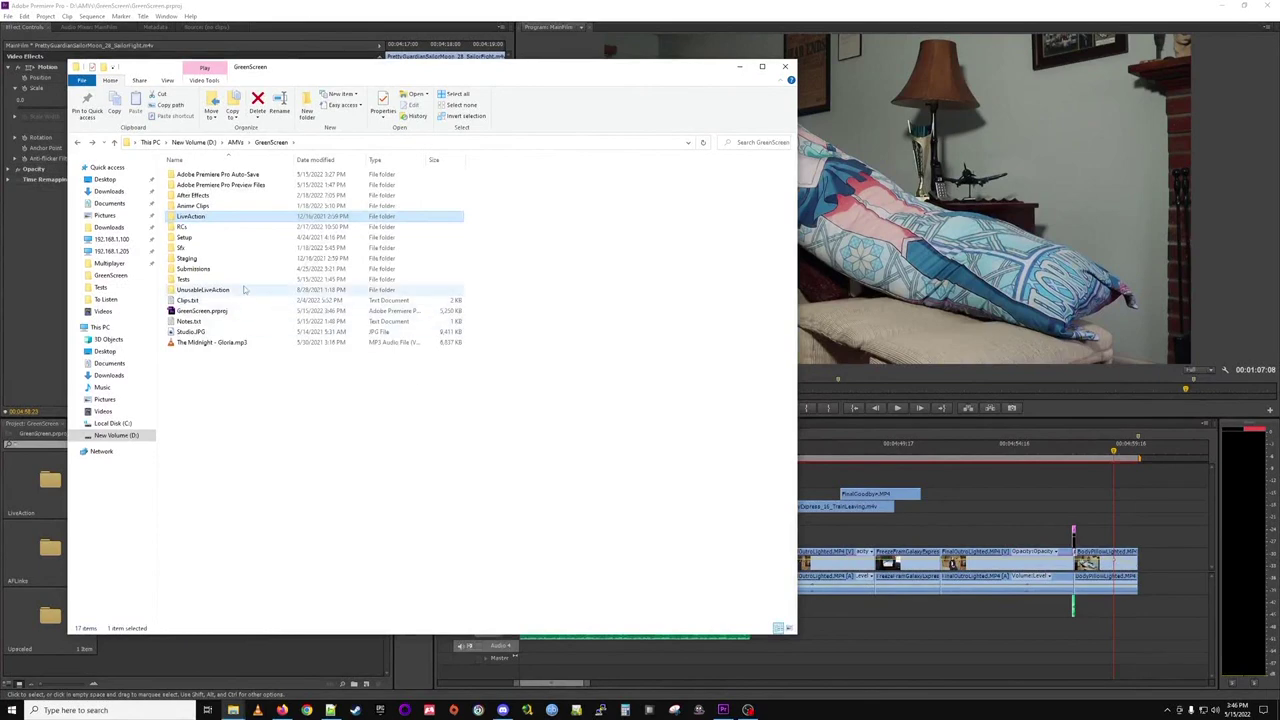
Open the TestFootage.prproj project from the Tests folder and scrub its green-screen tests up to 00:02:43:08.
{"action": "double_click", "coordinate": [190, 279]}
{"action": "double_click", "coordinate": [234, 374]}
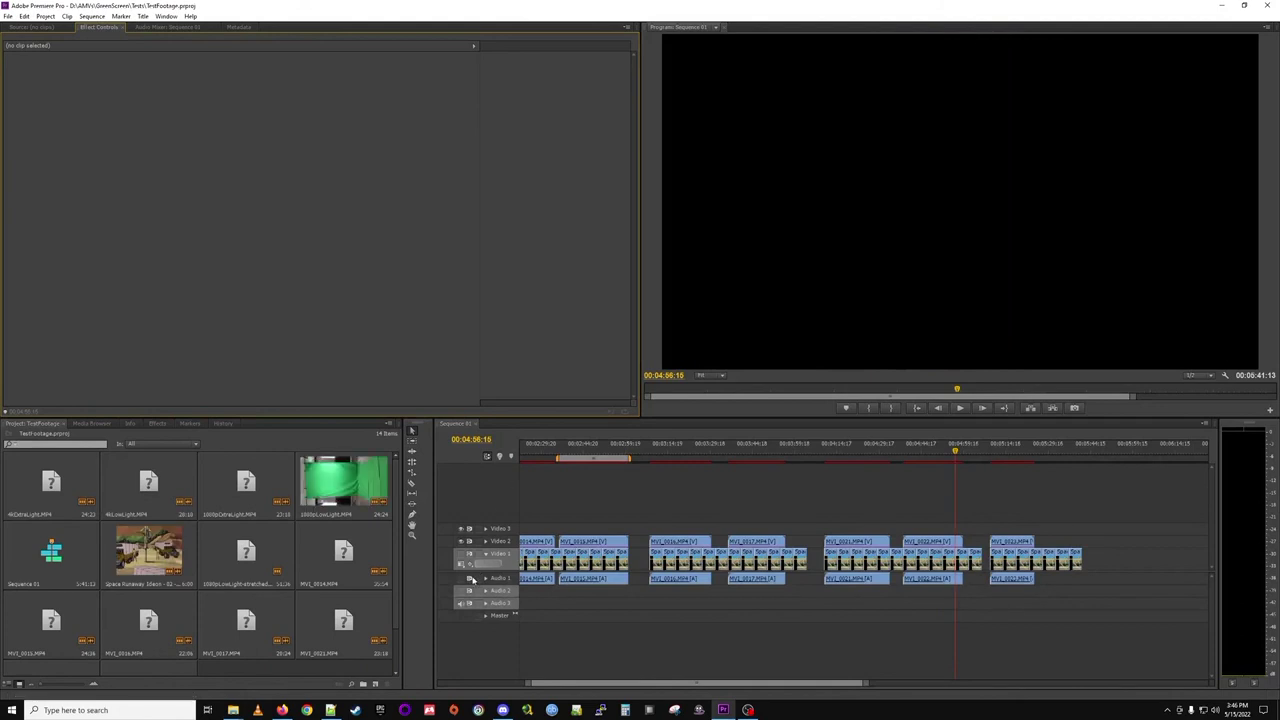
{"action": "scroll", "coordinate": [546, 683], "scroll_direction": "left", "scroll_amount": 5}
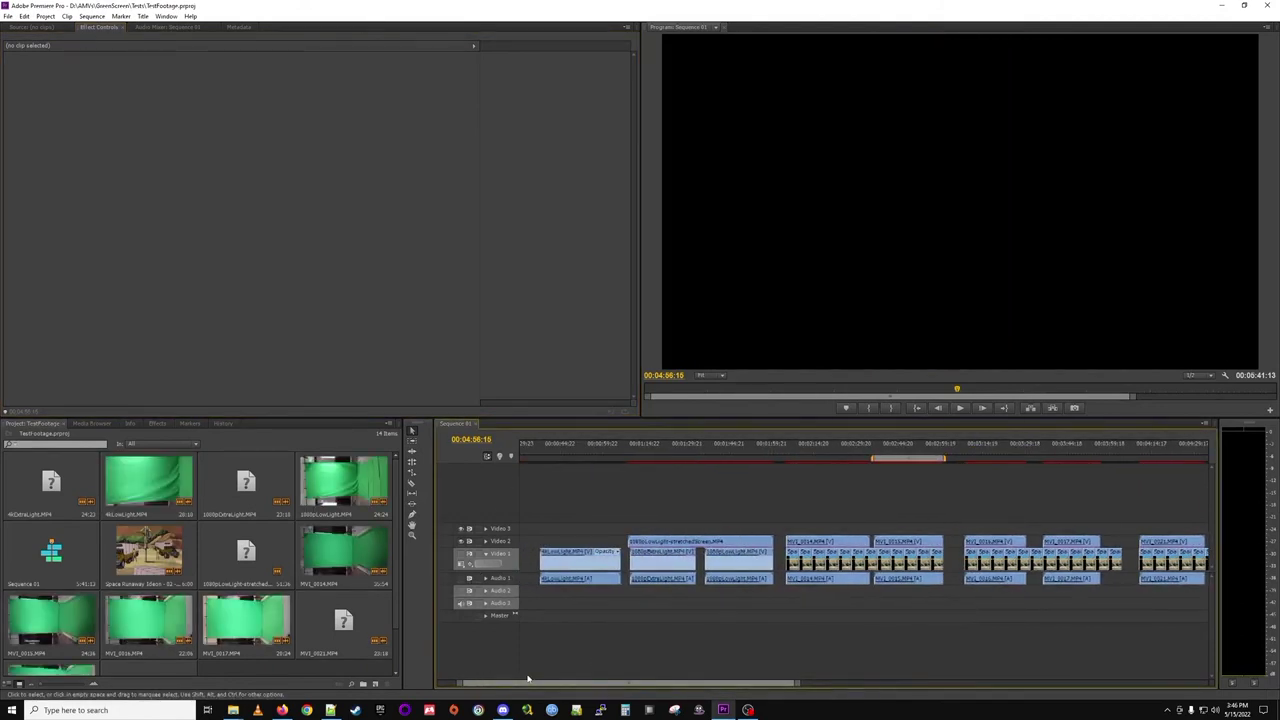
{"action": "scroll", "coordinate": [546, 683], "scroll_direction": "right", "scroll_amount": 3}
{"action": "left_click", "coordinate": [598, 450]}
{"action": "left_click_drag", "start_coordinate": [598, 450], "coordinate": [701, 452]}
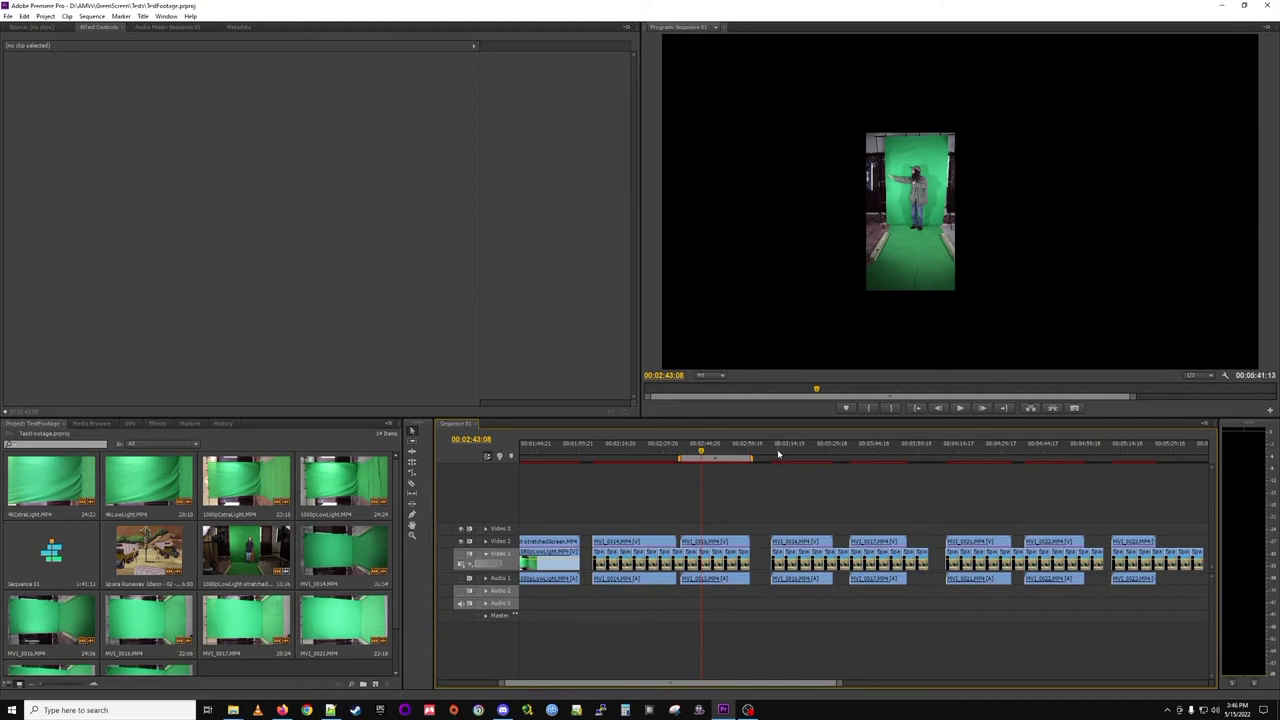
Scrub through the keyed walking and standing tests at 00:03:12:22 and 00:03:48:05 to the red-cap test at 00:04:27:14.
{"action": "mouse_move", "coordinate": [778, 452]}
{"action": "left_mouse_down"}
{"action": "mouse_move", "coordinate": [802, 454]}
{"action": "mouse_move", "coordinate": [784, 452]}
{"action": "left_mouse_up"}
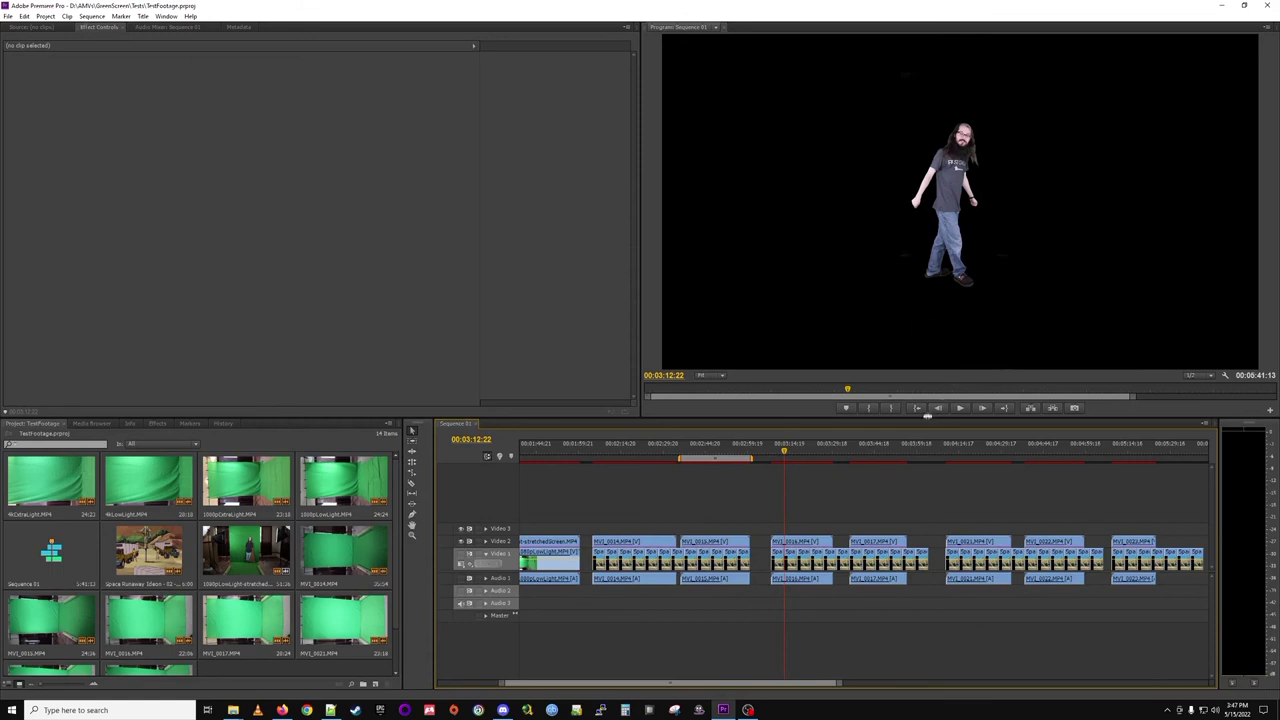
{"action": "left_click_drag", "start_coordinate": [870, 452], "coordinate": [882, 449]}
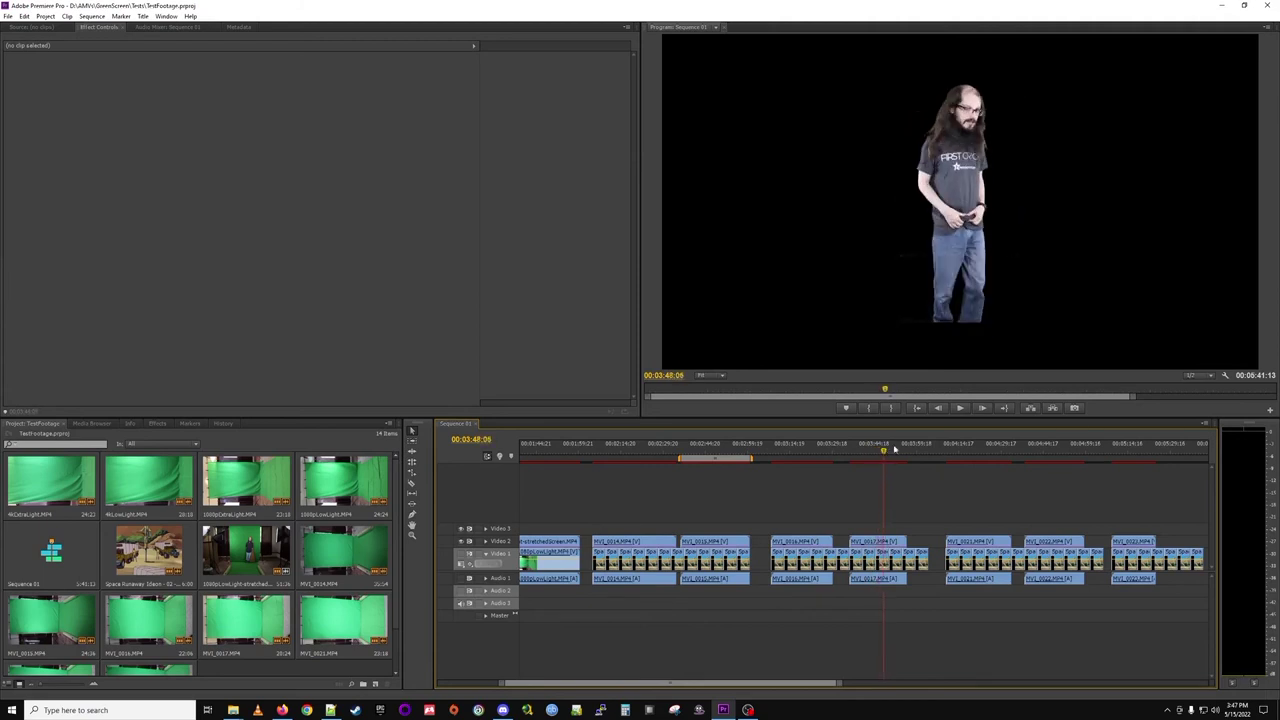
{"action": "left_click", "coordinate": [964, 451]}
{"action": "left_click_drag", "start_coordinate": [964, 451], "coordinate": [1035, 452]}
{"action": "left_click", "coordinate": [998, 450]}
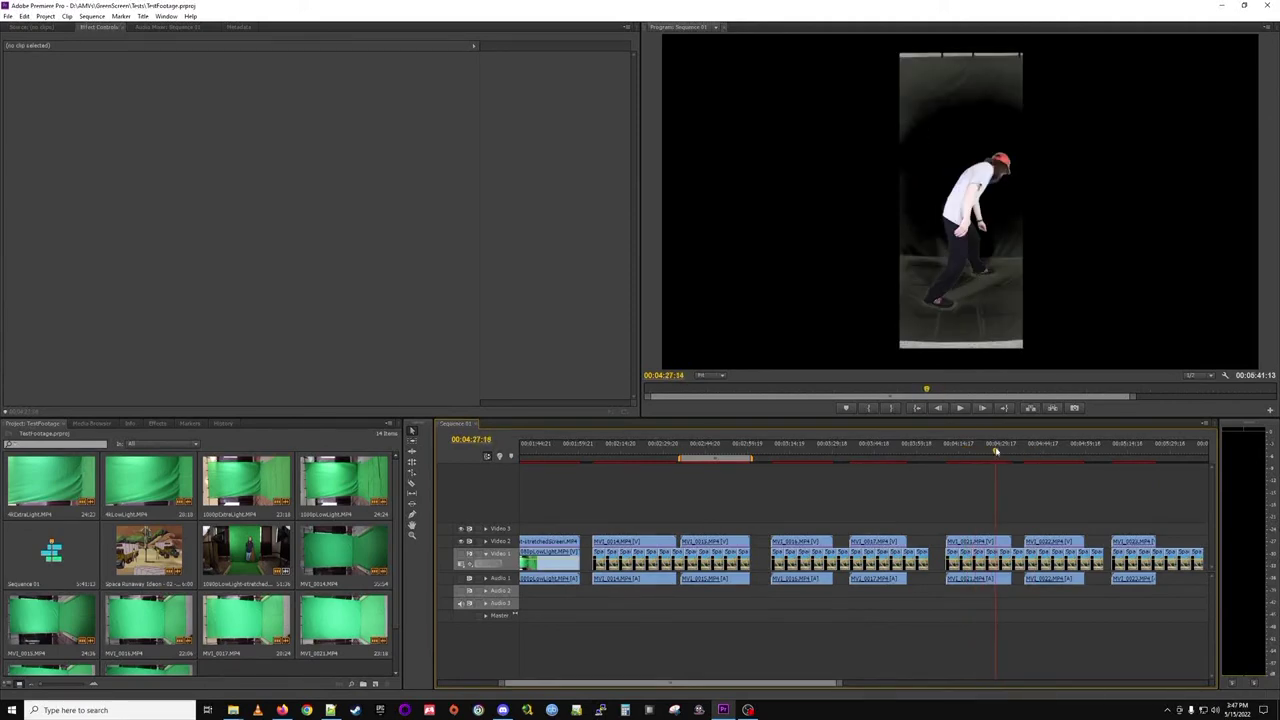
Scrub the remaining keying tests to the last clip at 00:05:12:19 and back to just before it at 00:05:07:17.
{"action": "left_click", "coordinate": [1058, 452]}
{"action": "left_click_drag", "start_coordinate": [1058, 452], "coordinate": [1121, 452]}
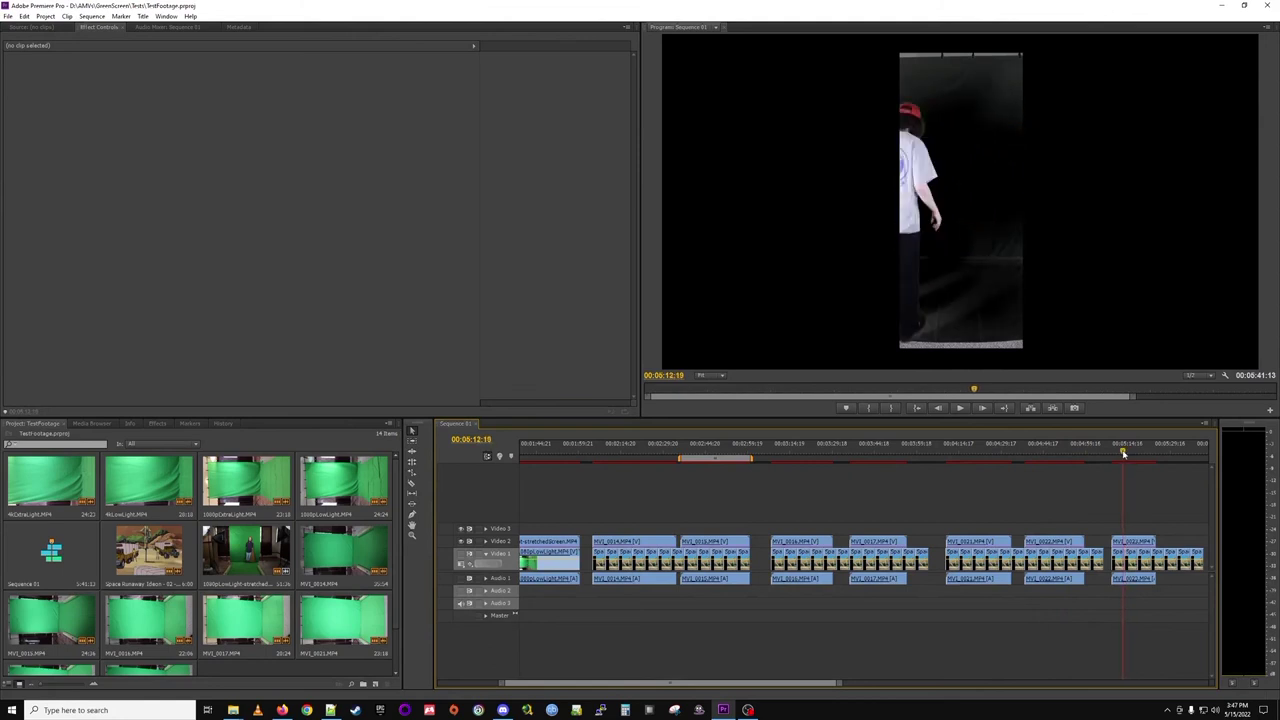
{"action": "left_click_drag", "start_coordinate": [711, 684], "coordinate": [771, 679]}
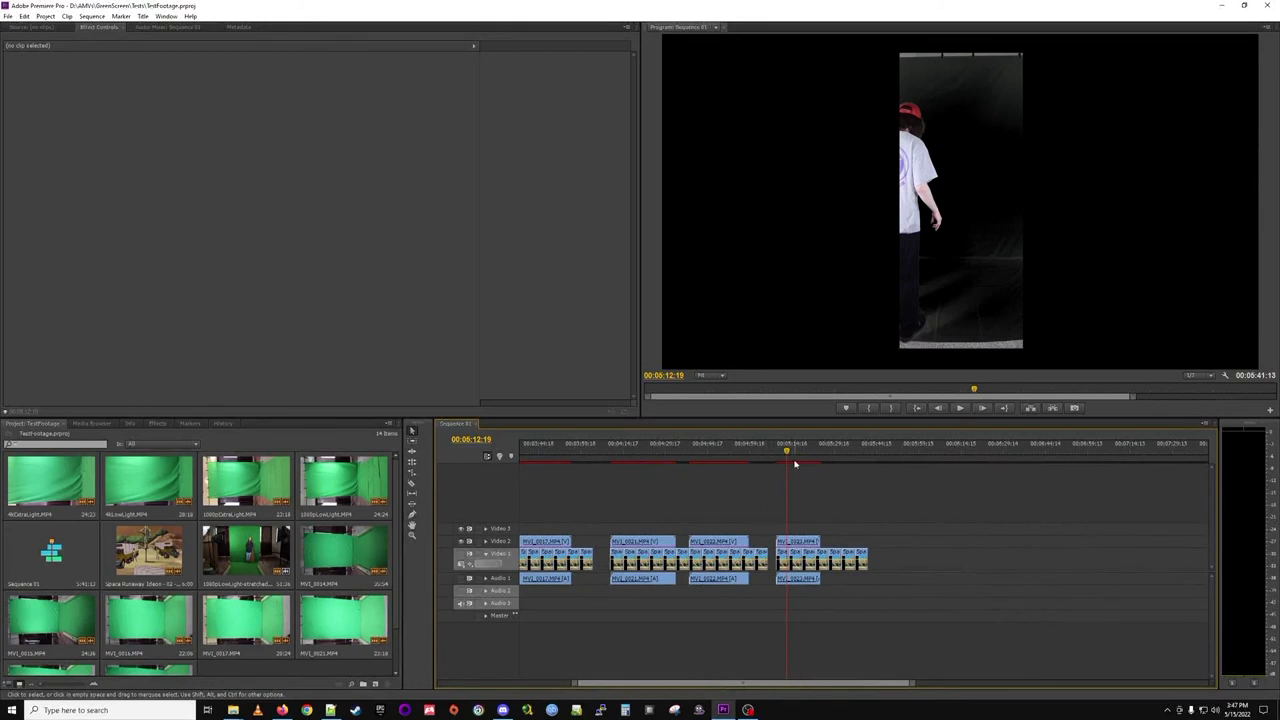
{"action": "mouse_move", "coordinate": [786, 451]}
{"action": "left_mouse_down"}
{"action": "mouse_move", "coordinate": [801, 450]}
{"action": "mouse_move", "coordinate": [771, 450]}
{"action": "left_mouse_up"}
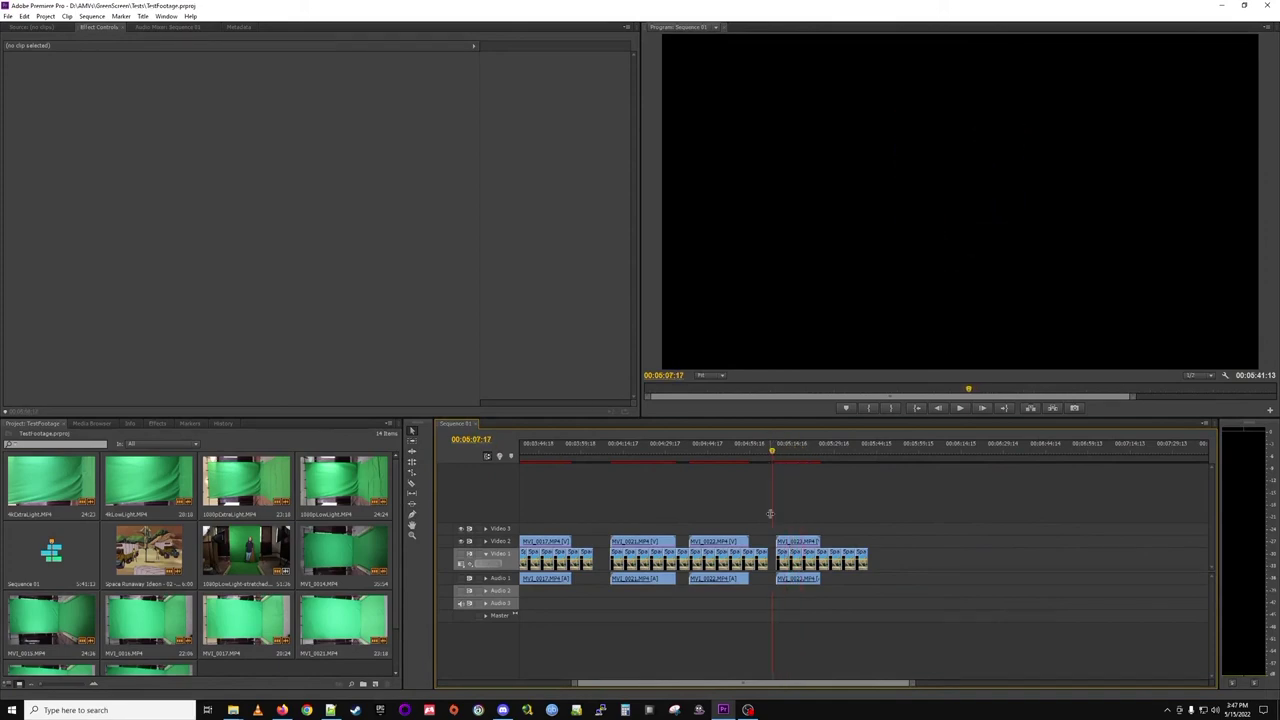
{"action": "double_click", "coordinate": [786, 8]}
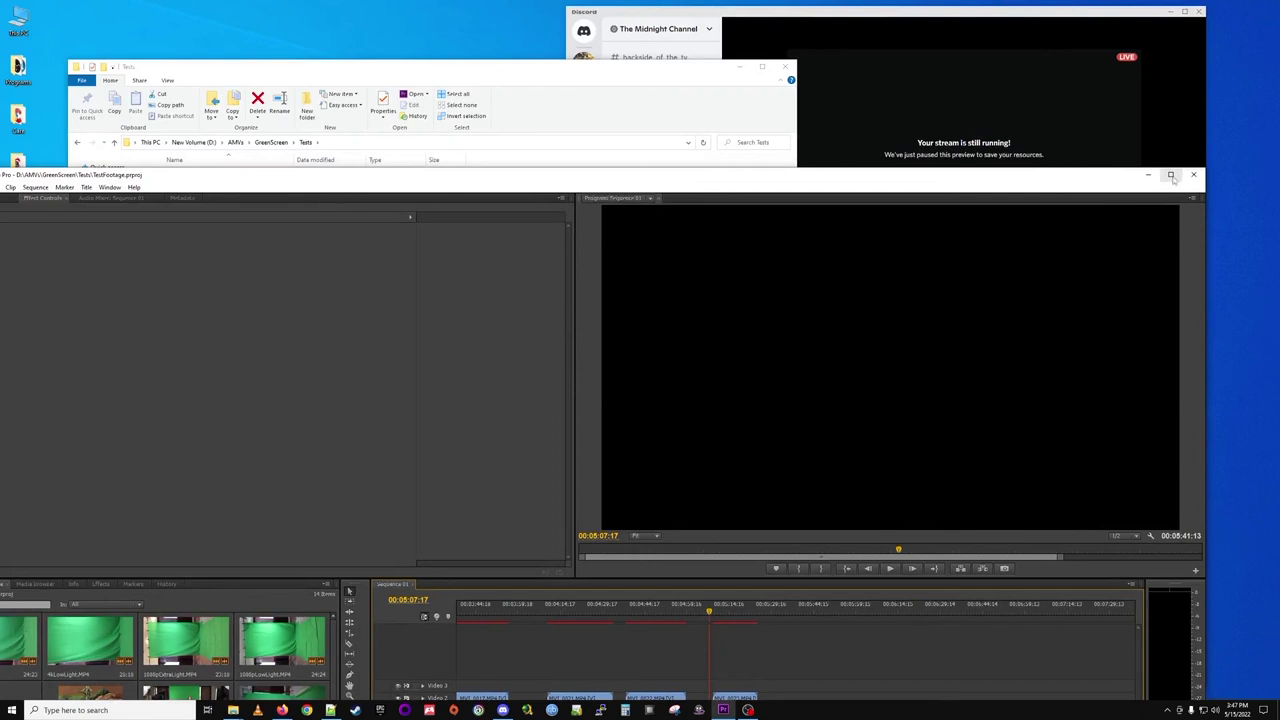
{"action": "left_click", "coordinate": [1170, 175]}
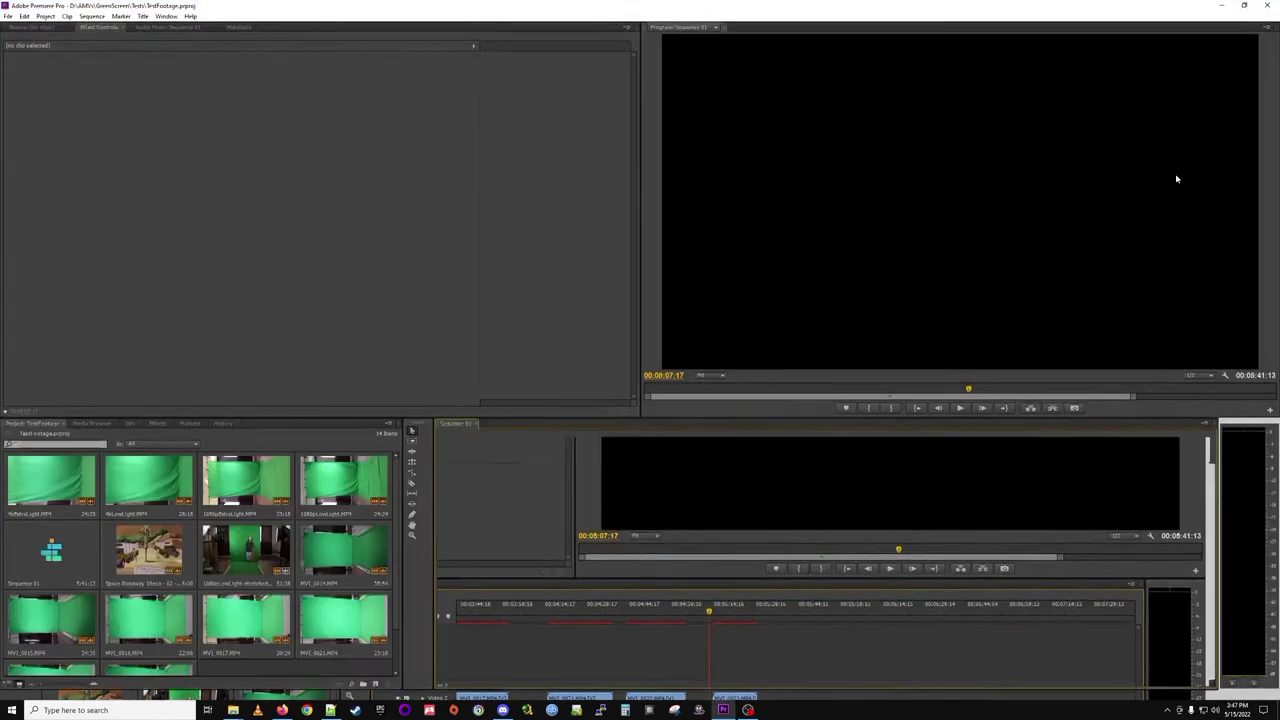